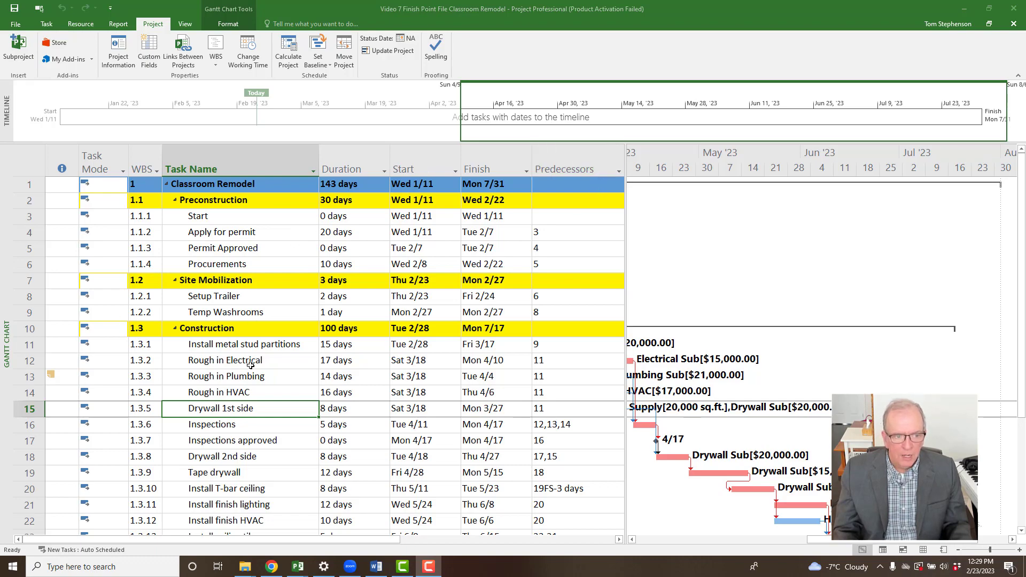
Collapse the Classroom Remodel summary task to a single row, and expand it again to show all its subtasks.
{"action": "scroll", "coordinate": [248, 366], "scroll_direction": "down", "scroll_amount": 3}
{"action": "scroll", "coordinate": [247, 366], "scroll_direction": "up", "scroll_amount": 3}
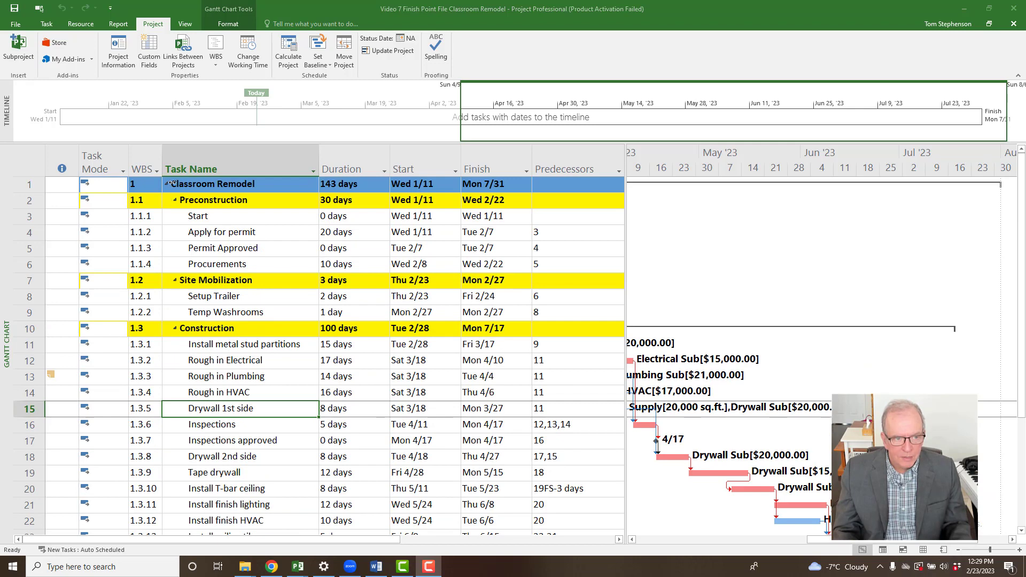
{"action": "left_click", "coordinate": [168, 188]}
{"action": "left_click", "coordinate": [166, 185]}
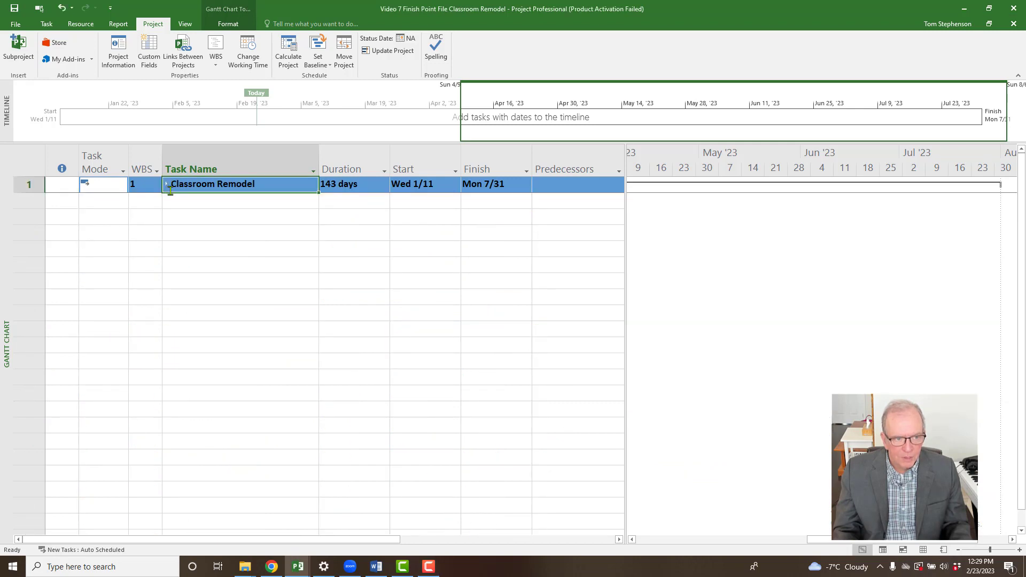
{"action": "left_click", "coordinate": [166, 185]}
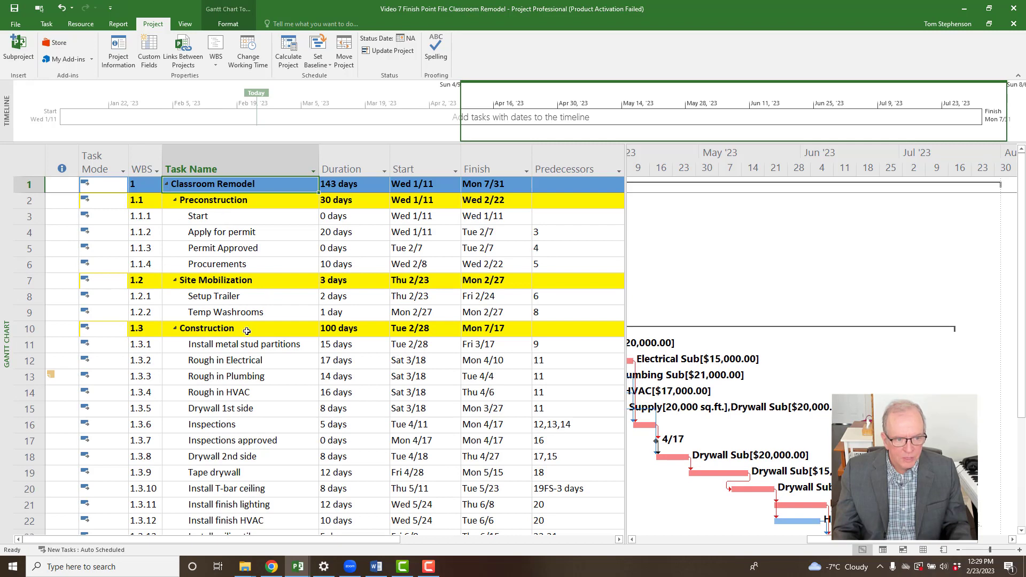
Review the task list down to the Closeout phase and the rough-in tasks for electrical, plumbing and HVAC.
{"action": "scroll", "coordinate": [246, 331], "scroll_direction": "down", "scroll_amount": 3}
{"action": "scroll", "coordinate": [228, 500], "scroll_direction": "down", "scroll_amount": 2}
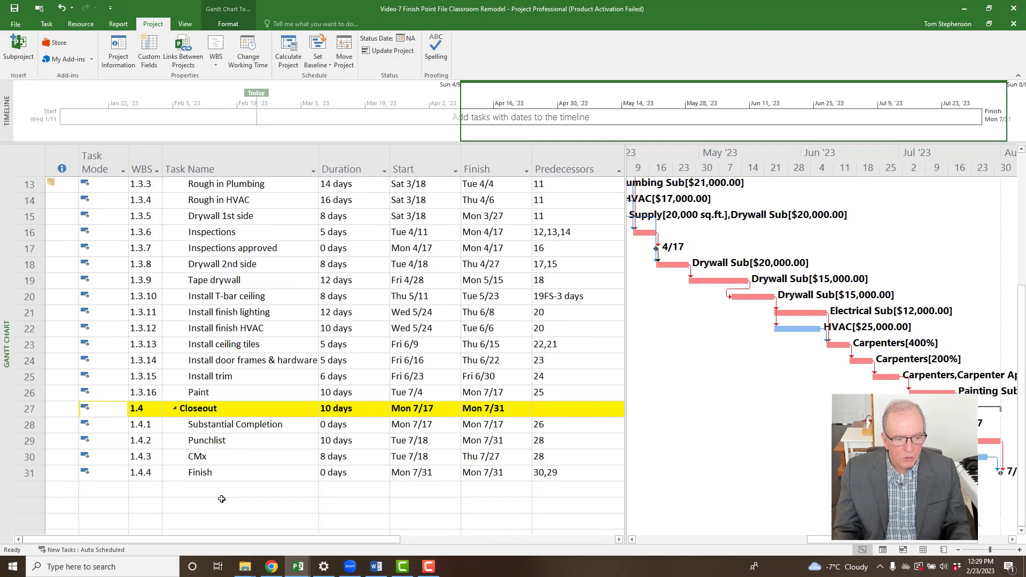
{"action": "scroll", "coordinate": [230, 497], "scroll_direction": "up", "scroll_amount": 5}
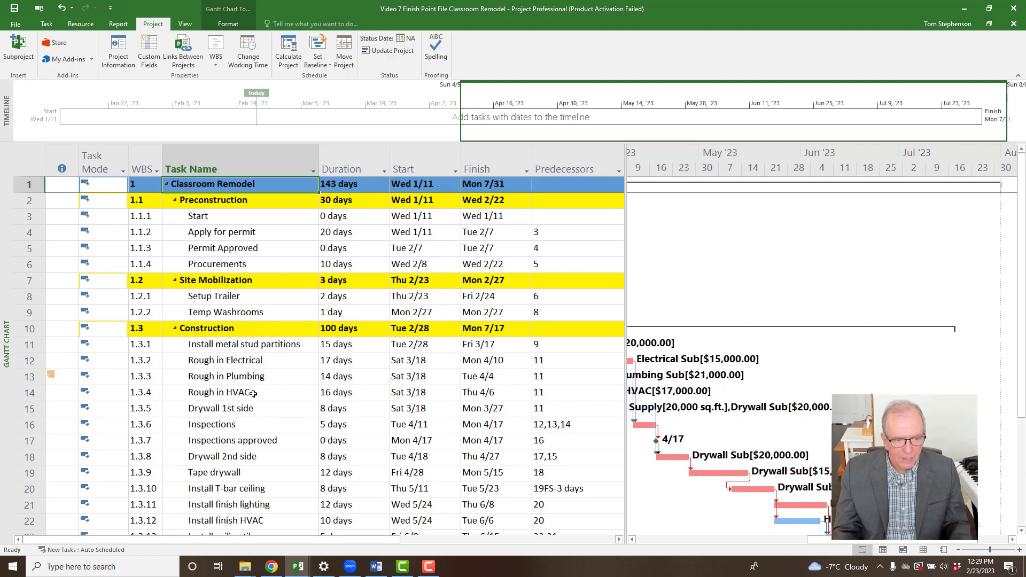
{"action": "left_click", "coordinate": [261, 364]}
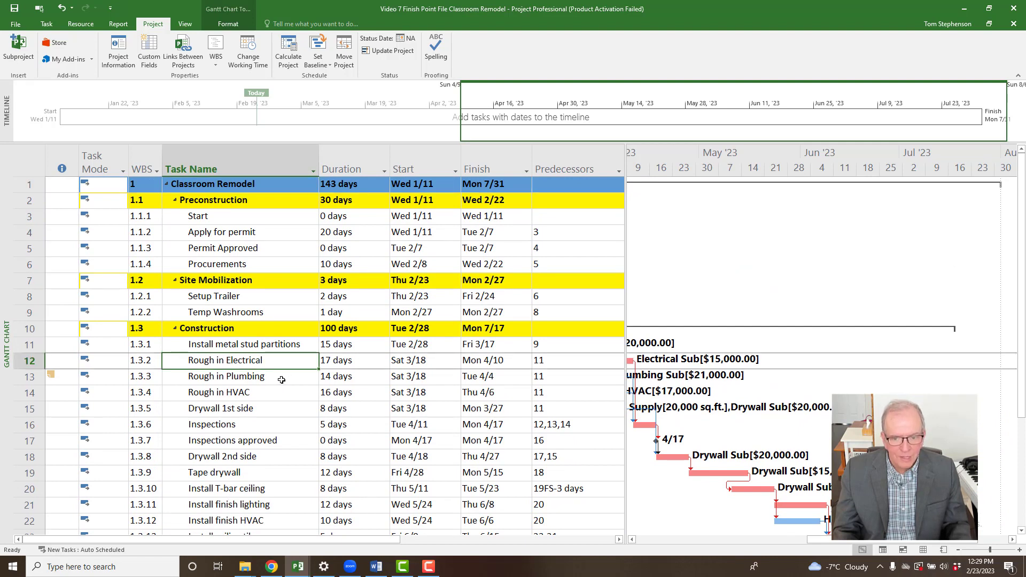
{"action": "left_click", "coordinate": [221, 381]}
{"action": "left_click", "coordinate": [222, 394]}
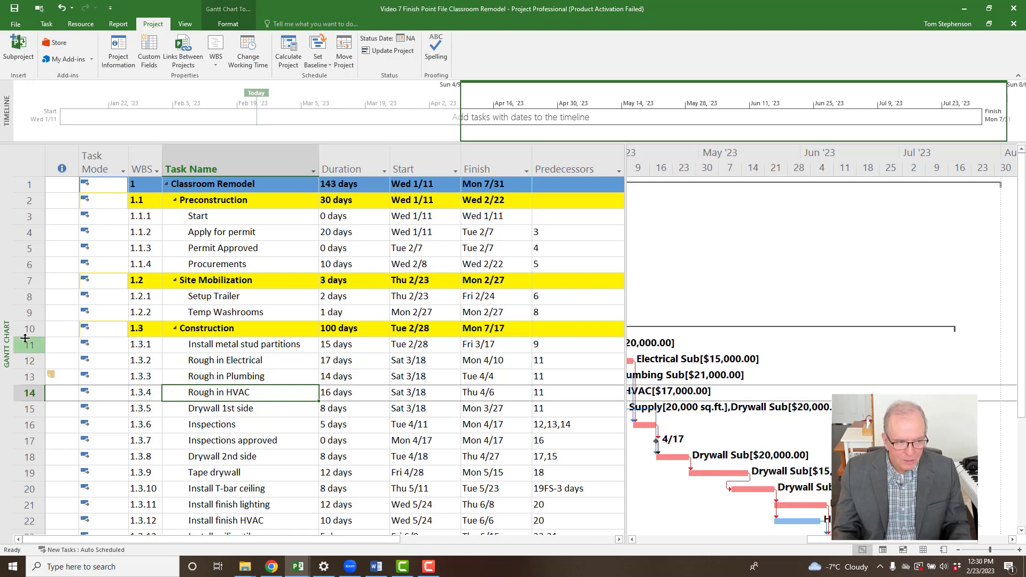
Switch to the Resource Sheet view and examine the standard rates and the resource type options for the Drywall Sub.
{"action": "right_click", "coordinate": [7, 344]}
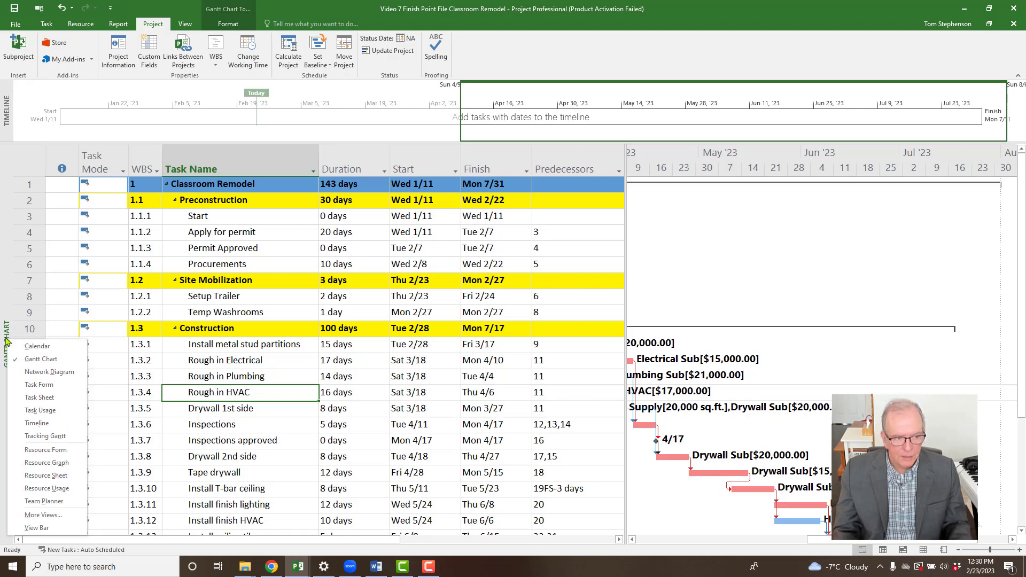
{"action": "left_click", "coordinate": [27, 475]}
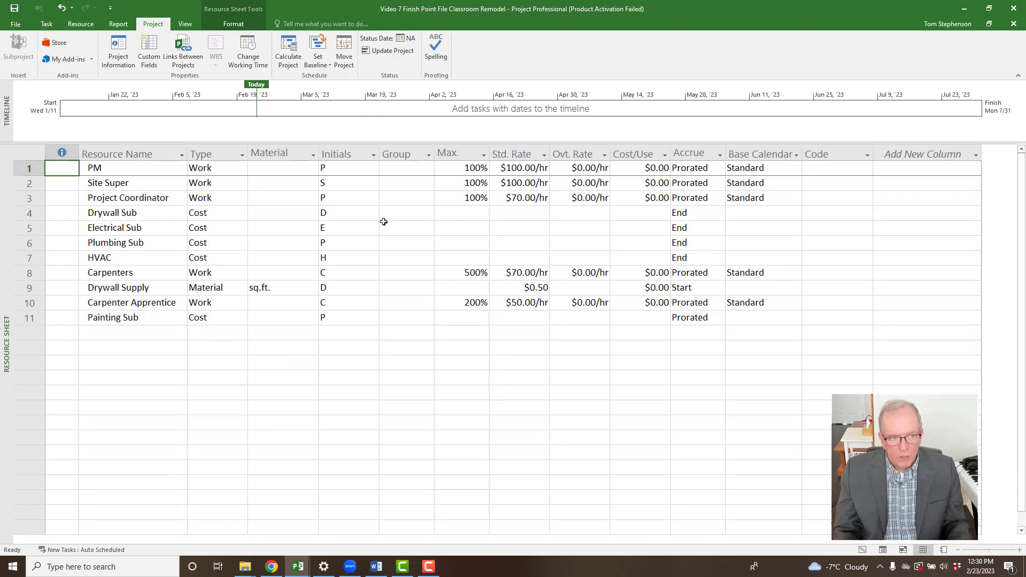
{"action": "left_click", "coordinate": [502, 169]}
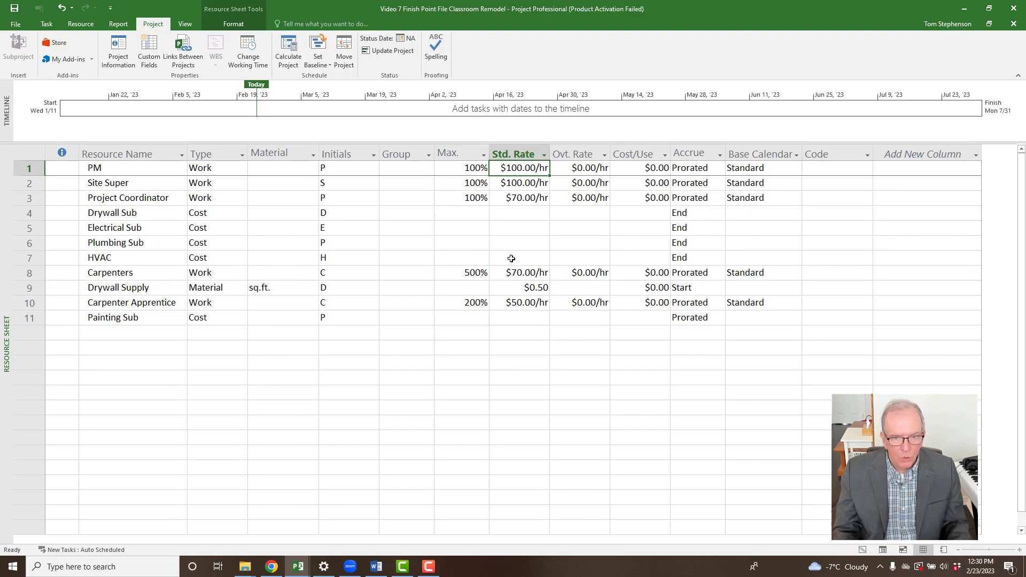
{"action": "left_click", "coordinate": [30, 213]}
{"action": "left_click", "coordinate": [26, 228]}
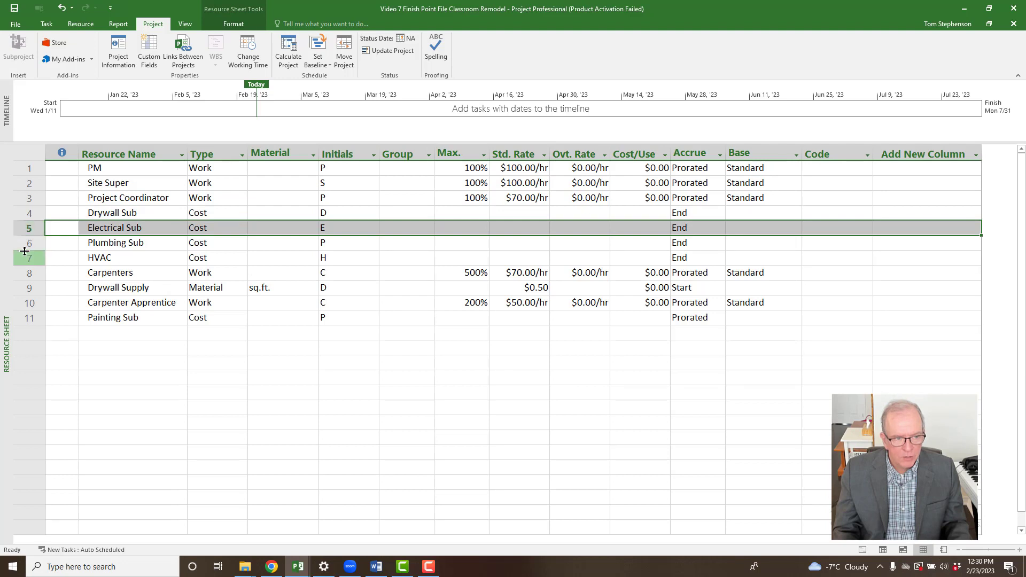
{"action": "left_click", "coordinate": [206, 214]}
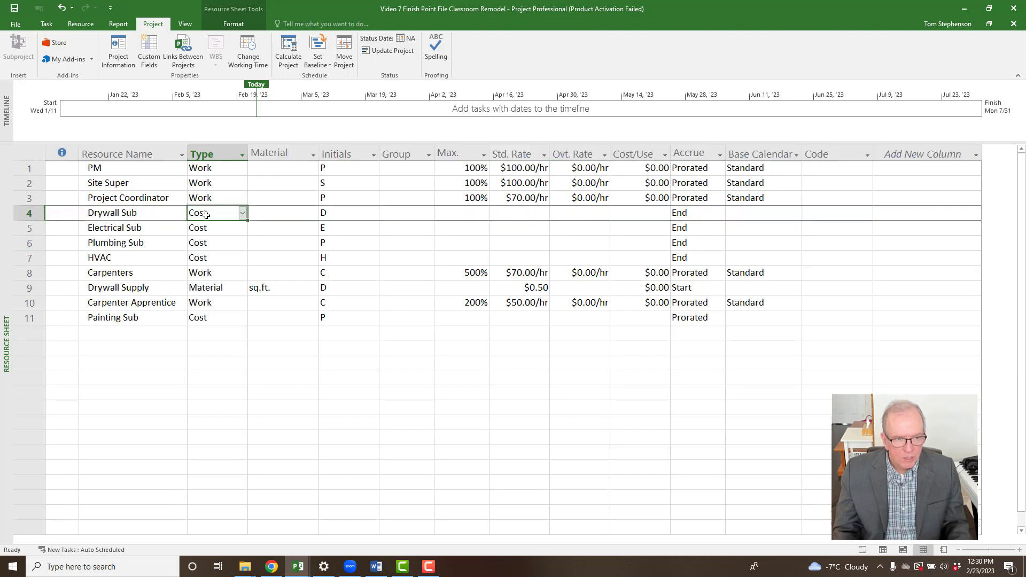
{"action": "left_click", "coordinate": [243, 214]}
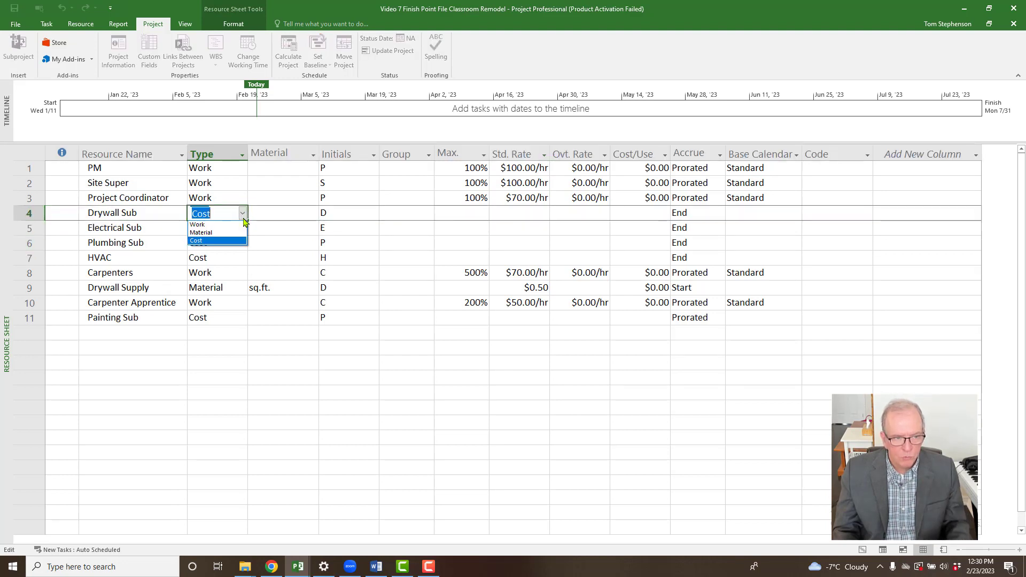
{"action": "left_click", "coordinate": [164, 278]}
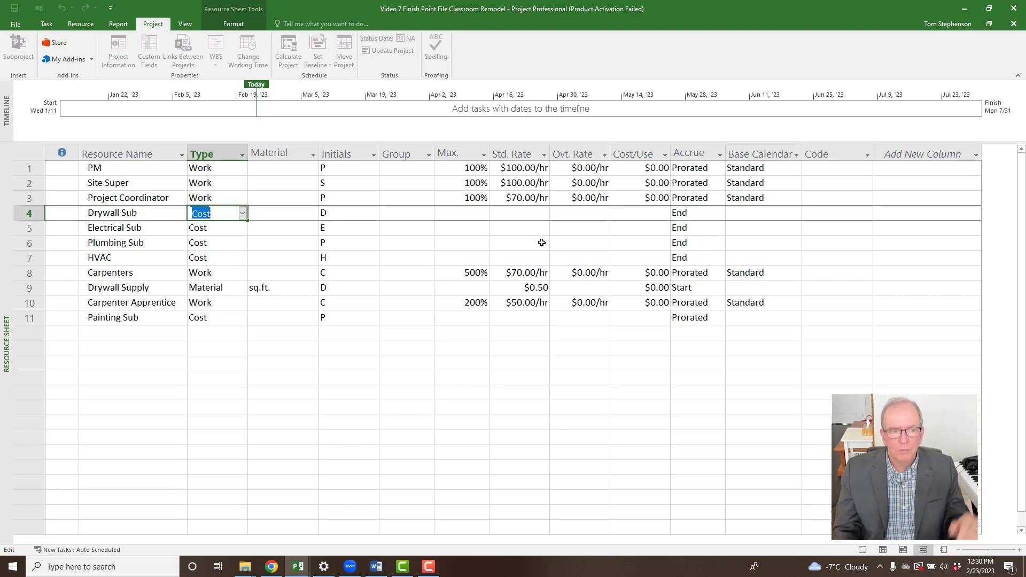
Leave the resource type cell and return to the Gantt Chart view.
{"action": "right_click", "coordinate": [7, 322]}
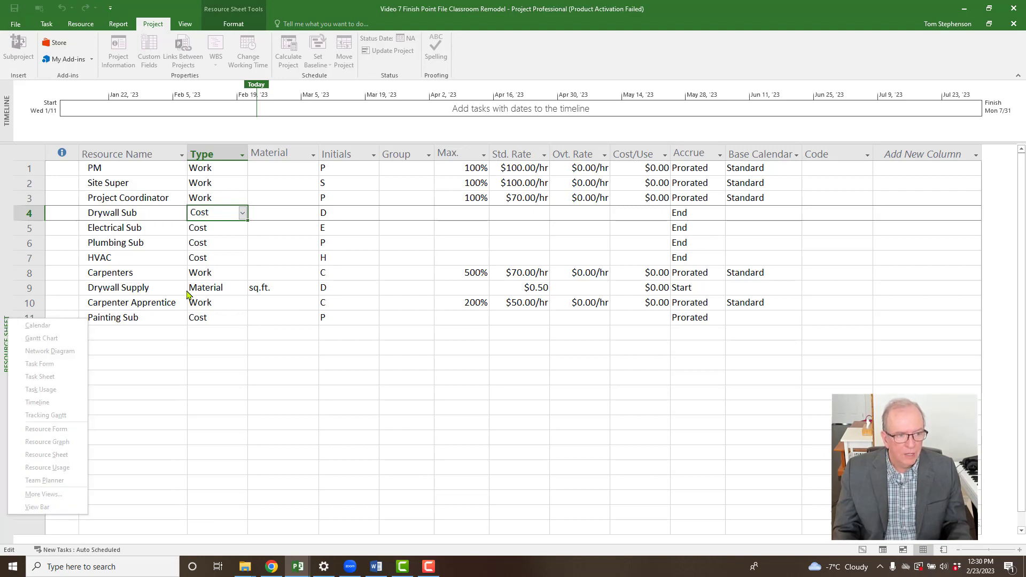
{"action": "left_click", "coordinate": [202, 302]}
{"action": "left_click", "coordinate": [159, 307]}
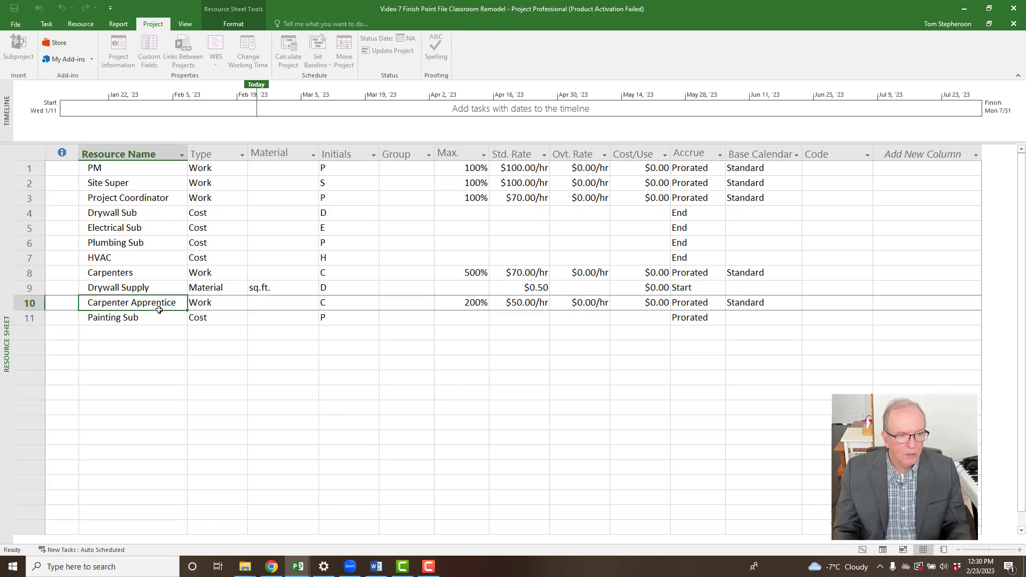
{"action": "right_click", "coordinate": [8, 335]}
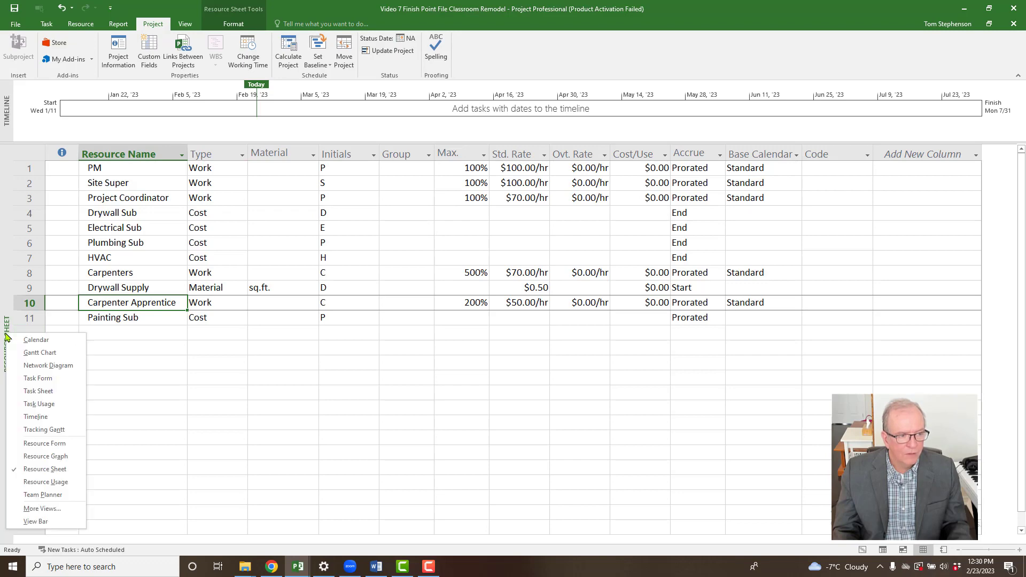
{"action": "left_click", "coordinate": [35, 353]}
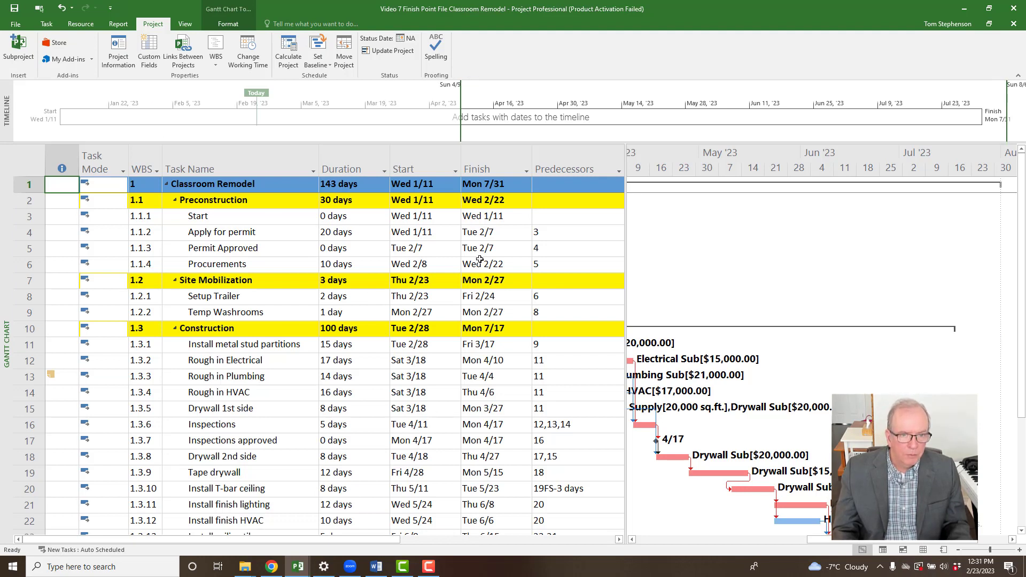
Set the project start date to Tuesday, January 16, 2024 in the project information.
{"action": "left_click", "coordinate": [117, 49]}
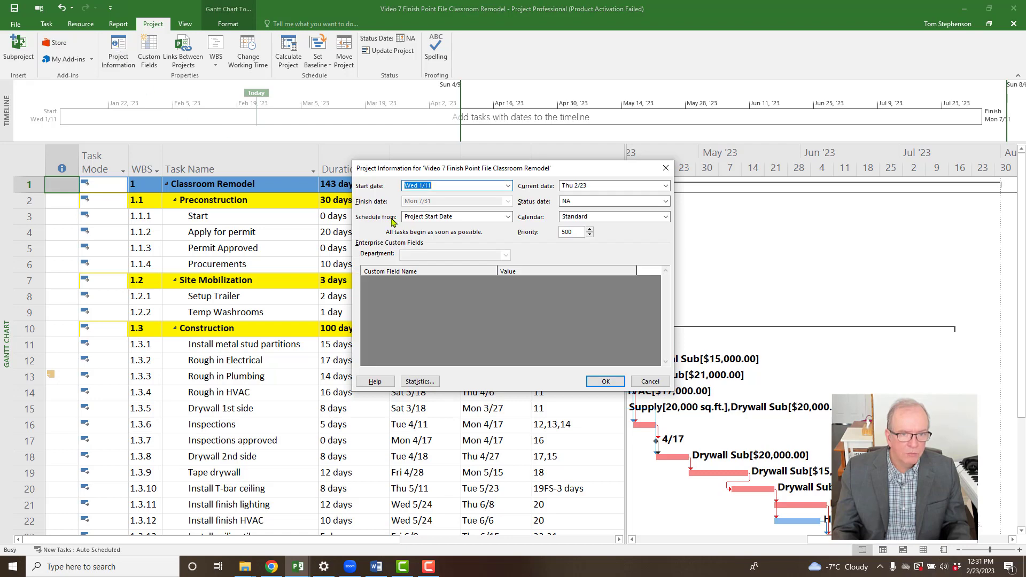
{"action": "left_click_drag", "start_coordinate": [453, 170], "coordinate": [572, 270]}
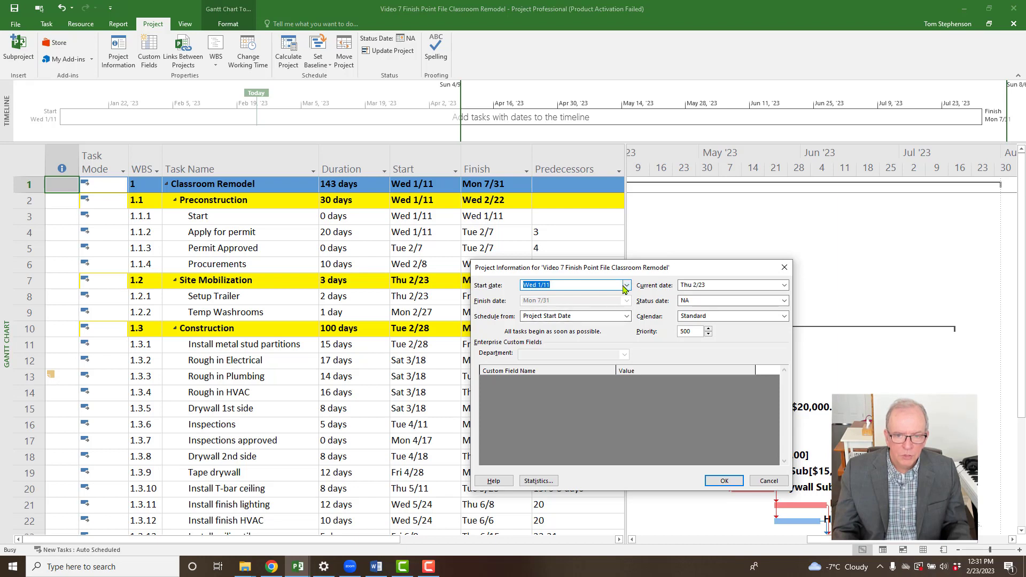
{"action": "left_click", "coordinate": [627, 286]}
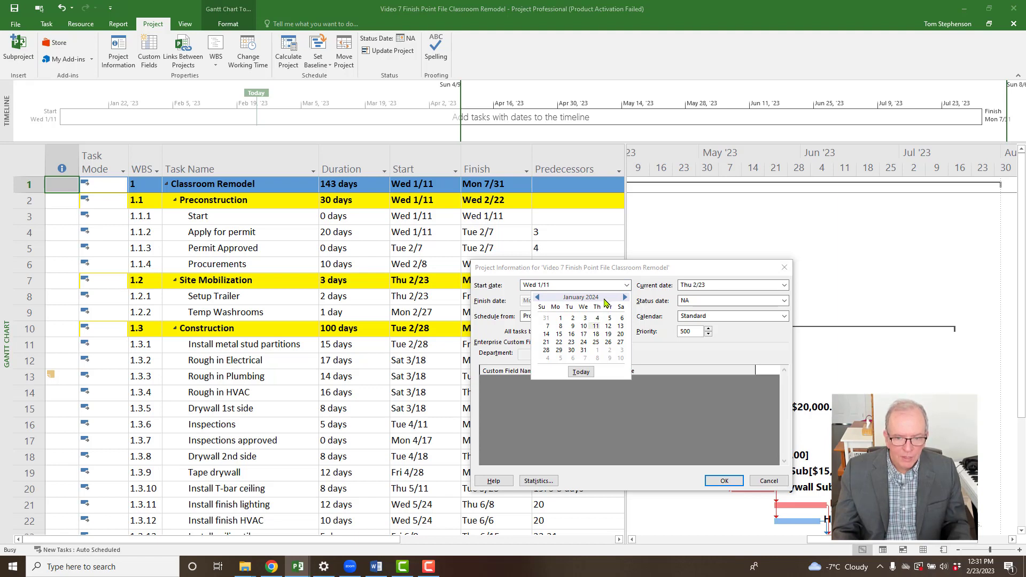
{"action": "left_click", "coordinate": [573, 334]}
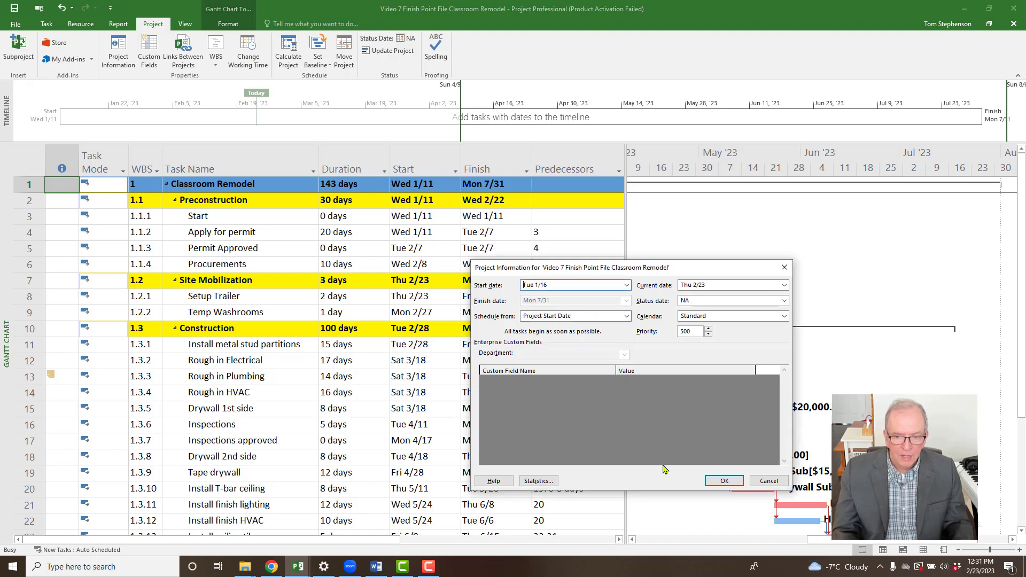
{"action": "left_click", "coordinate": [724, 482]}
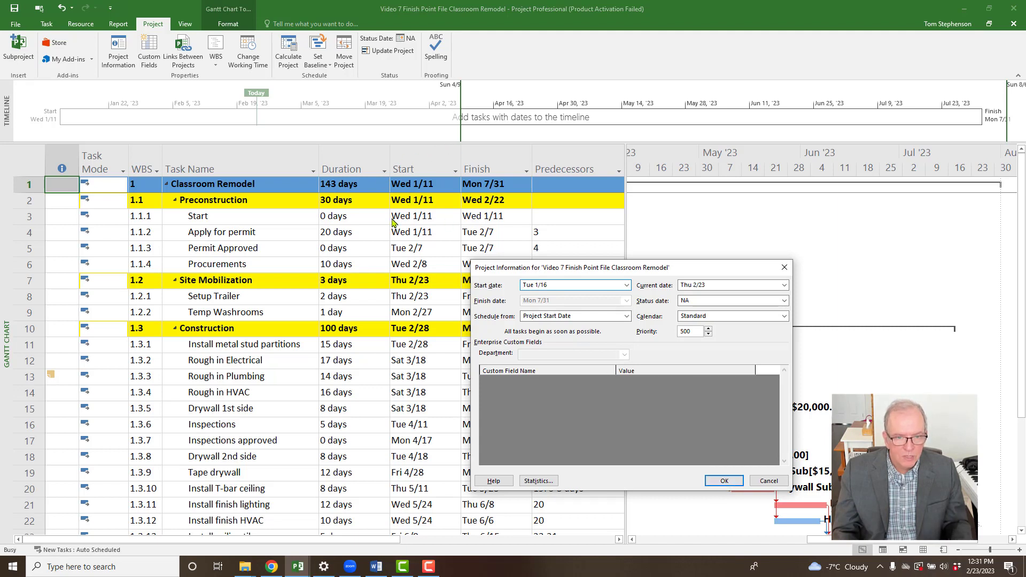
{"action": "left_click", "coordinate": [723, 482]}
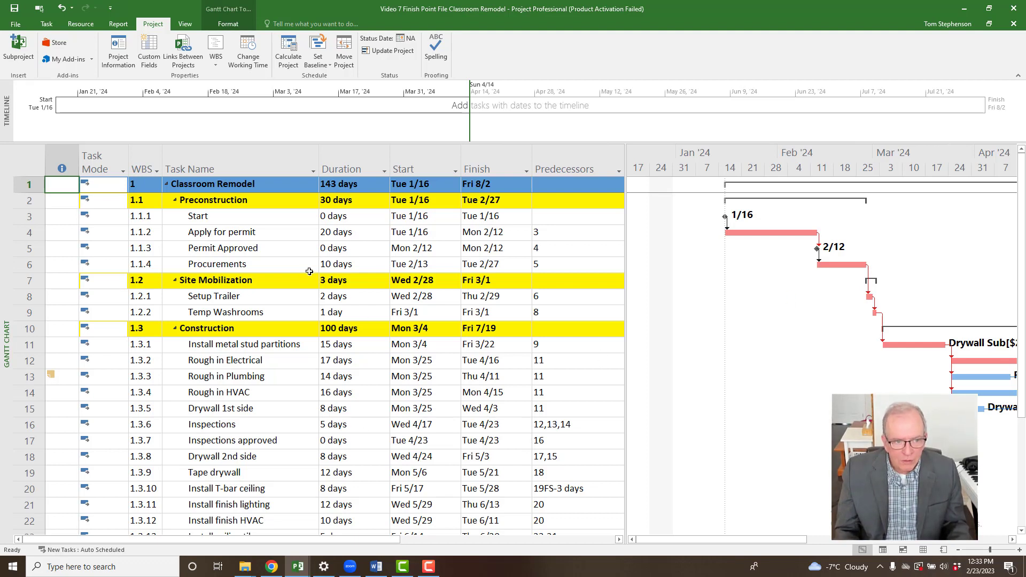
Open the working-time settings for the Standard project calendar and examine its exception days month by month through June 2024.
{"action": "left_click", "coordinate": [1013, 541]}
{"action": "left_click", "coordinate": [1014, 541]}
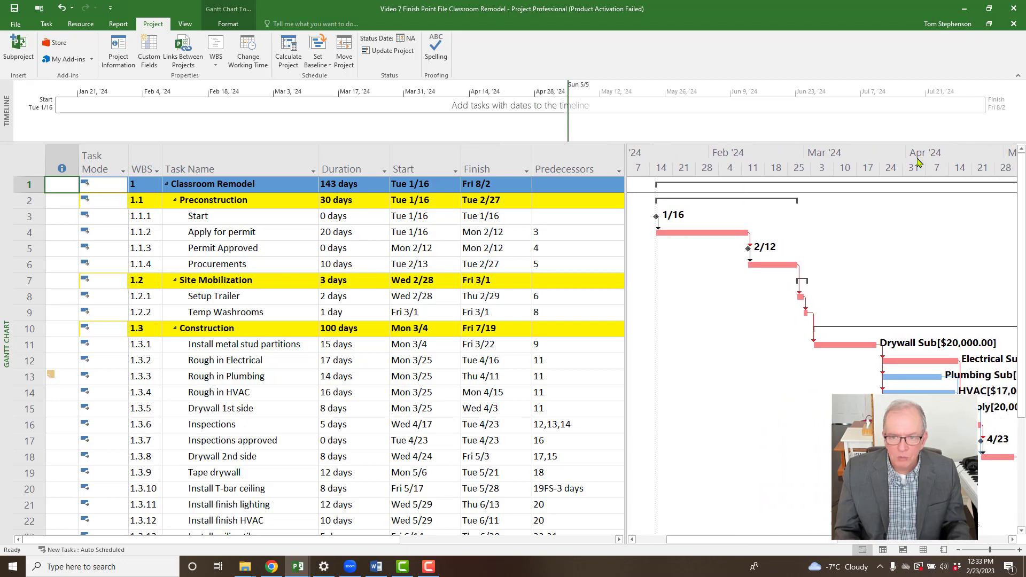
{"action": "left_click", "coordinate": [250, 45]}
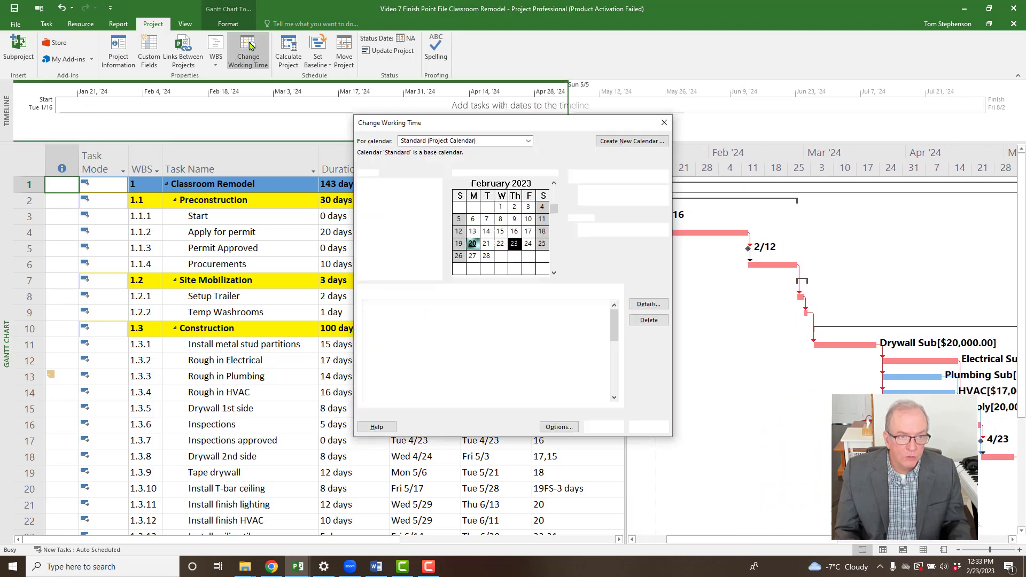
{"action": "left_click", "coordinate": [554, 273]}
{"action": "left_click", "coordinate": [553, 273]}
{"action": "left_click", "coordinate": [553, 273]}
{"action": "left_click", "coordinate": [554, 273]}
{"action": "left_click", "coordinate": [553, 273]}
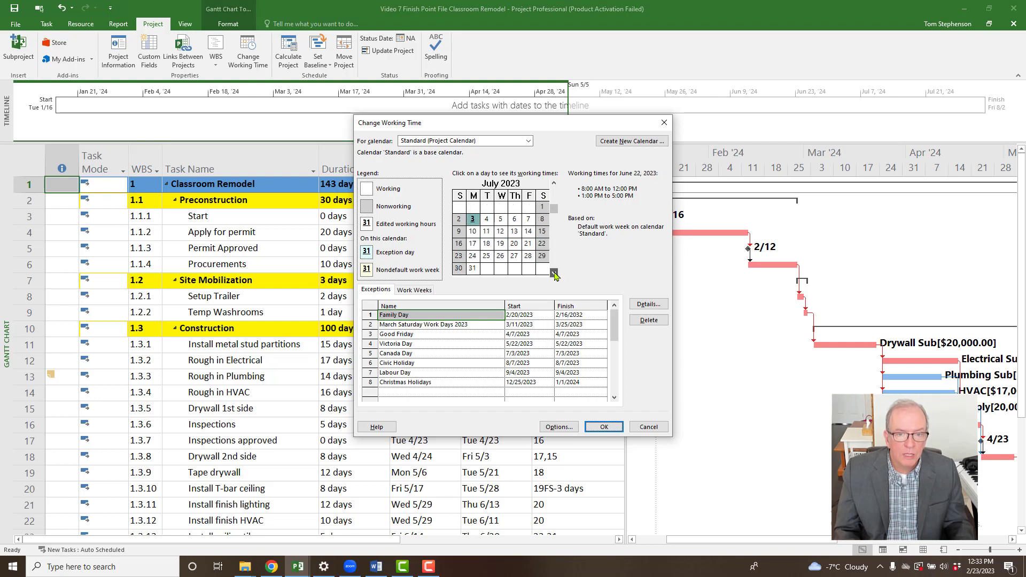
{"action": "left_click", "coordinate": [553, 273]}
{"action": "left_click", "coordinate": [553, 273]}
{"action": "left_click", "coordinate": [553, 273]}
{"action": "left_click", "coordinate": [554, 273]}
{"action": "left_click", "coordinate": [554, 273]}
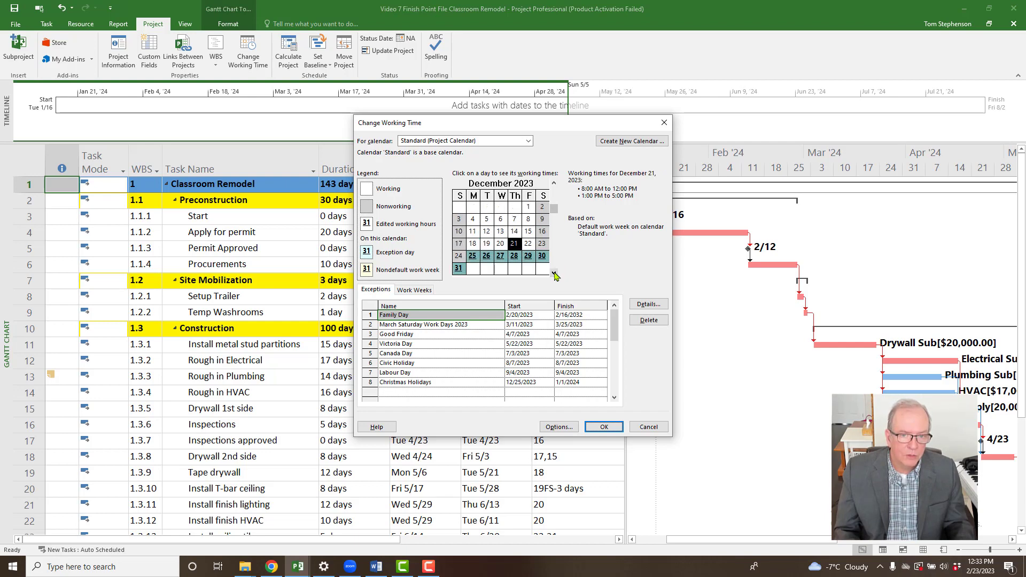
{"action": "left_click", "coordinate": [554, 273]}
{"action": "left_click", "coordinate": [554, 273]}
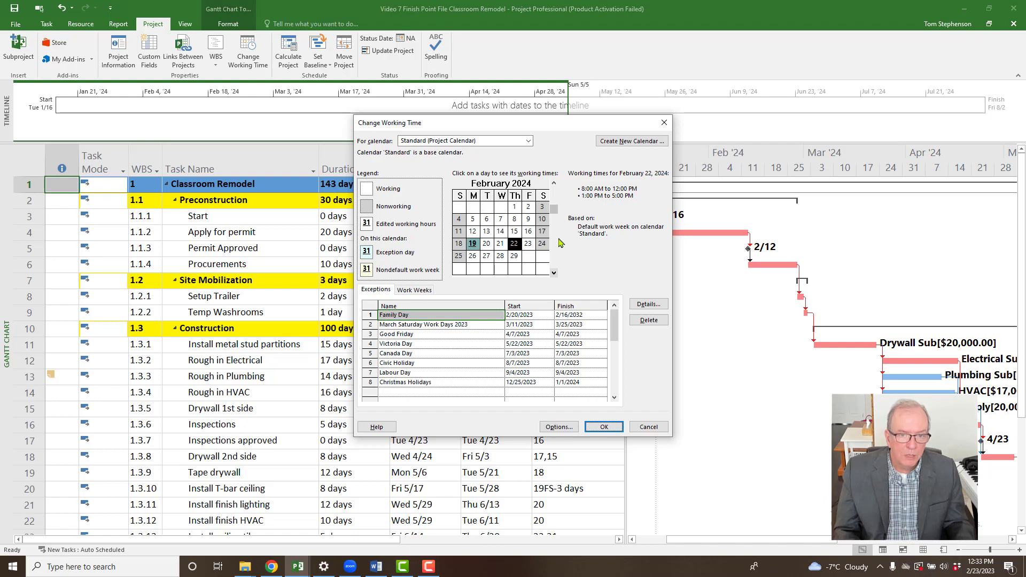
{"action": "left_click", "coordinate": [553, 274]}
{"action": "left_click", "coordinate": [554, 273]}
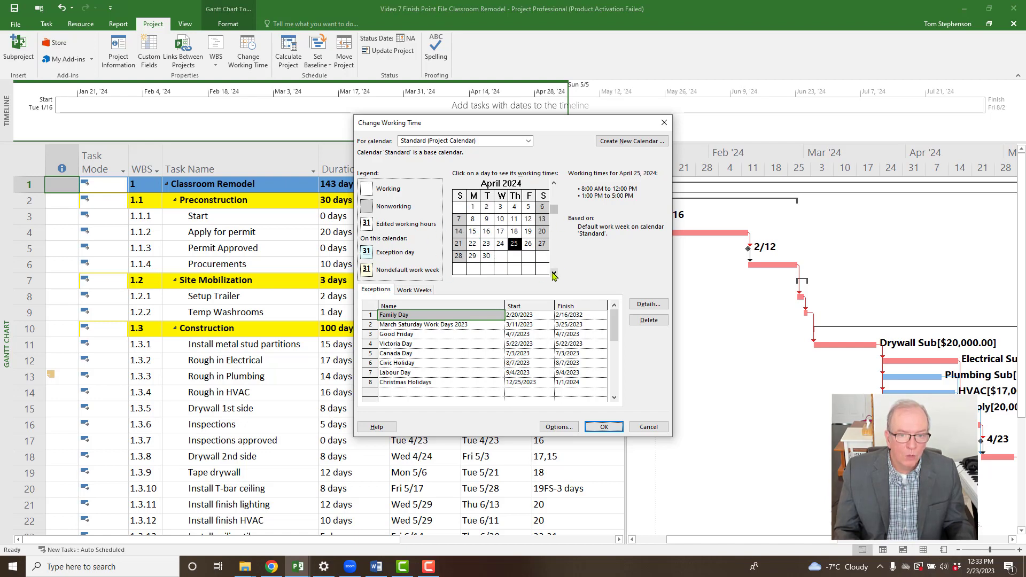
{"action": "left_click", "coordinate": [554, 273]}
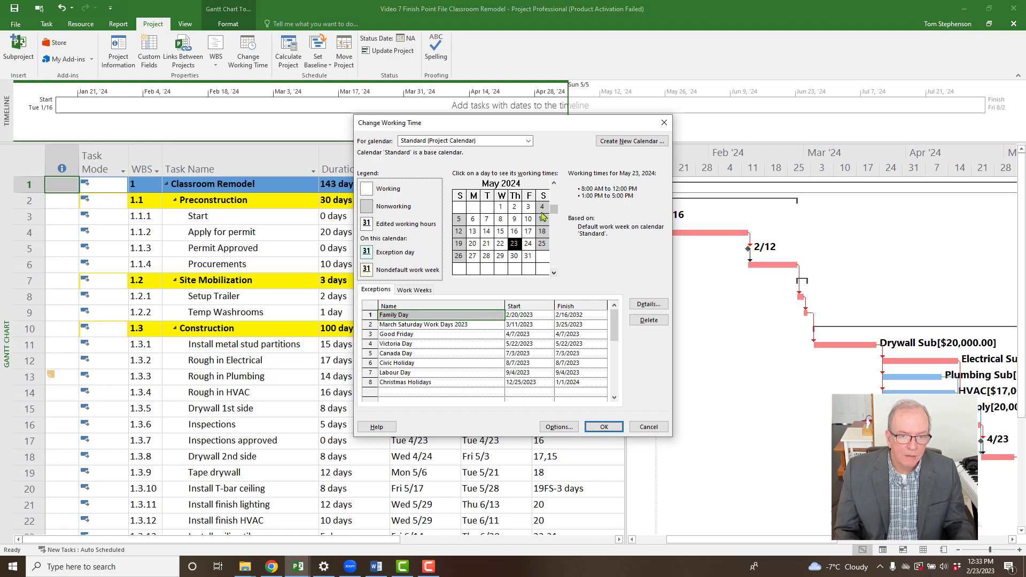
{"action": "left_click", "coordinate": [553, 273]}
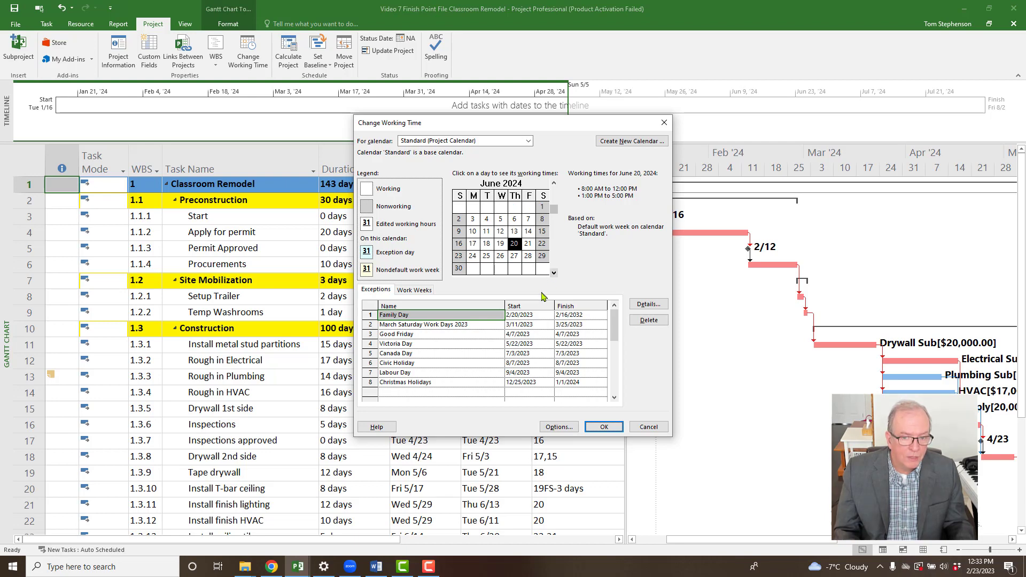
Examine the Standard calendar's exception days month by month from January through April 2024.
{"action": "left_click_drag", "start_coordinate": [493, 132], "coordinate": [639, 130]}
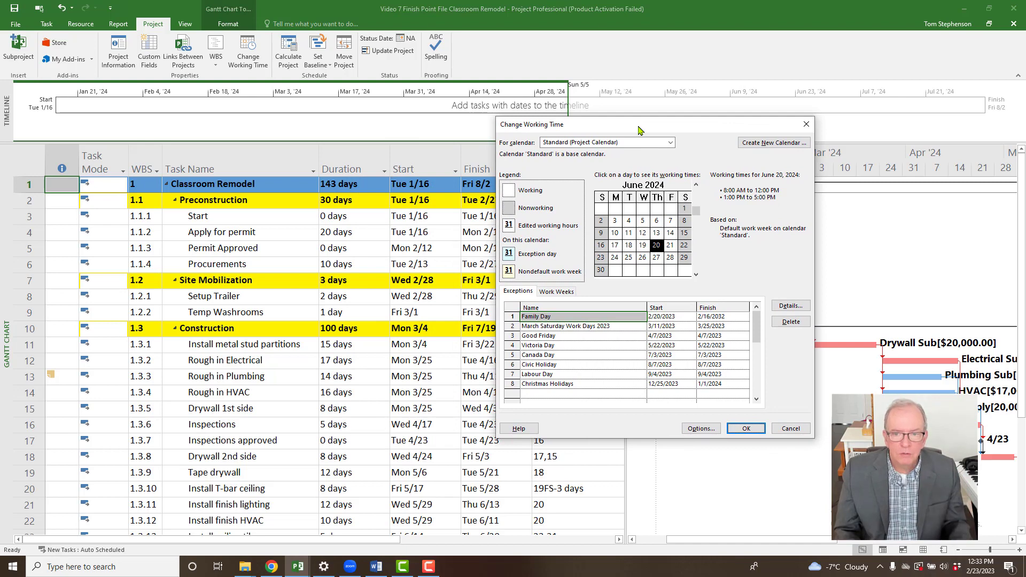
{"action": "left_click", "coordinate": [696, 184]}
{"action": "left_click", "coordinate": [696, 185]}
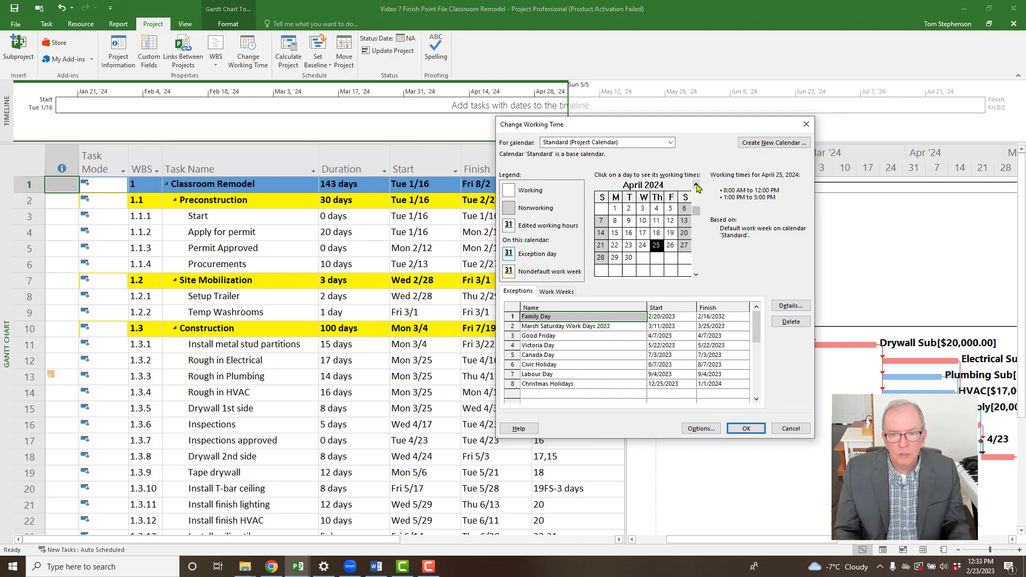
{"action": "left_click", "coordinate": [695, 185]}
{"action": "left_click", "coordinate": [696, 184]}
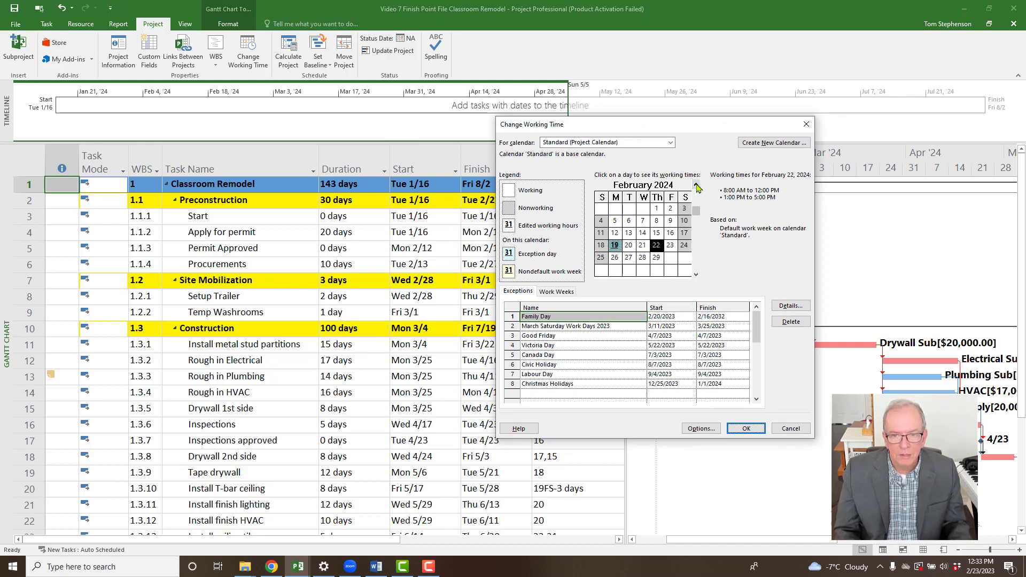
{"action": "left_click", "coordinate": [696, 185]}
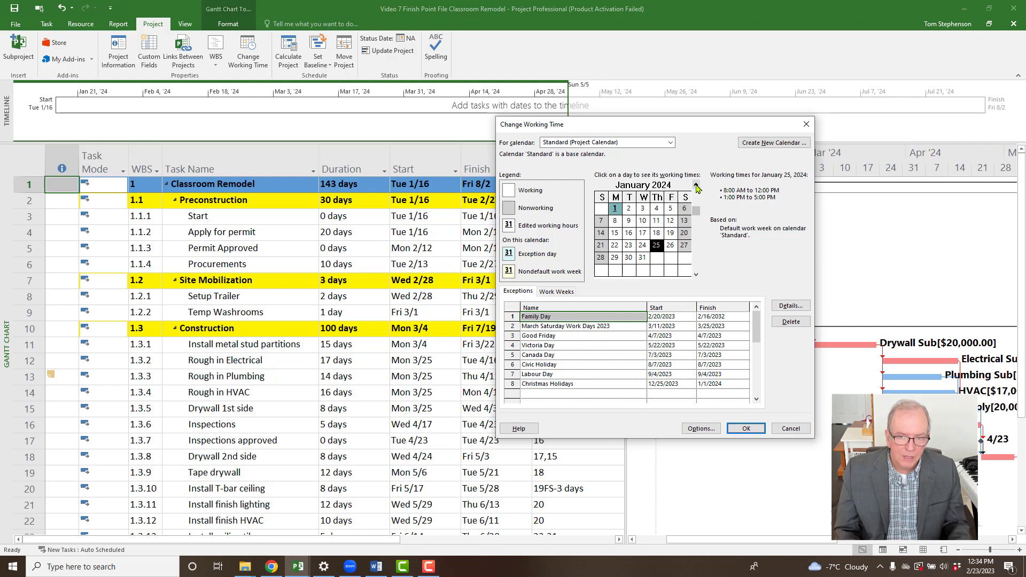
{"action": "left_click", "coordinate": [695, 275]}
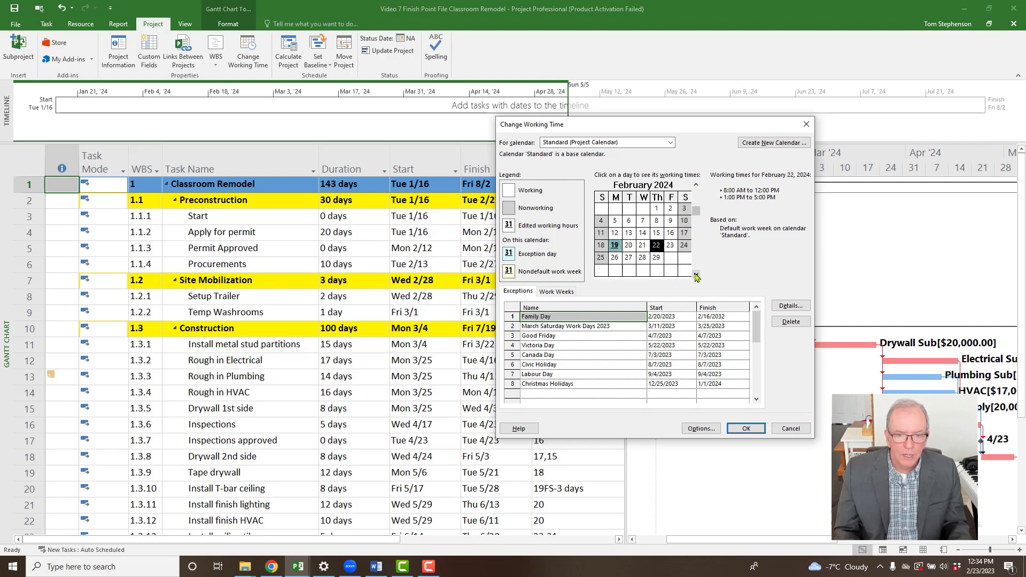
{"action": "left_click", "coordinate": [696, 275]}
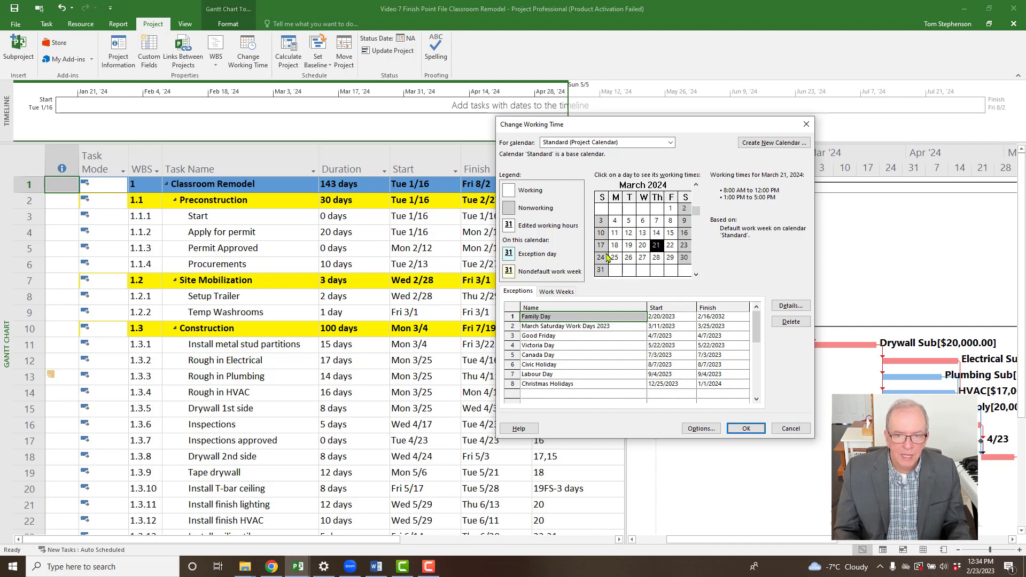
{"action": "left_click", "coordinate": [697, 274]}
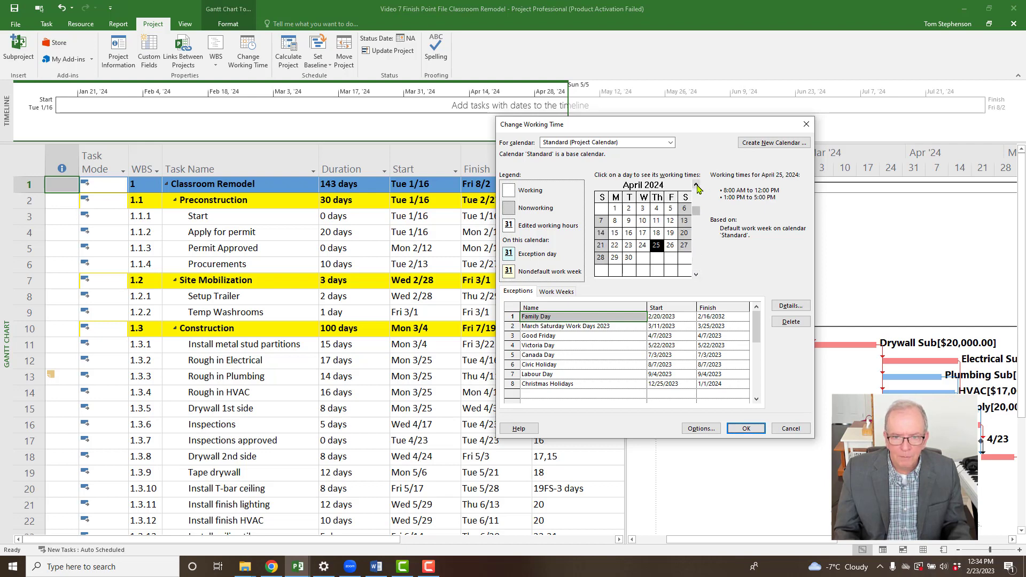
Add a nonworking exception named Good Friday 2024 on April 12, 2024 to the Standard calendar.
{"action": "left_click", "coordinate": [656, 222]}
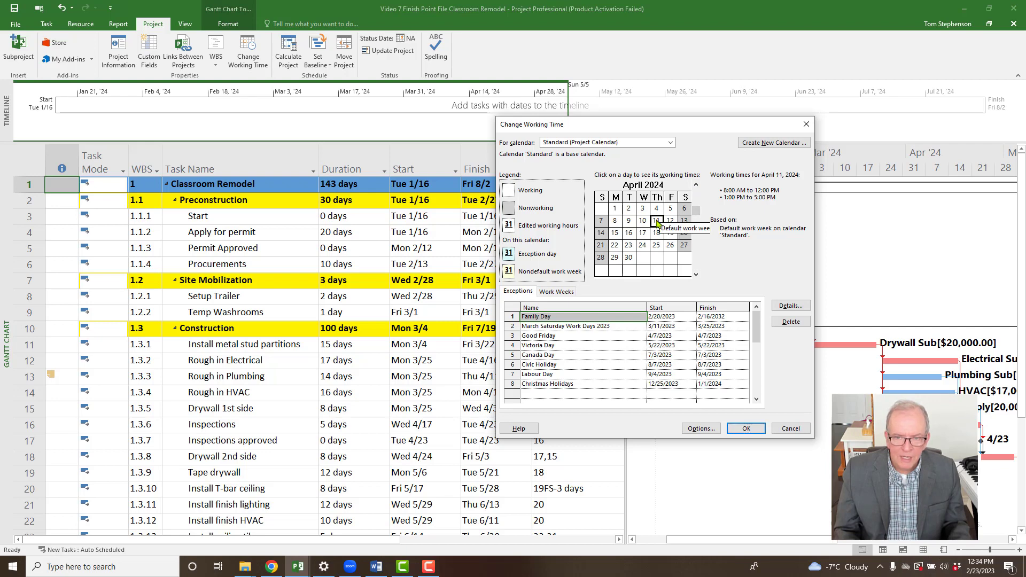
{"action": "left_click", "coordinate": [539, 395]}
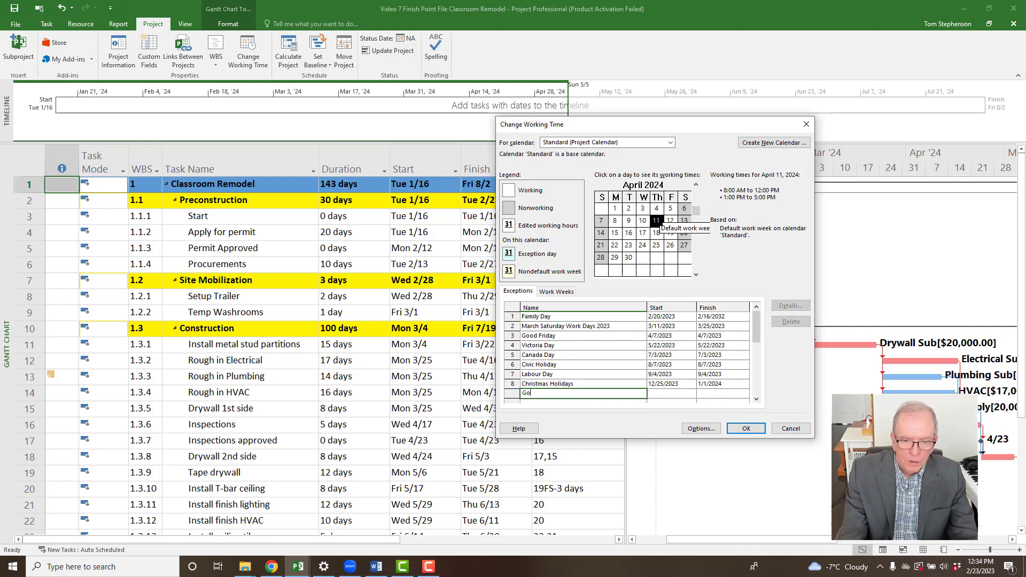
{"action": "type", "text": "Good Friday "}
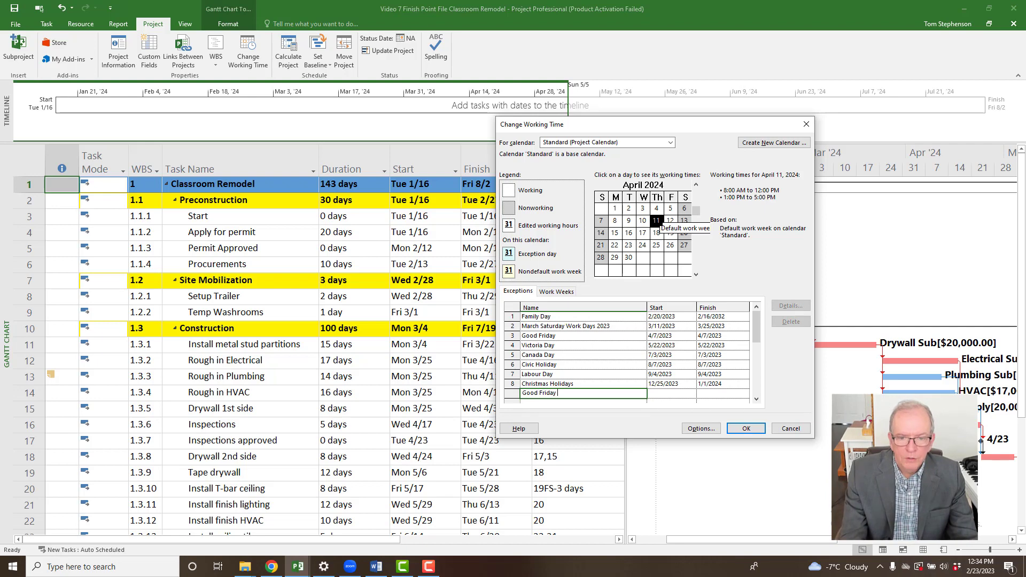
{"action": "type", "text": "2024"}
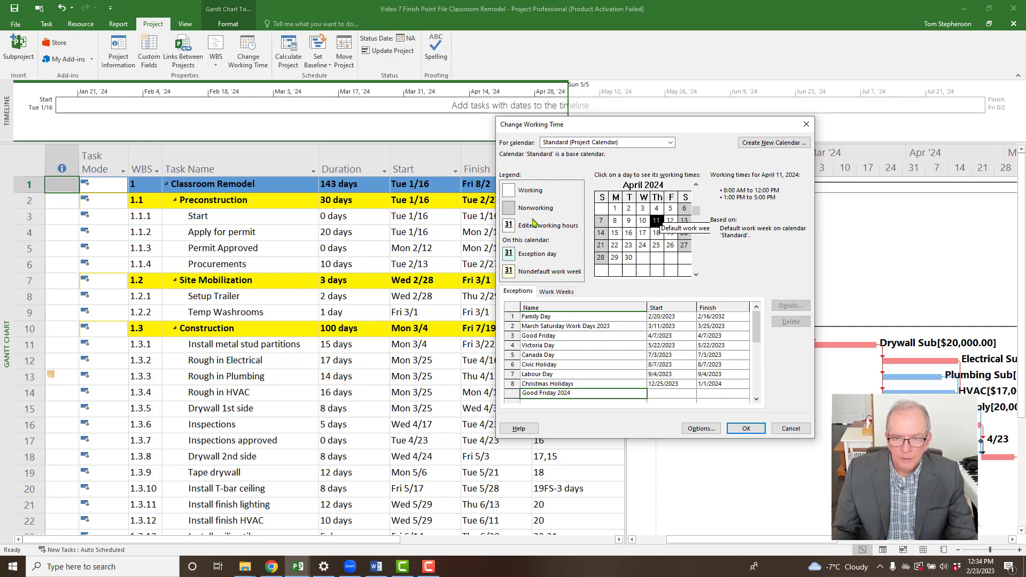
{"action": "left_click", "coordinate": [661, 398]}
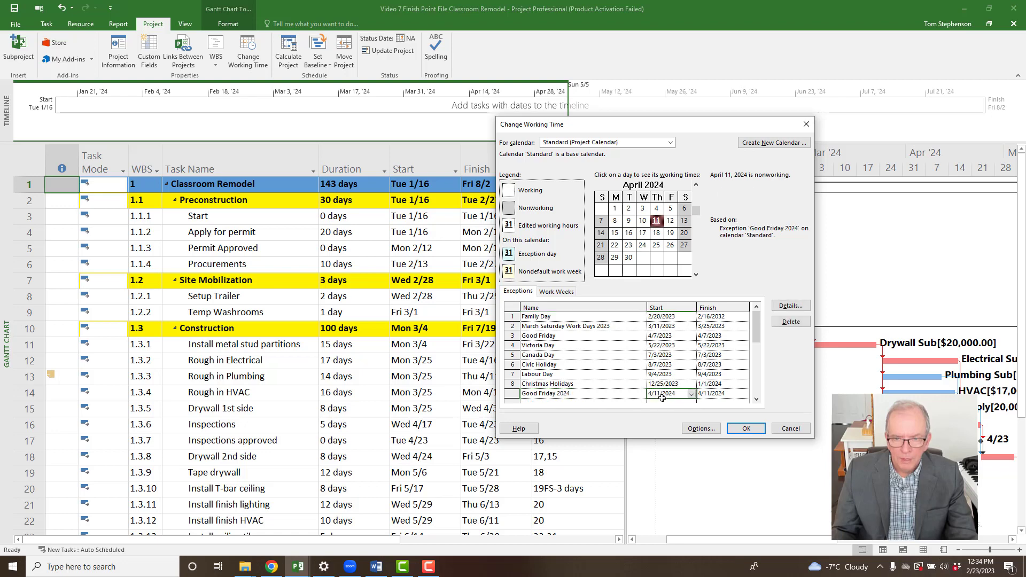
{"action": "left_click", "coordinate": [691, 395]}
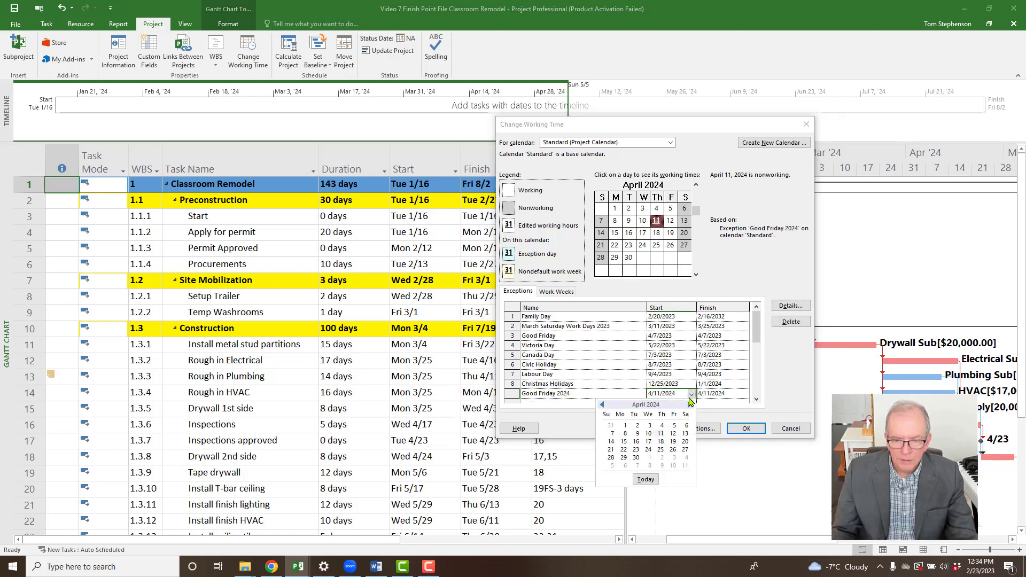
{"action": "left_click", "coordinate": [672, 435]}
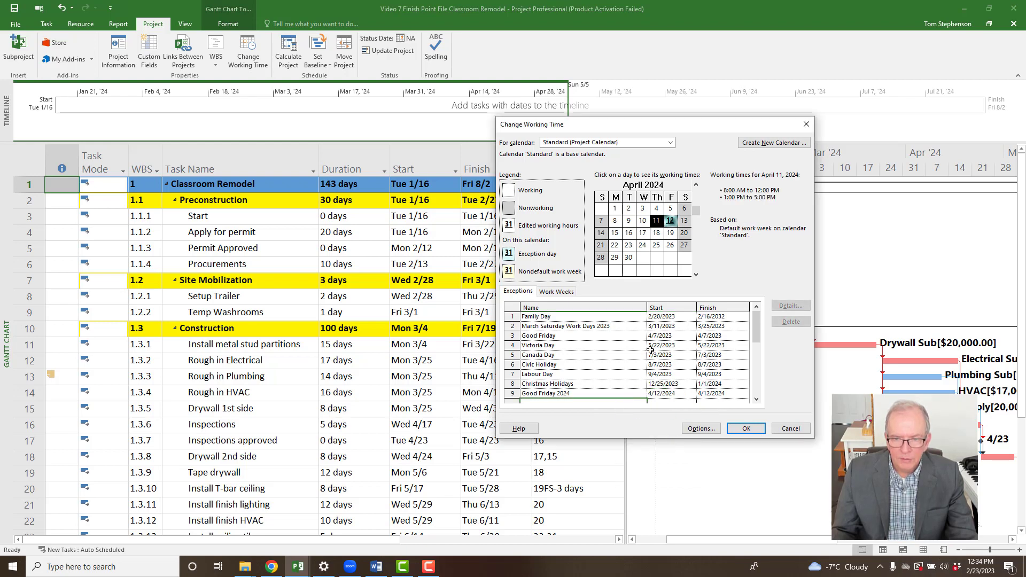
{"action": "left_click", "coordinate": [656, 245]}
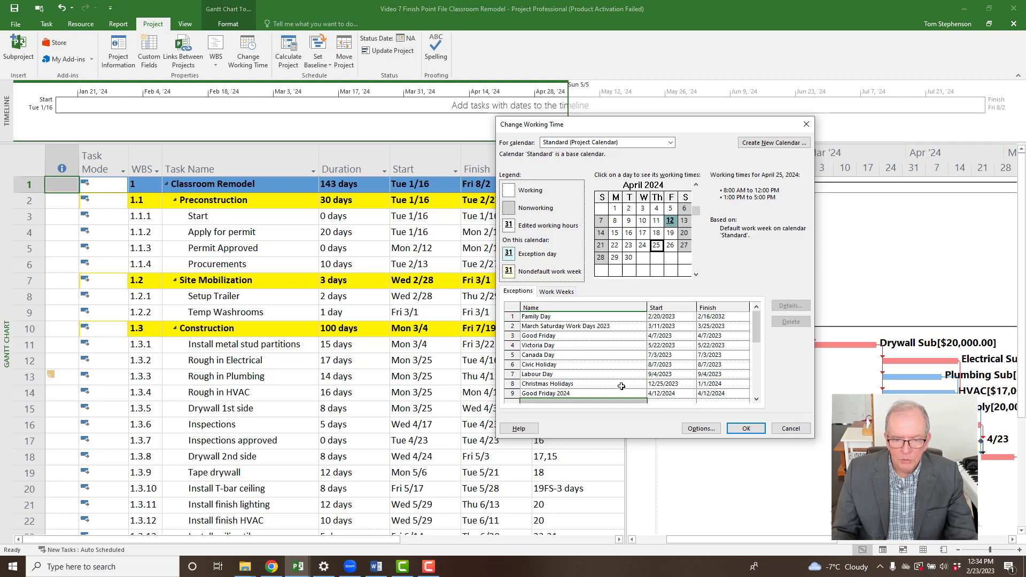
Add a nonworking exception named Victoria Day on May 20, 2024 to the Standard calendar.
{"action": "left_click", "coordinate": [756, 399]}
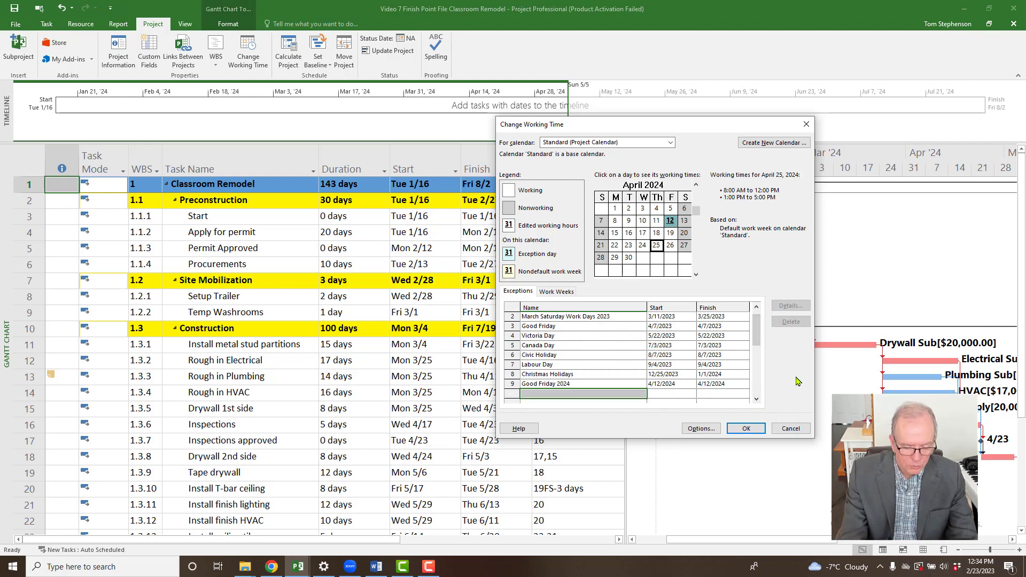
{"action": "left_click", "coordinate": [695, 275]}
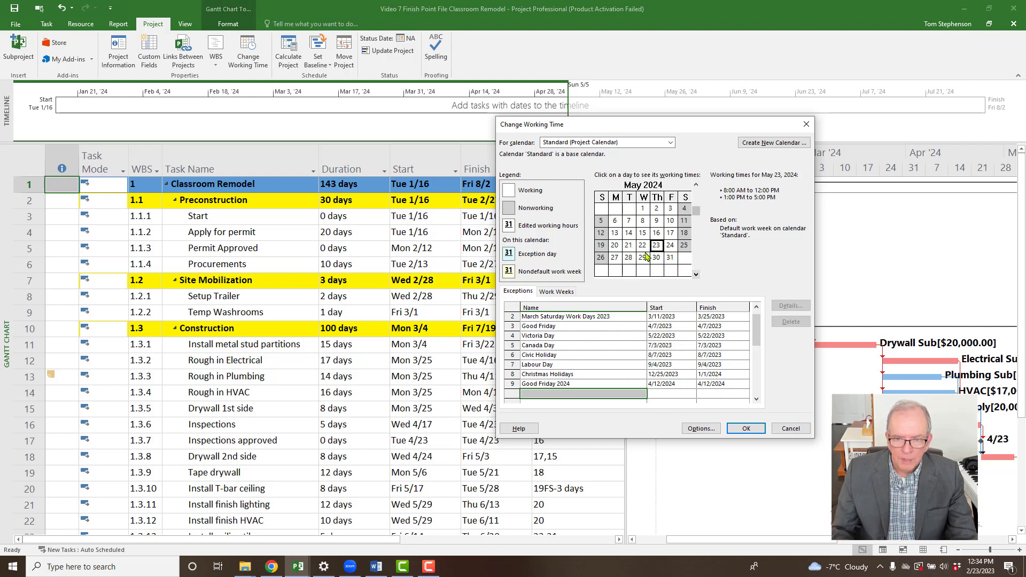
{"action": "left_click", "coordinate": [615, 246]}
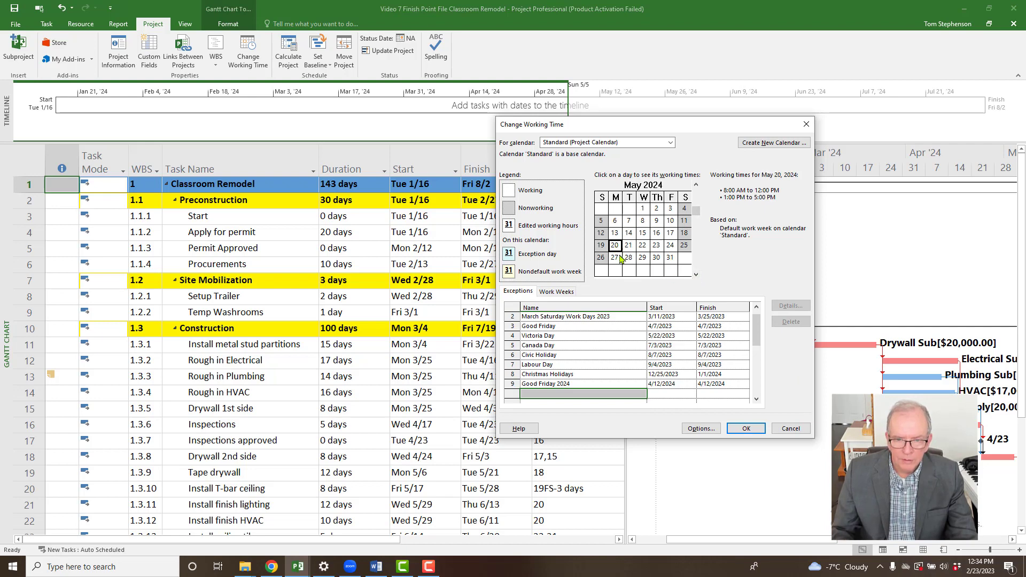
{"action": "left_click", "coordinate": [560, 392]}
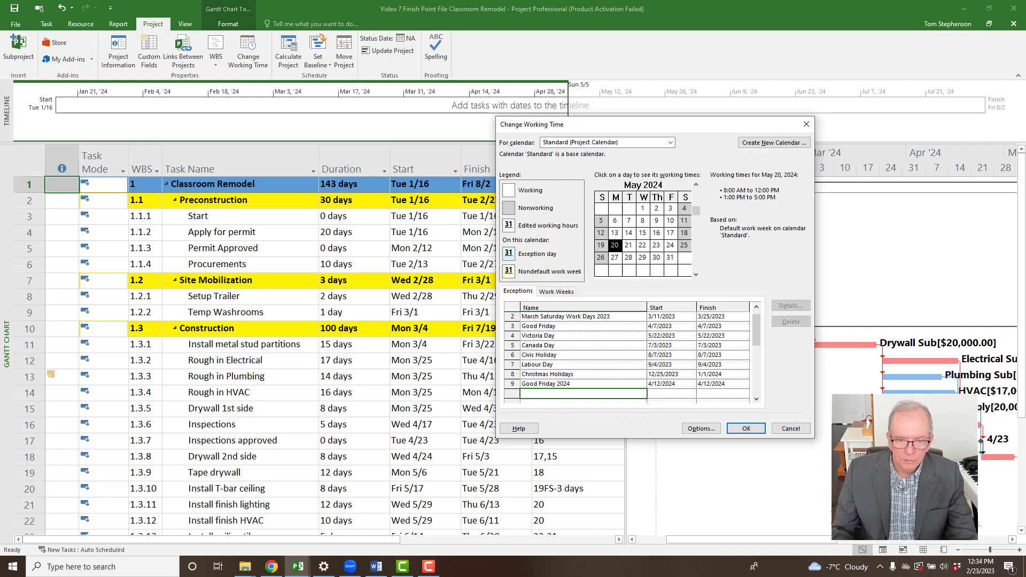
{"action": "type", "text": "May "}
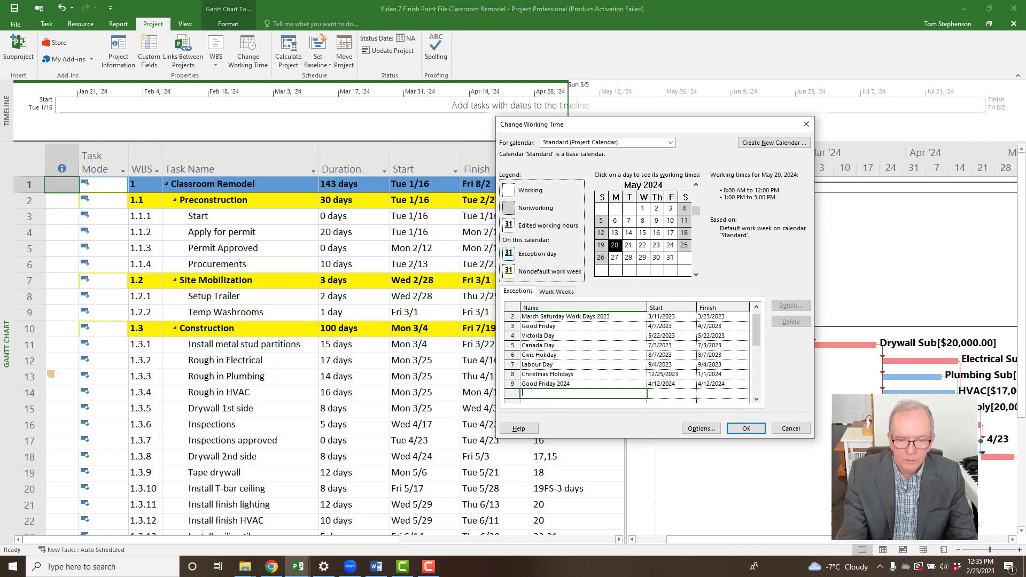
{"action": "type", "text": "Victoria Day"}
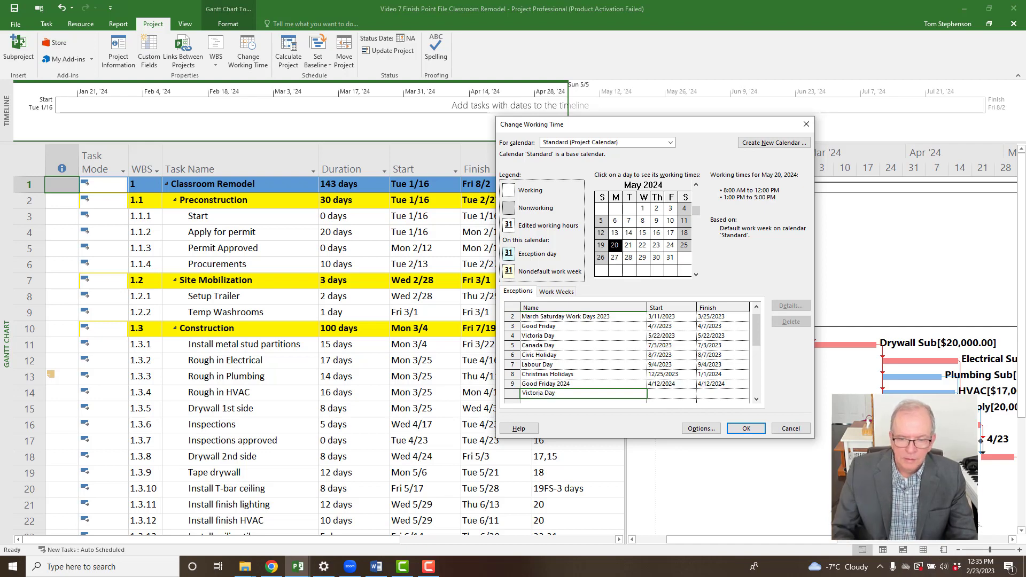
{"action": "left_click", "coordinate": [671, 394]}
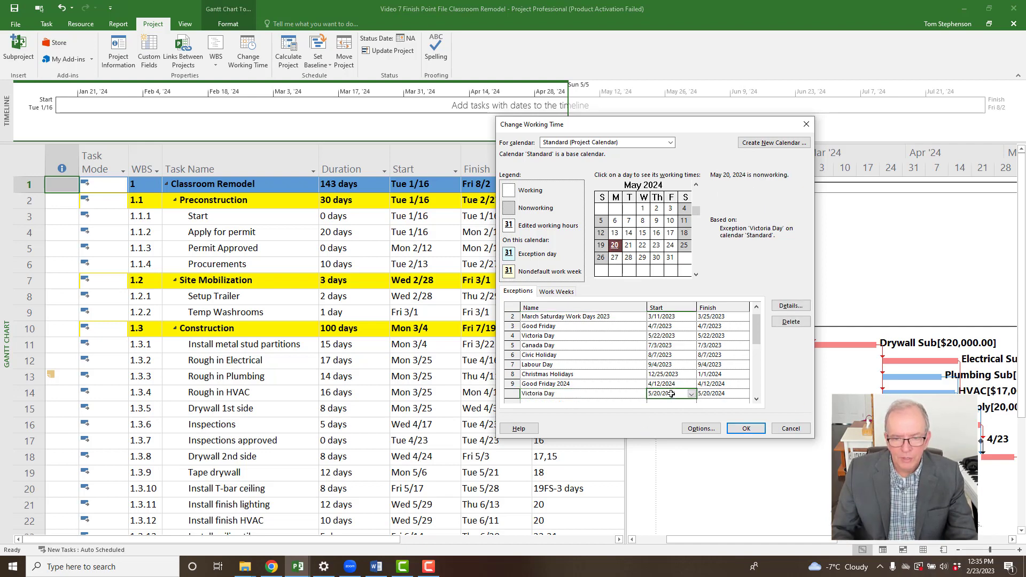
Check July 2024 against the existing 2023 Canada Day exception, and return the calendar to July 2024.
{"action": "left_click", "coordinate": [695, 276]}
{"action": "left_click", "coordinate": [696, 276]}
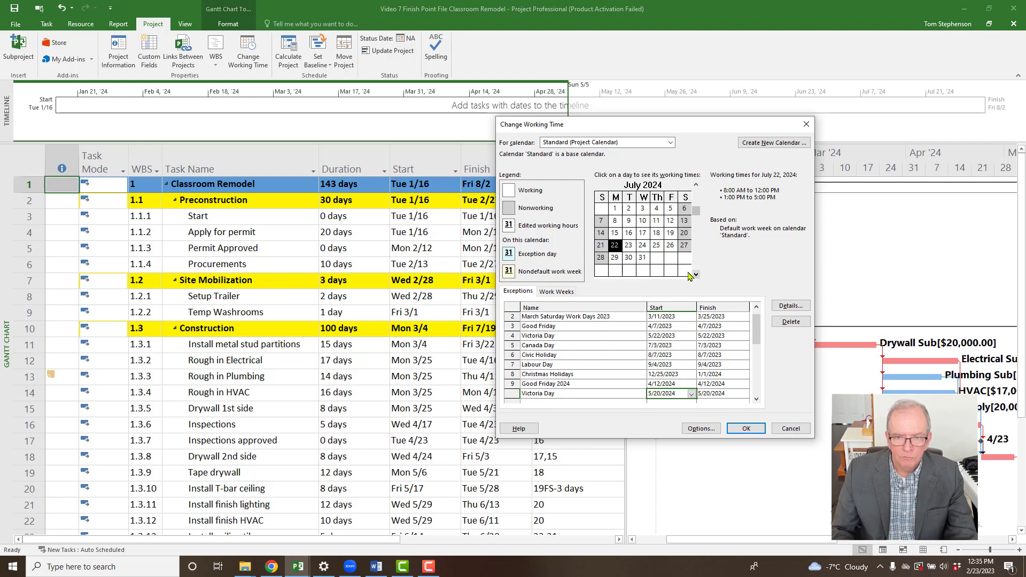
{"action": "left_click", "coordinate": [756, 399]}
{"action": "left_click", "coordinate": [545, 396]}
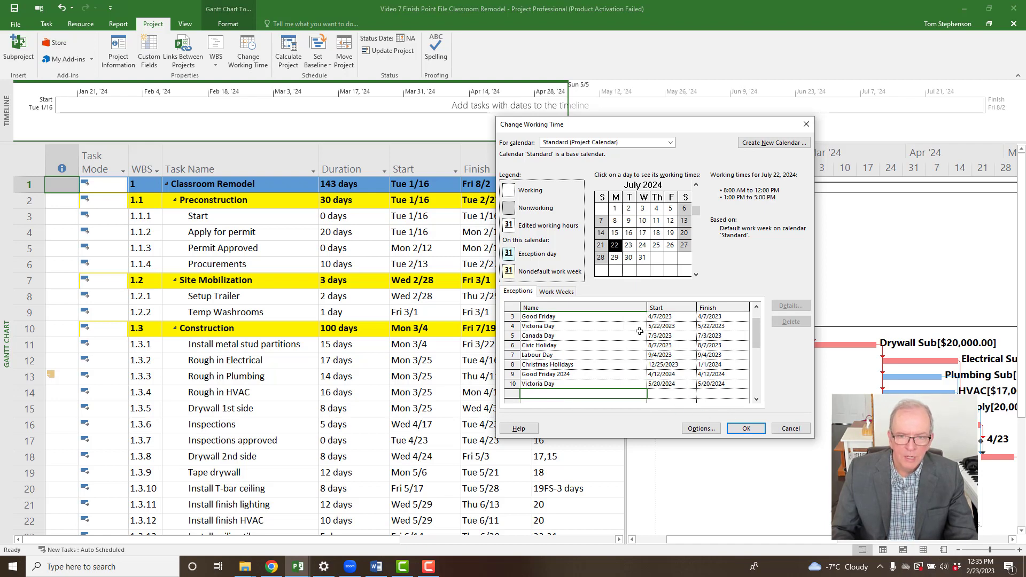
{"action": "left_click", "coordinate": [615, 211]}
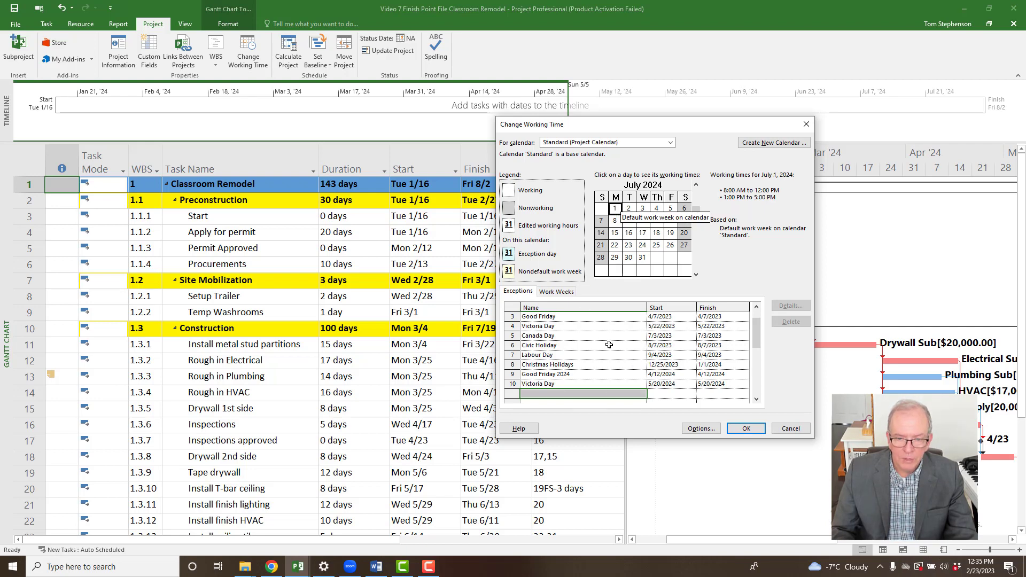
{"action": "left_click", "coordinate": [569, 336]}
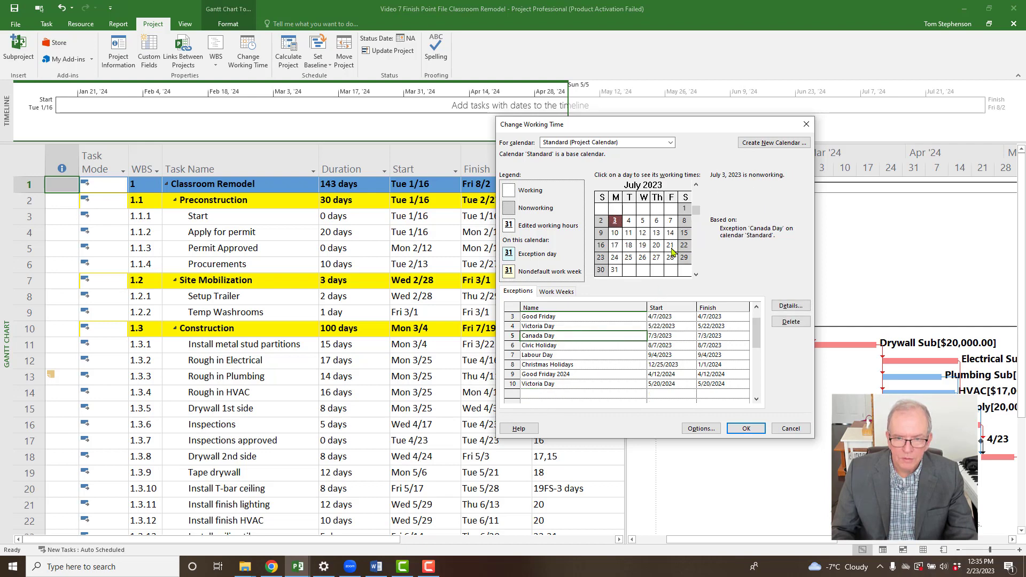
{"action": "left_click", "coordinate": [696, 276]}
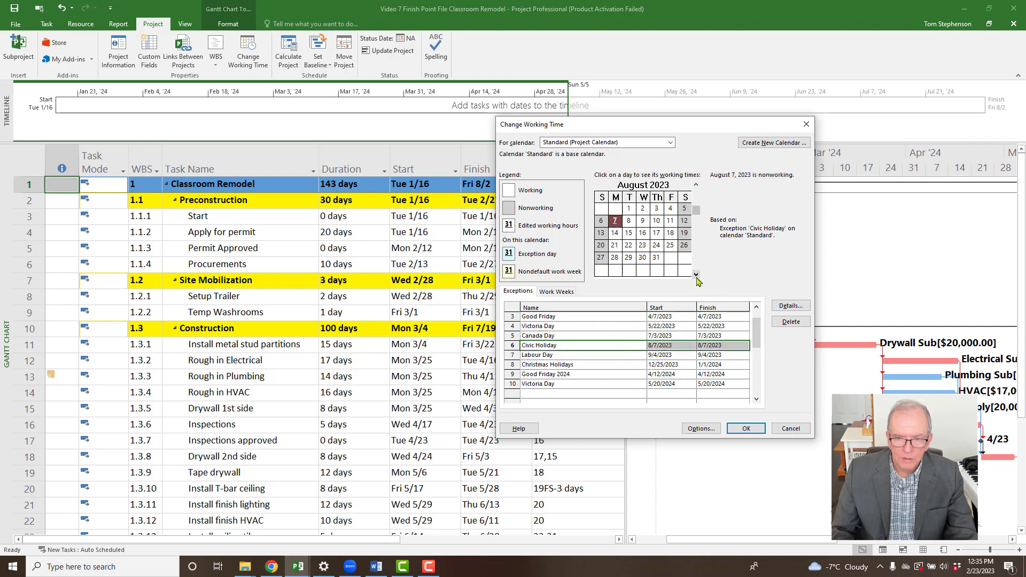
{"action": "left_click", "coordinate": [696, 275]}
{"action": "left_click", "coordinate": [696, 275]}
{"action": "left_click", "coordinate": [695, 275]}
{"action": "left_click", "coordinate": [696, 275]}
{"action": "left_click", "coordinate": [696, 276]}
{"action": "left_click", "coordinate": [695, 275]}
{"action": "left_click", "coordinate": [695, 275]}
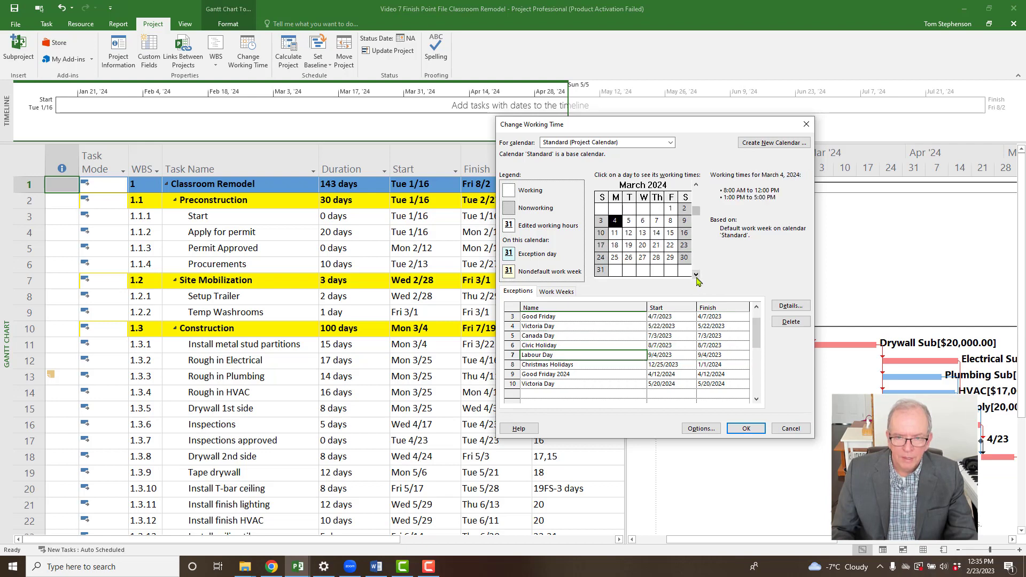
{"action": "left_click", "coordinate": [696, 275]}
{"action": "left_click", "coordinate": [695, 275]}
{"action": "left_click", "coordinate": [696, 275]}
{"action": "left_click", "coordinate": [695, 275]}
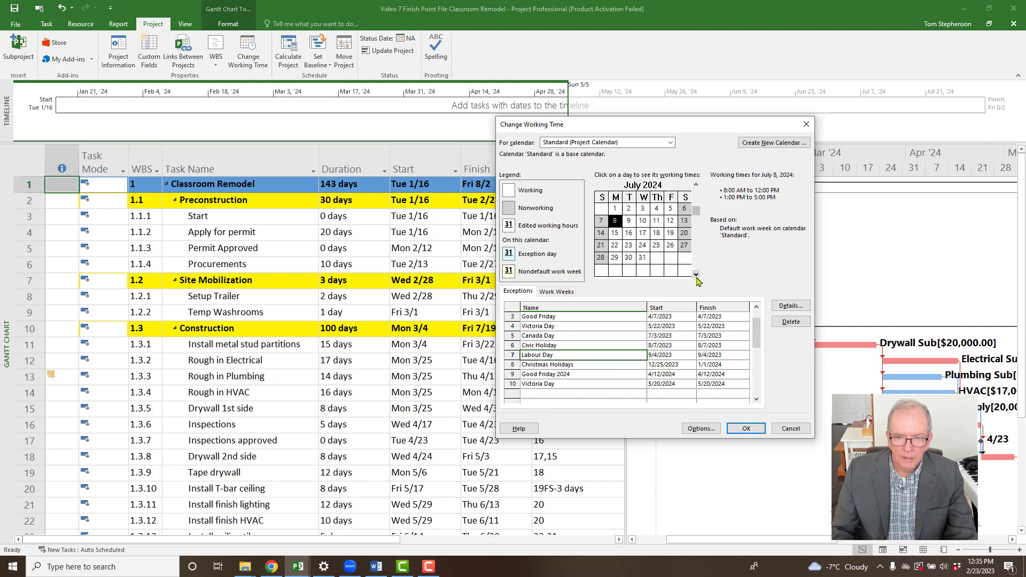
Add a nonworking exception named Canada Day on July 1, 2024 to the Standard calendar.
{"action": "left_click", "coordinate": [563, 398]}
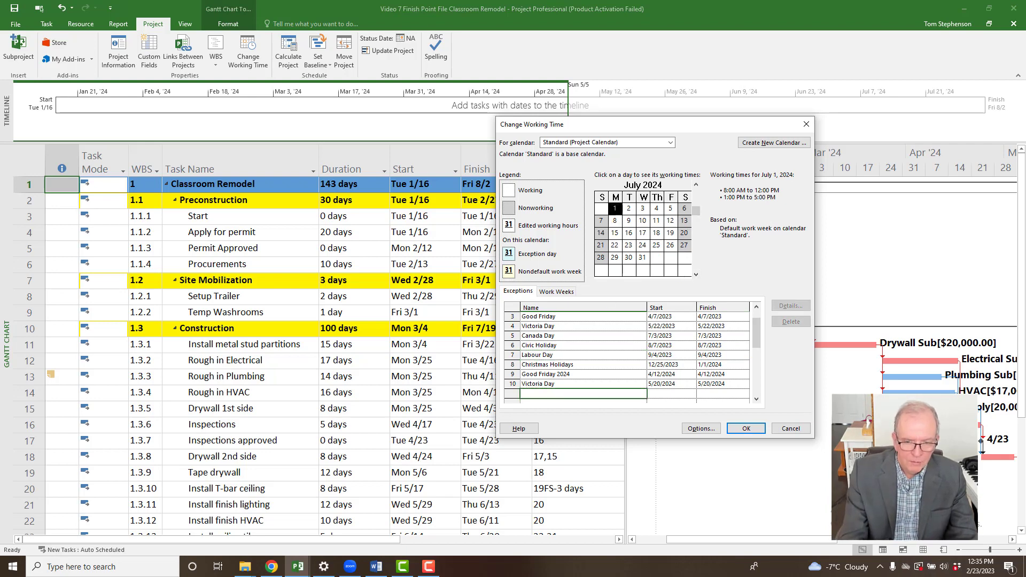
{"action": "type", "text": "Canada Day"}
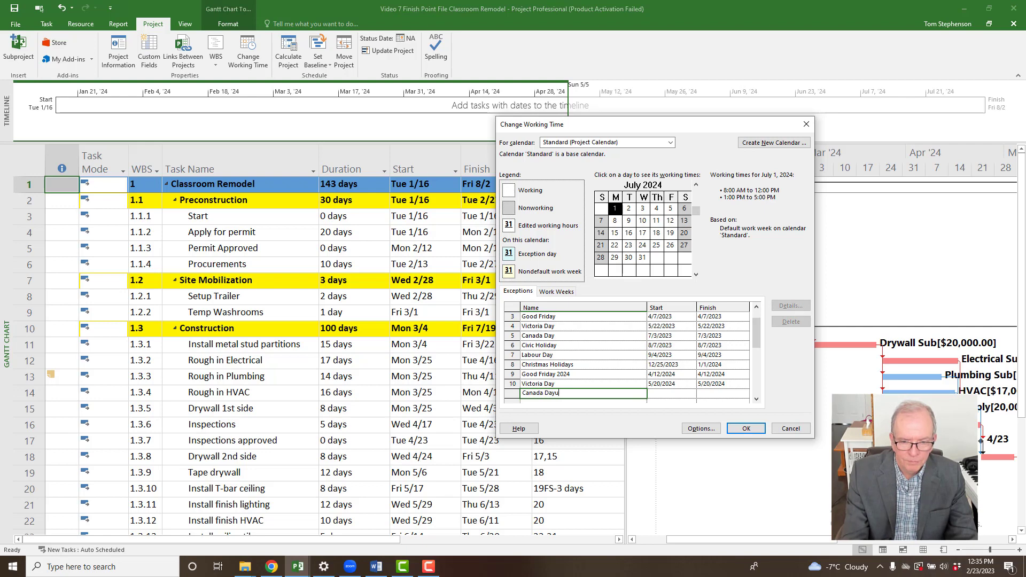
{"action": "left_click", "coordinate": [680, 393]}
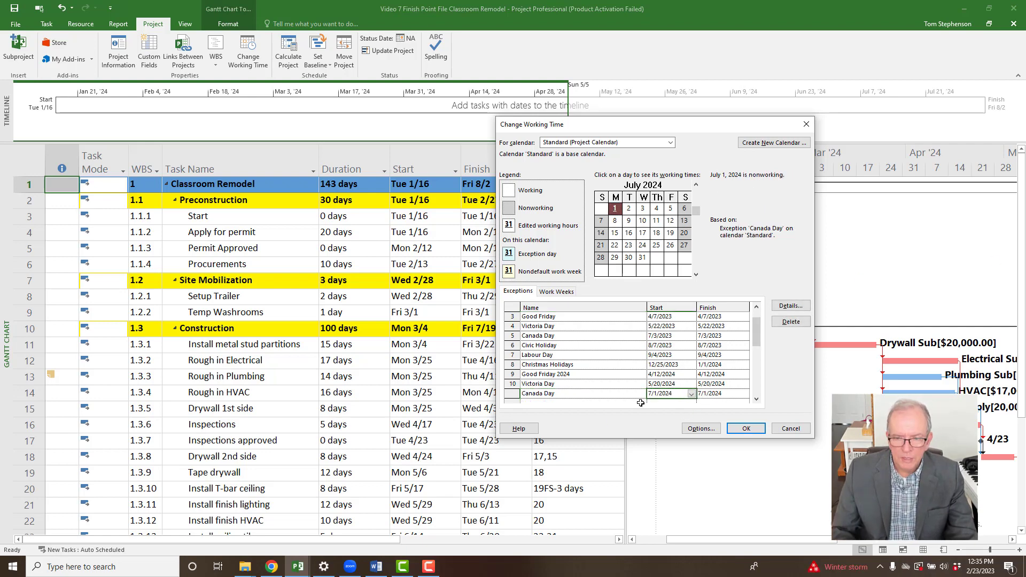
{"action": "left_click", "coordinate": [610, 393]}
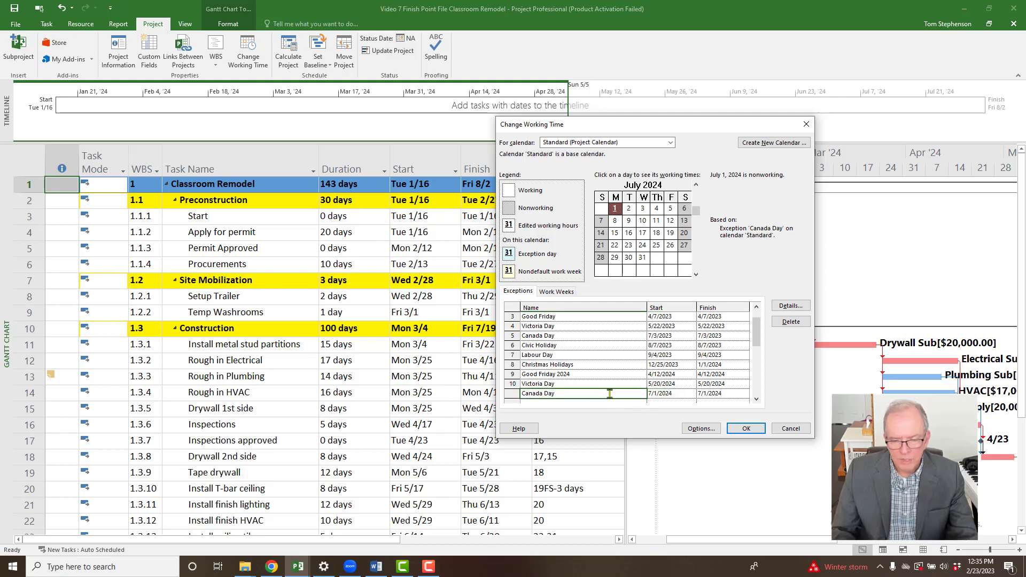
{"action": "left_click", "coordinate": [742, 431]}
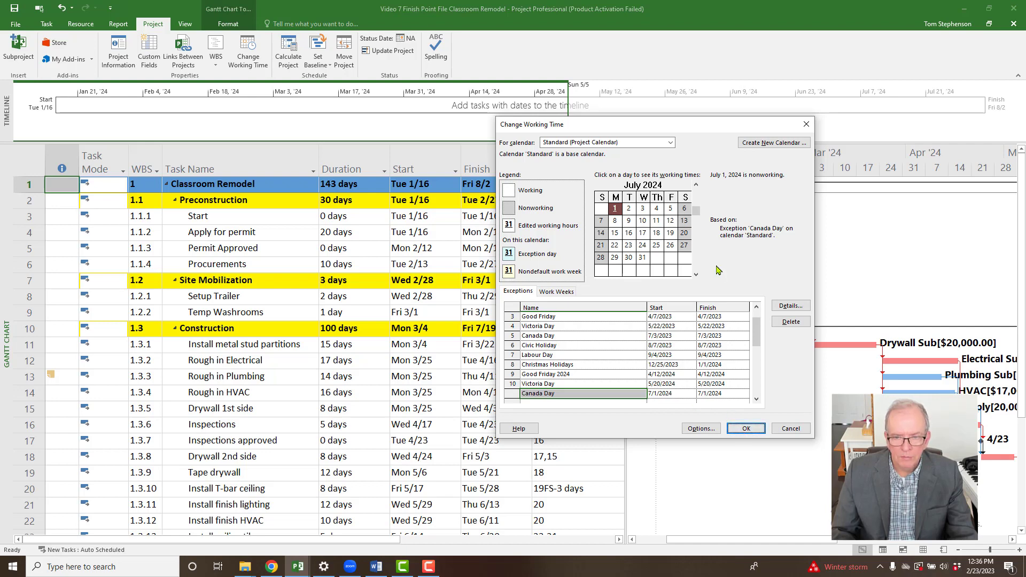
Check August 2024 in the Standard calendar to find the date for the 2024 Civic Holiday.
{"action": "left_click", "coordinate": [561, 374]}
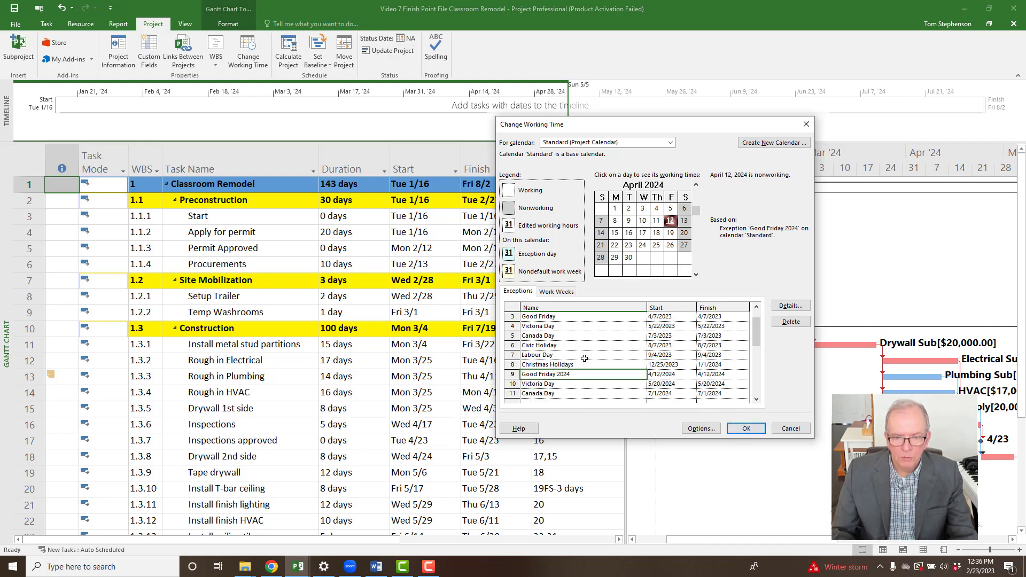
{"action": "left_click", "coordinate": [695, 275]}
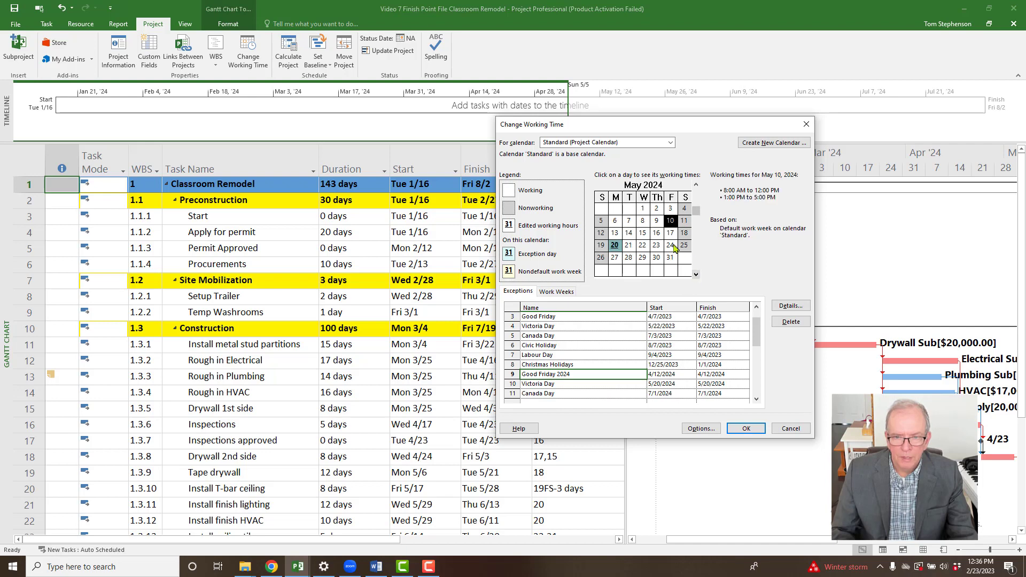
{"action": "left_click", "coordinate": [696, 274]}
{"action": "left_click", "coordinate": [696, 274]}
{"action": "left_click", "coordinate": [696, 274]}
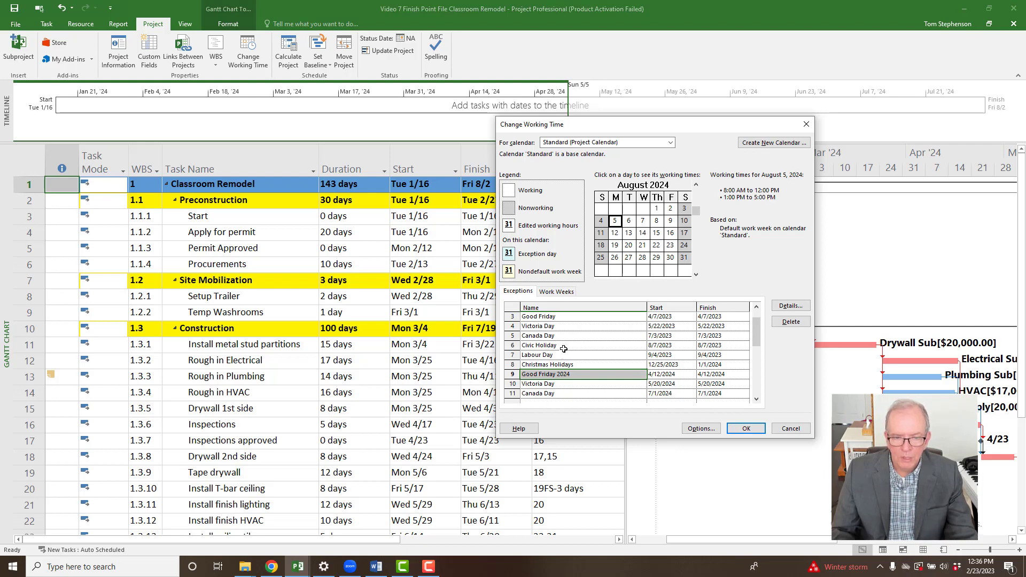
Make the Civic Holiday exception recur yearly on the first Monday of August, ending after 10 occurrences.
{"action": "left_click", "coordinate": [563, 346]}
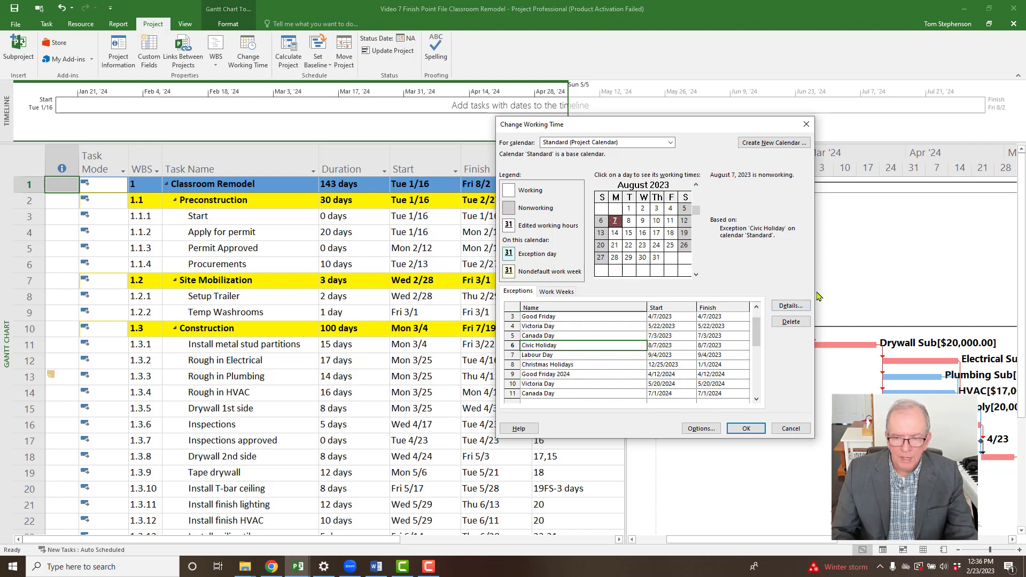
{"action": "left_click", "coordinate": [791, 306]}
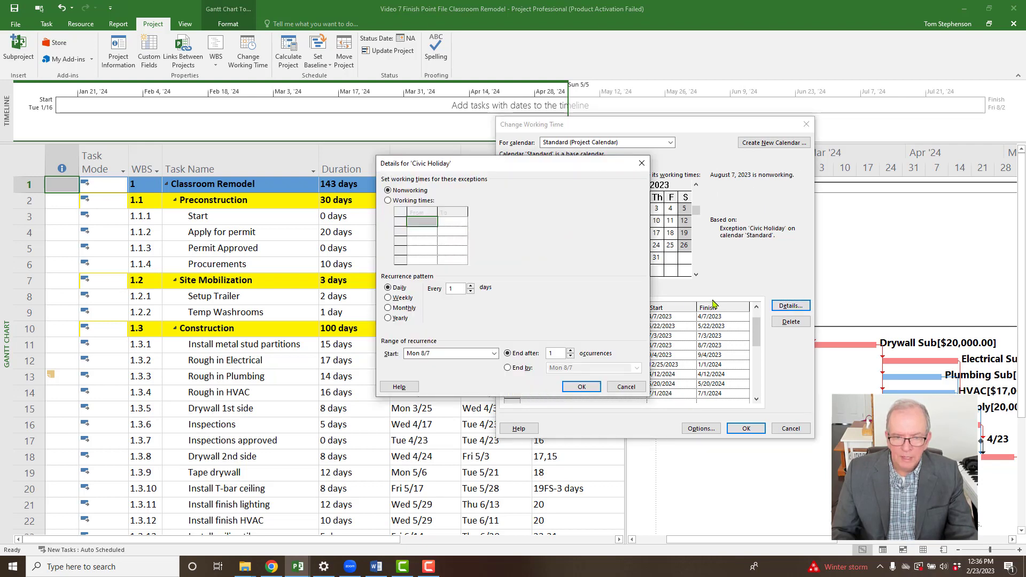
{"action": "left_click", "coordinate": [388, 319]}
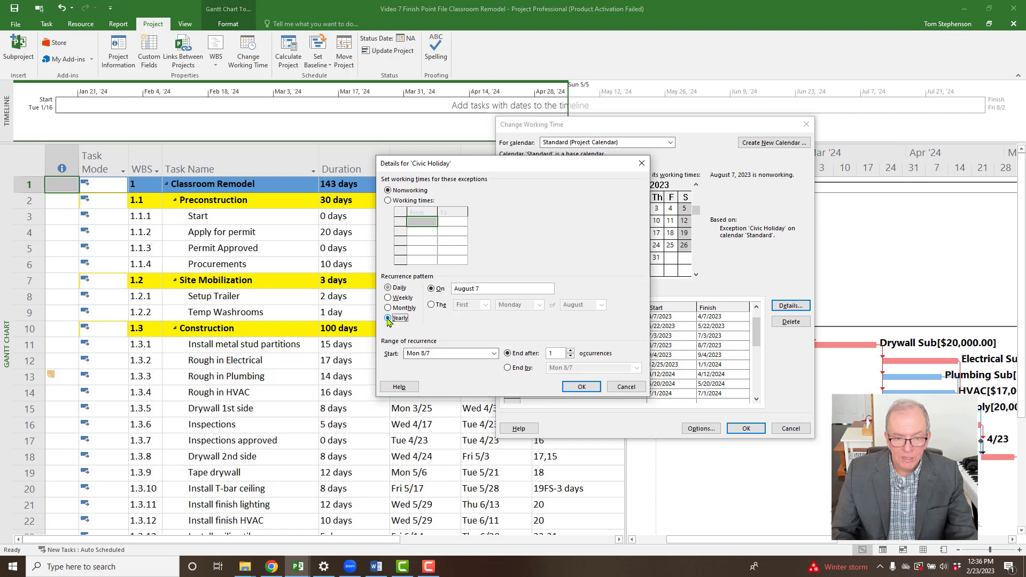
{"action": "left_click", "coordinate": [432, 306]}
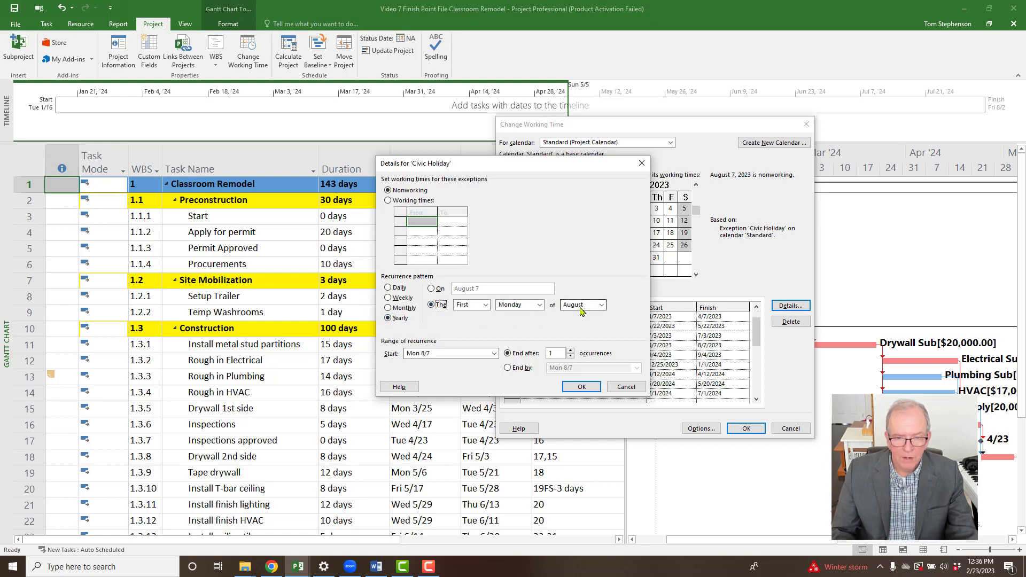
{"action": "left_click", "coordinate": [571, 354]}
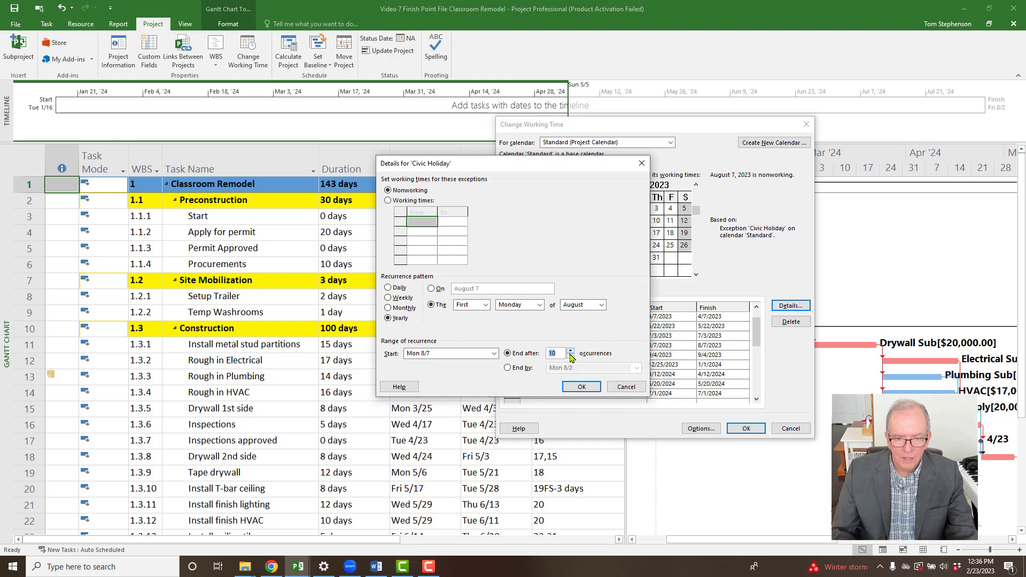
{"action": "left_click", "coordinate": [581, 386]}
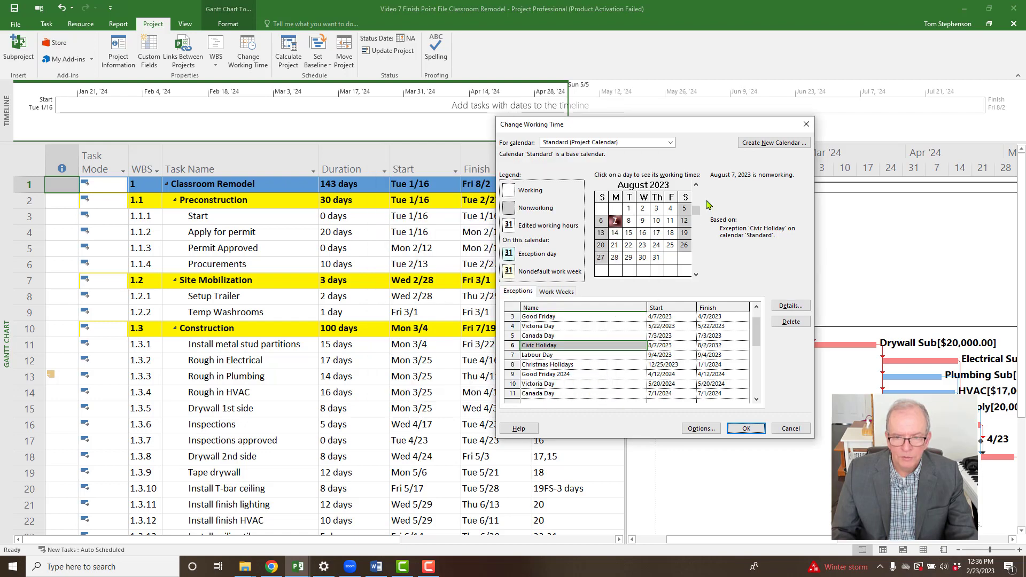
Make the Labour Day exception recur yearly on the first Monday of September, ending after 10 occurrences, and apply the calendar changes.
{"action": "left_click", "coordinate": [643, 245]}
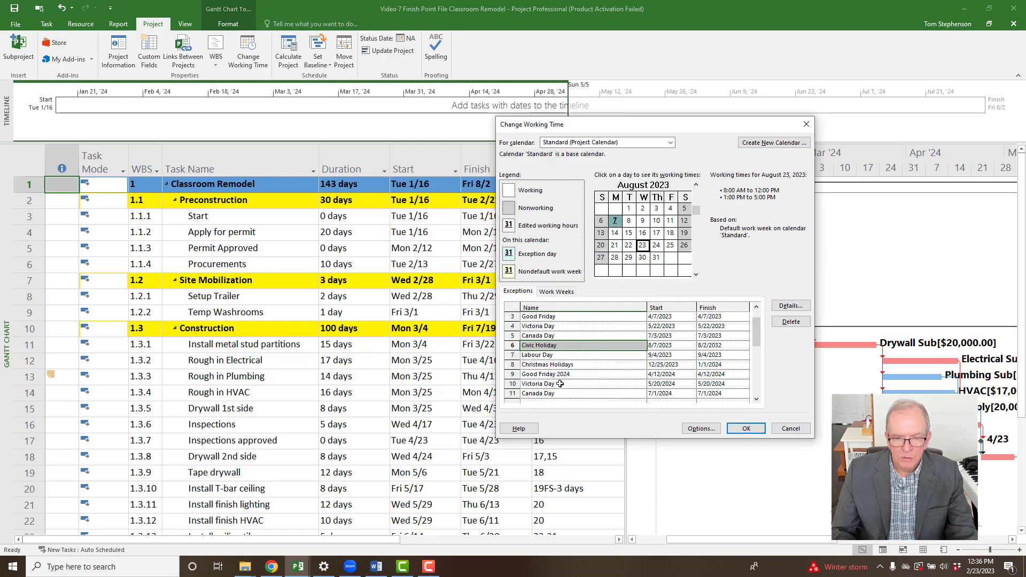
{"action": "left_click", "coordinate": [560, 355]}
{"action": "left_click", "coordinate": [788, 305]}
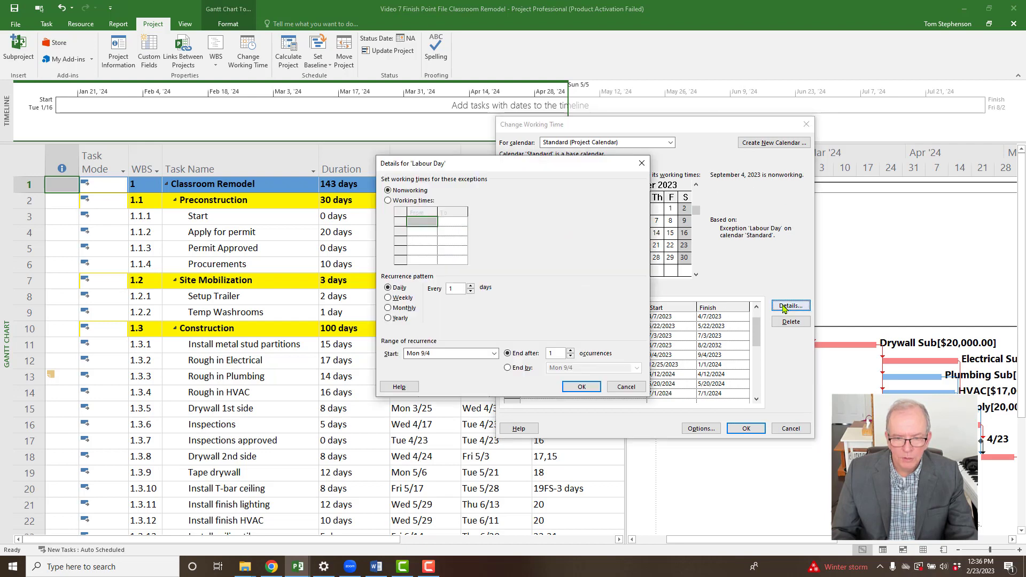
{"action": "left_click_drag", "start_coordinate": [473, 167], "coordinate": [372, 157]}
{"action": "left_click", "coordinate": [290, 309]}
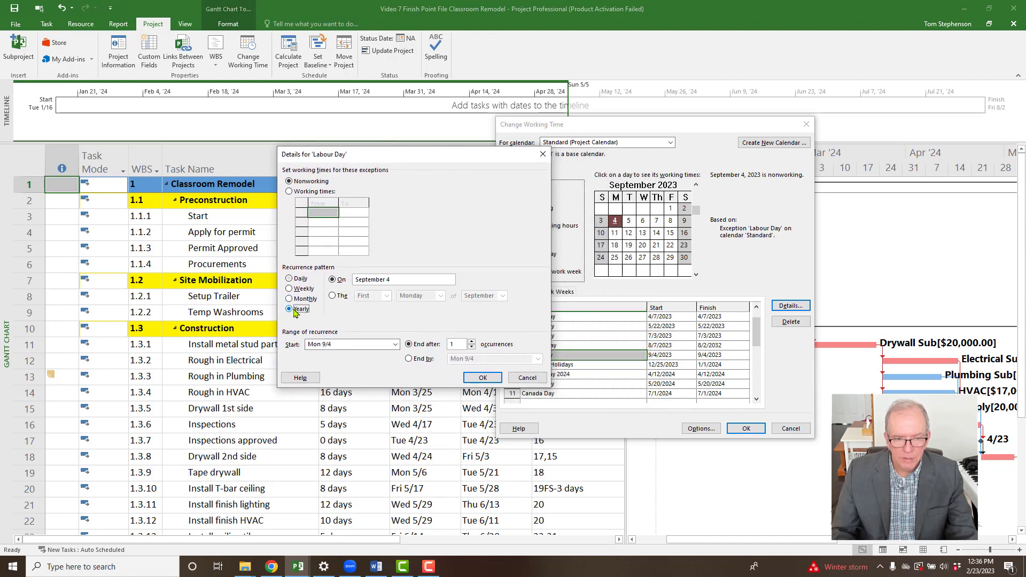
{"action": "left_click", "coordinate": [332, 296]}
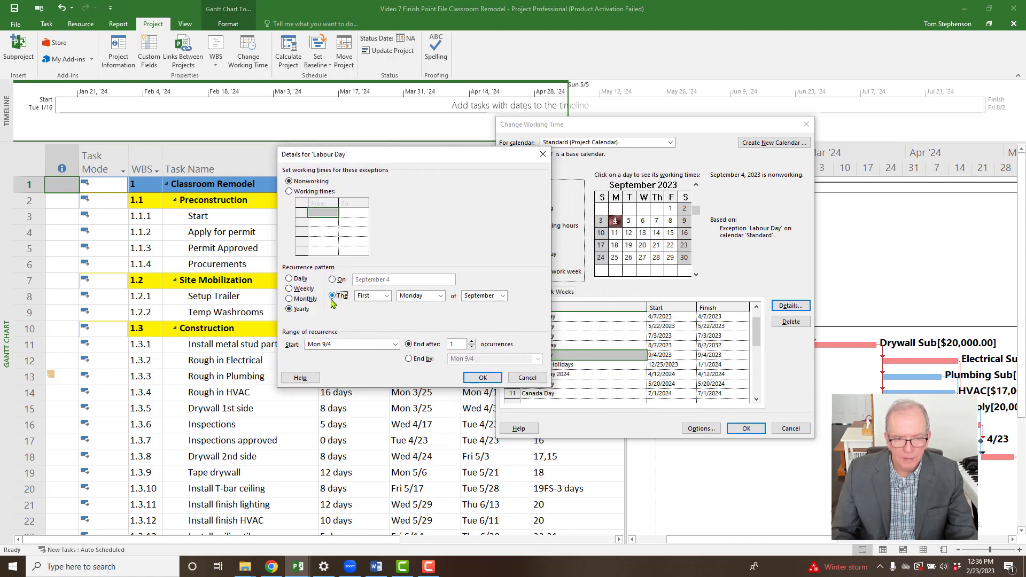
{"action": "left_click", "coordinate": [471, 342]}
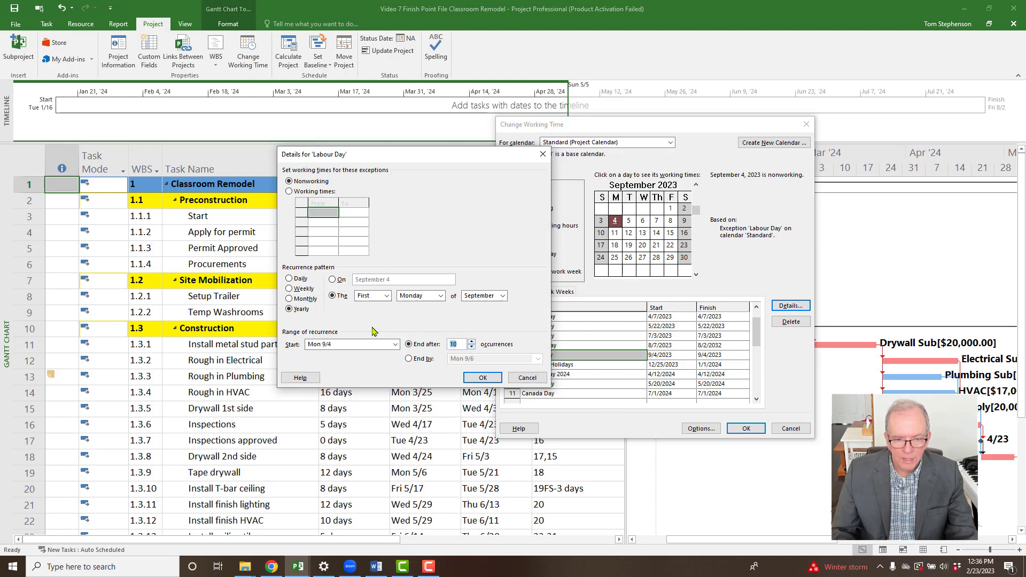
{"action": "left_click", "coordinate": [488, 380]}
{"action": "left_click", "coordinate": [489, 380]}
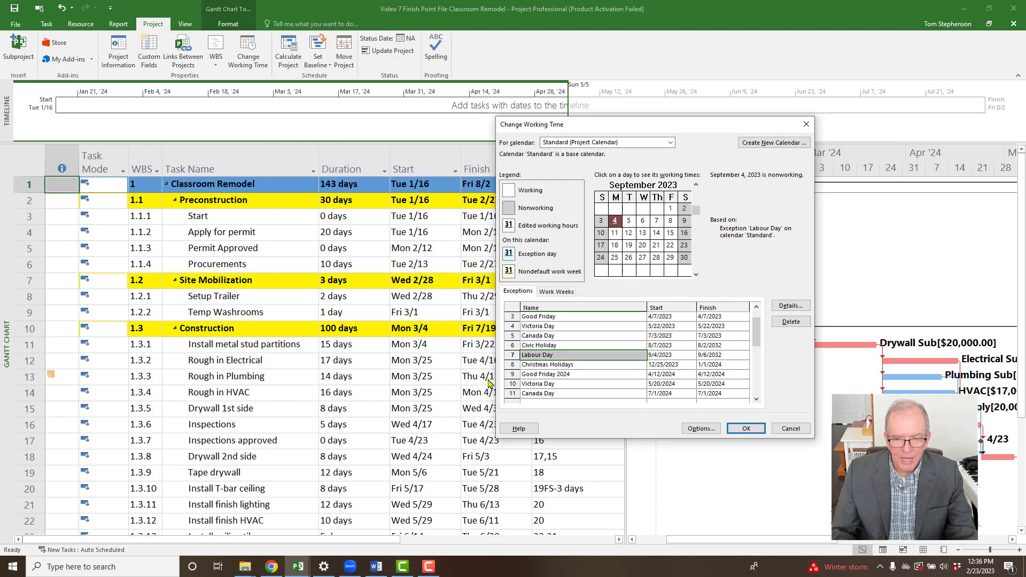
{"action": "left_click", "coordinate": [747, 429]}
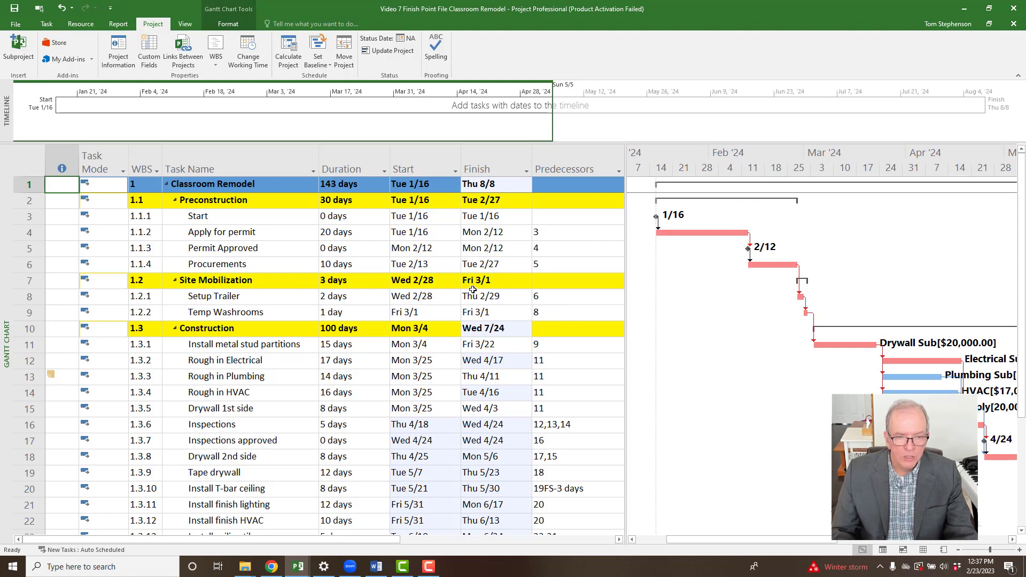
Show the Cost table beside the Gantt chart.
{"action": "left_click", "coordinate": [282, 446]}
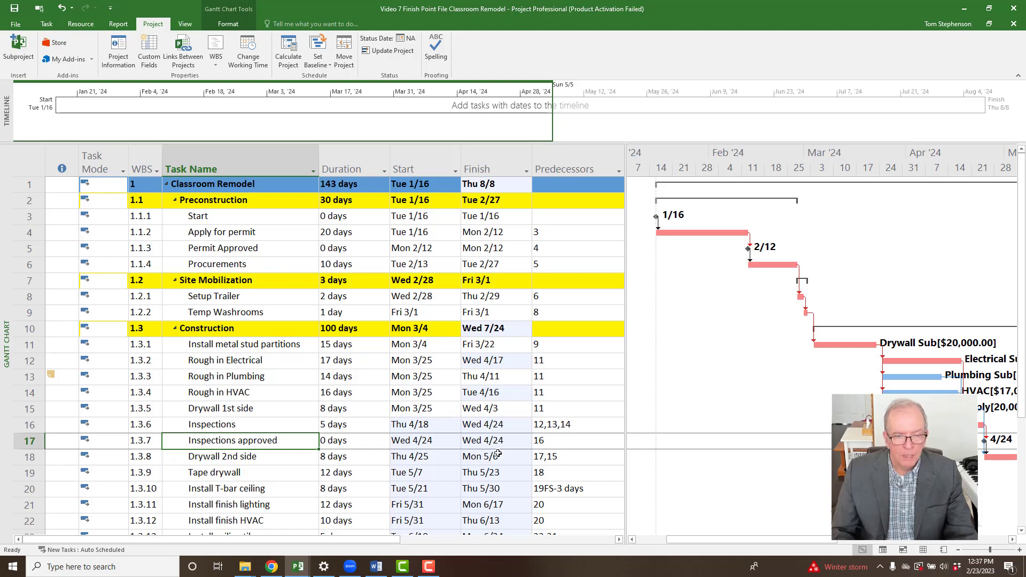
{"action": "left_click", "coordinate": [36, 165]}
{"action": "right_click", "coordinate": [34, 164]}
{"action": "left_click", "coordinate": [53, 184]}
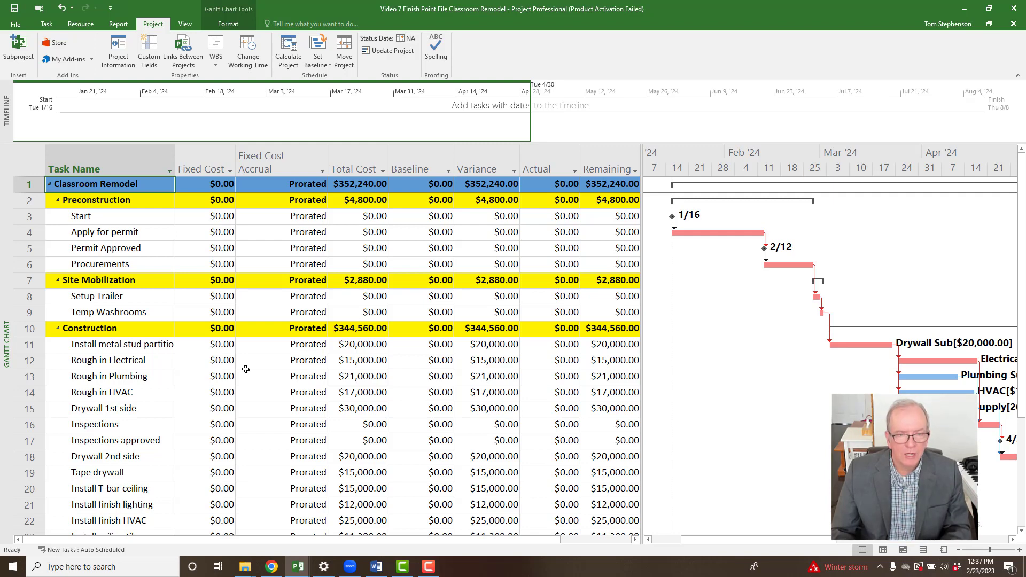
Compare the Total Cost, Baseline and Variance columns of the Cost table.
{"action": "left_click", "coordinate": [418, 161]}
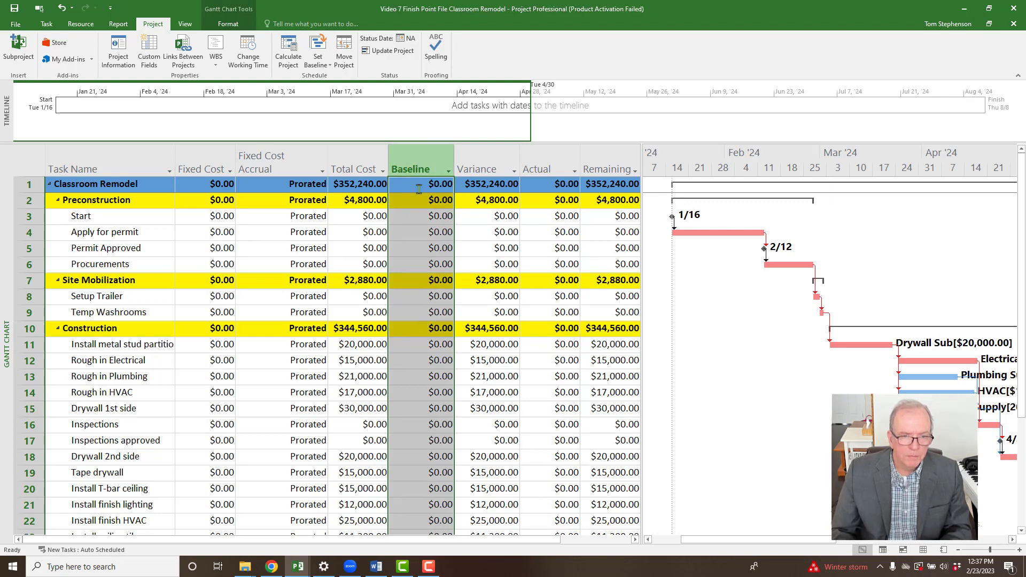
{"action": "left_click", "coordinate": [497, 174]}
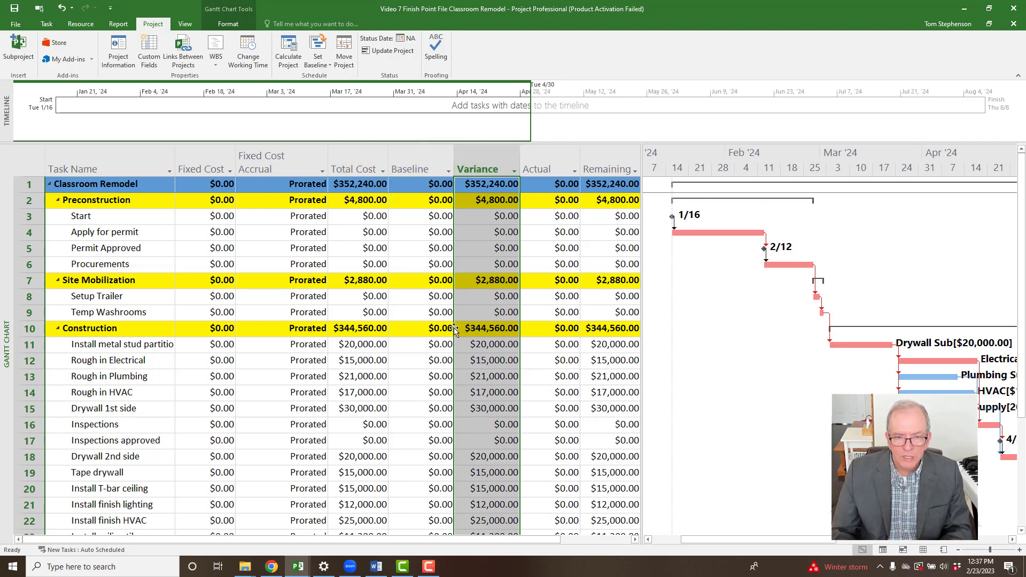
{"action": "left_click", "coordinate": [356, 165]}
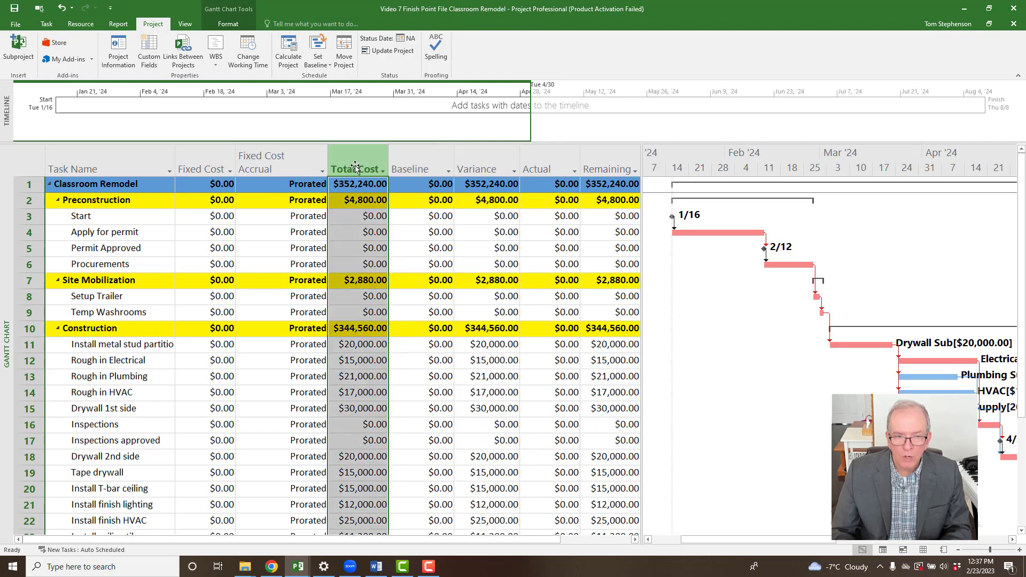
{"action": "left_click", "coordinate": [416, 161]}
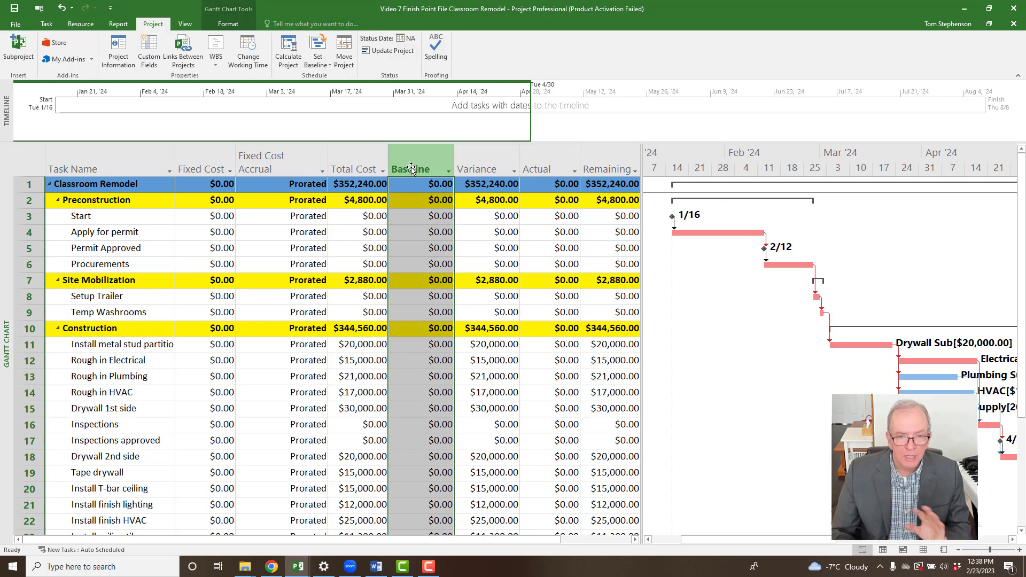
{"action": "left_click", "coordinate": [347, 170]}
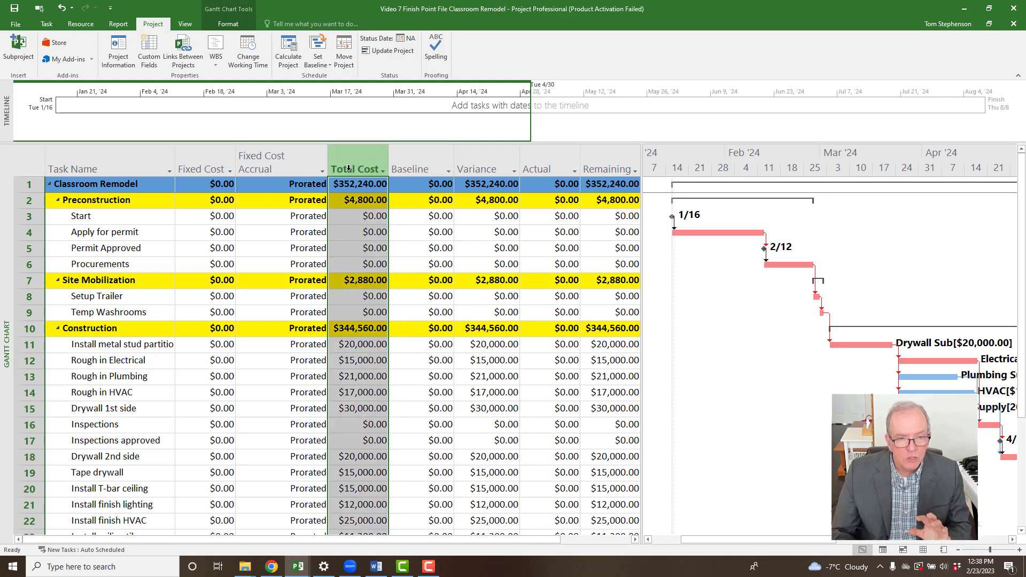
{"action": "left_click", "coordinate": [411, 160]}
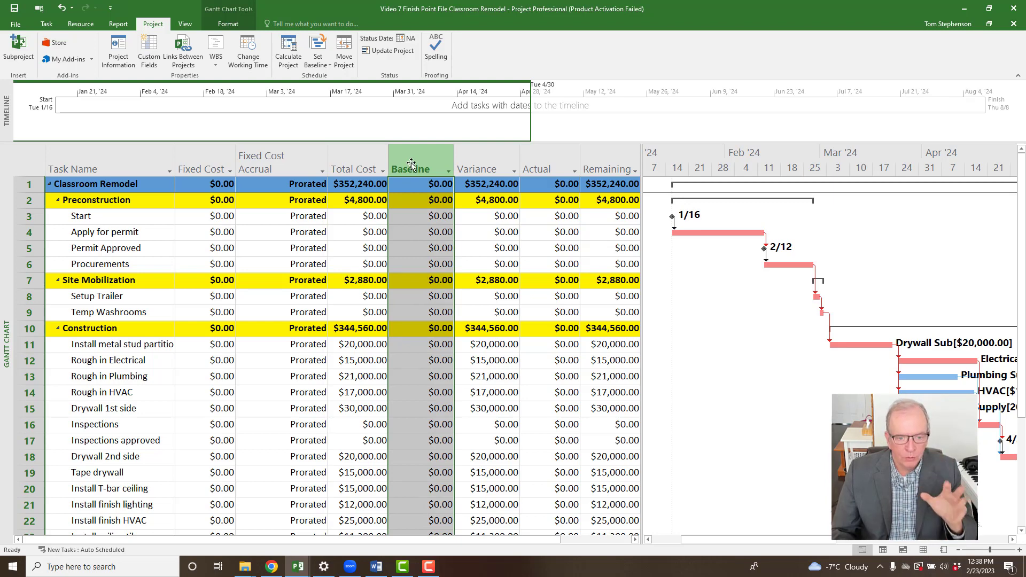
Show the Variance table and fit the table pane so the Finish Variance column is fully visible.
{"action": "left_click", "coordinate": [28, 168]}
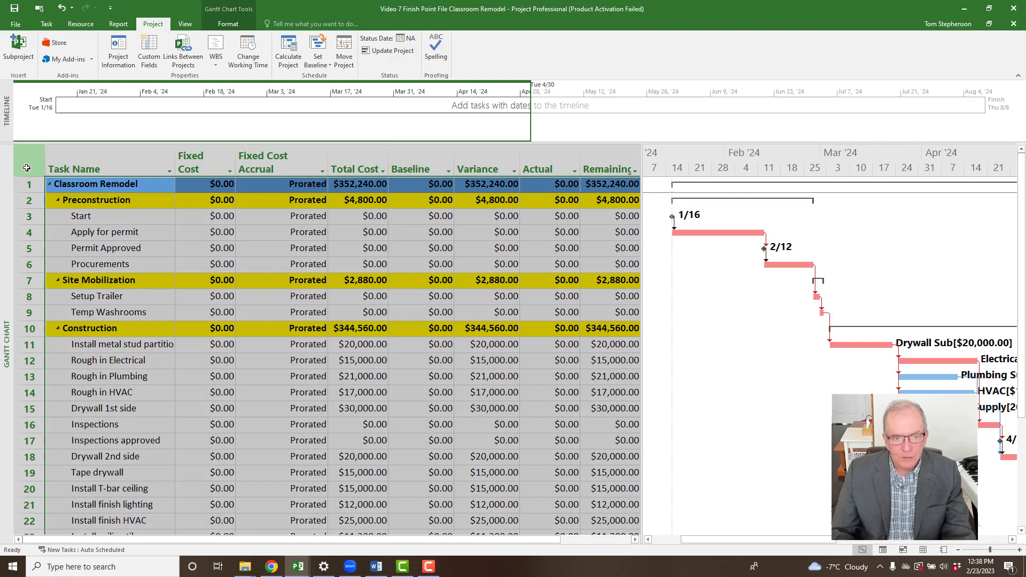
{"action": "right_click", "coordinate": [26, 168]}
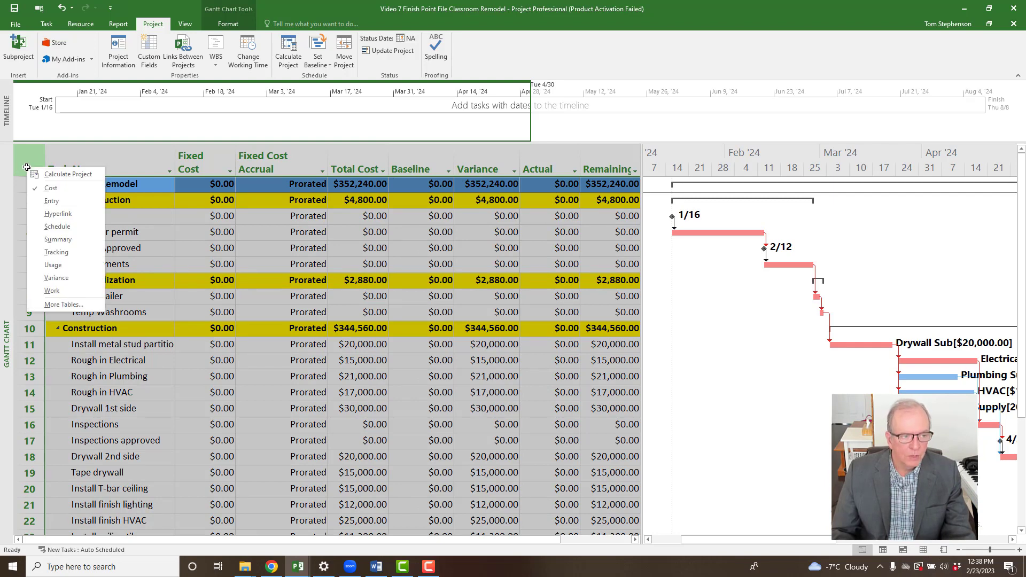
{"action": "left_click", "coordinate": [57, 278]}
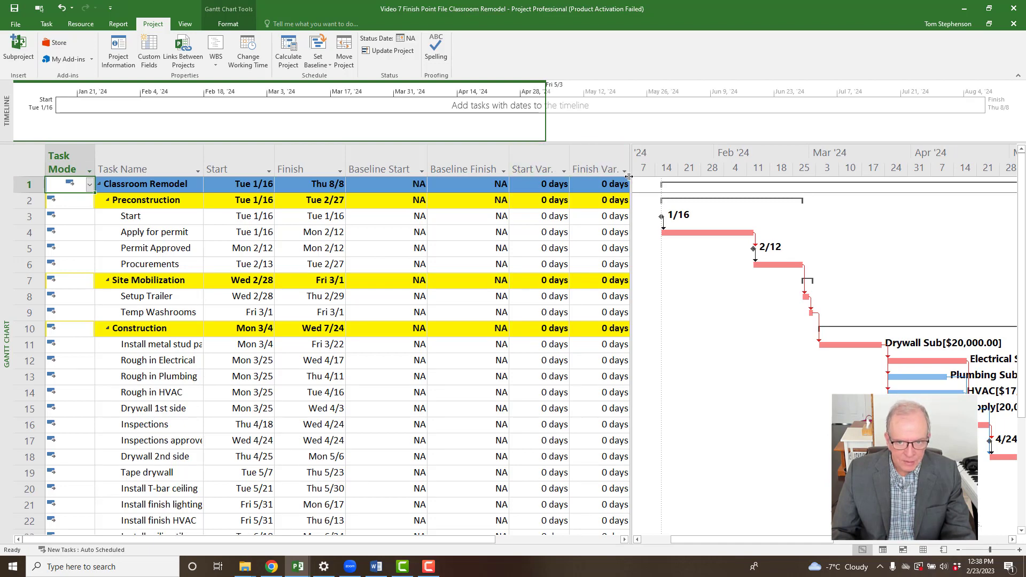
{"action": "left_click_drag", "start_coordinate": [629, 173], "coordinate": [633, 196]}
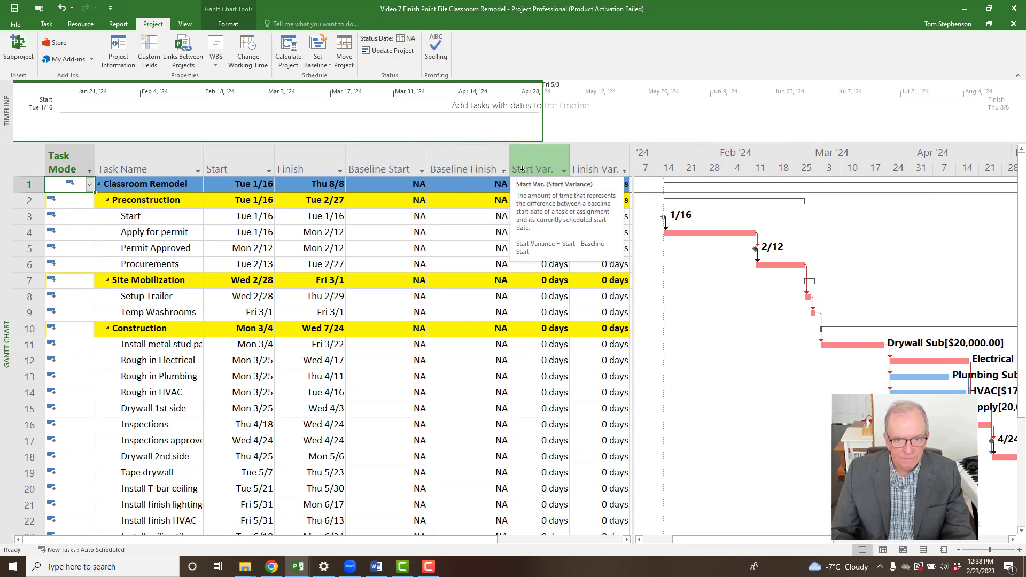
Examine the Baseline Start and Baseline Finish columns for the project's tasks.
{"action": "left_click", "coordinate": [390, 167]}
{"action": "left_click", "coordinate": [478, 170]}
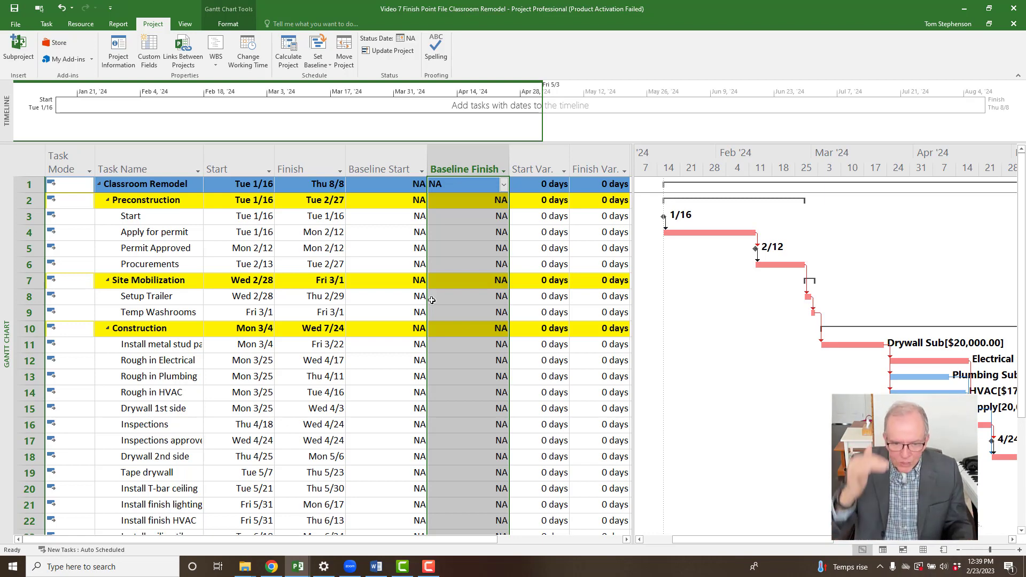
{"action": "scroll", "coordinate": [301, 394], "scroll_direction": "down", "scroll_amount": 2}
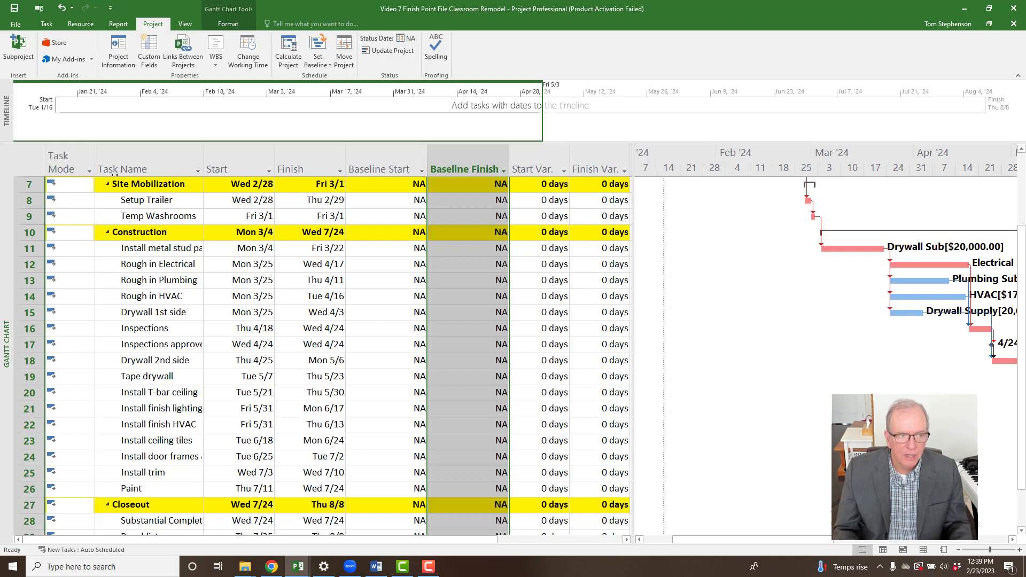
Check the Classroom Remodel total cost in the Cost table and return to the Entry table.
{"action": "left_click", "coordinate": [31, 159]}
{"action": "right_click", "coordinate": [31, 160]}
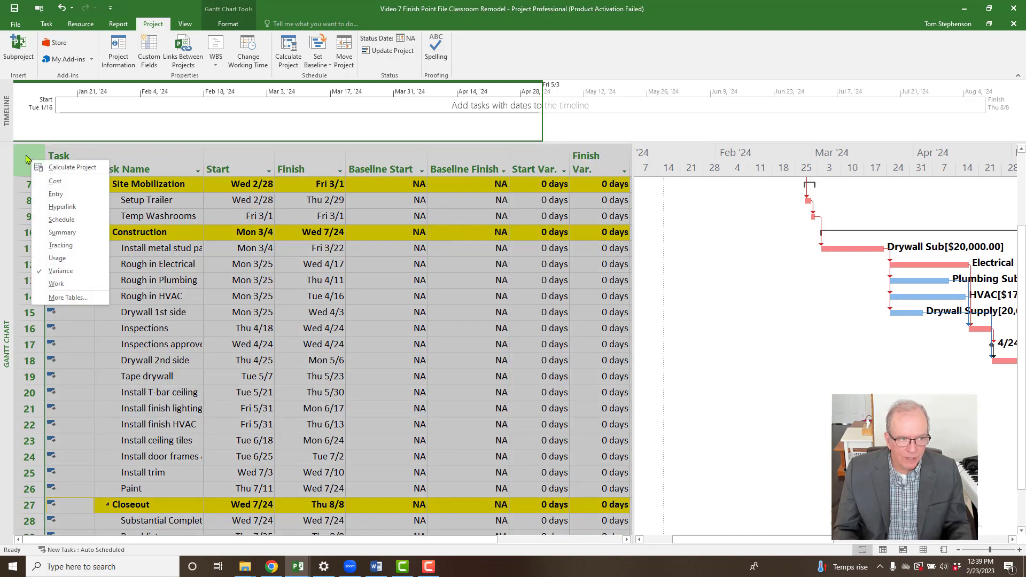
{"action": "left_click", "coordinate": [63, 183]}
{"action": "left_click", "coordinate": [354, 184]}
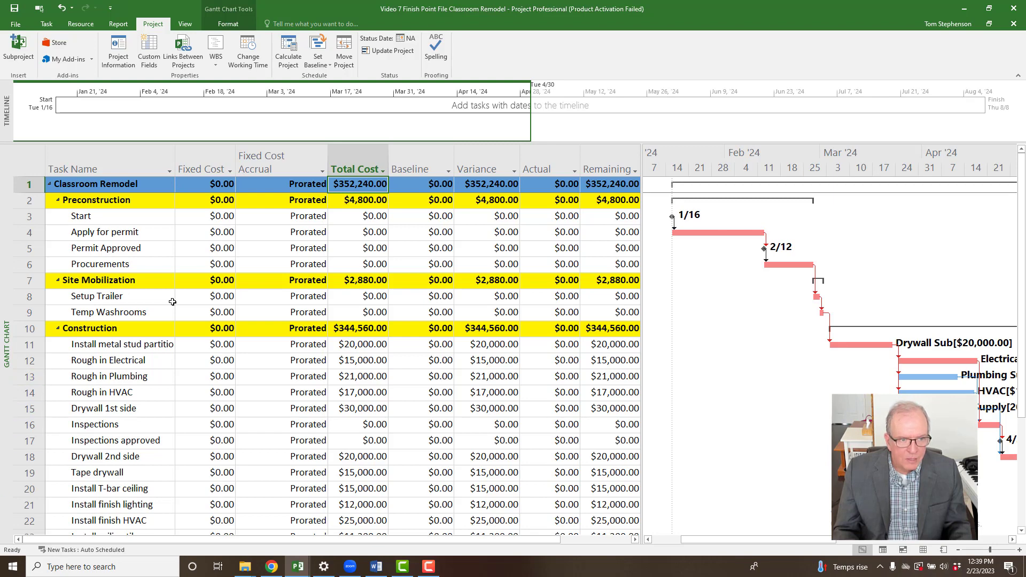
{"action": "right_click", "coordinate": [37, 160]}
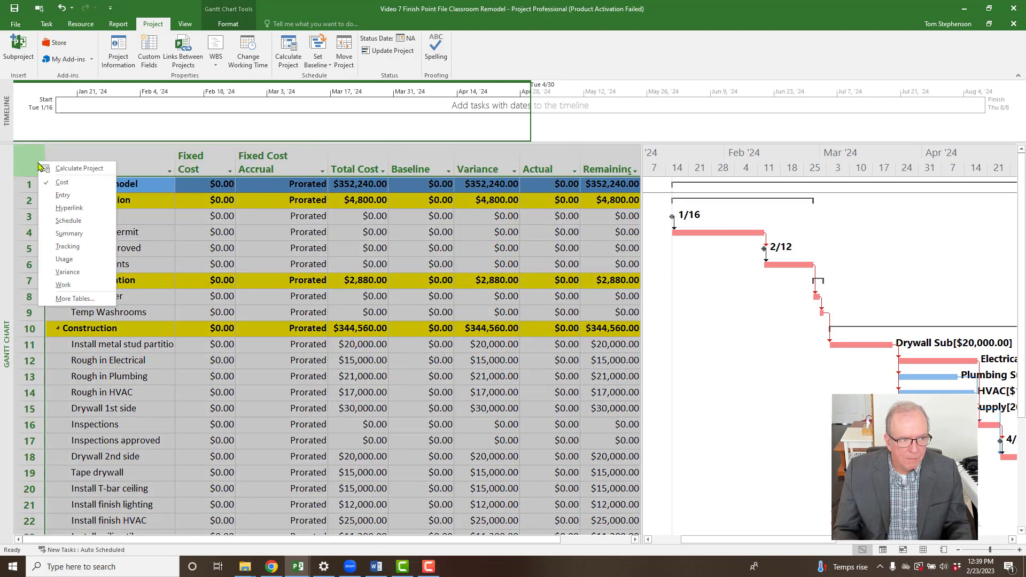
{"action": "left_click", "coordinate": [63, 196]}
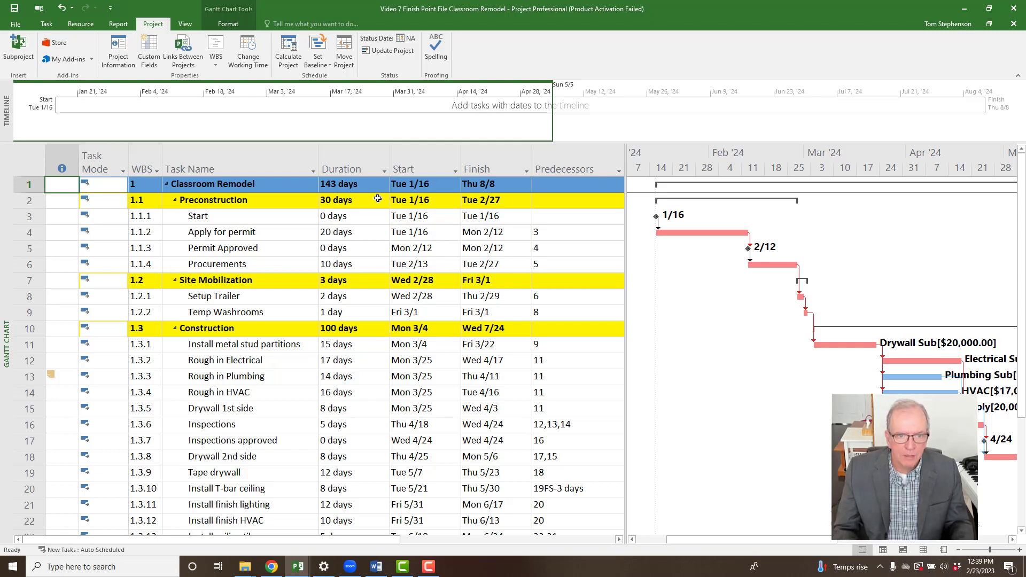
Switch from the Gantt Chart to the Resource Sheet view and show its Cost table.
{"action": "right_click", "coordinate": [6, 352]}
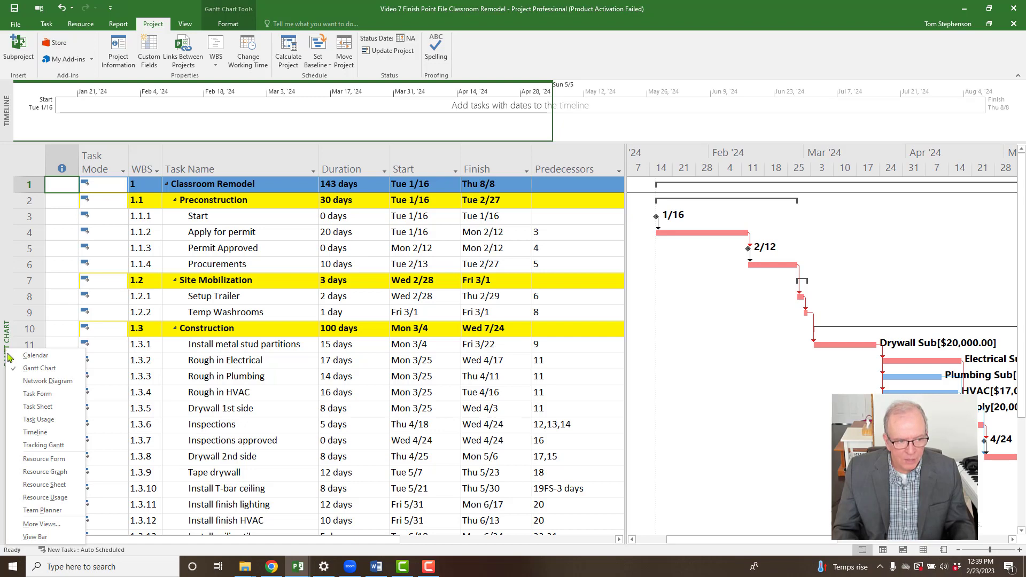
{"action": "left_click", "coordinate": [23, 485]}
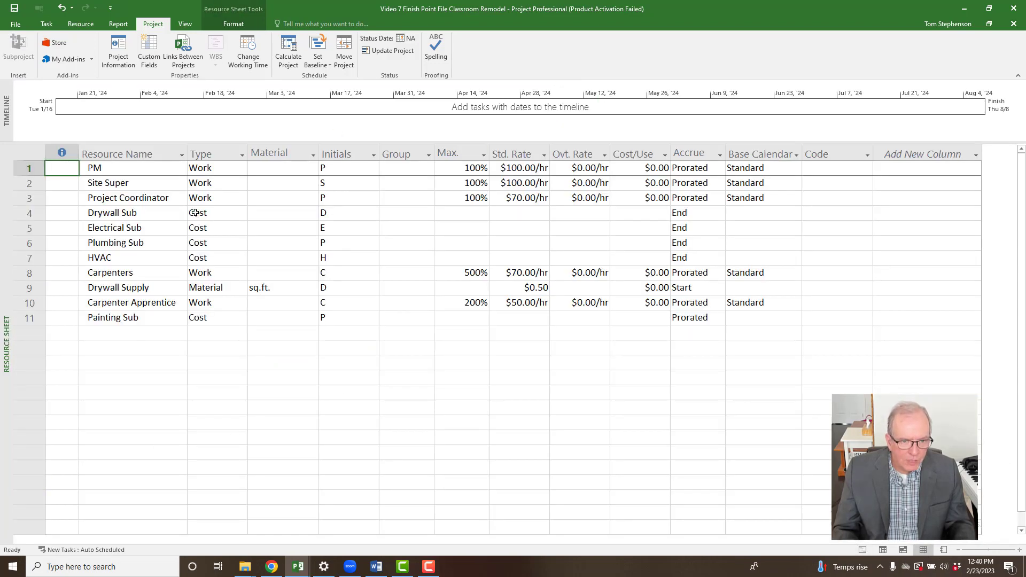
{"action": "left_click", "coordinate": [32, 154]}
{"action": "right_click", "coordinate": [28, 153]}
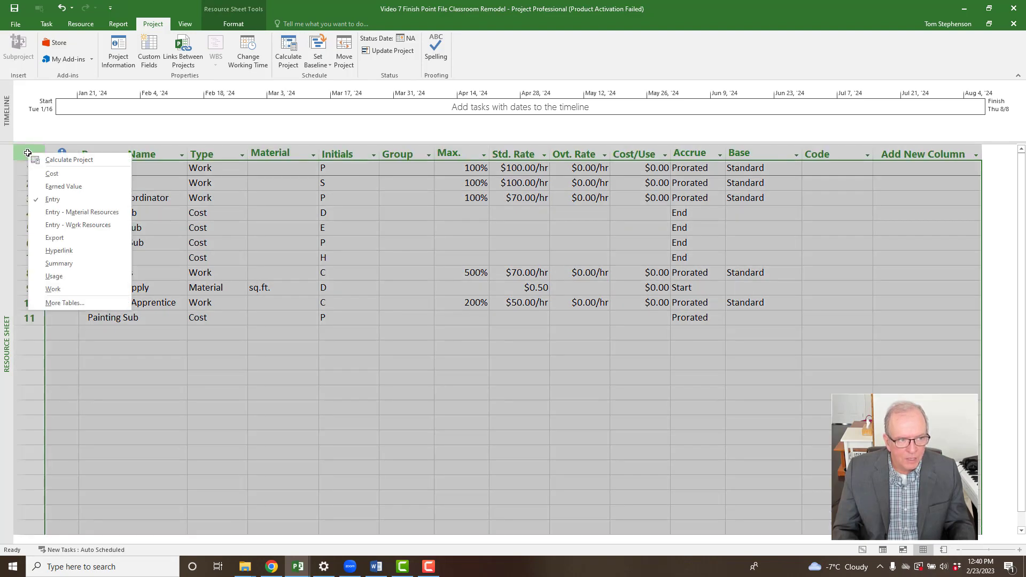
{"action": "left_click", "coordinate": [56, 176]}
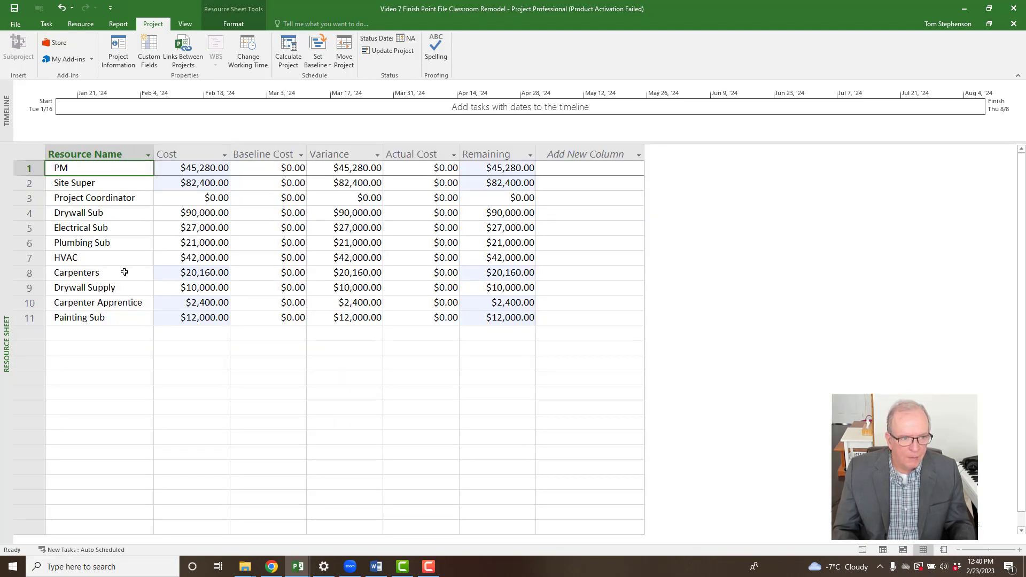
Examine the Cost column for the Project Coordinator, PM, Site Super and subcontractors, and return to the Gantt Chart.
{"action": "left_click", "coordinate": [98, 203]}
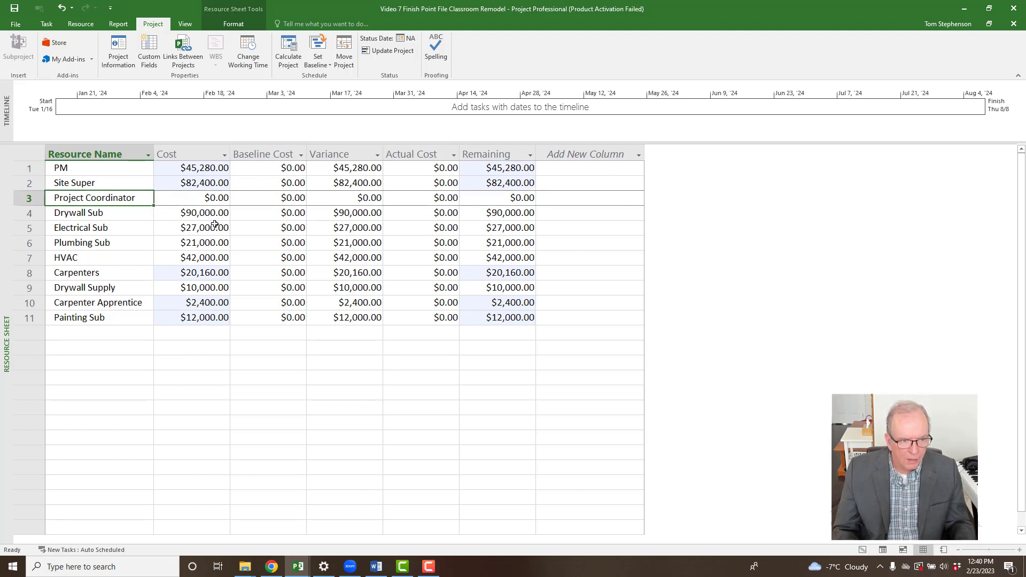
{"action": "left_click", "coordinate": [209, 168]}
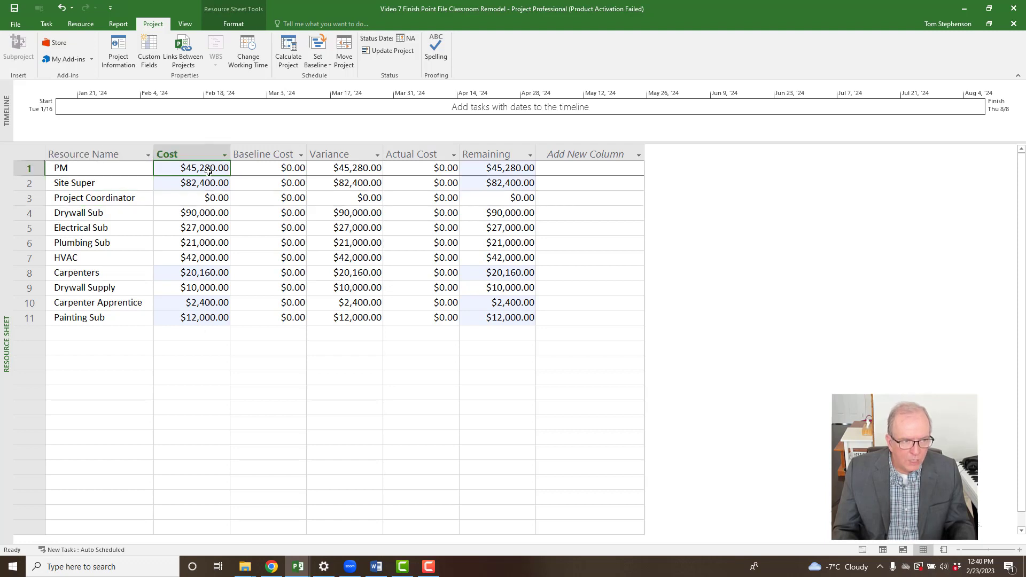
{"action": "left_click", "coordinate": [210, 185]}
{"action": "left_click", "coordinate": [218, 213]}
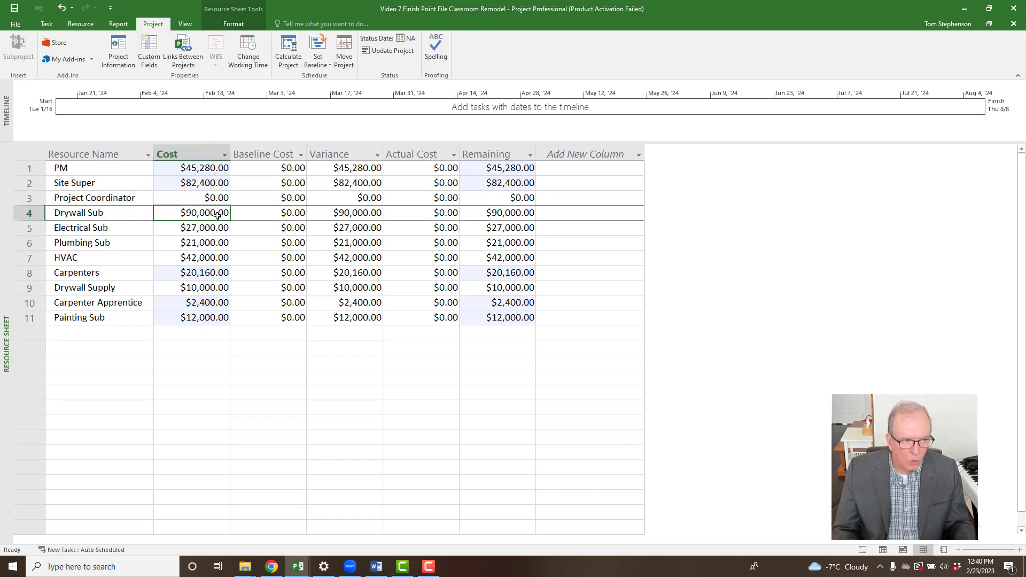
{"action": "left_click", "coordinate": [30, 229]}
{"action": "left_click", "coordinate": [33, 243]}
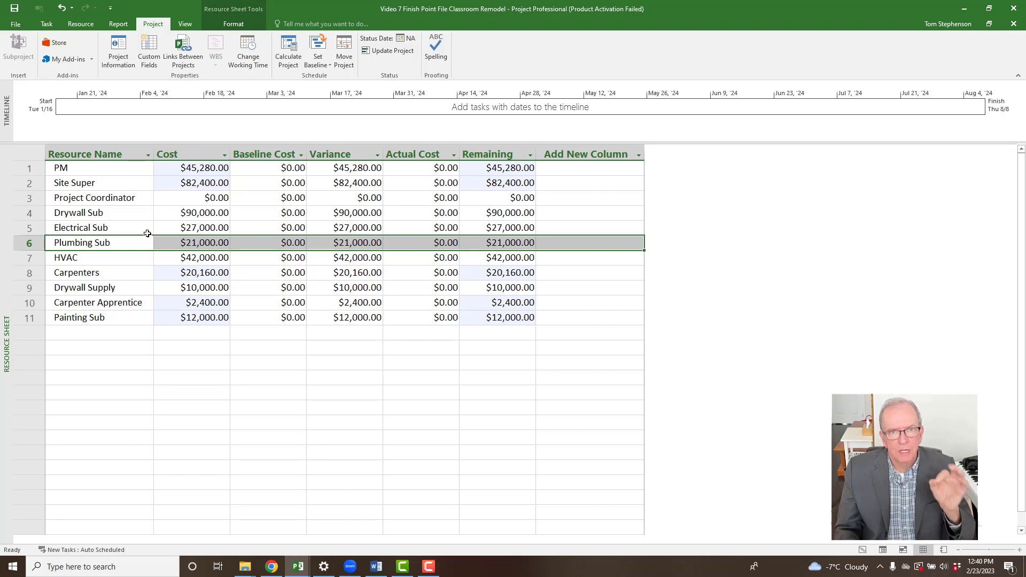
{"action": "right_click", "coordinate": [7, 305]}
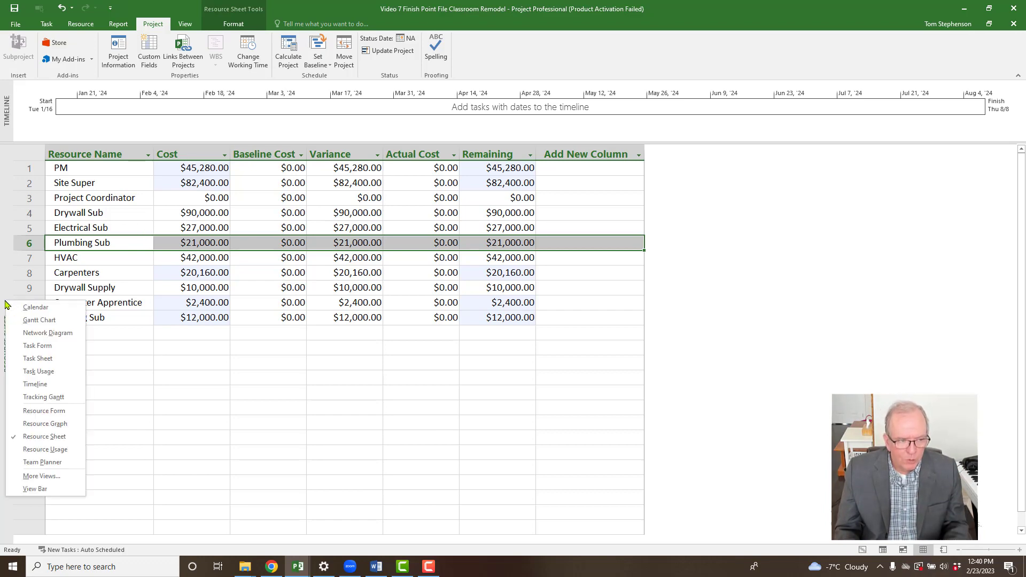
{"action": "left_click", "coordinate": [14, 323]}
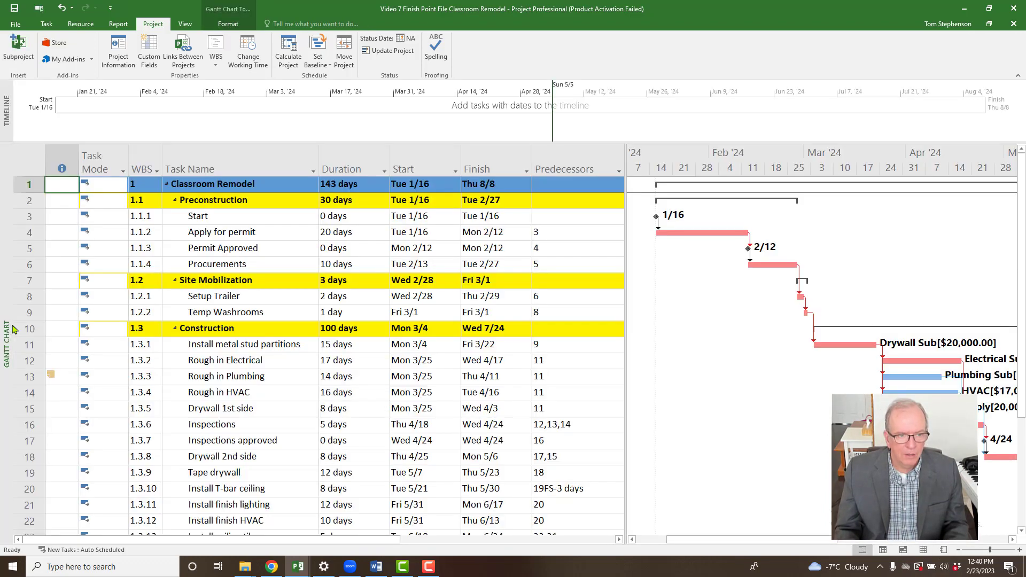
{"action": "right_click", "coordinate": [6, 338]}
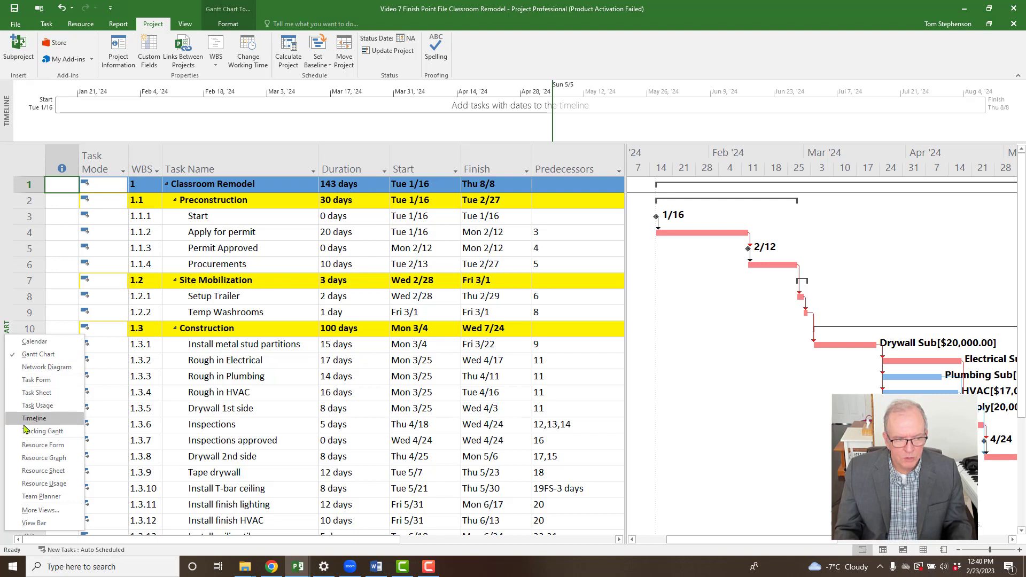
{"action": "left_click", "coordinate": [6, 293]}
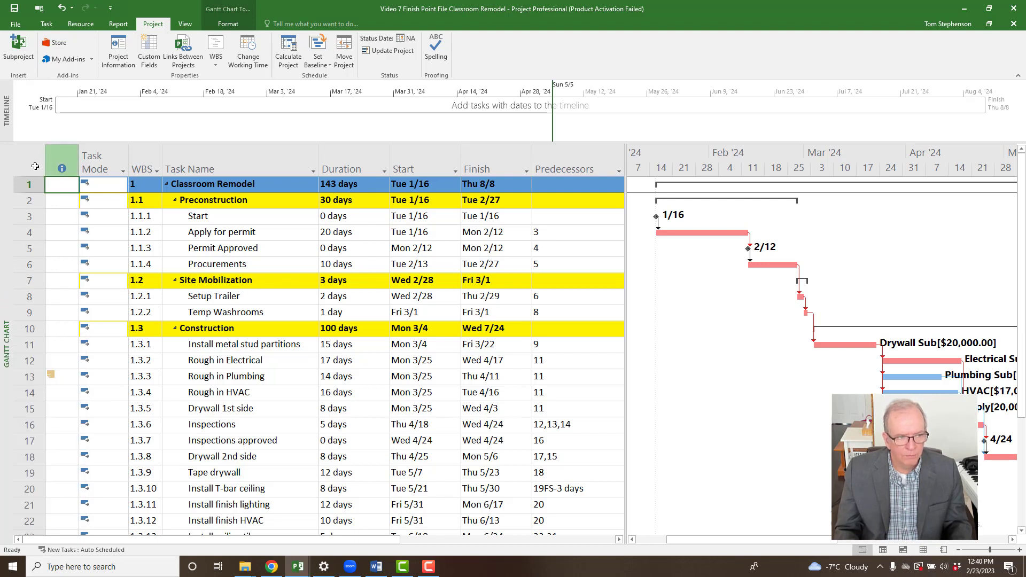
{"action": "right_click", "coordinate": [4, 293]}
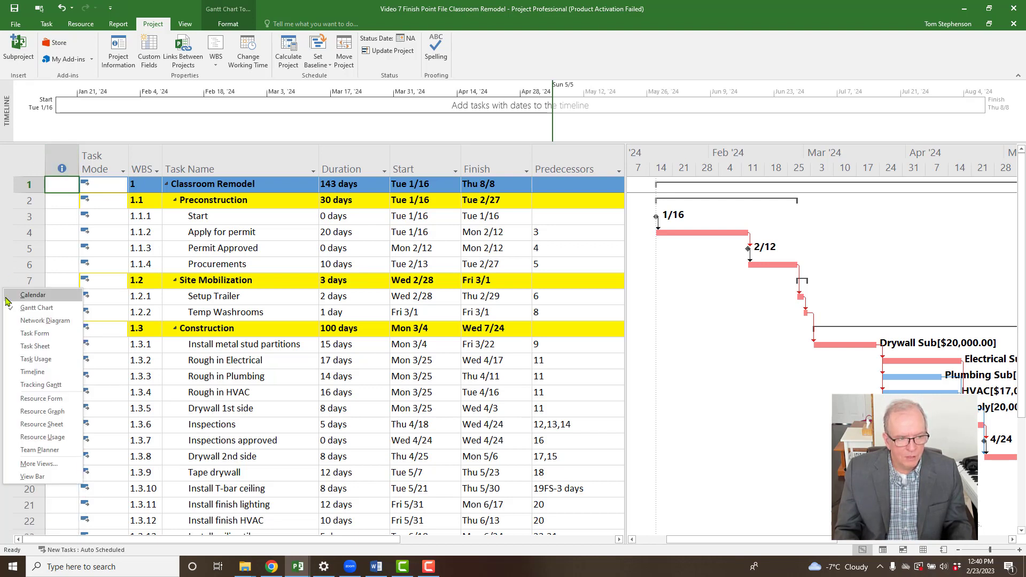
{"action": "left_click", "coordinate": [27, 160]}
{"action": "left_click", "coordinate": [26, 161]}
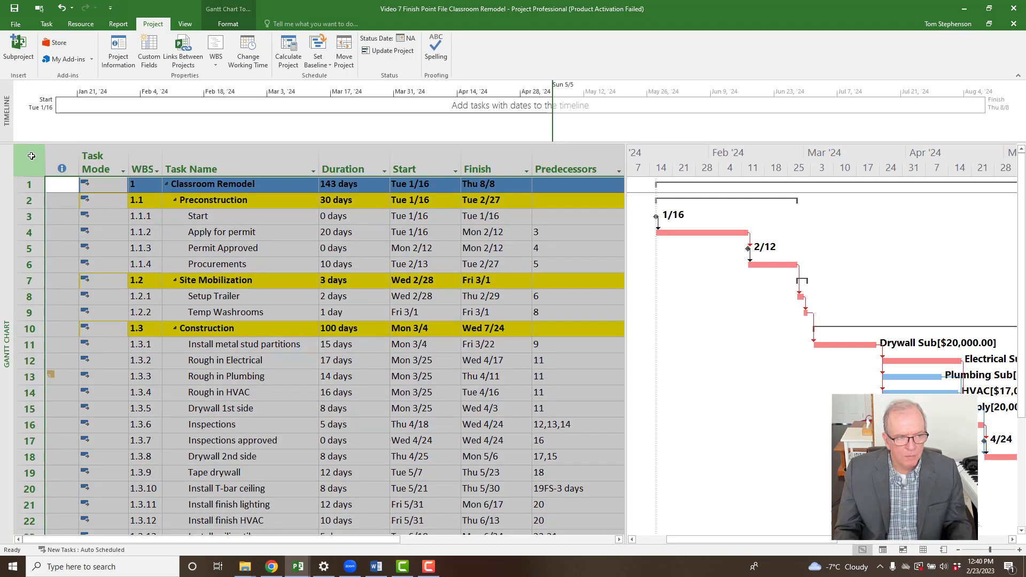
{"action": "right_click", "coordinate": [33, 160]}
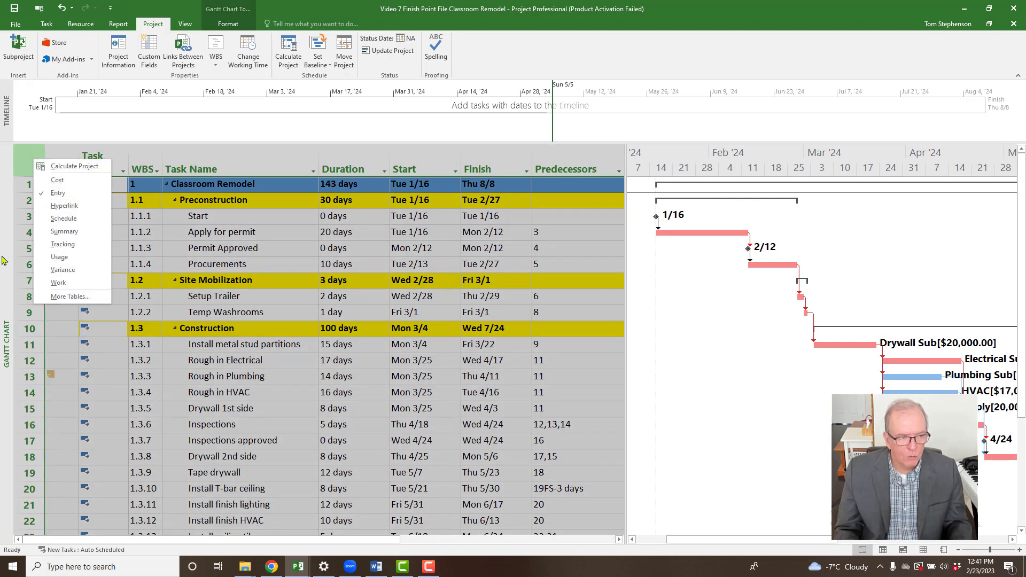
{"action": "left_click", "coordinate": [274, 396]}
{"action": "left_click", "coordinate": [243, 405]}
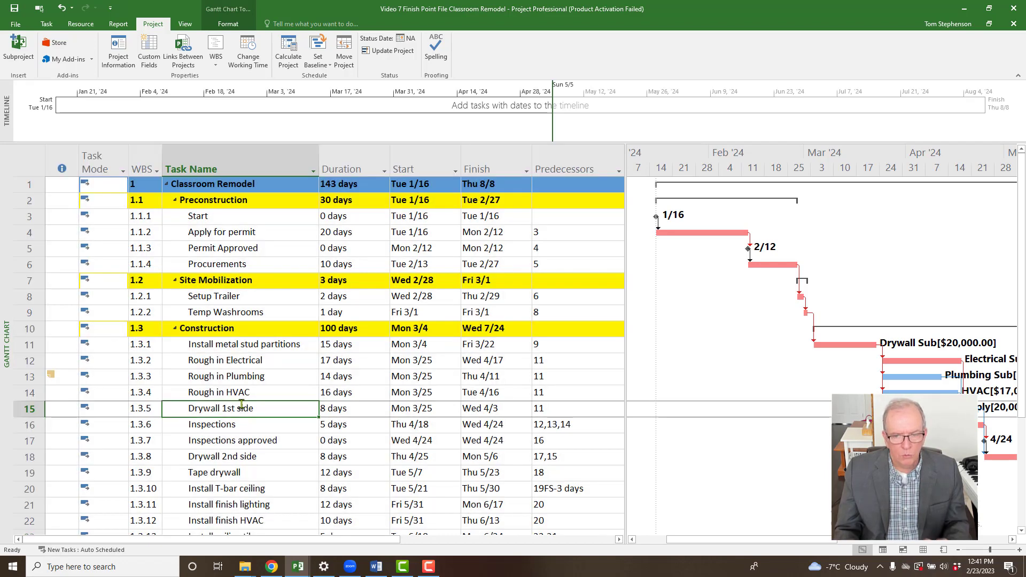
{"action": "scroll", "coordinate": [249, 396], "scroll_direction": "down", "scroll_amount": 1}
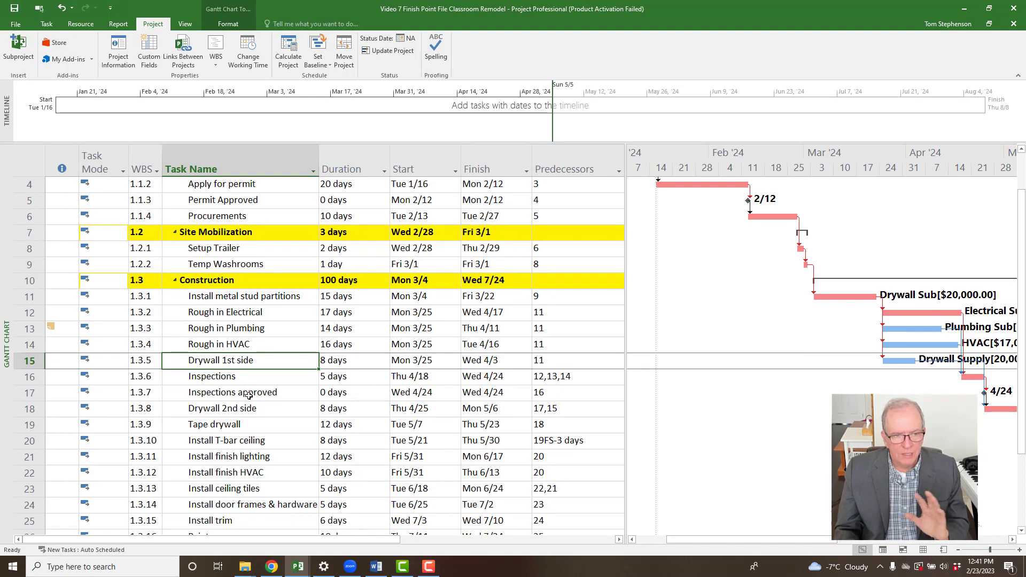
{"action": "scroll", "coordinate": [248, 396], "scroll_direction": "up", "scroll_amount": 1}
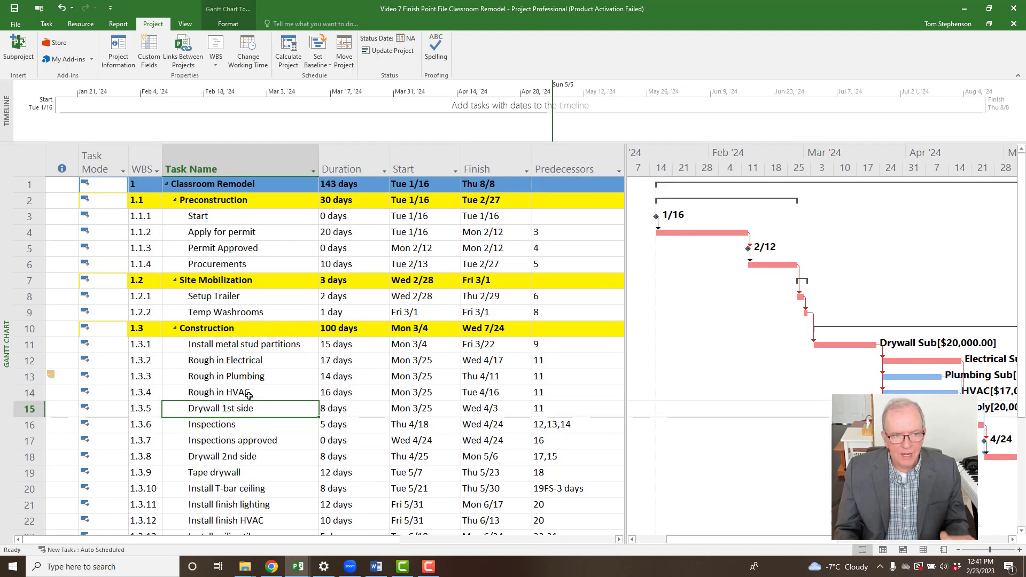
Select the Construction summary task and widen the table pane until the Resource Names column is fully visible.
{"action": "left_click", "coordinate": [240, 330]}
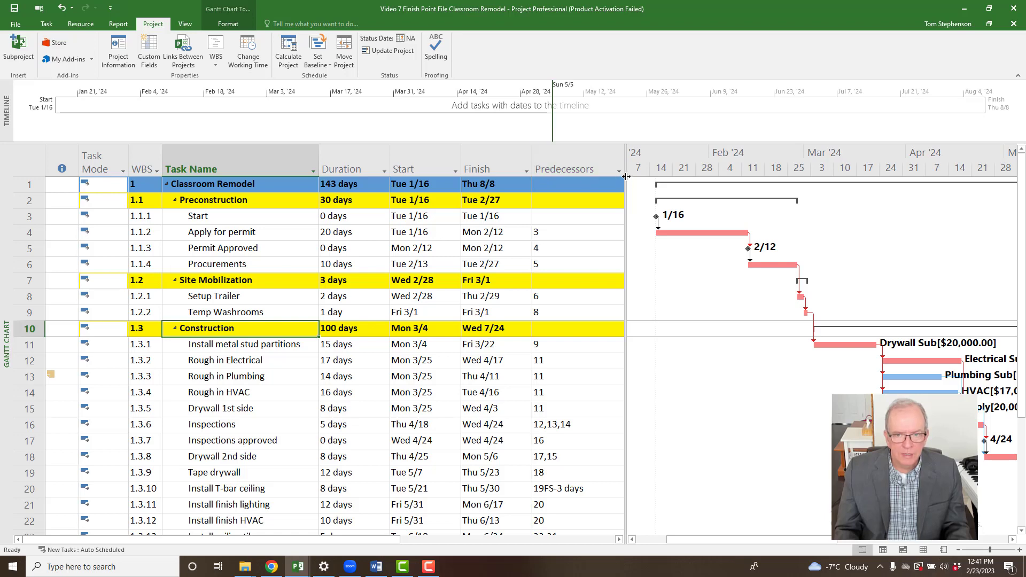
{"action": "left_click_drag", "start_coordinate": [626, 176], "coordinate": [719, 185]}
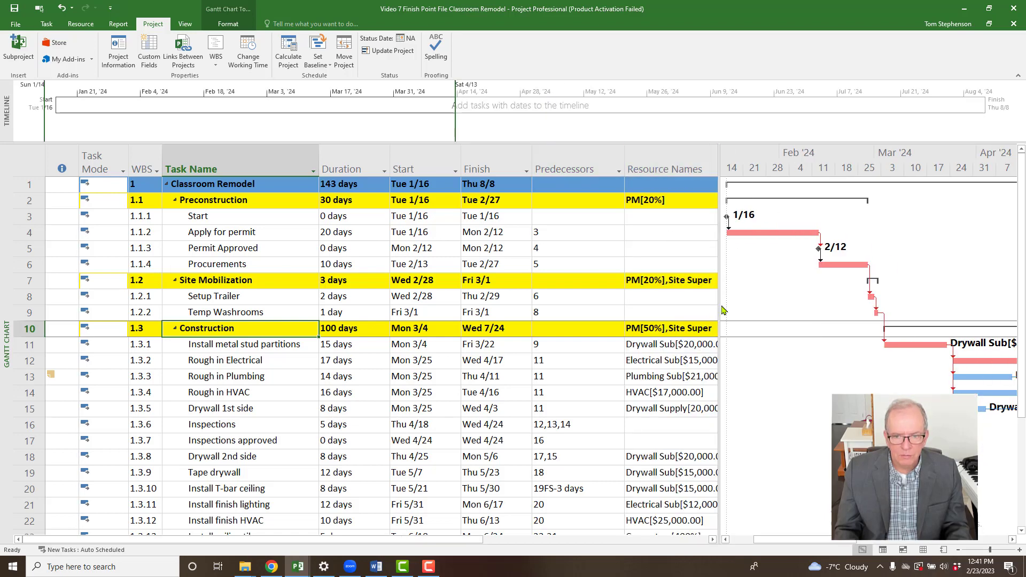
{"action": "left_click_drag", "start_coordinate": [720, 302], "coordinate": [763, 307]}
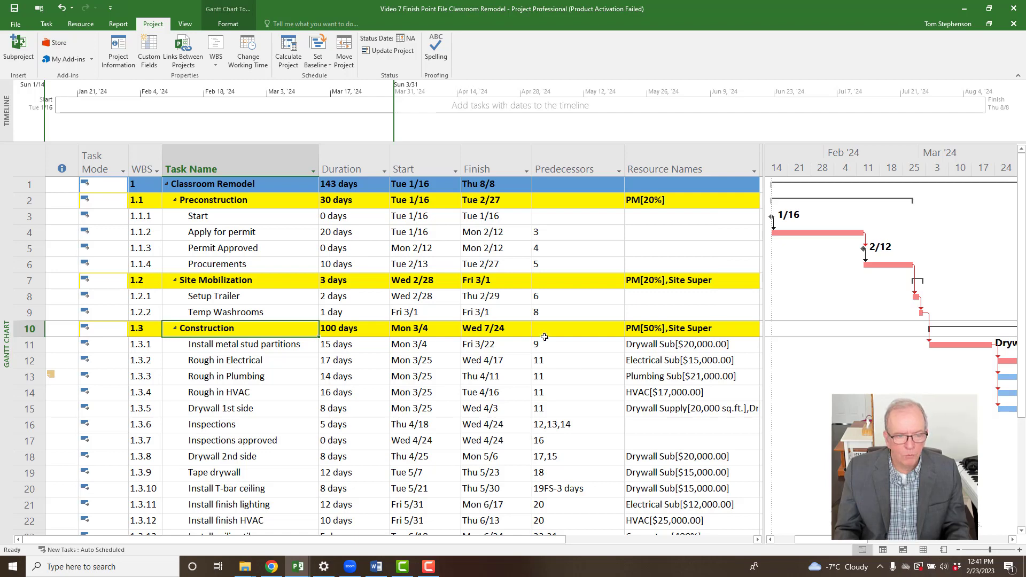
Assign the Project Coordinator resource to the Construction summary task and close the resource assignment dialog.
{"action": "left_click", "coordinate": [80, 24]}
{"action": "left_click", "coordinate": [52, 51]}
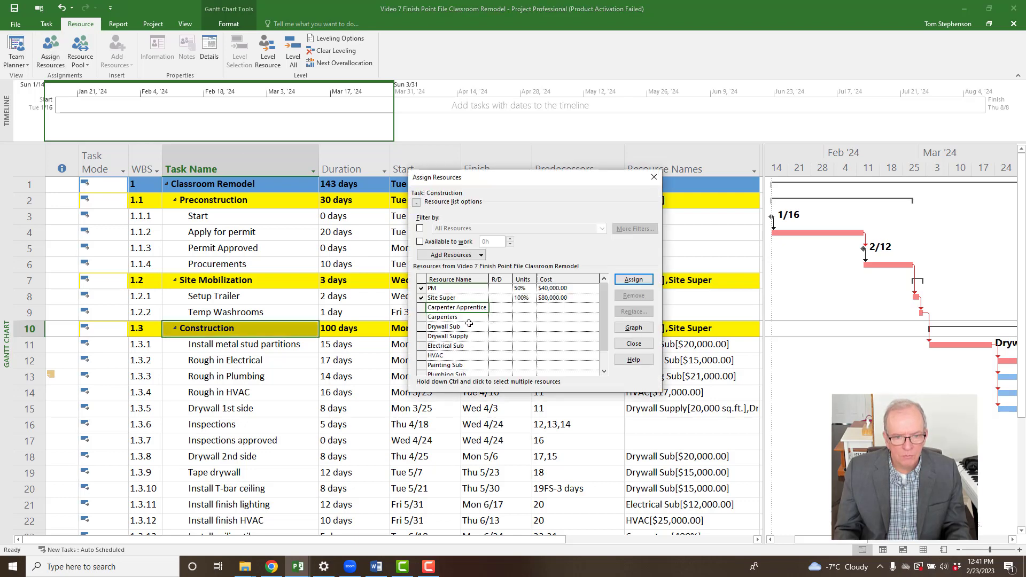
{"action": "left_click_drag", "start_coordinate": [605, 306], "coordinate": [602, 332]}
{"action": "left_click", "coordinate": [457, 367]}
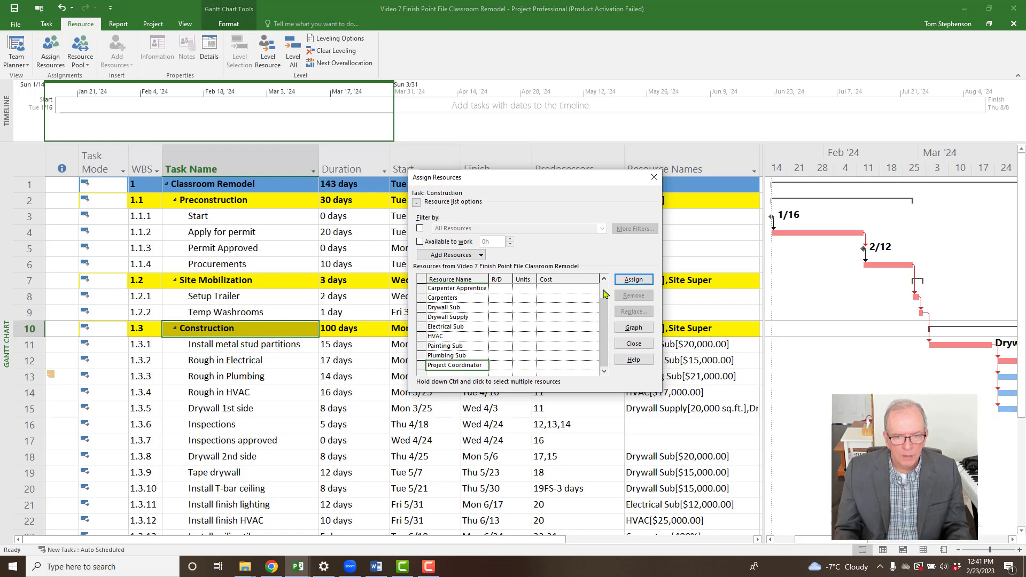
{"action": "left_click", "coordinate": [632, 280]}
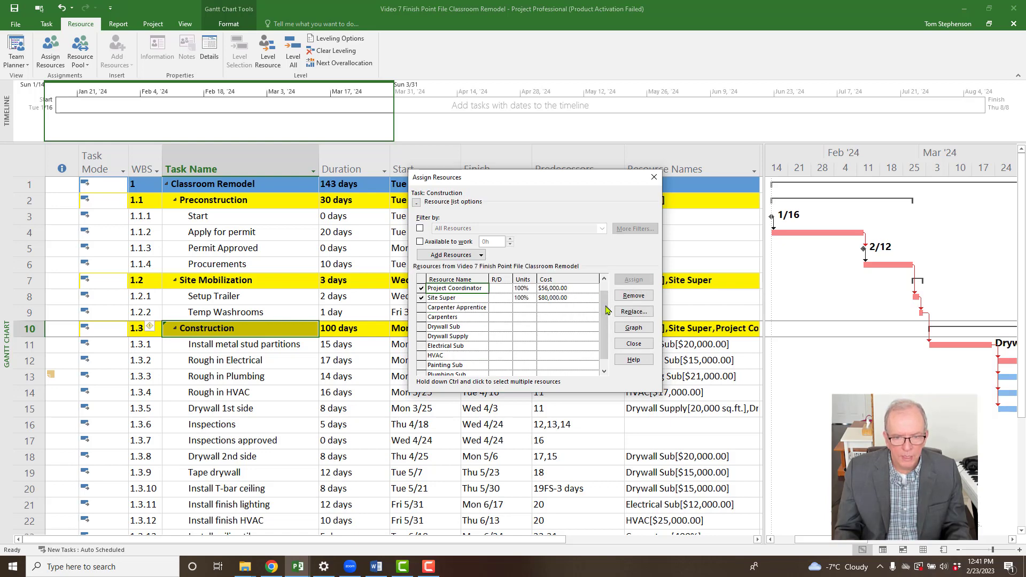
{"action": "left_click_drag", "start_coordinate": [607, 309], "coordinate": [606, 300]}
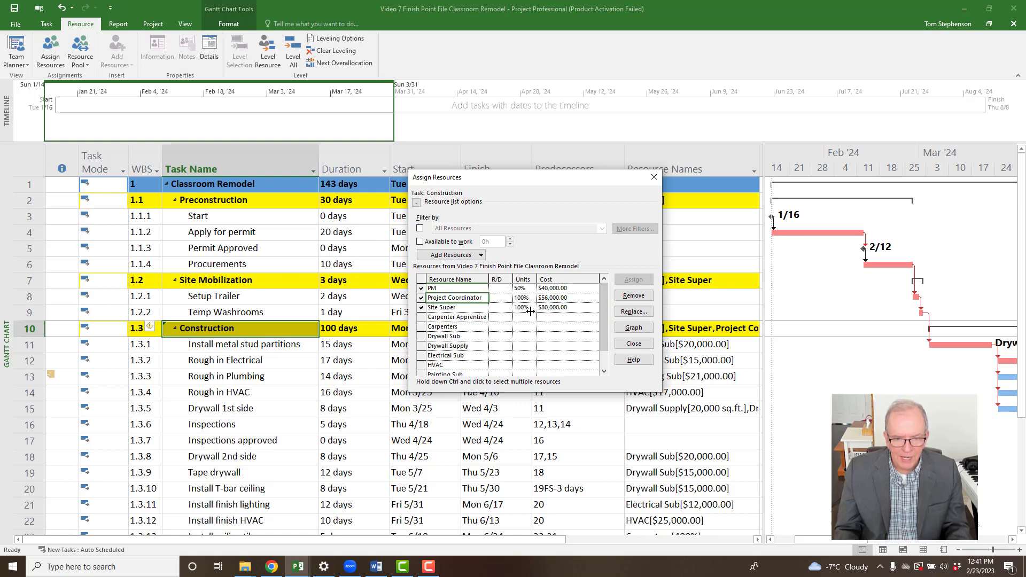
{"action": "left_click", "coordinate": [655, 178]}
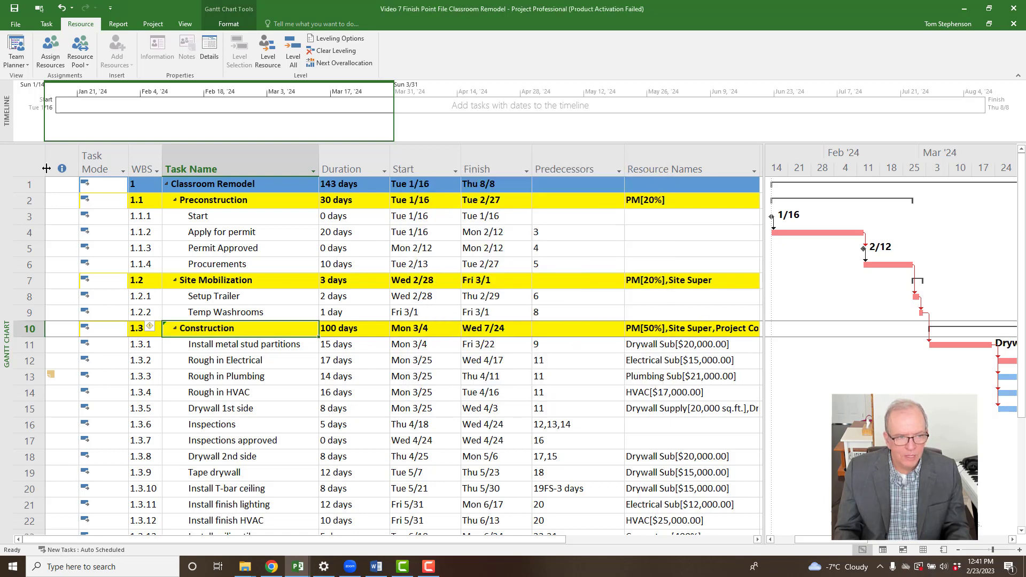
Check the Classroom Remodel and Construction total costs in the Cost table and return to the Entry table.
{"action": "right_click", "coordinate": [28, 168]}
{"action": "left_click", "coordinate": [35, 188]}
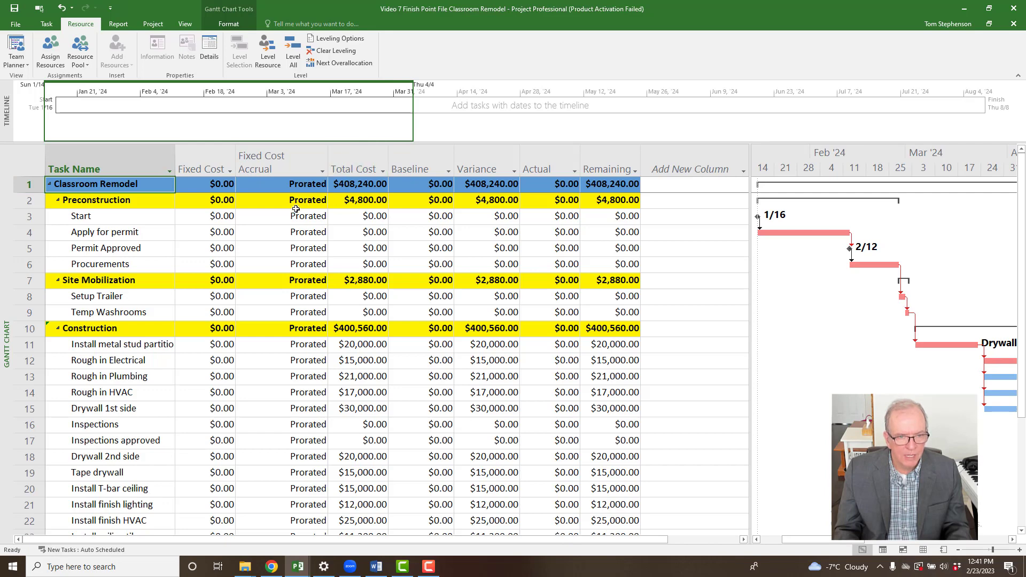
{"action": "left_click", "coordinate": [27, 163]}
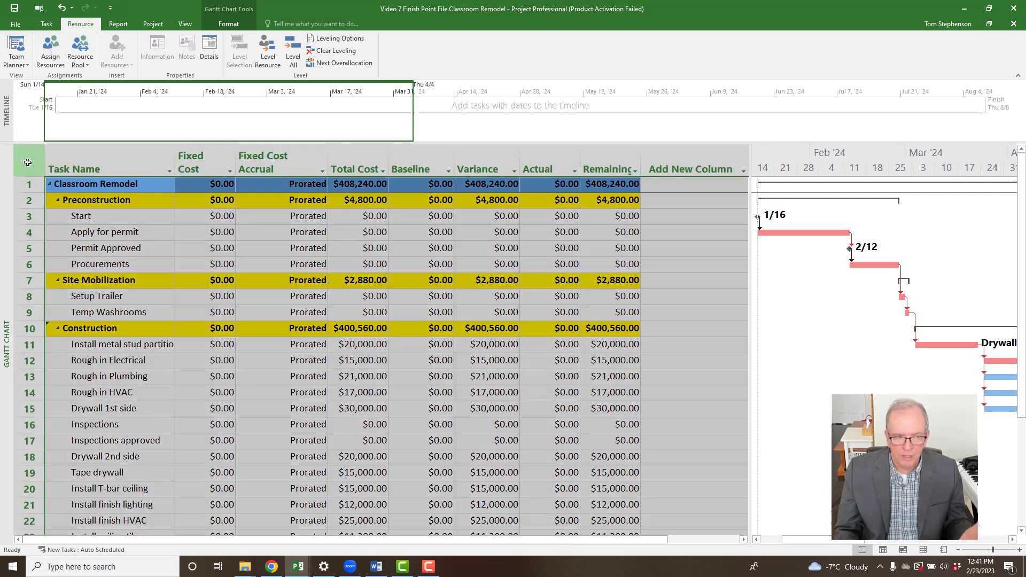
{"action": "right_click", "coordinate": [26, 163]}
{"action": "left_click", "coordinate": [52, 196]}
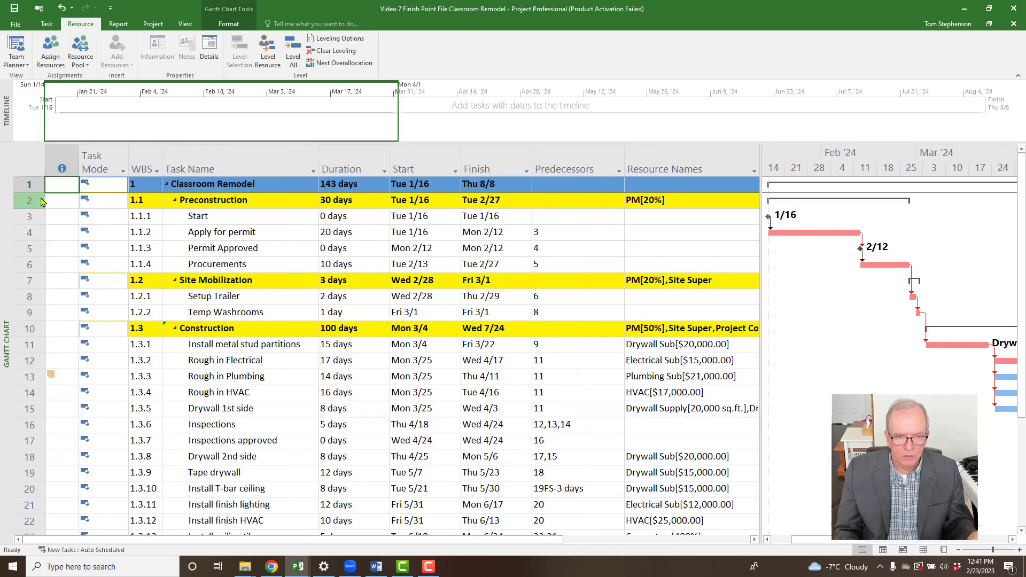
Narrow the table pane to end at the Predecessors column and examine the Gantt bars from Preconstruction through Closeout.
{"action": "left_click_drag", "start_coordinate": [760, 261], "coordinate": [599, 313]}
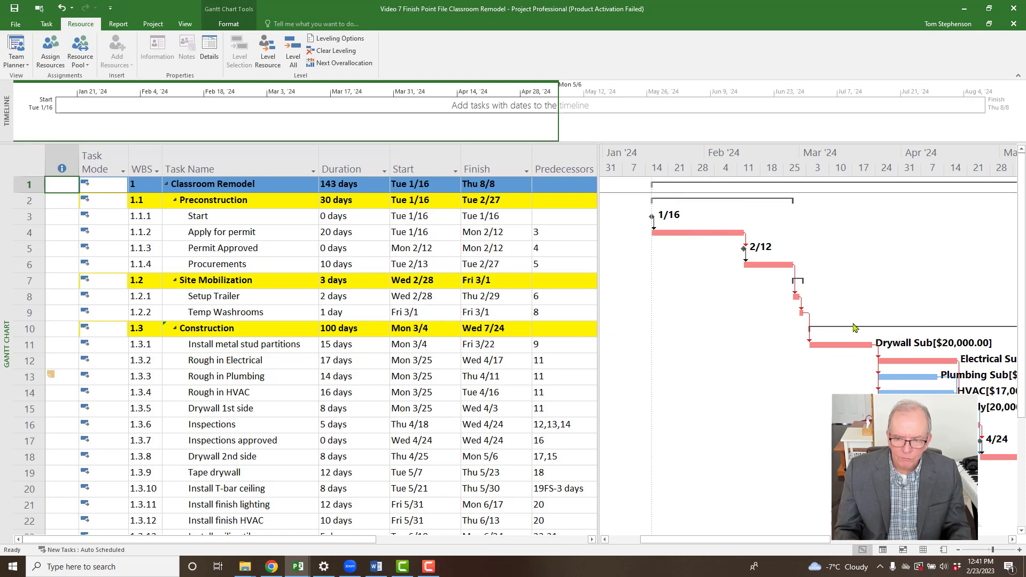
{"action": "left_click_drag", "start_coordinate": [719, 540], "coordinate": [854, 539]}
{"action": "scroll", "coordinate": [820, 263], "scroll_direction": "down", "scroll_amount": 6}
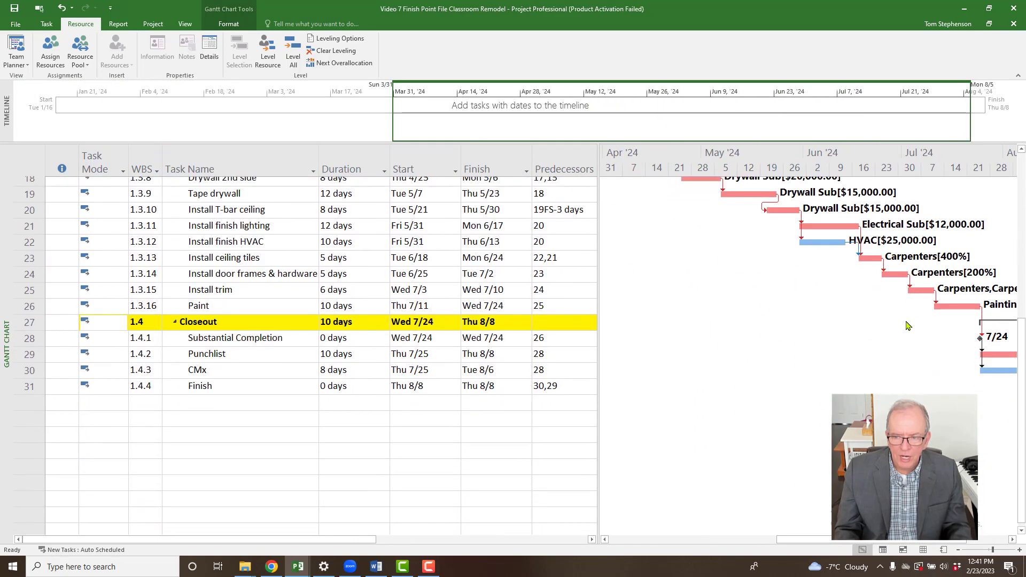
{"action": "scroll", "coordinate": [909, 345], "scroll_direction": "up", "scroll_amount": 2}
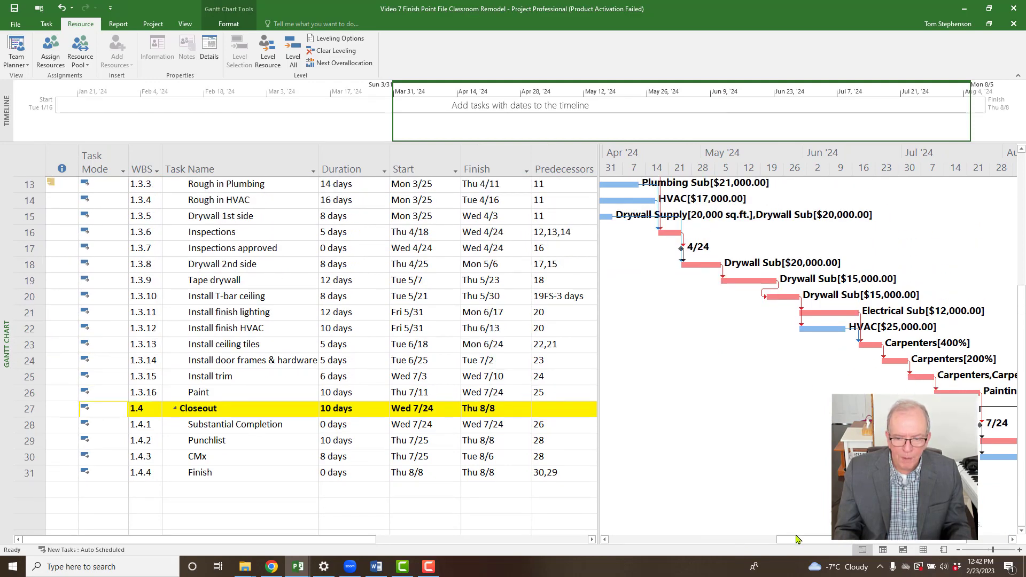
{"action": "left_click_drag", "start_coordinate": [796, 538], "coordinate": [678, 538]}
{"action": "key", "text": "ctrl+Home"}
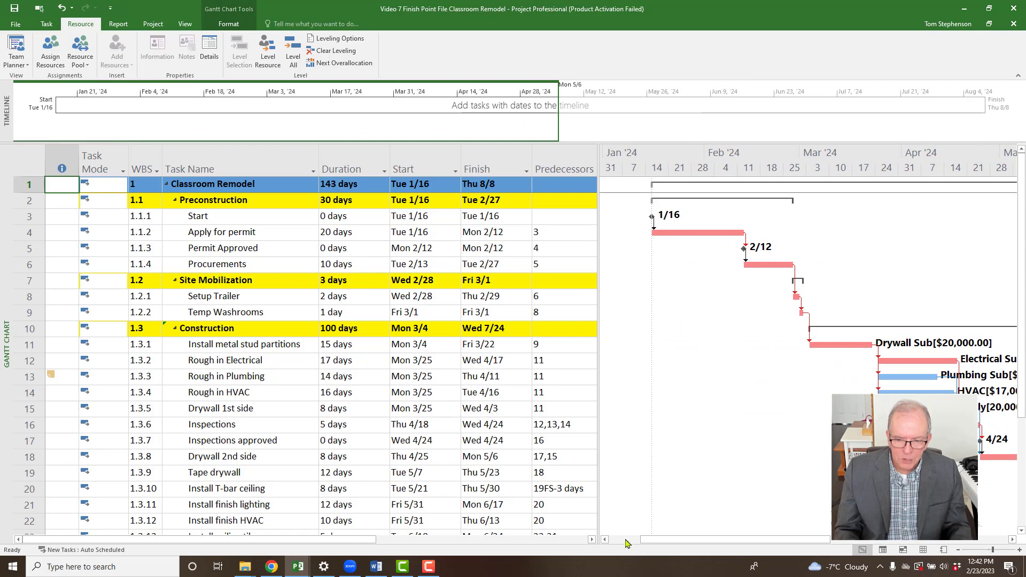
{"action": "left_click_drag", "start_coordinate": [664, 541], "coordinate": [832, 540]}
{"action": "scroll", "coordinate": [860, 481], "scroll_direction": "down", "scroll_amount": 4}
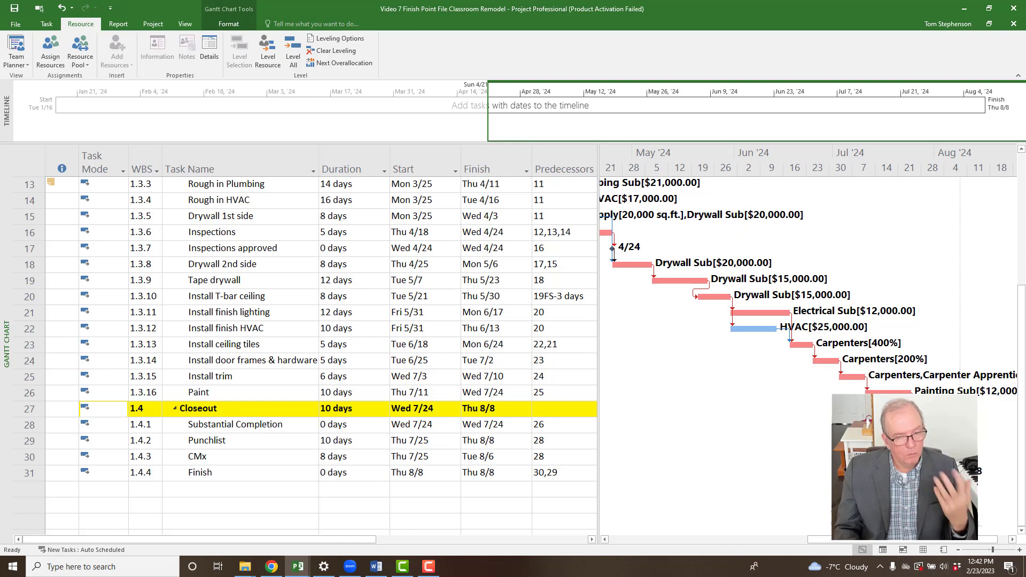
{"action": "left_click_drag", "start_coordinate": [873, 541], "coordinate": [816, 551]}
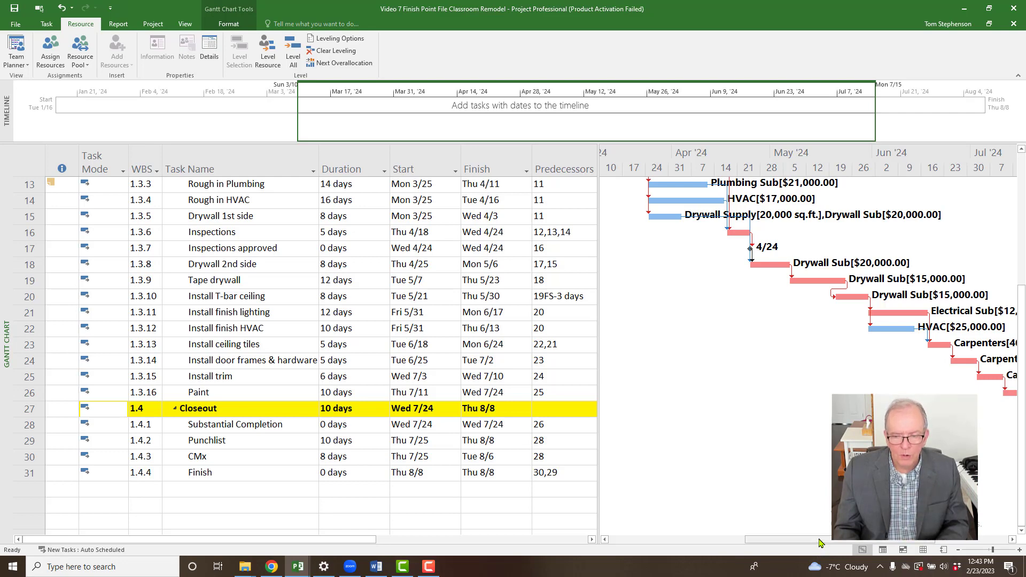
Examine the Gantt bars through the end of Closeout, then return the task table and chart to the project start.
{"action": "left_click_drag", "start_coordinate": [821, 543], "coordinate": [884, 540]}
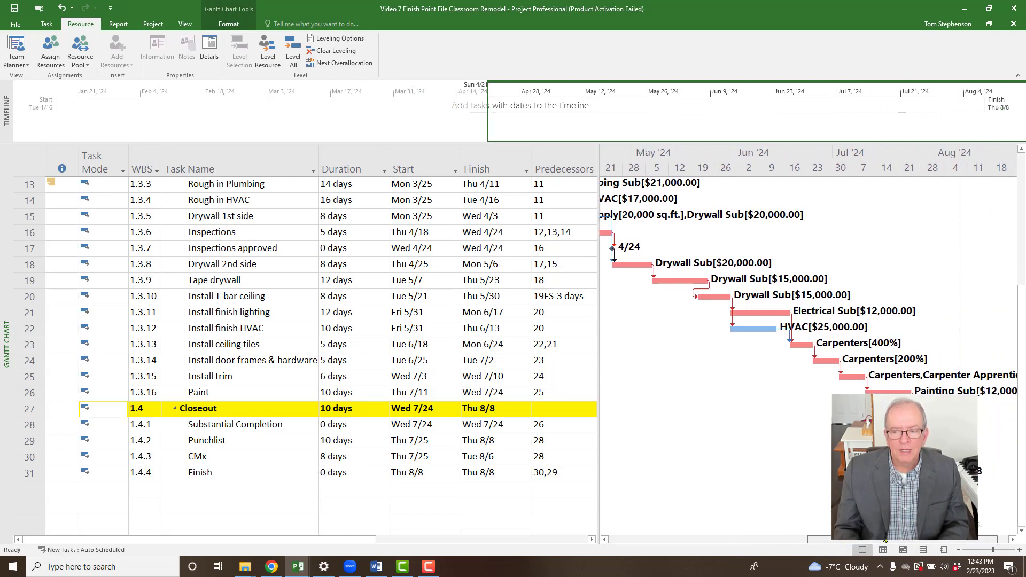
{"action": "scroll", "coordinate": [801, 320], "scroll_direction": "down", "scroll_amount": 1}
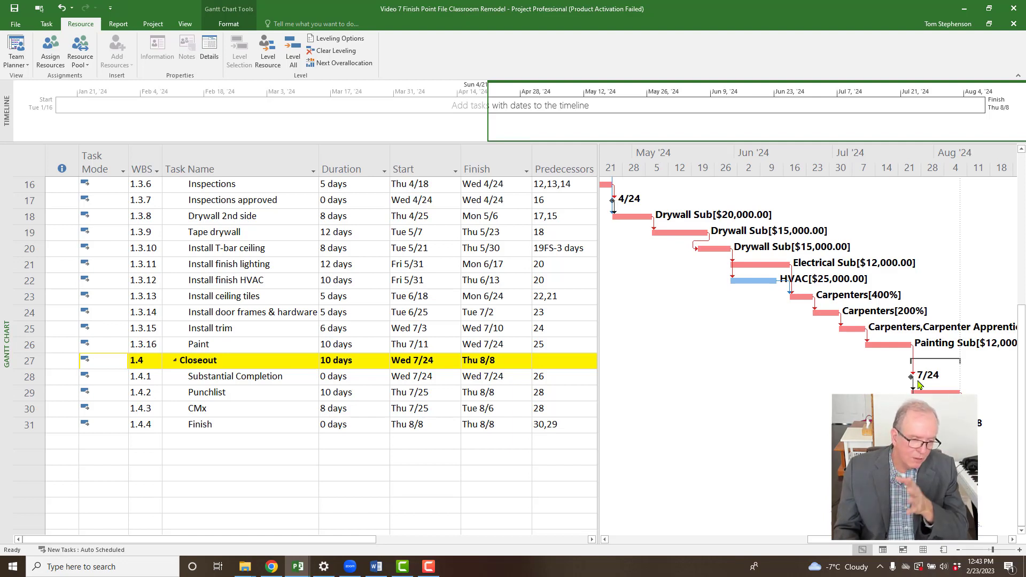
{"action": "key", "text": "ctrl+Home"}
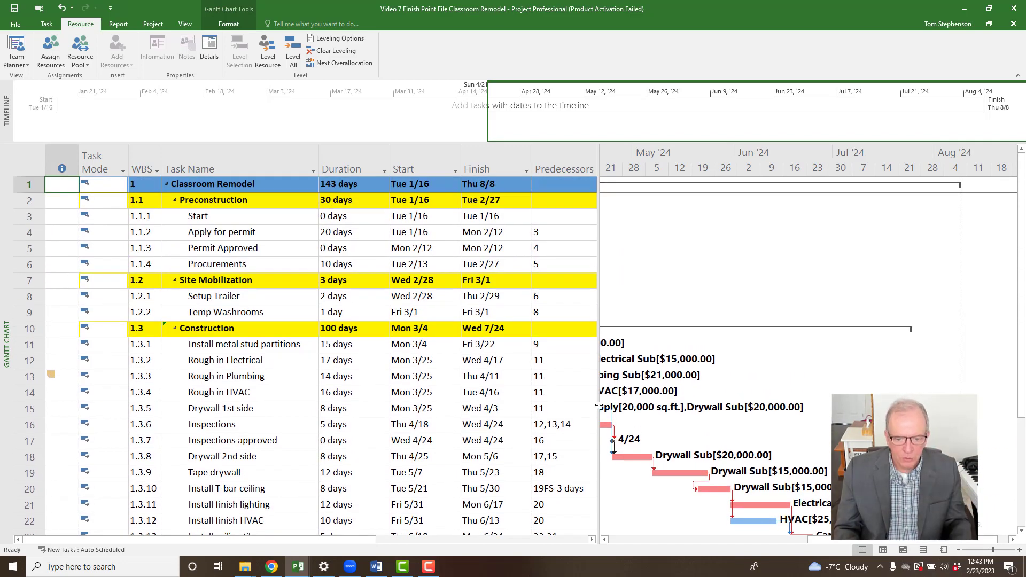
{"action": "left_click_drag", "start_coordinate": [598, 404], "coordinate": [583, 407]}
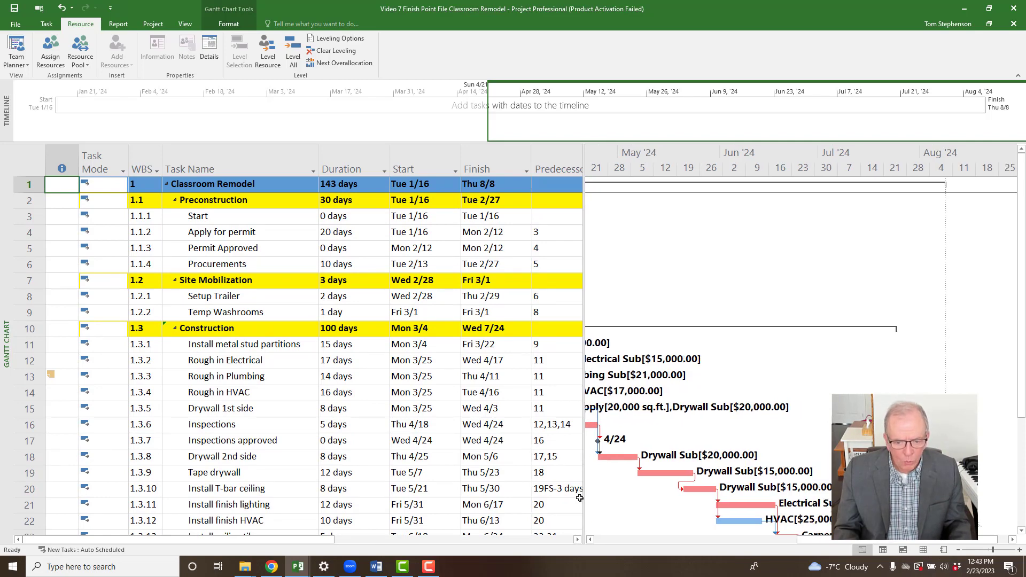
{"action": "left_click", "coordinate": [590, 539]}
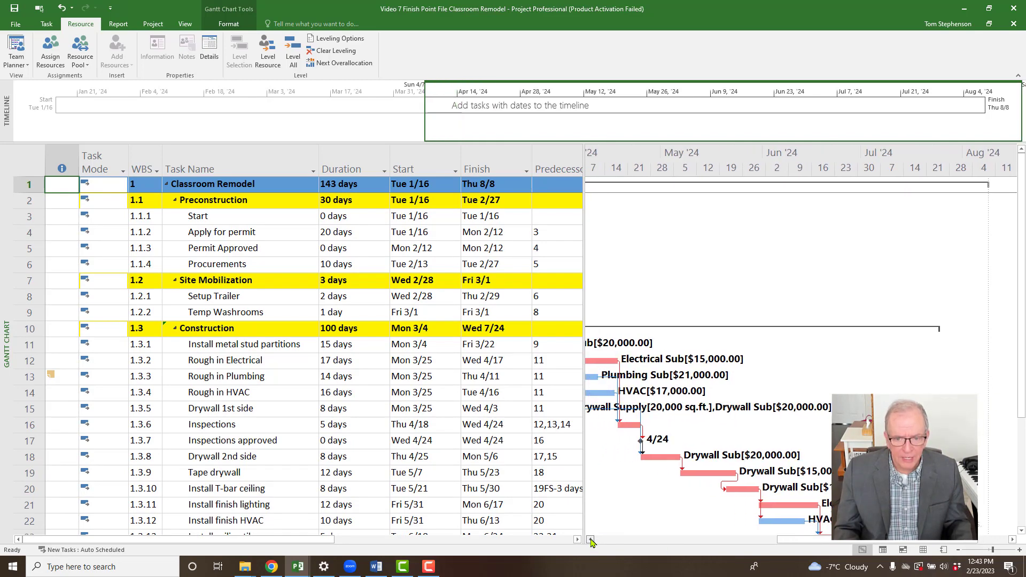
{"action": "left_click", "coordinate": [589, 539]}
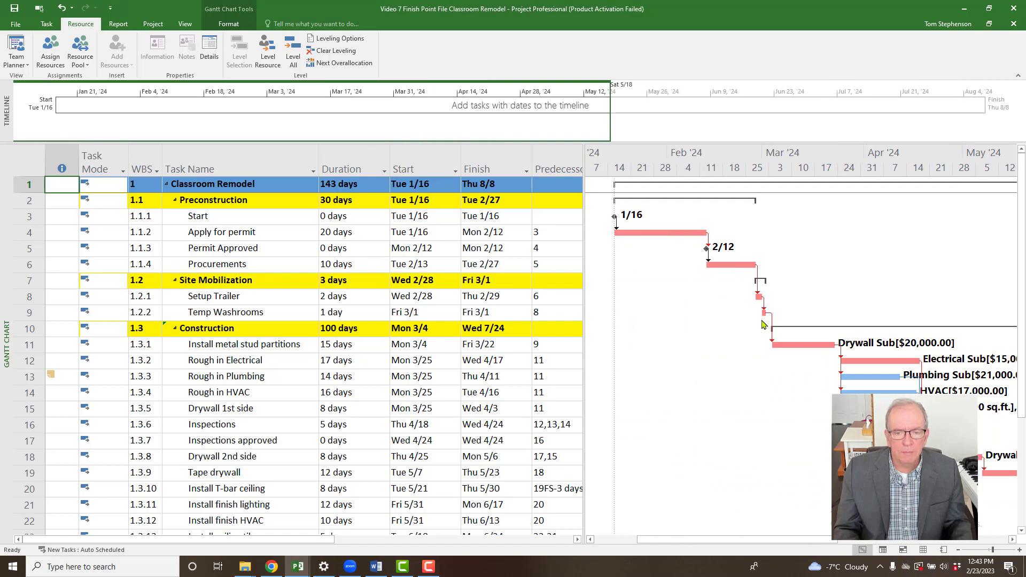
Switch the task table to the Variance table and check the Baseline Start and Baseline Finish columns.
{"action": "left_click", "coordinate": [29, 164]}
{"action": "right_click", "coordinate": [28, 164]}
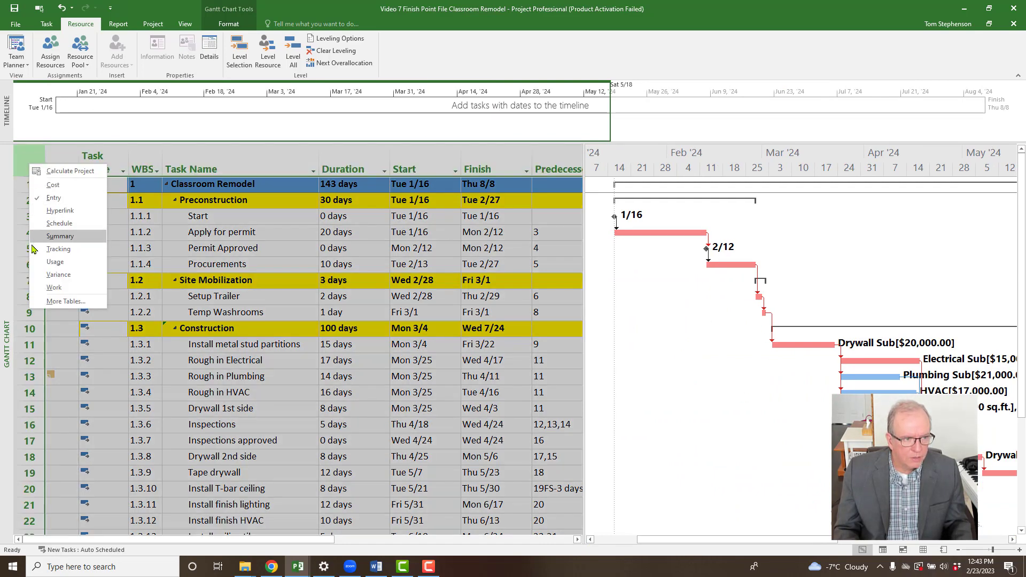
{"action": "left_click", "coordinate": [57, 275]}
{"action": "left_click", "coordinate": [386, 160]}
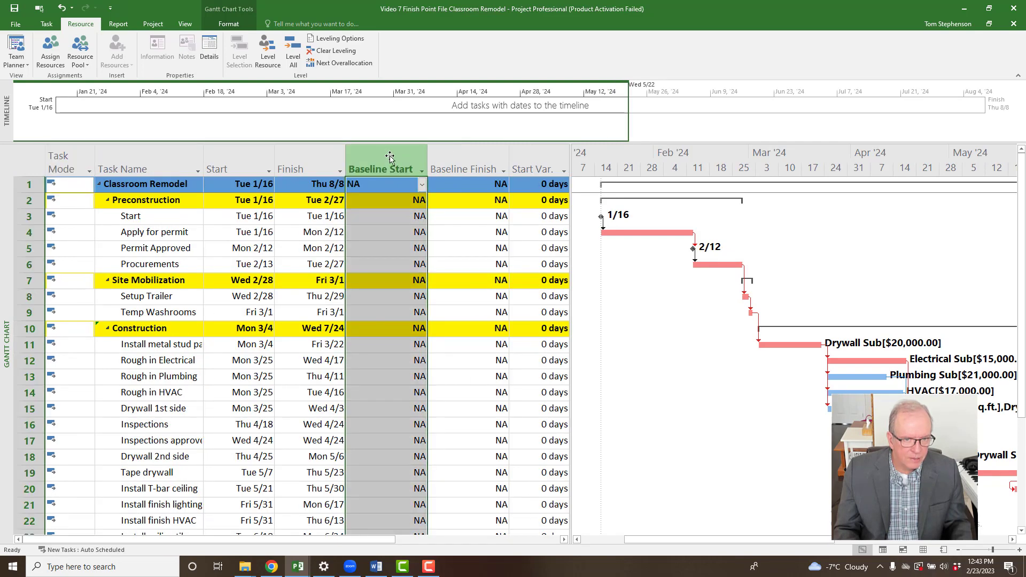
{"action": "left_click", "coordinate": [492, 158]}
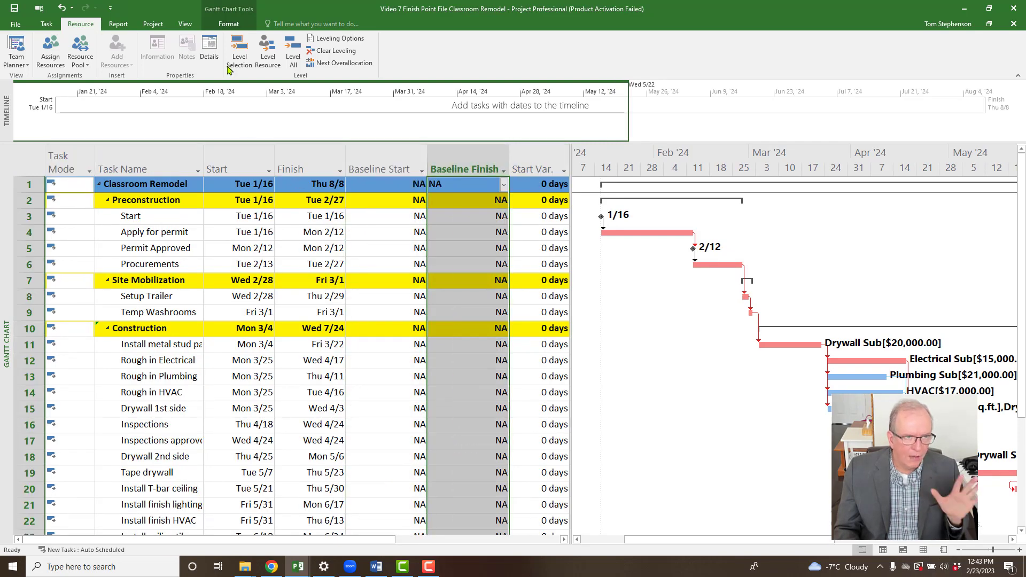
Set the Baseline for the entire project.
{"action": "left_click", "coordinate": [158, 26]}
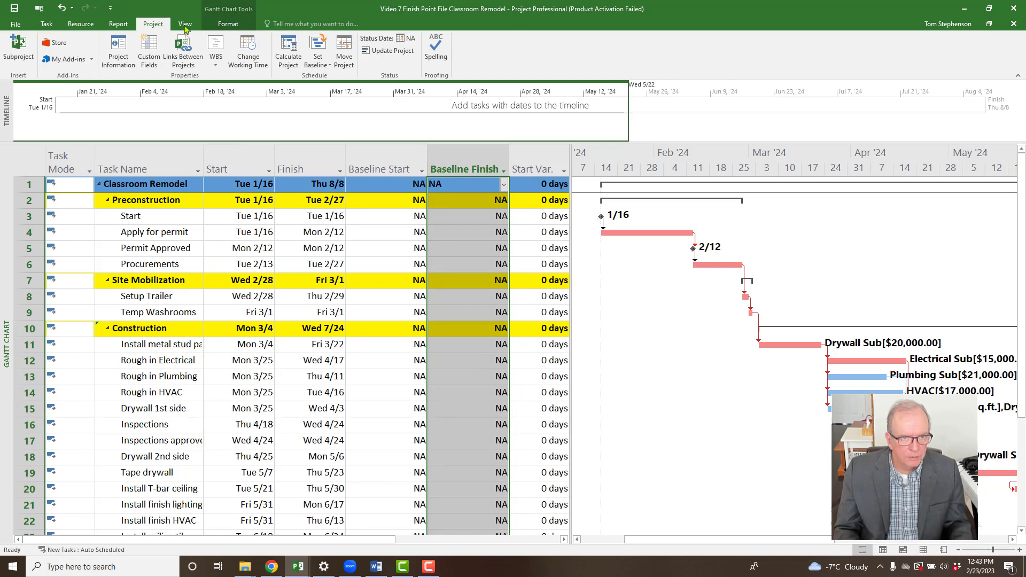
{"action": "left_click", "coordinate": [316, 65]}
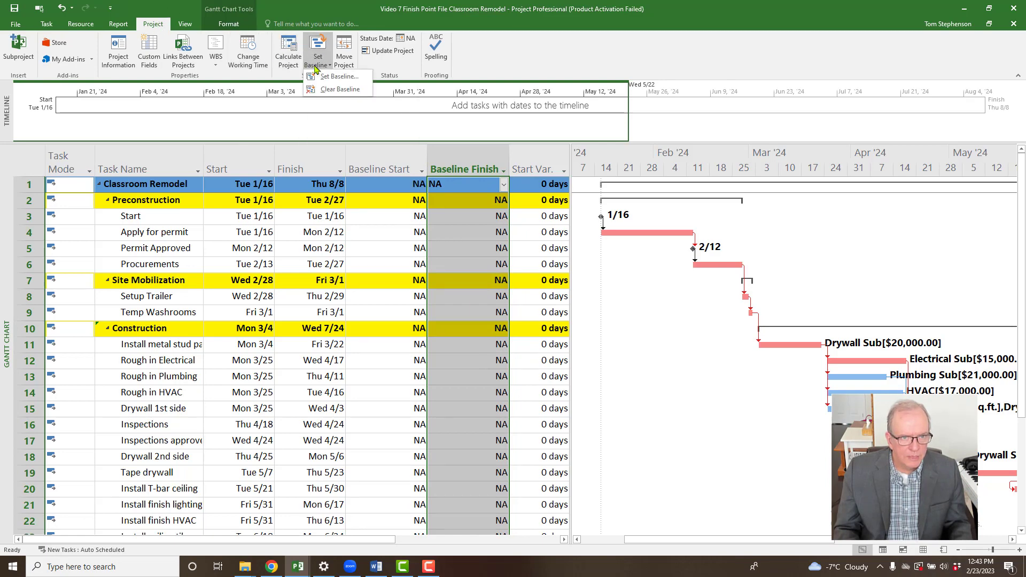
{"action": "left_click", "coordinate": [319, 85]}
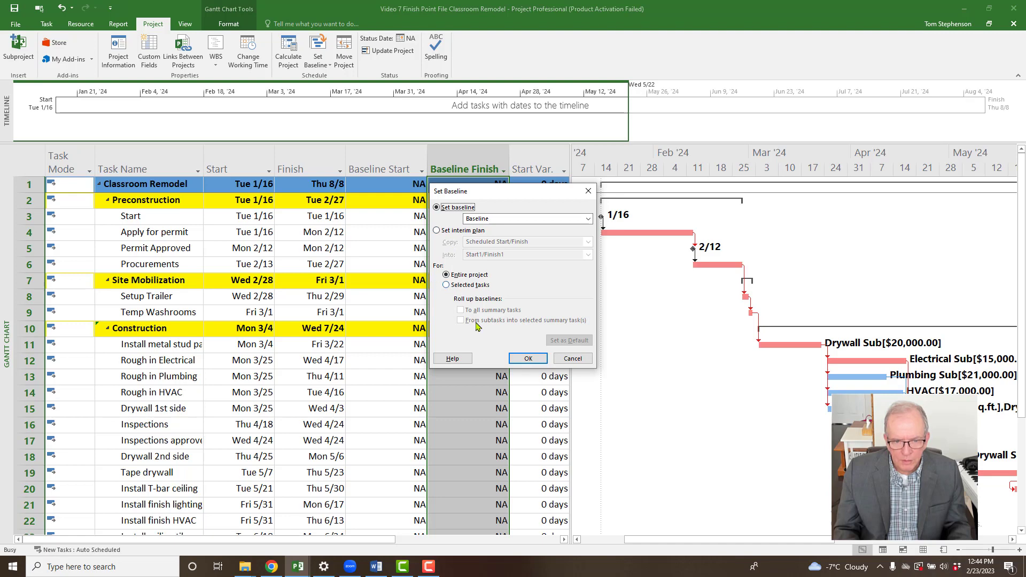
{"action": "left_click", "coordinate": [525, 360]}
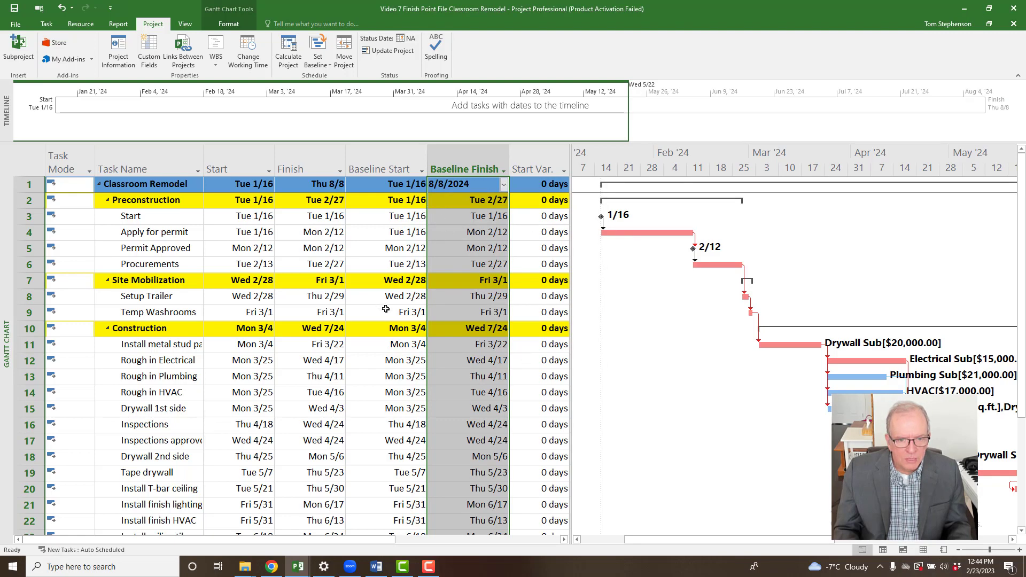
Compare the Start and Finish columns with the Baseline Start and Baseline Finish columns across the tasks.
{"action": "scroll", "coordinate": [386, 308], "scroll_direction": "down", "scroll_amount": 5}
{"action": "scroll", "coordinate": [387, 310], "scroll_direction": "up", "scroll_amount": 5}
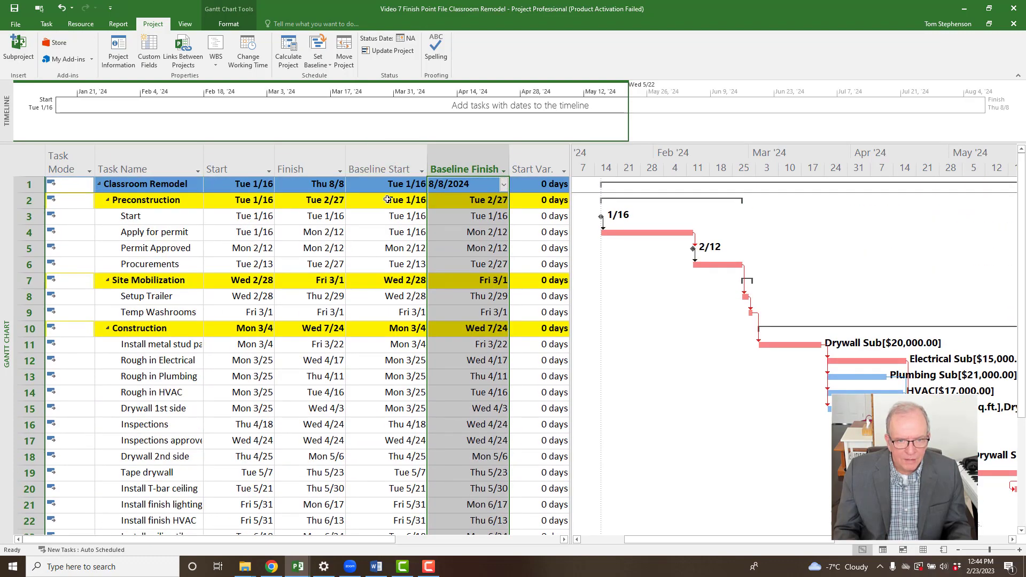
{"action": "left_click", "coordinate": [182, 408]}
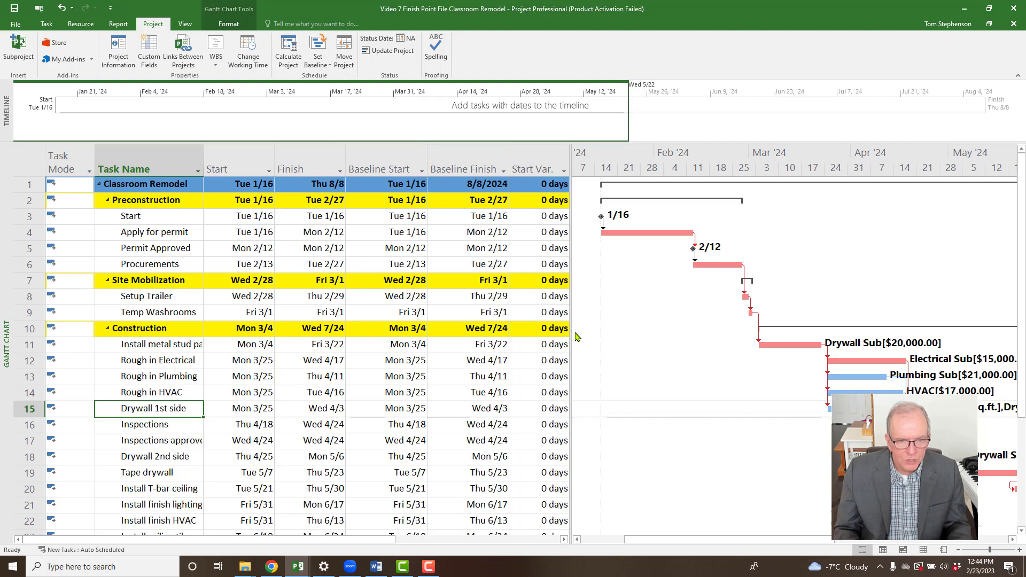
{"action": "scroll", "coordinate": [576, 337], "scroll_direction": "down", "scroll_amount": 1}
{"action": "left_click", "coordinate": [258, 163]}
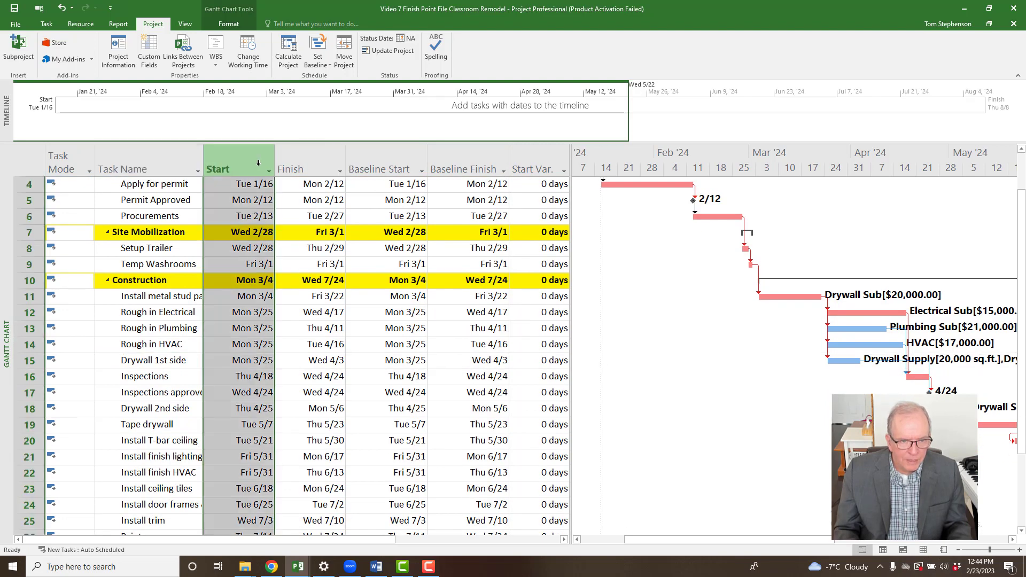
{"action": "left_click", "coordinate": [398, 170]}
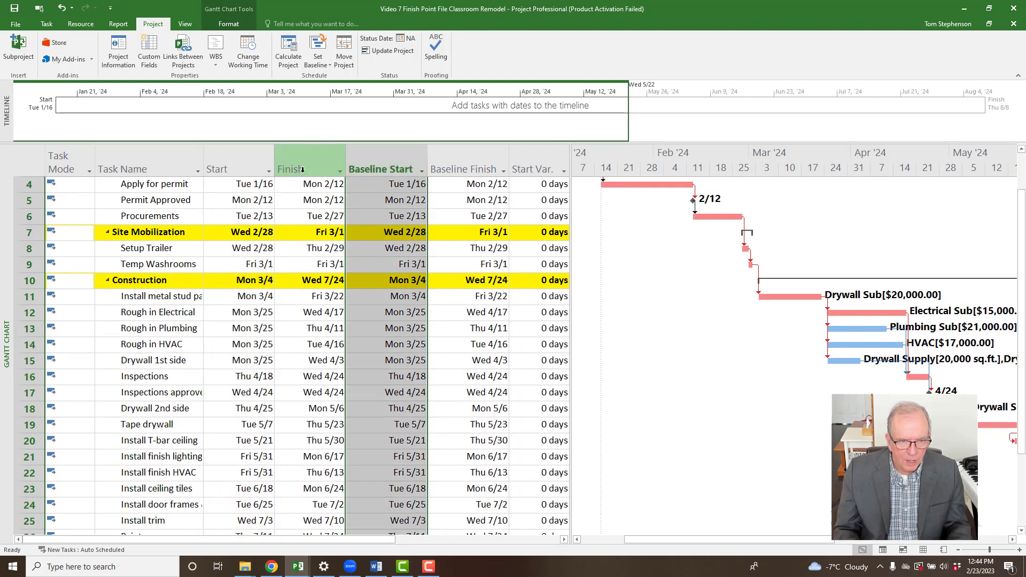
{"action": "left_click", "coordinate": [302, 170]}
{"action": "left_click", "coordinate": [464, 169]}
{"action": "scroll", "coordinate": [403, 247], "scroll_direction": "up", "scroll_amount": 1}
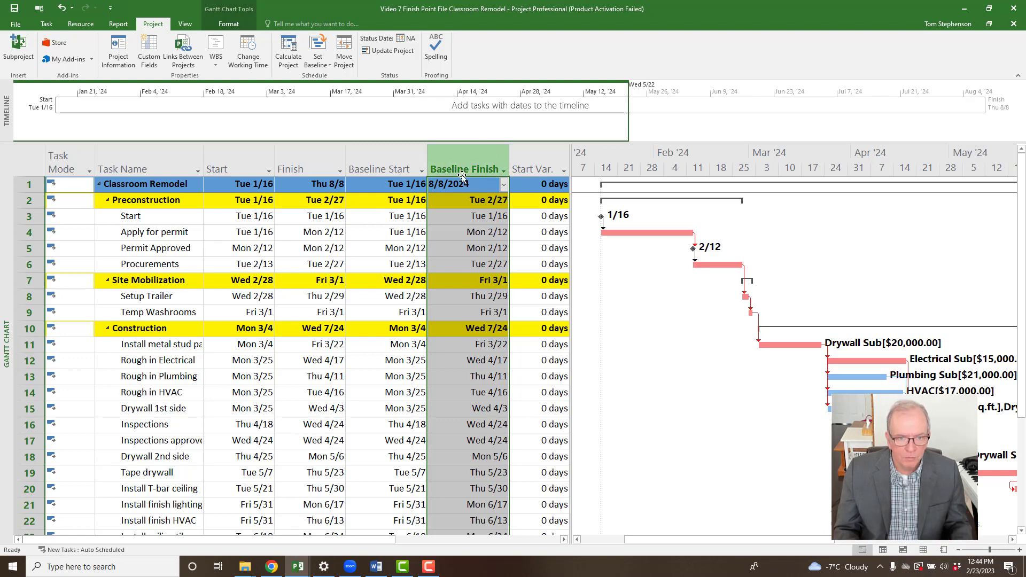
Browse the baseline fields available for a new column before Start, and leave without inserting one.
{"action": "left_click", "coordinate": [233, 158]}
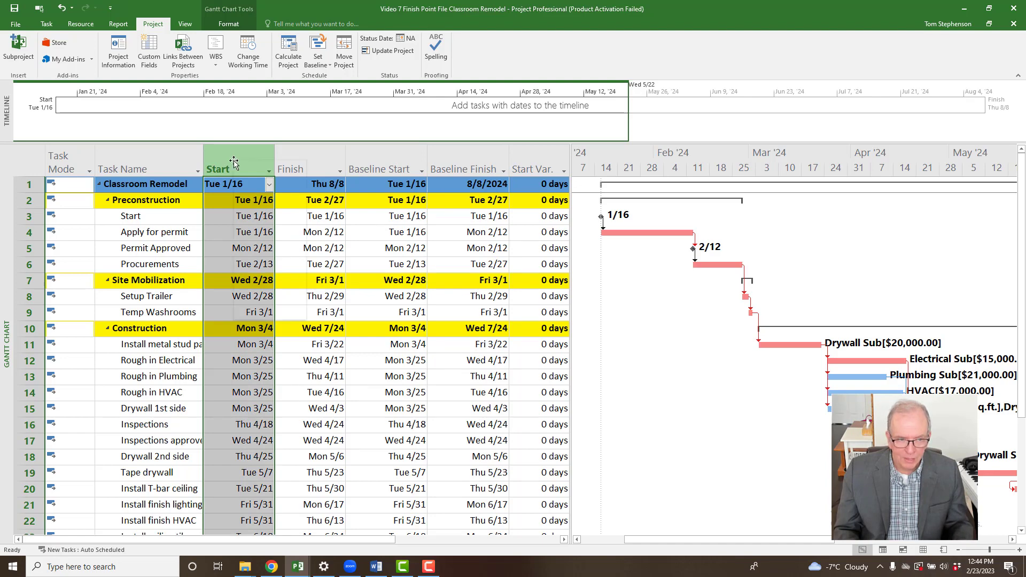
{"action": "right_click", "coordinate": [234, 162]}
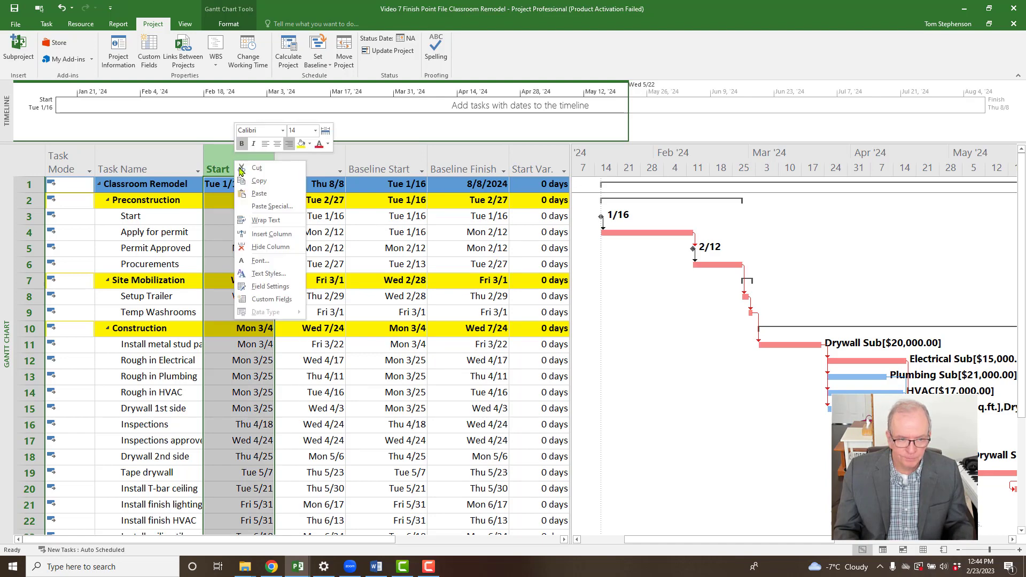
{"action": "left_click", "coordinate": [267, 235]}
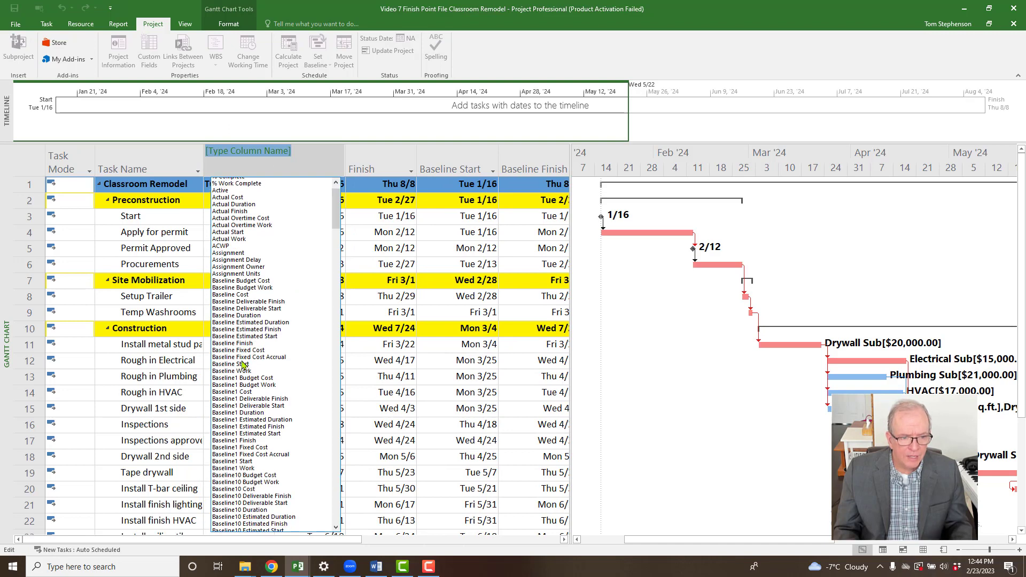
{"action": "scroll", "coordinate": [243, 365], "scroll_direction": "down", "scroll_amount": 2}
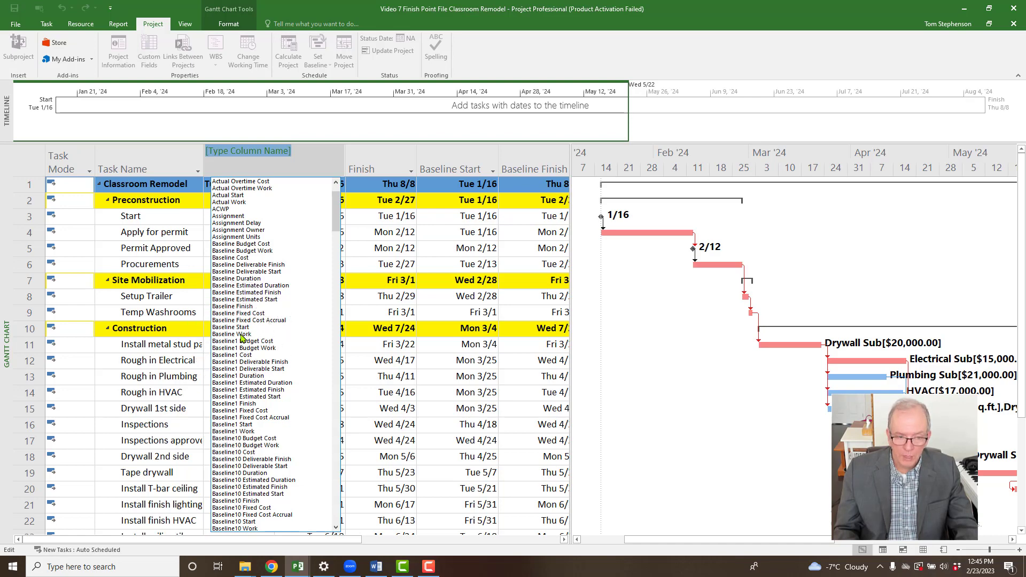
{"action": "left_click", "coordinate": [166, 362]}
Review the Baseline Start and Baseline Finish columns and widen the table pane to include the Finish Variance column.
{"action": "left_click", "coordinate": [382, 165]}
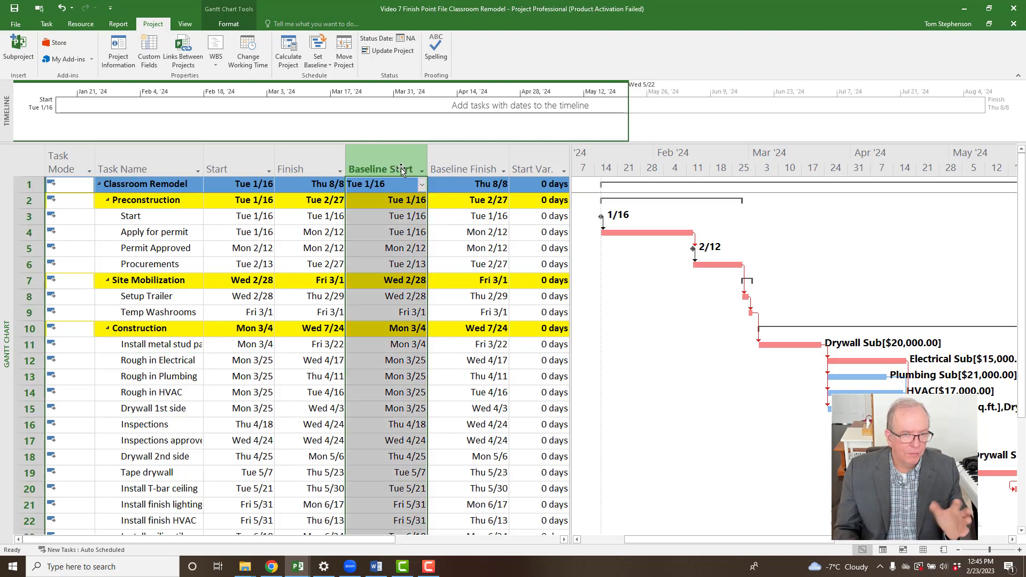
{"action": "left_click", "coordinate": [463, 162]}
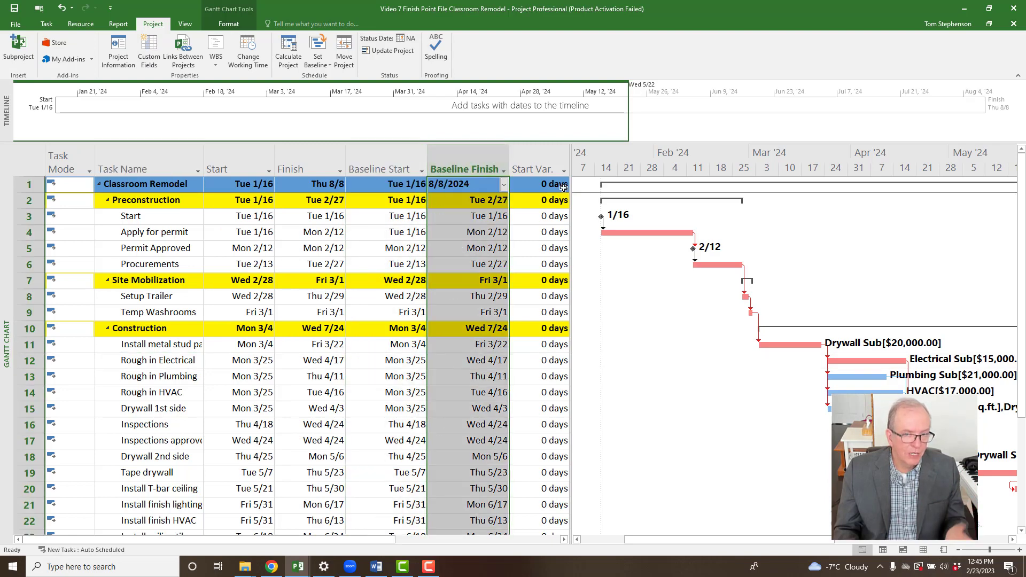
{"action": "left_click_drag", "start_coordinate": [571, 187], "coordinate": [643, 195]}
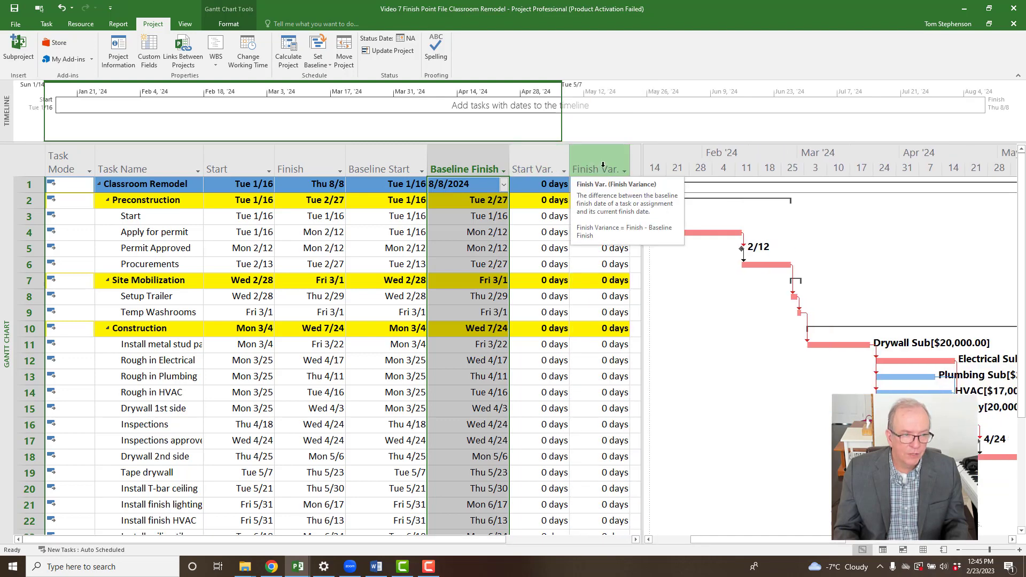
Switch the task table to the Cost table and compare the Total Cost column with the Baseline column.
{"action": "right_click", "coordinate": [34, 166]}
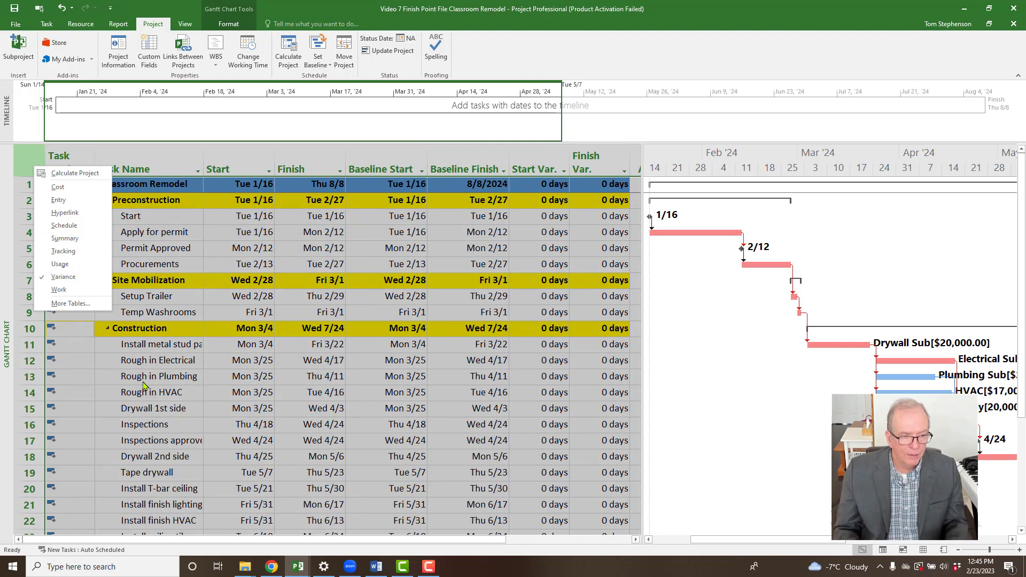
{"action": "key", "text": "Escape"}
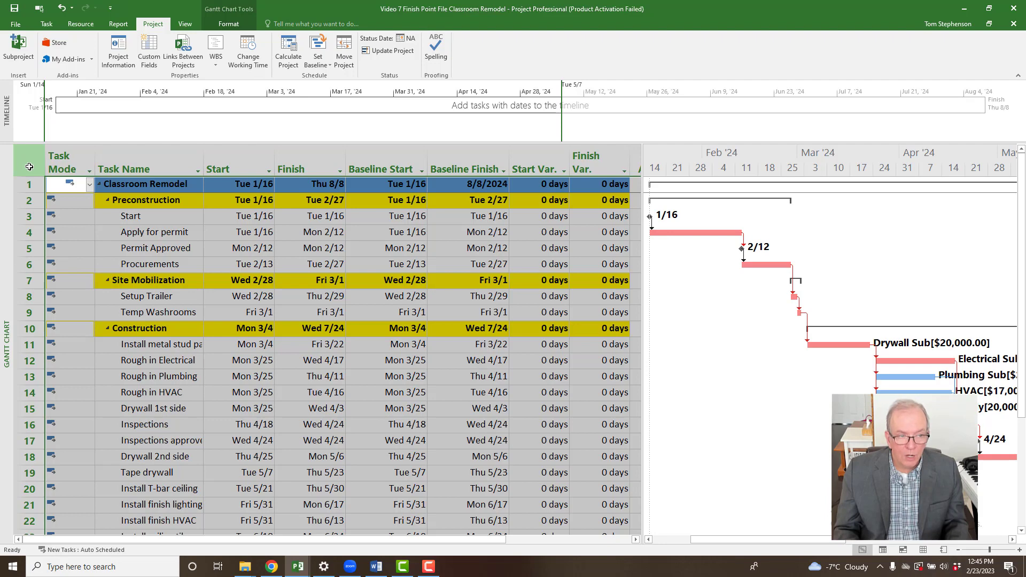
{"action": "right_click", "coordinate": [29, 166]}
{"action": "left_click", "coordinate": [53, 189]}
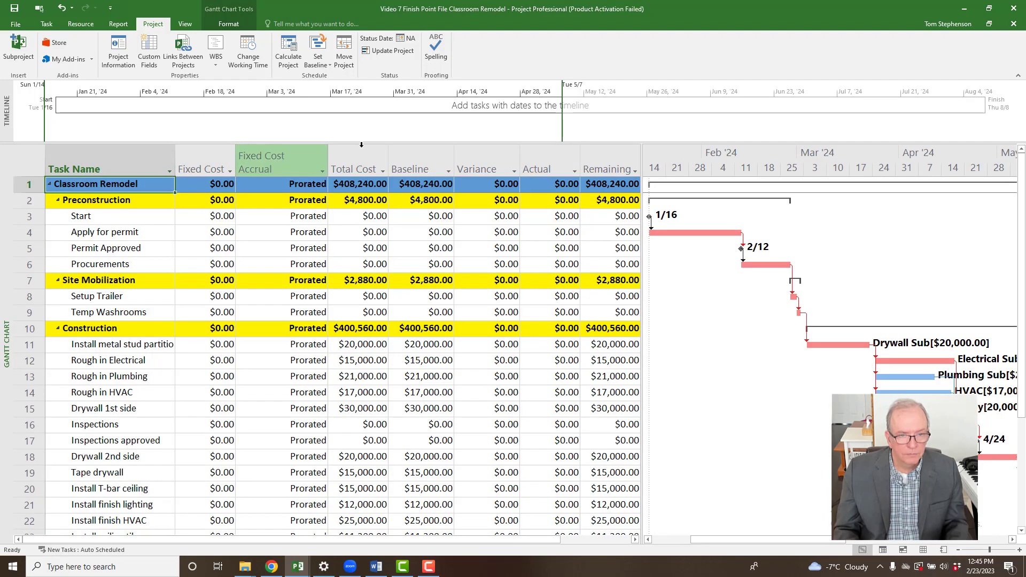
{"action": "left_click", "coordinate": [410, 166]}
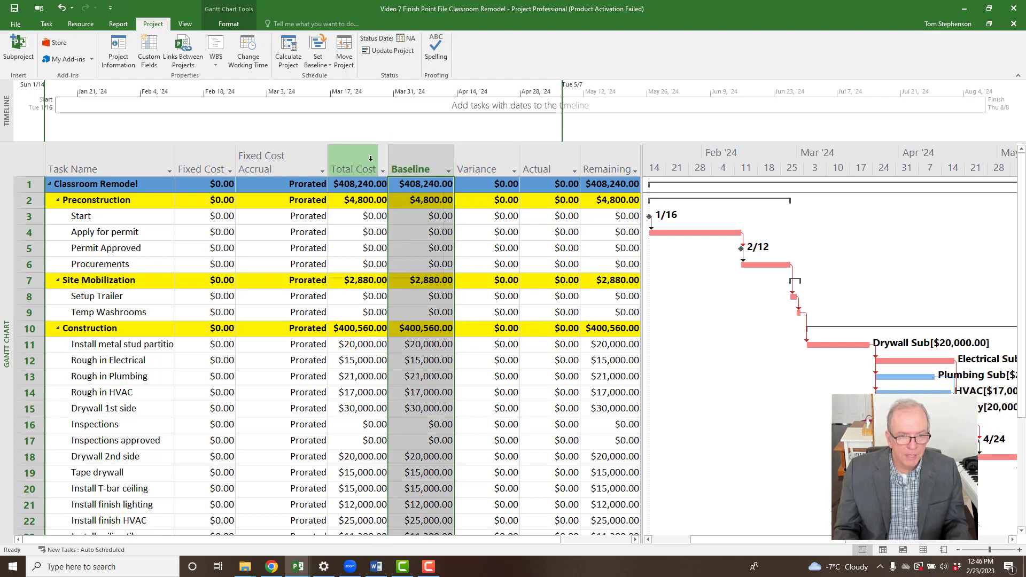
{"action": "left_click", "coordinate": [348, 161]}
{"action": "left_click", "coordinate": [407, 163]}
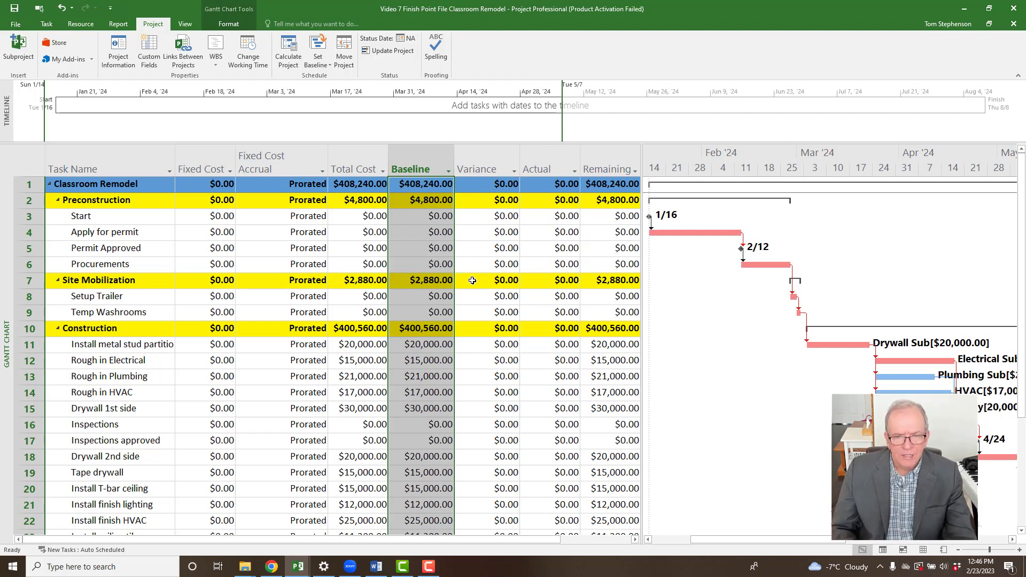
Switch the task table to the Tracking table and examine the Actual Start and Actual Finish columns.
{"action": "left_click", "coordinate": [32, 162]}
{"action": "right_click", "coordinate": [32, 162]}
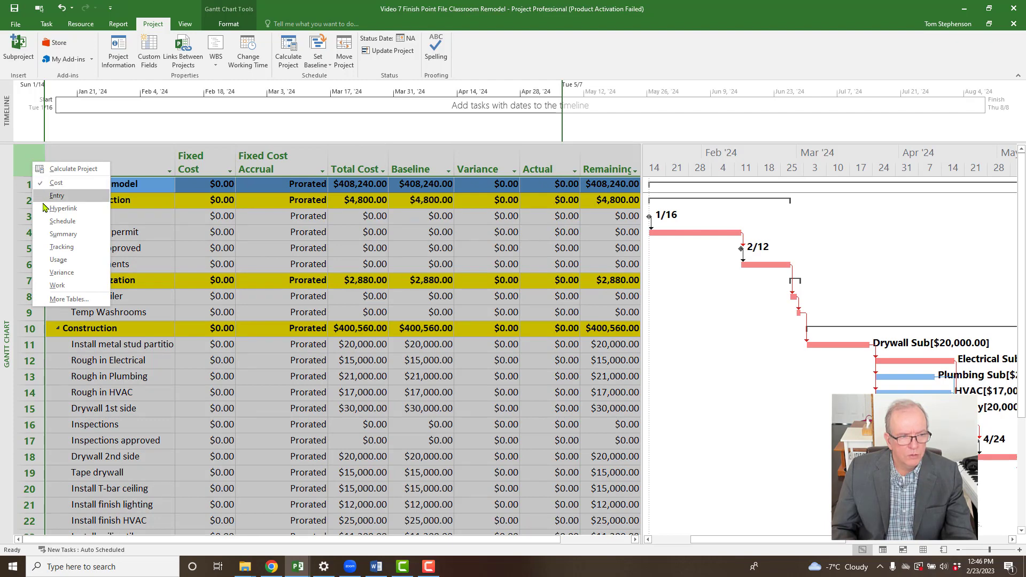
{"action": "left_click", "coordinate": [62, 247]}
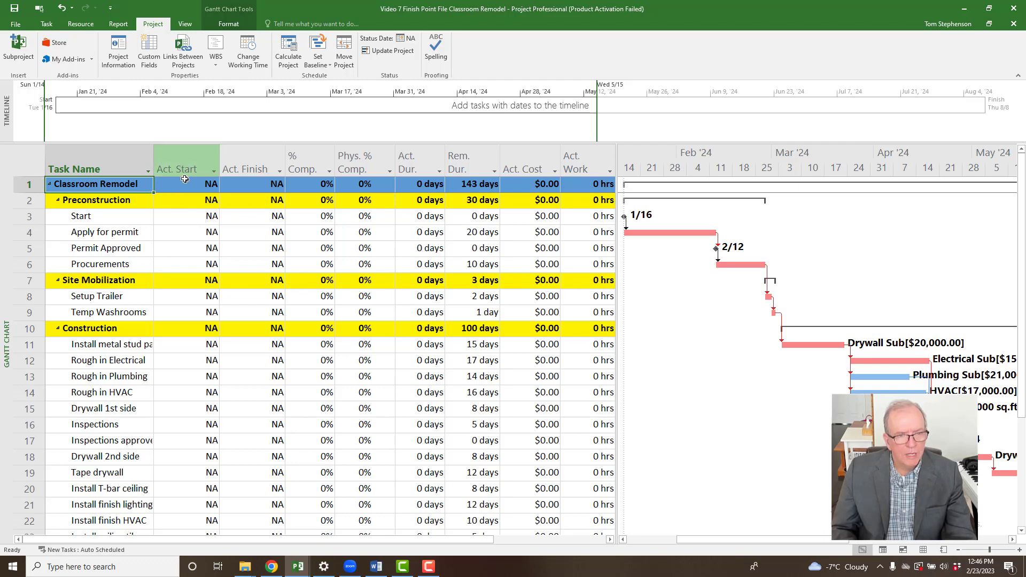
{"action": "left_click", "coordinate": [196, 161]}
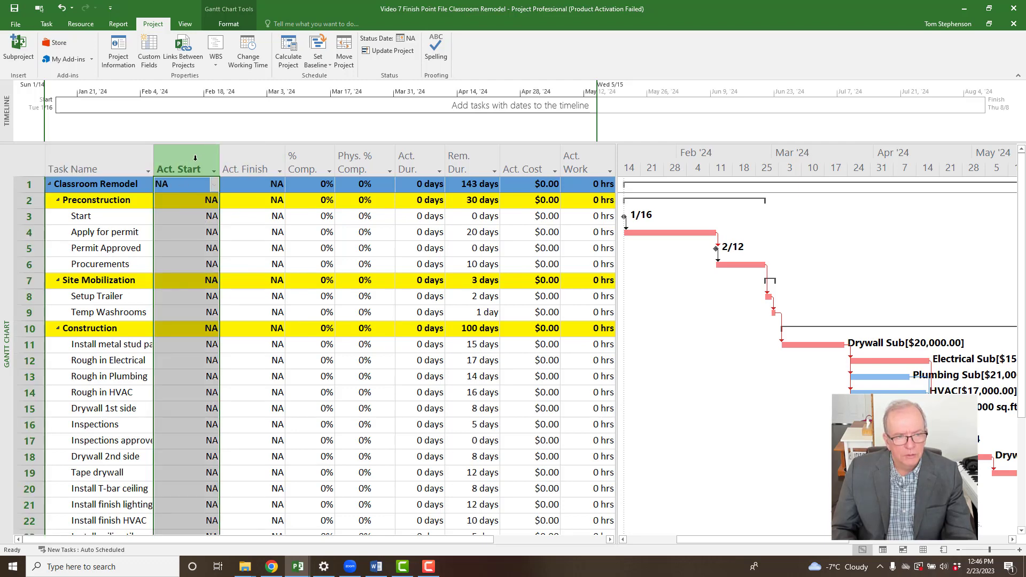
{"action": "left_click", "coordinate": [259, 160]}
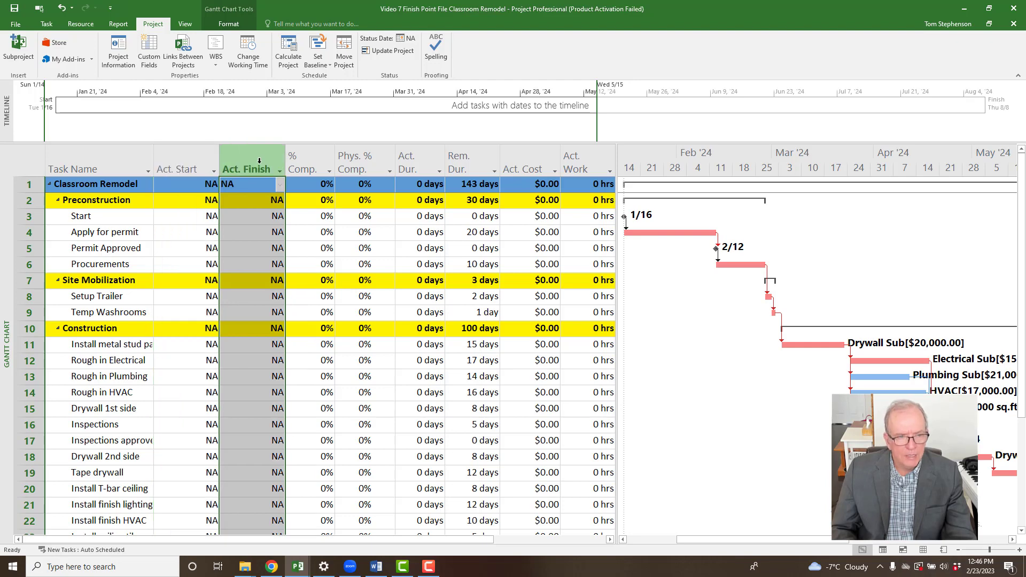
{"action": "left_click", "coordinate": [178, 166]}
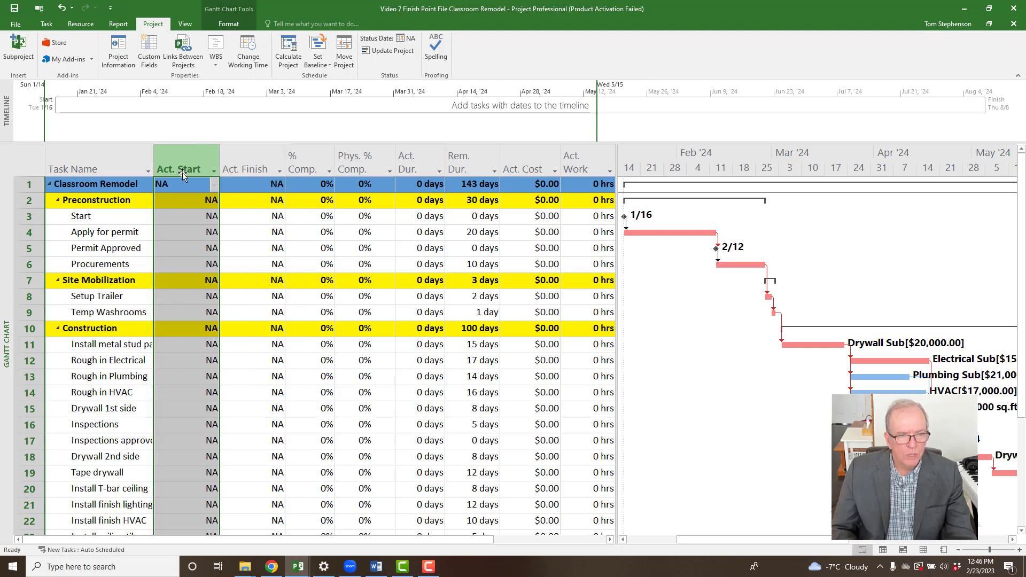
Examine the Actual Finish column and the Gantt bars from the project start through the early construction tasks.
{"action": "left_click", "coordinate": [243, 163]}
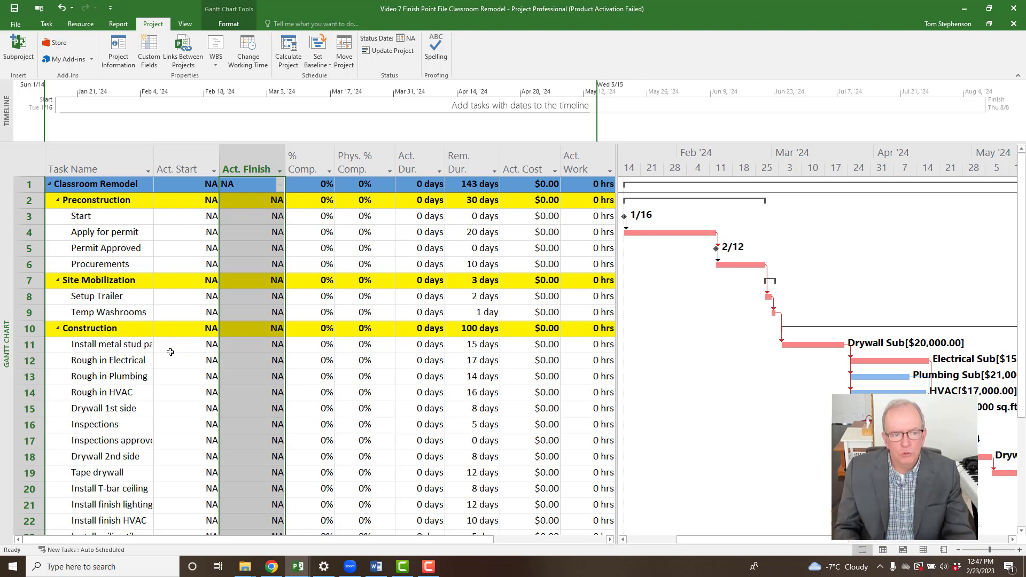
{"action": "left_click", "coordinate": [173, 371]}
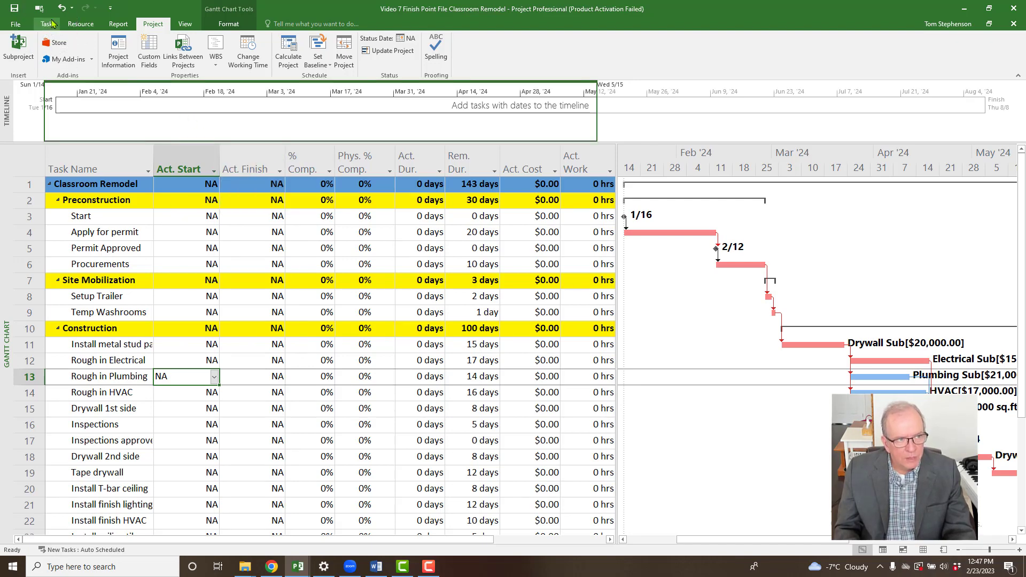
{"action": "left_click", "coordinate": [51, 24]}
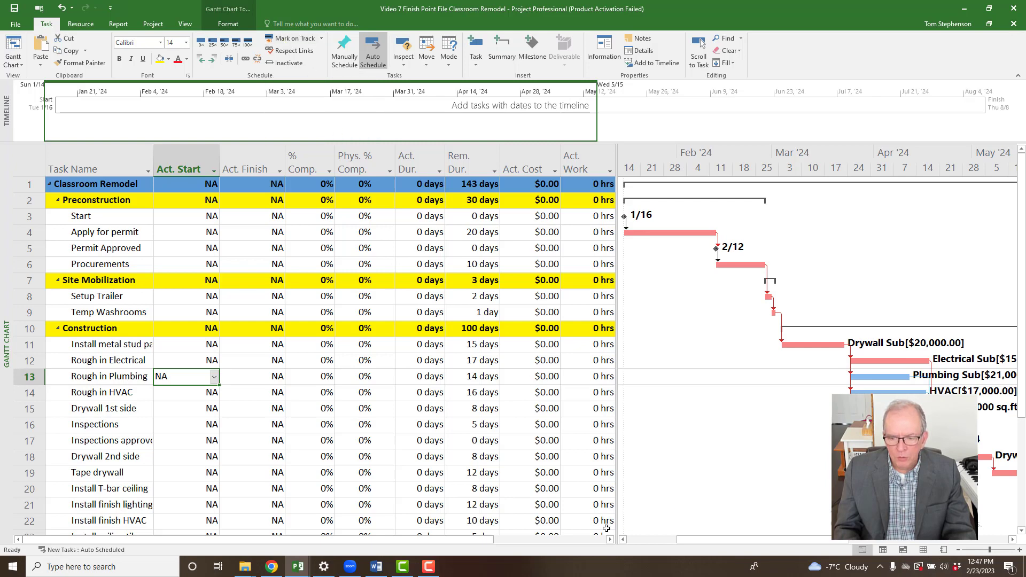
{"action": "left_click", "coordinate": [628, 540]}
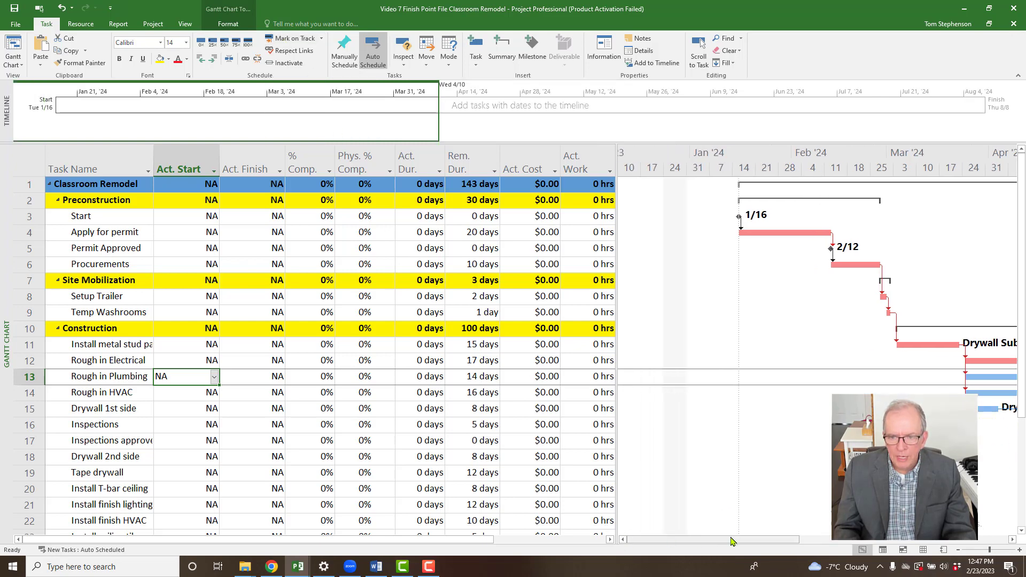
{"action": "left_click_drag", "start_coordinate": [722, 542], "coordinate": [759, 542]}
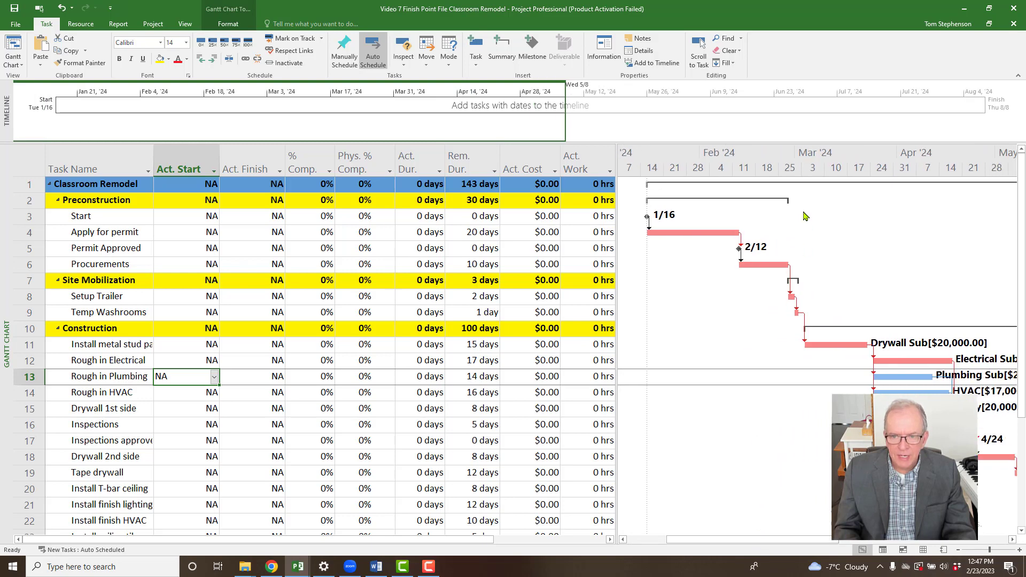
{"action": "left_click", "coordinate": [1012, 540]}
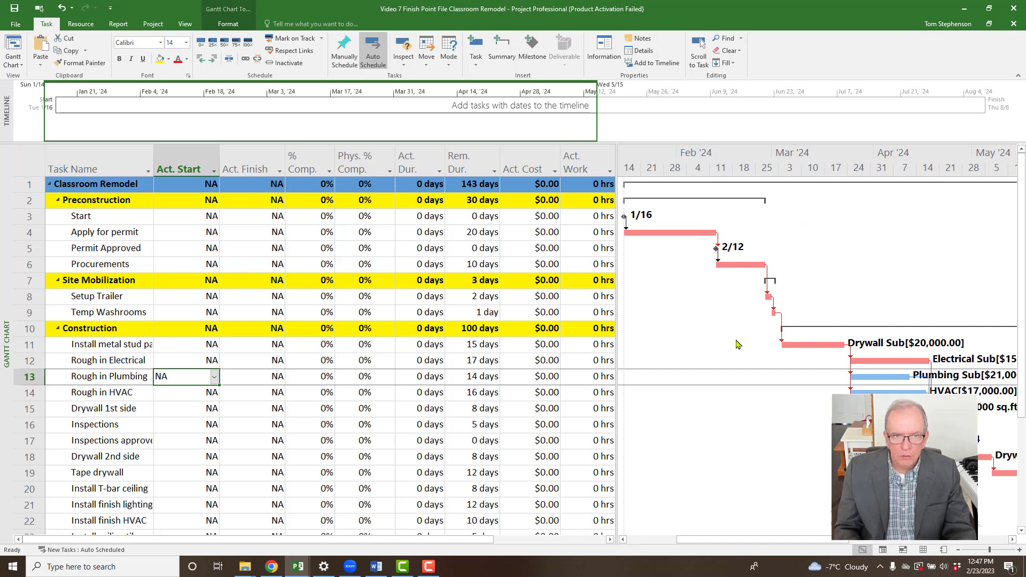
{"action": "left_click", "coordinate": [154, 26]}
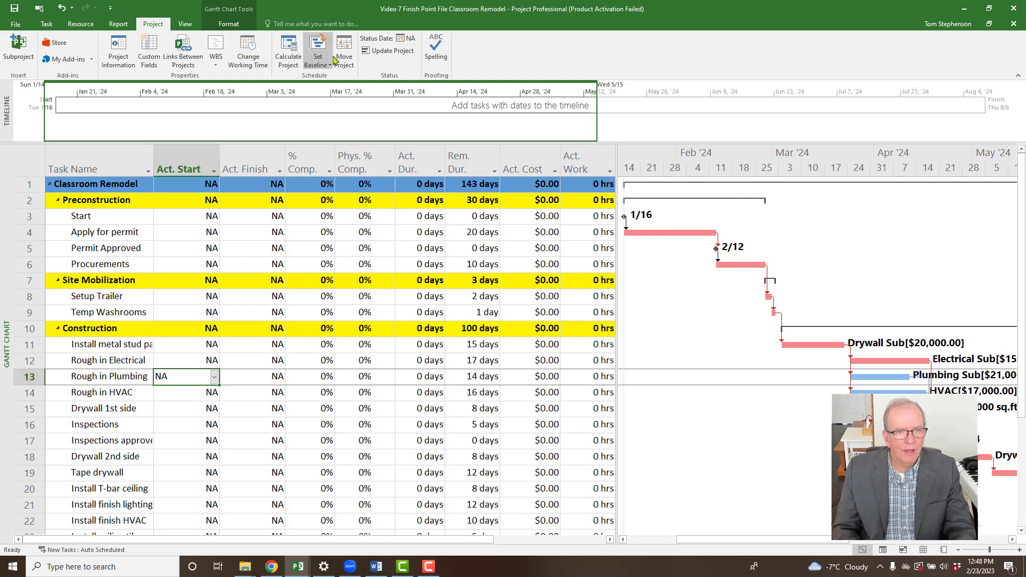
{"action": "left_click", "coordinate": [409, 42]}
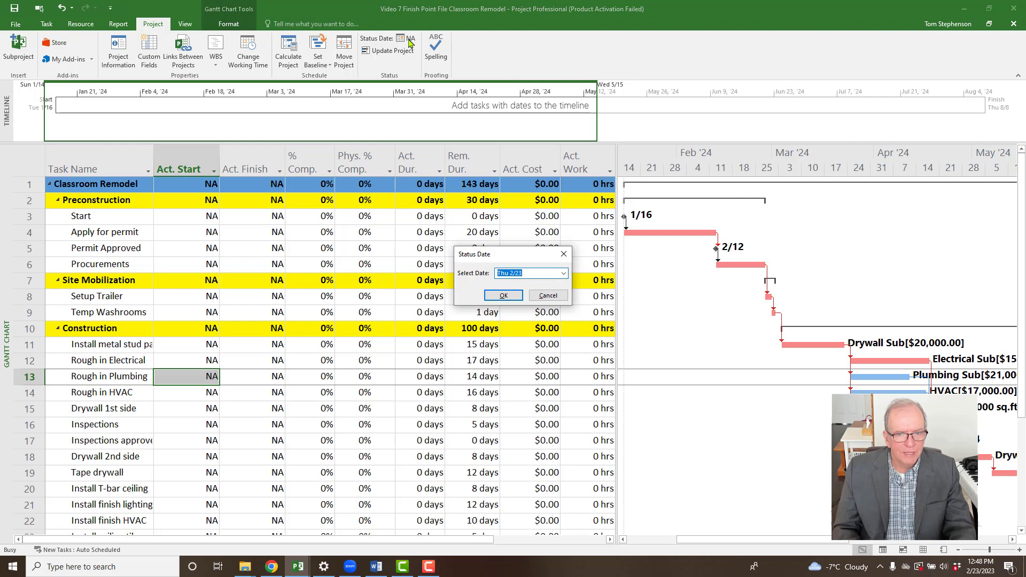
{"action": "left_click", "coordinate": [563, 254]}
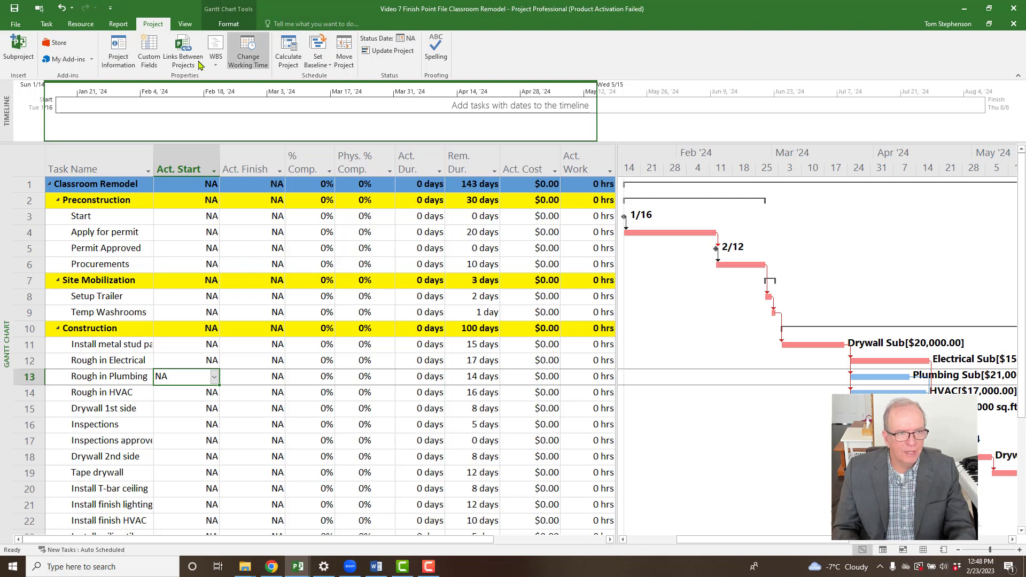
Set the project's status date to 3/8/2024 in the Project Information.
{"action": "left_click", "coordinate": [119, 51]}
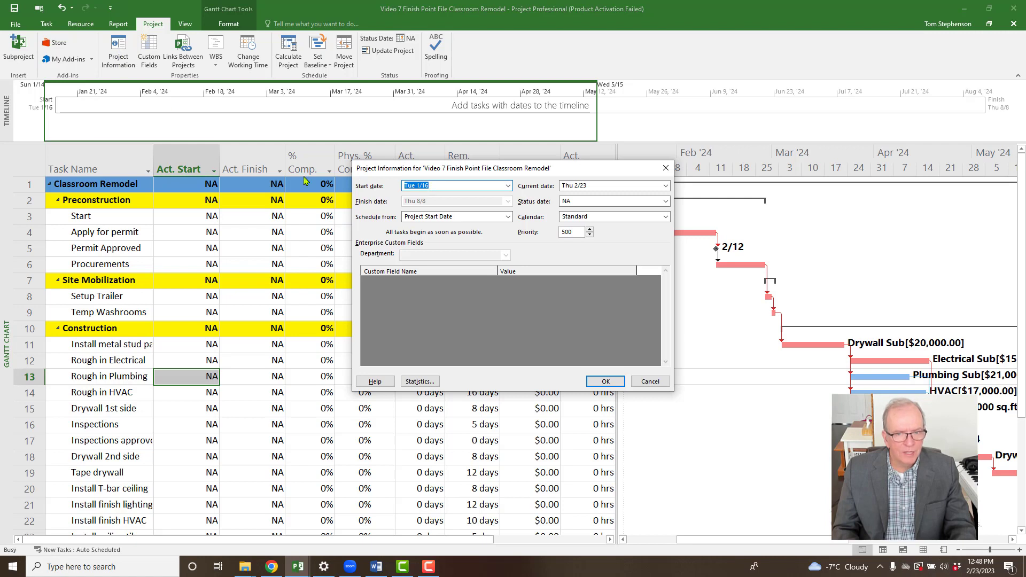
{"action": "left_click_drag", "start_coordinate": [507, 169], "coordinate": [406, 203]}
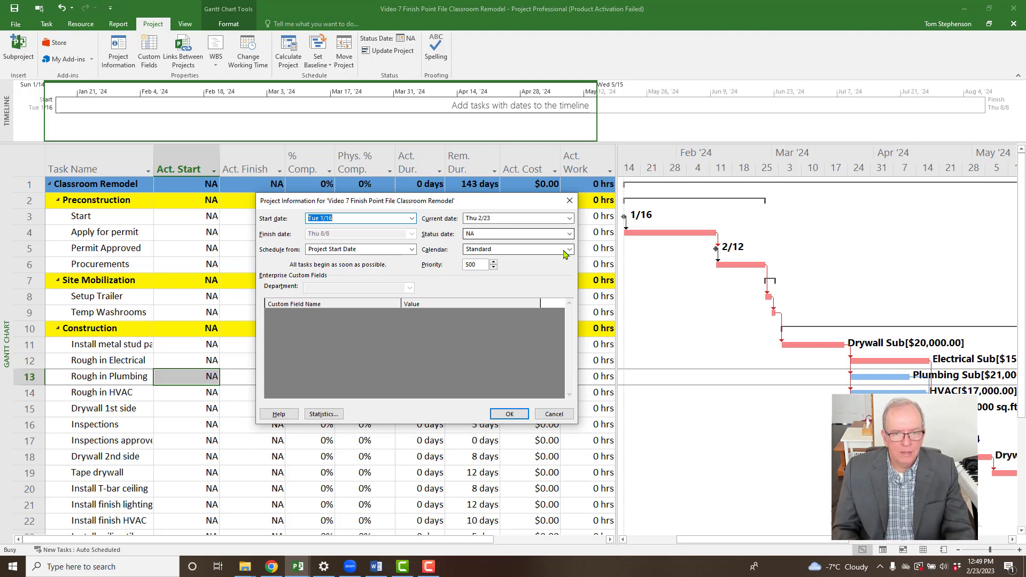
{"action": "left_click", "coordinate": [569, 235]}
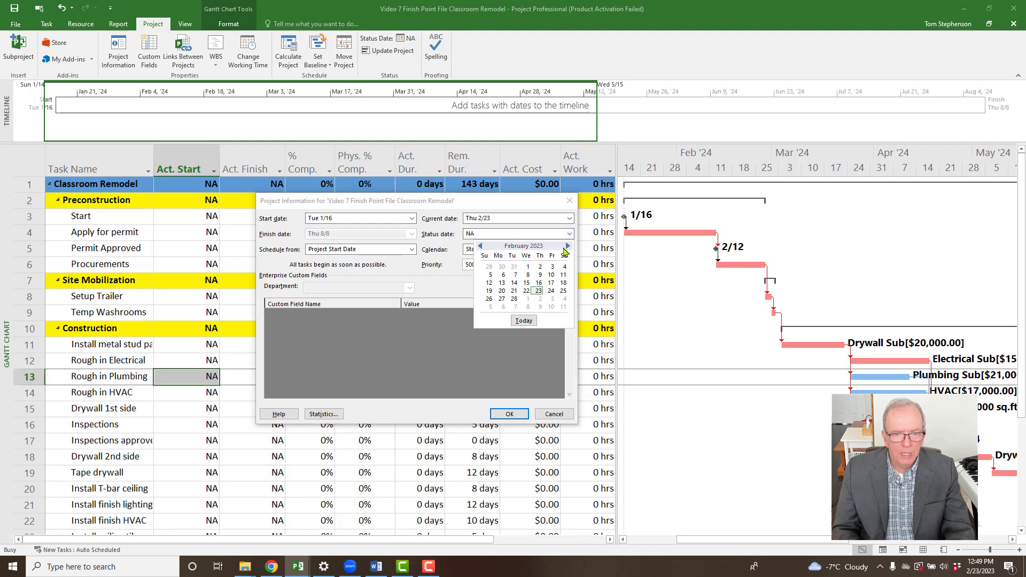
{"action": "left_click", "coordinate": [567, 247]}
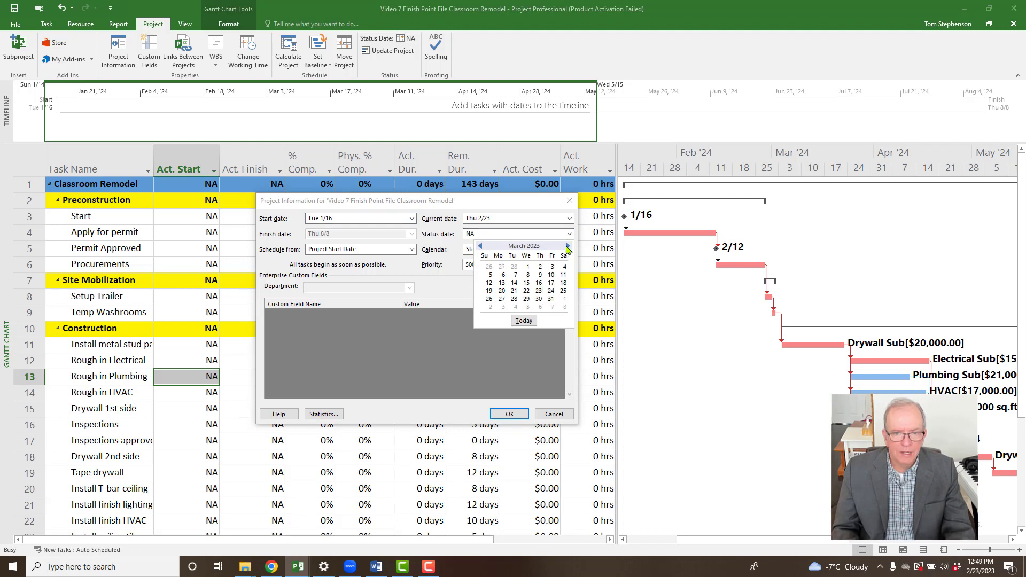
{"action": "left_click", "coordinate": [567, 247]}
{"action": "left_click", "coordinate": [567, 247]}
{"action": "left_click", "coordinate": [567, 246]}
{"action": "left_click", "coordinate": [568, 247]}
{"action": "left_click", "coordinate": [568, 246]}
{"action": "left_click", "coordinate": [567, 246]}
{"action": "left_click", "coordinate": [568, 247]}
{"action": "left_click", "coordinate": [567, 247]}
{"action": "left_click", "coordinate": [568, 247]}
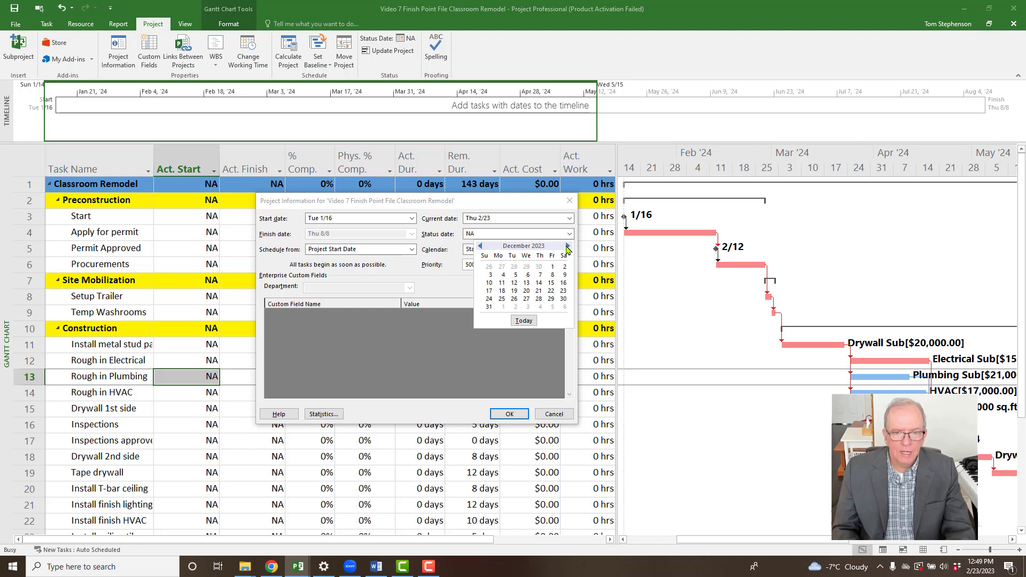
{"action": "left_click", "coordinate": [567, 247]}
{"action": "left_click", "coordinate": [567, 247]}
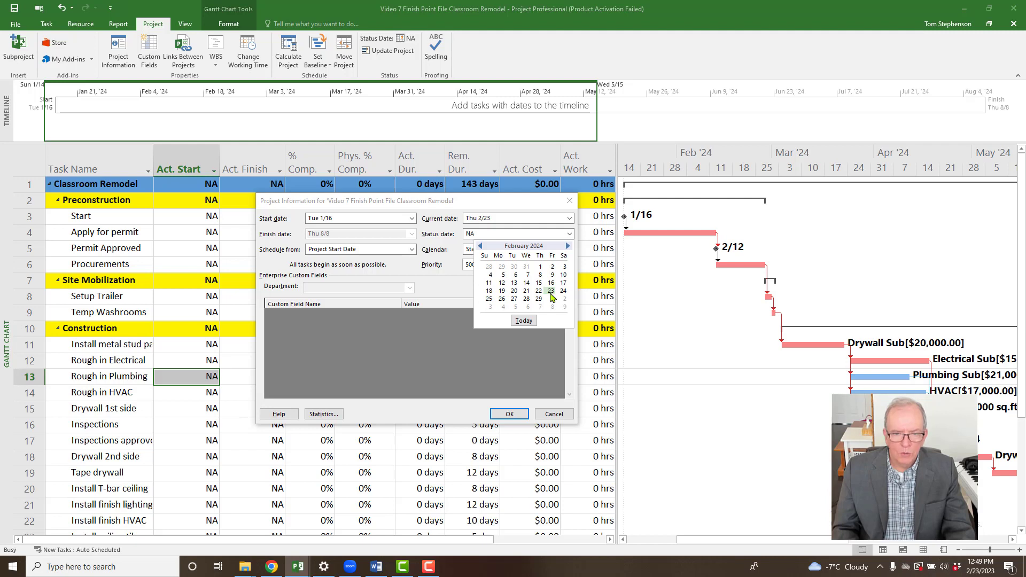
{"action": "left_click", "coordinate": [567, 246]}
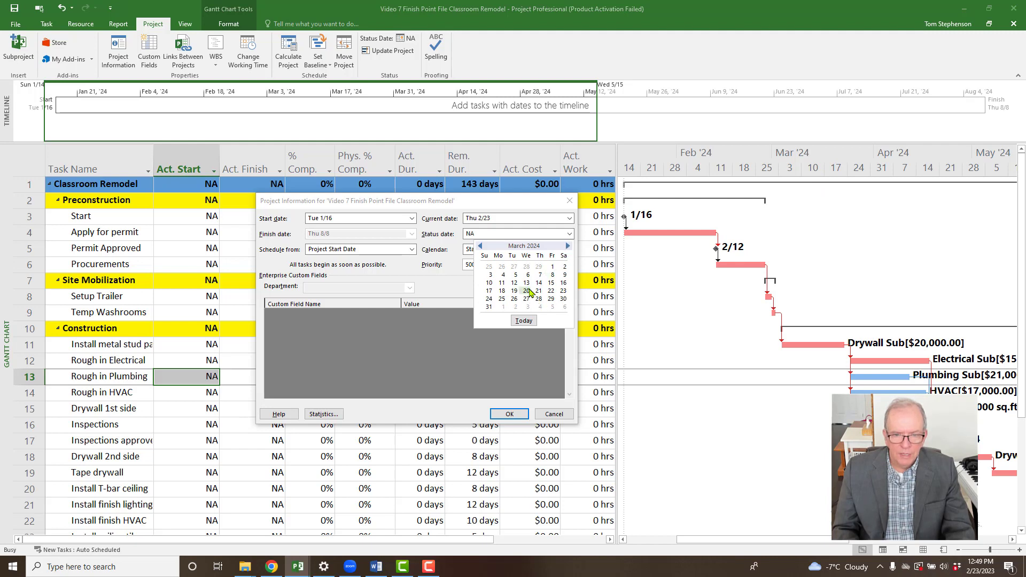
{"action": "left_click", "coordinate": [552, 275]}
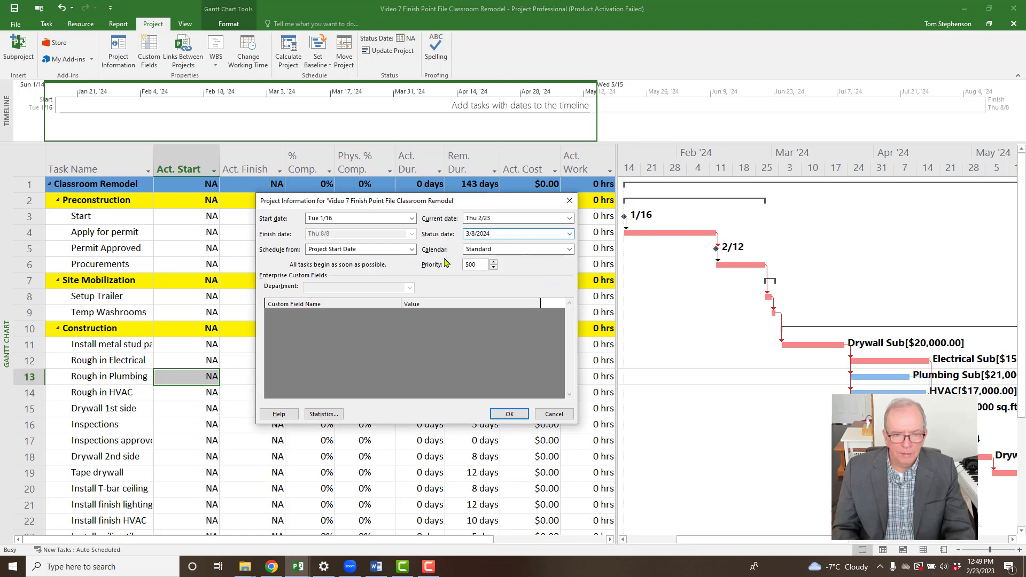
{"action": "left_click", "coordinate": [498, 414]}
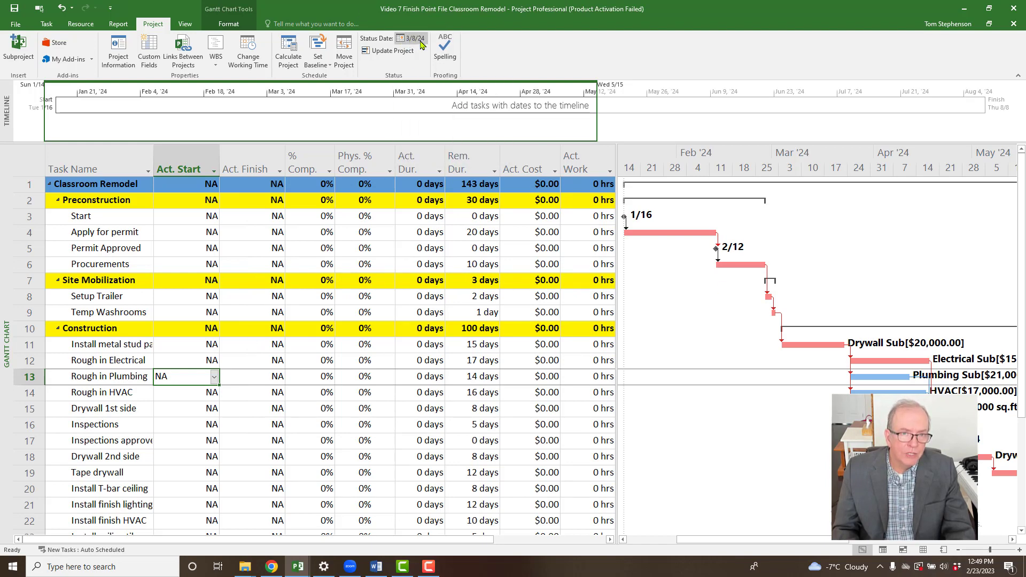
{"action": "key", "text": "ctrl"}
{"action": "key", "text": "ctrl"}
{"action": "key", "text": "ctrl"}
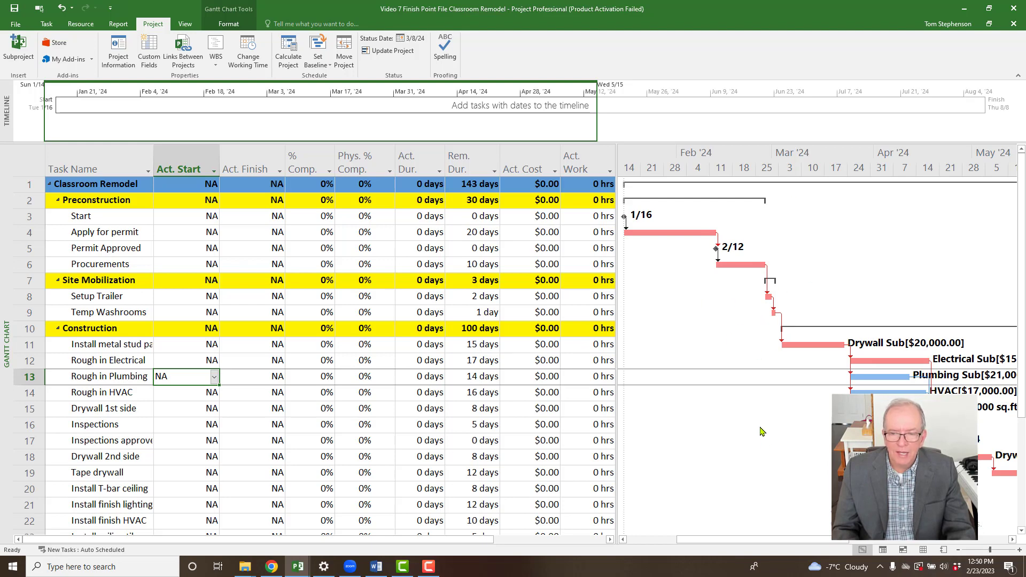
{"action": "right_click", "coordinate": [715, 345]}
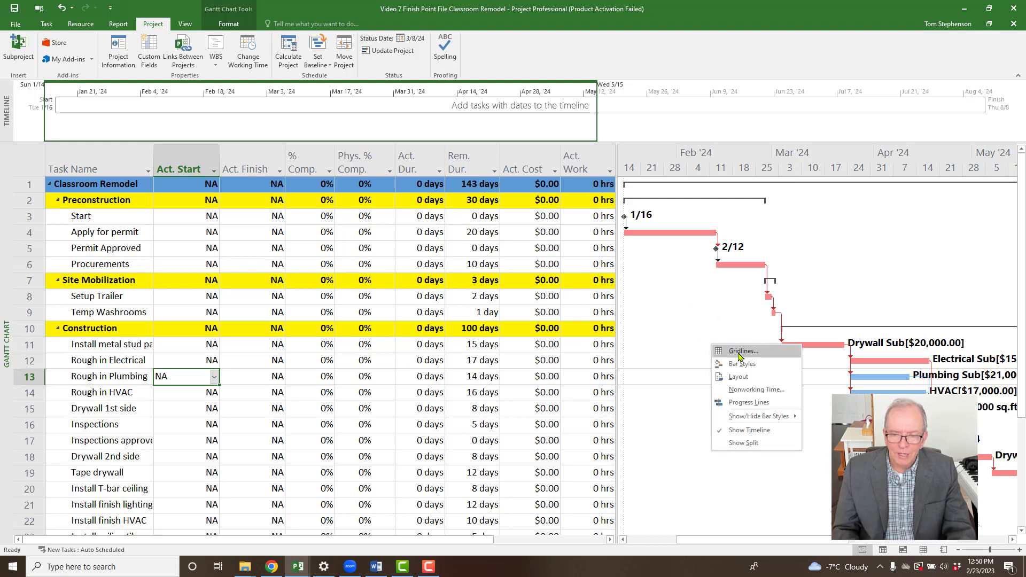
{"action": "left_click", "coordinate": [698, 331]}
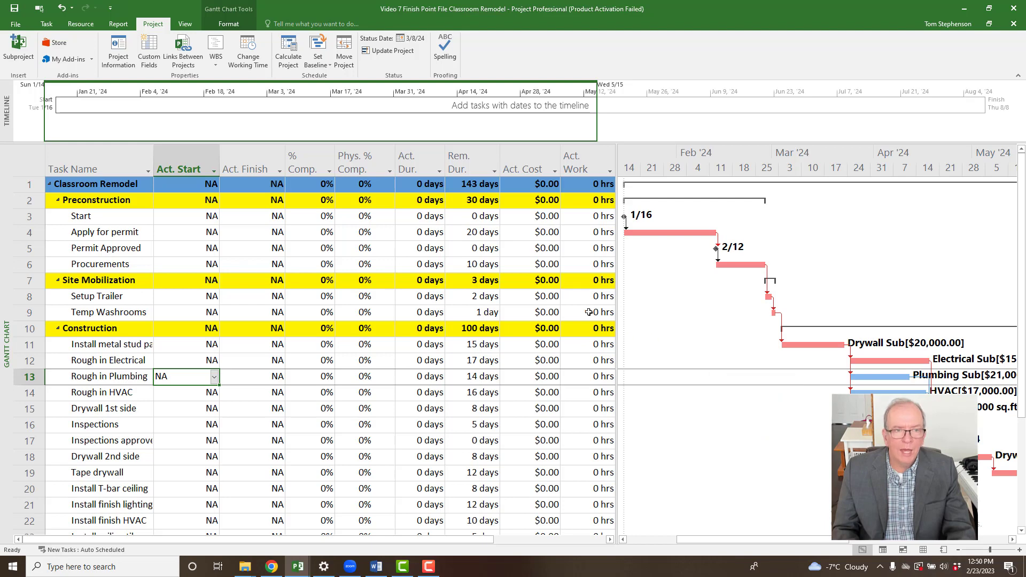
{"action": "left_click", "coordinate": [231, 24]}
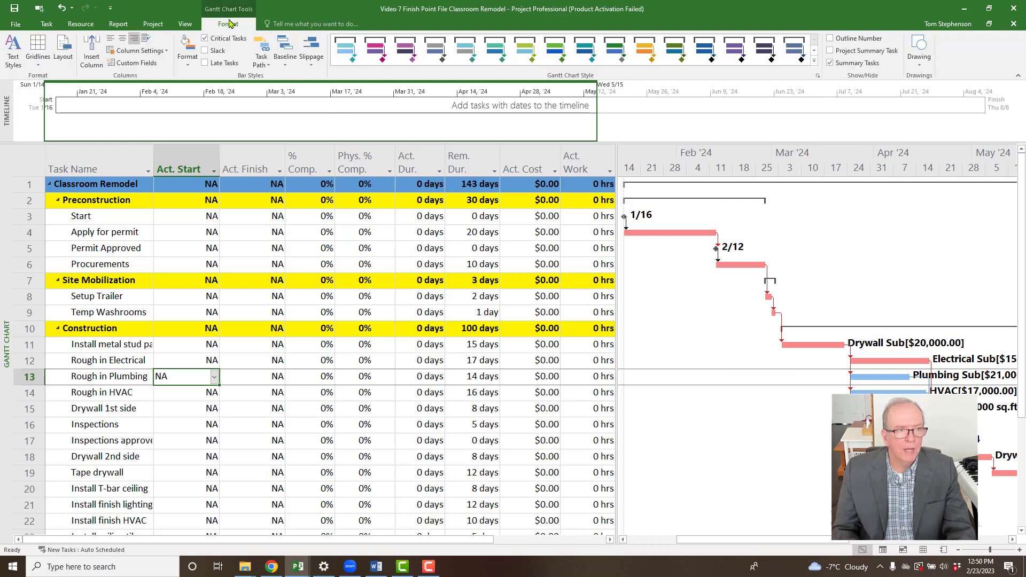
{"action": "left_click", "coordinate": [36, 52]}
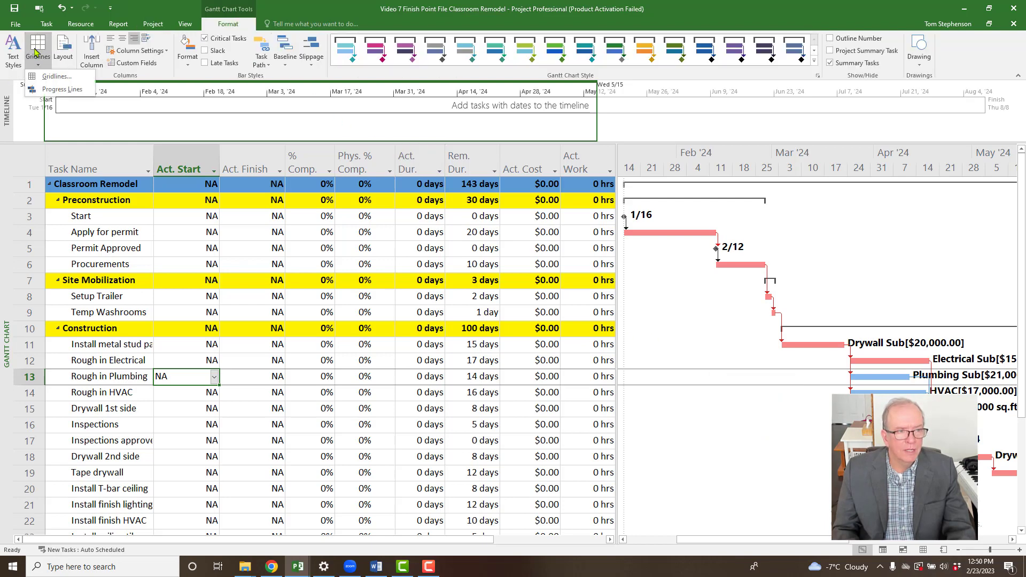
{"action": "left_click", "coordinate": [48, 77]}
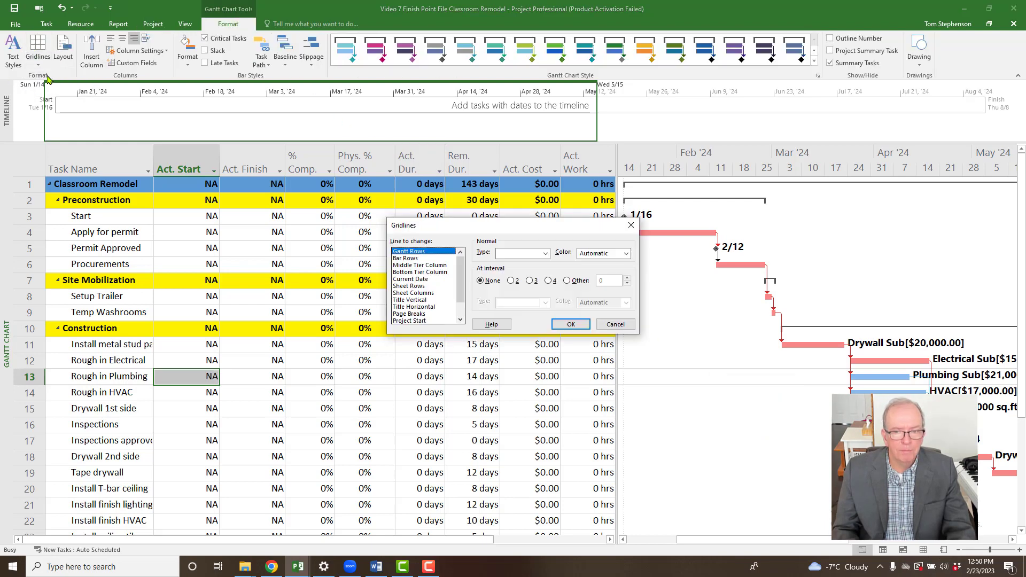
{"action": "left_click", "coordinate": [631, 225]}
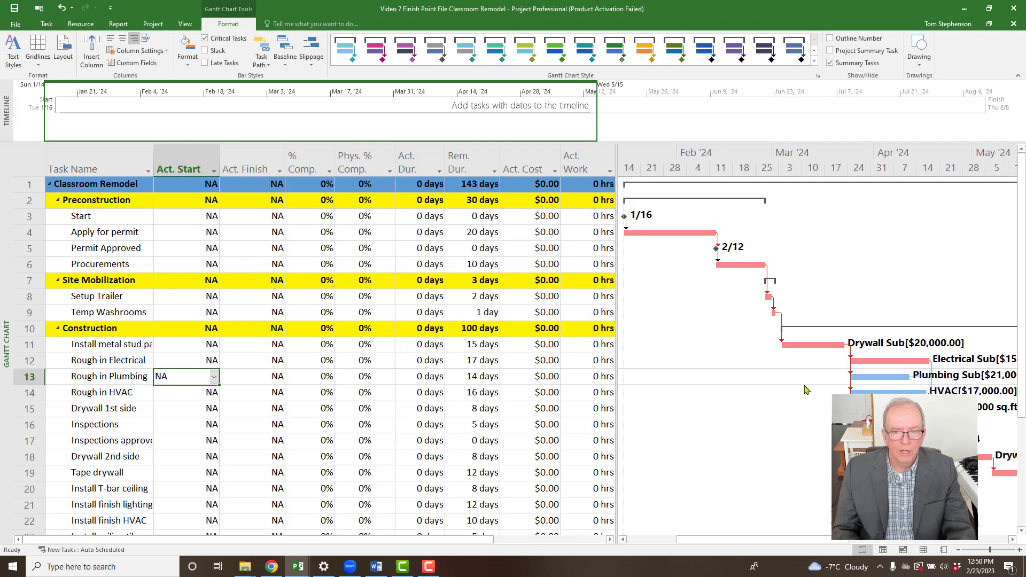
Format the Status Date gridline of the Gantt chart as a solid red line.
{"action": "right_click", "coordinate": [696, 330]}
{"action": "left_click", "coordinate": [724, 337]}
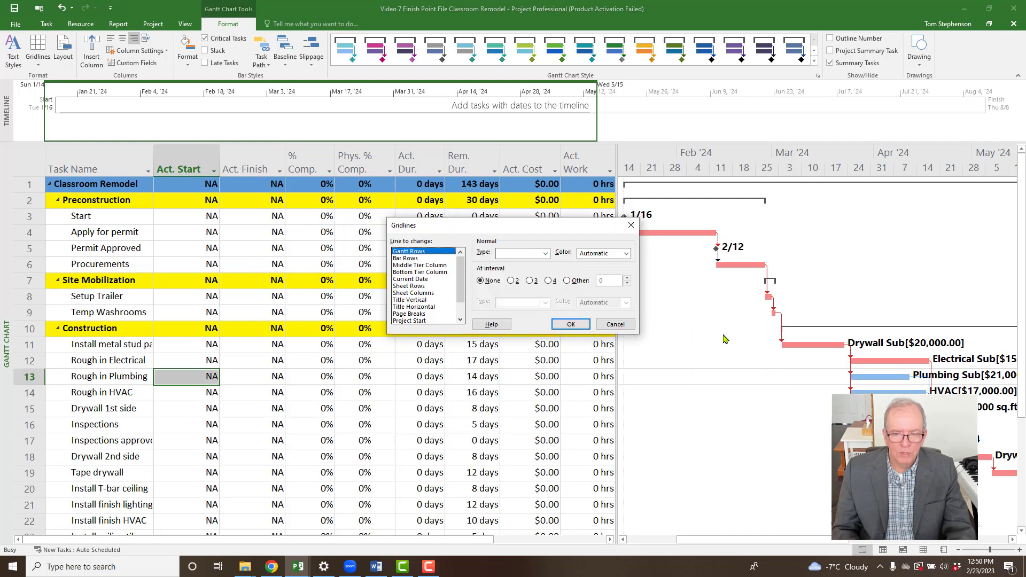
{"action": "left_click_drag", "start_coordinate": [537, 230], "coordinate": [537, 276]}
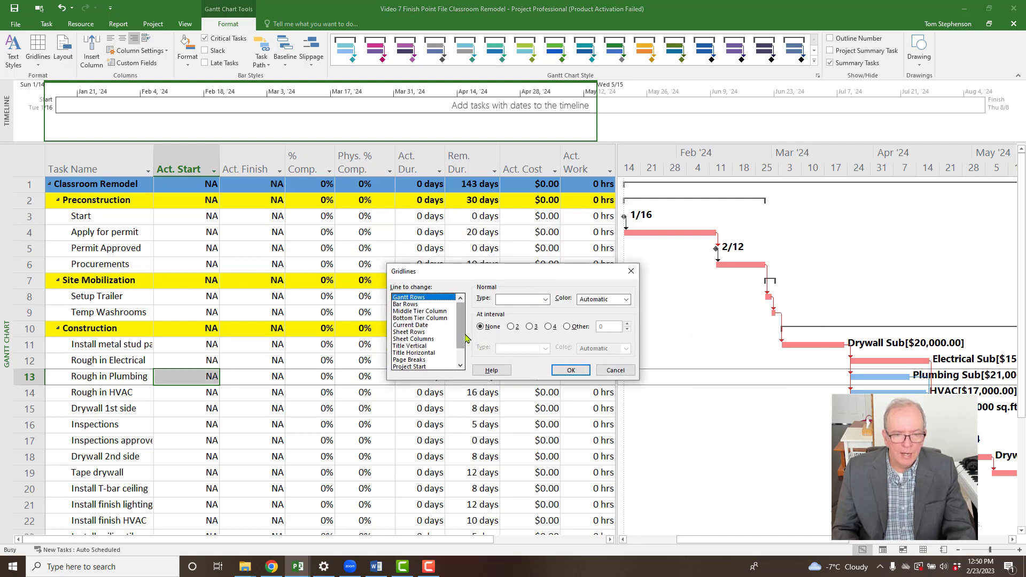
{"action": "mouse_move", "coordinate": [464, 325]}
{"action": "left_mouse_down"}
{"action": "mouse_move", "coordinate": [463, 346]}
{"action": "mouse_move", "coordinate": [466, 315]}
{"action": "mouse_move", "coordinate": [467, 342]}
{"action": "left_mouse_up"}
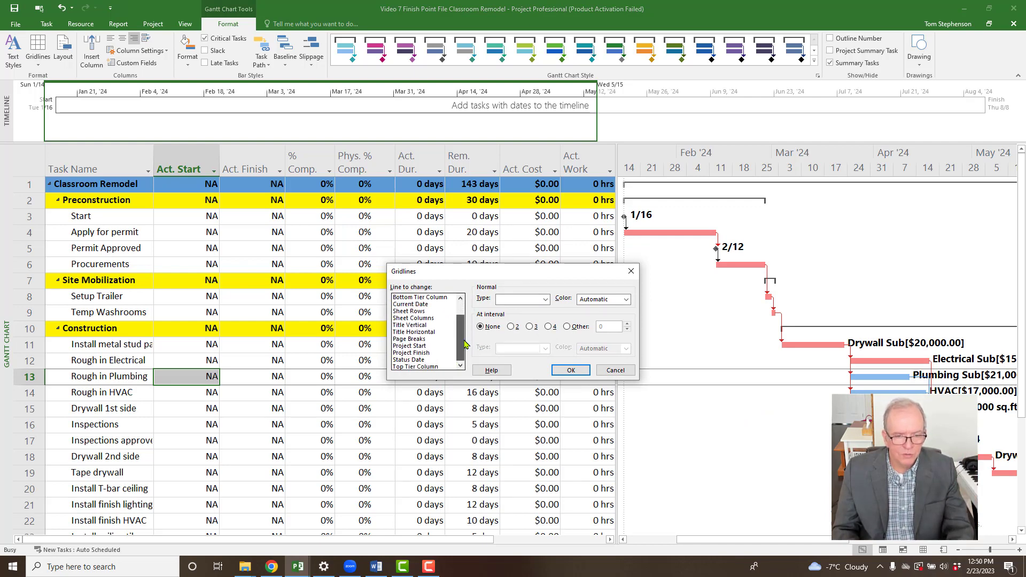
{"action": "left_click", "coordinate": [426, 360]}
{"action": "left_click", "coordinate": [532, 299]}
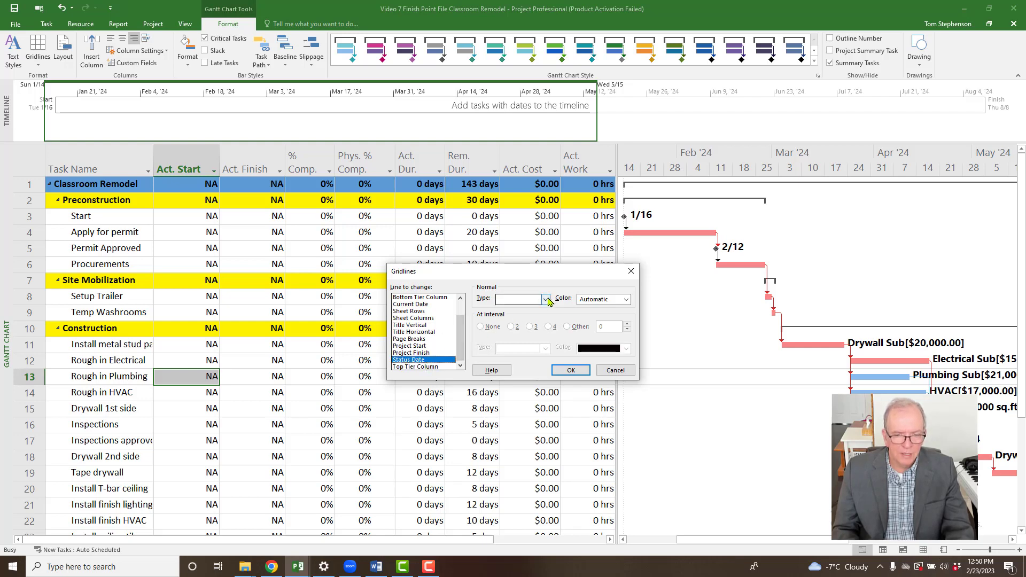
{"action": "left_click", "coordinate": [530, 319]}
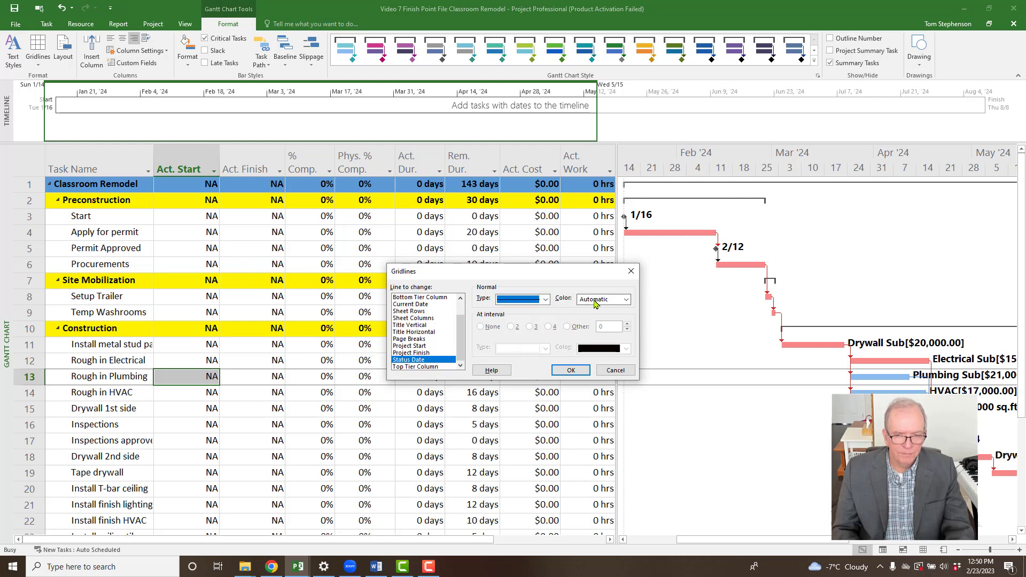
{"action": "left_click", "coordinate": [625, 299]}
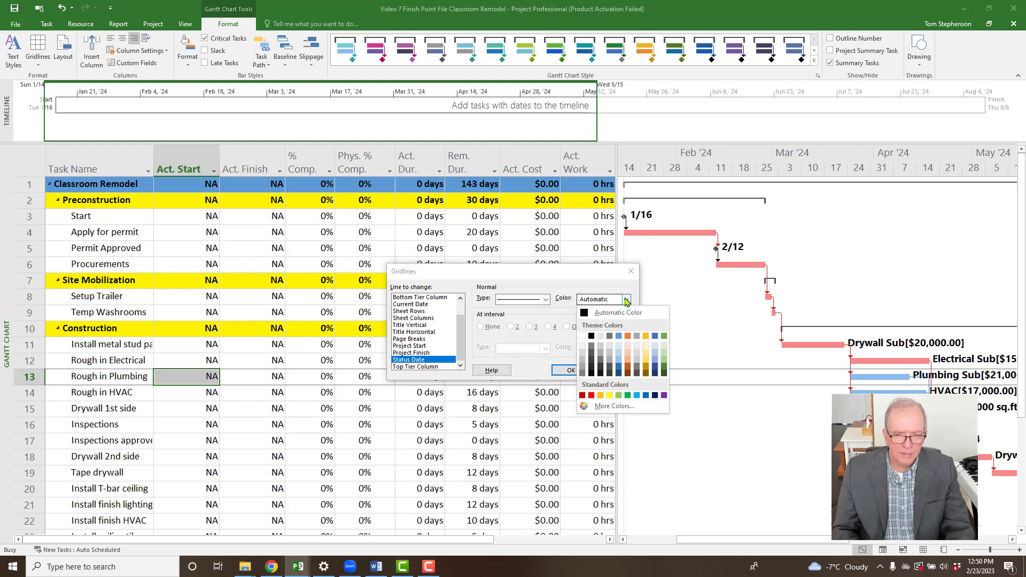
{"action": "left_click", "coordinate": [592, 396]}
{"action": "left_click", "coordinate": [570, 371]}
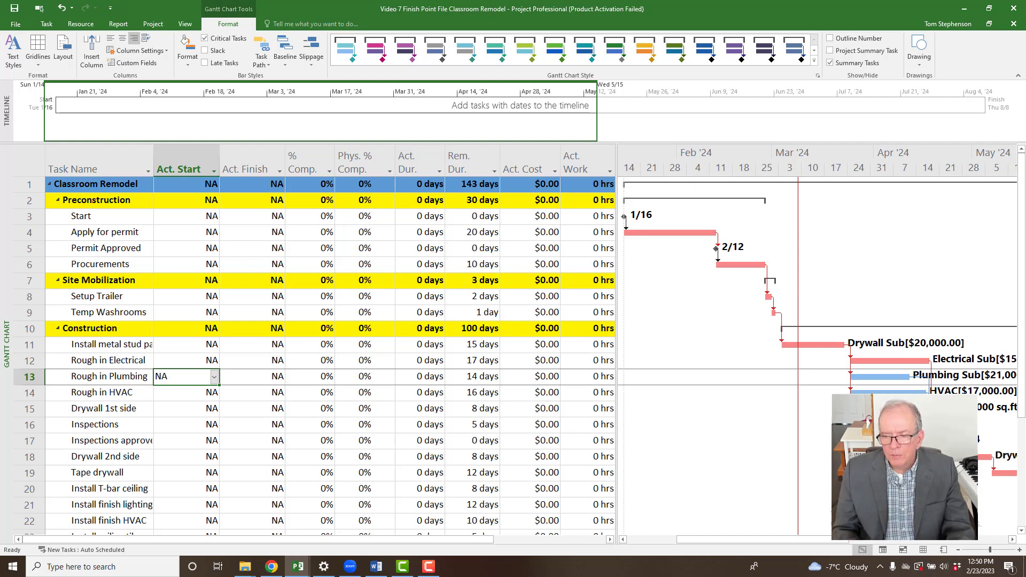
Show the Gantt chart at a daily timescale from mid-February up to the status date line.
{"action": "left_click", "coordinate": [1019, 552]}
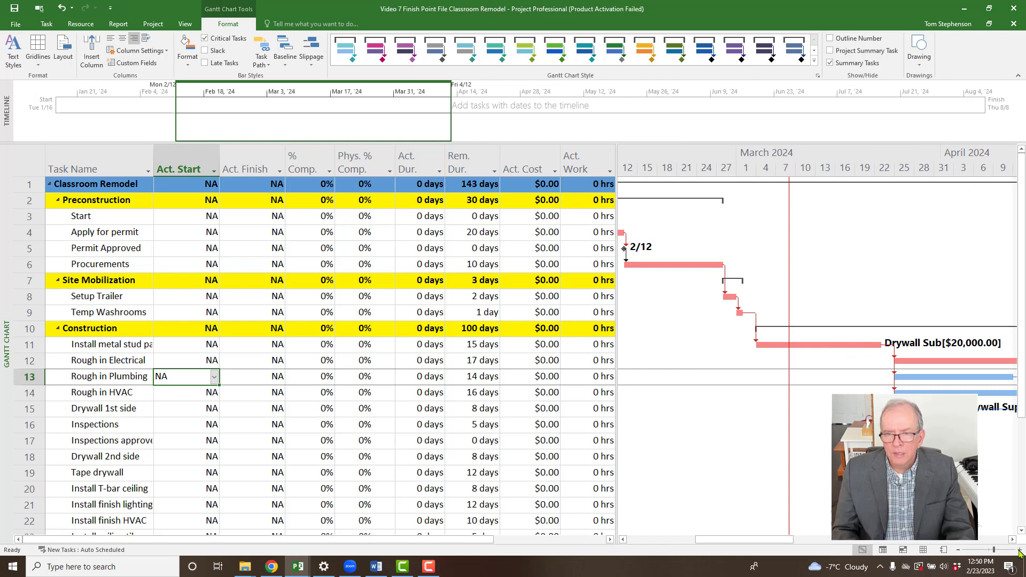
{"action": "left_click", "coordinate": [1019, 552]}
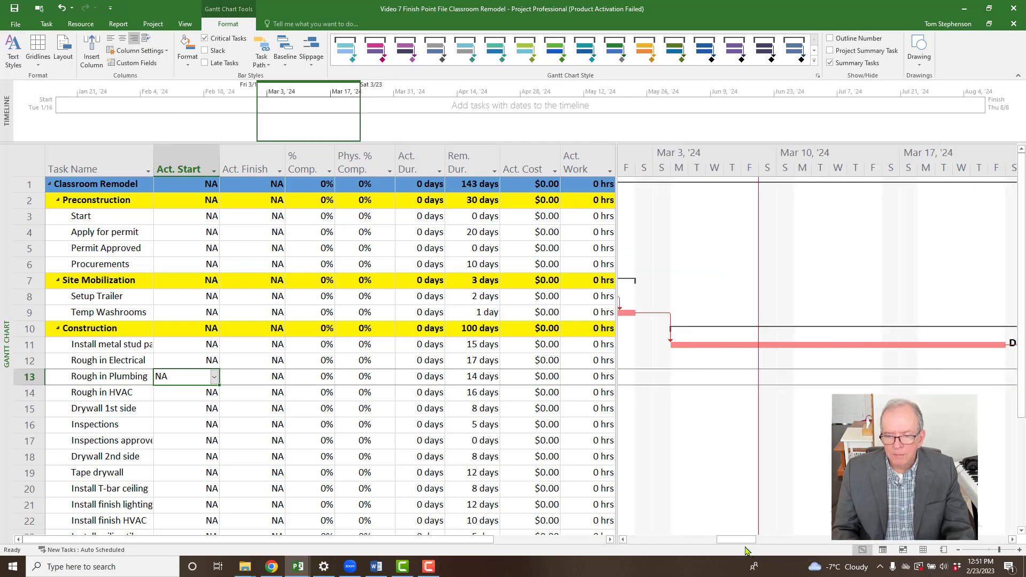
{"action": "left_click_drag", "start_coordinate": [746, 549], "coordinate": [717, 549]}
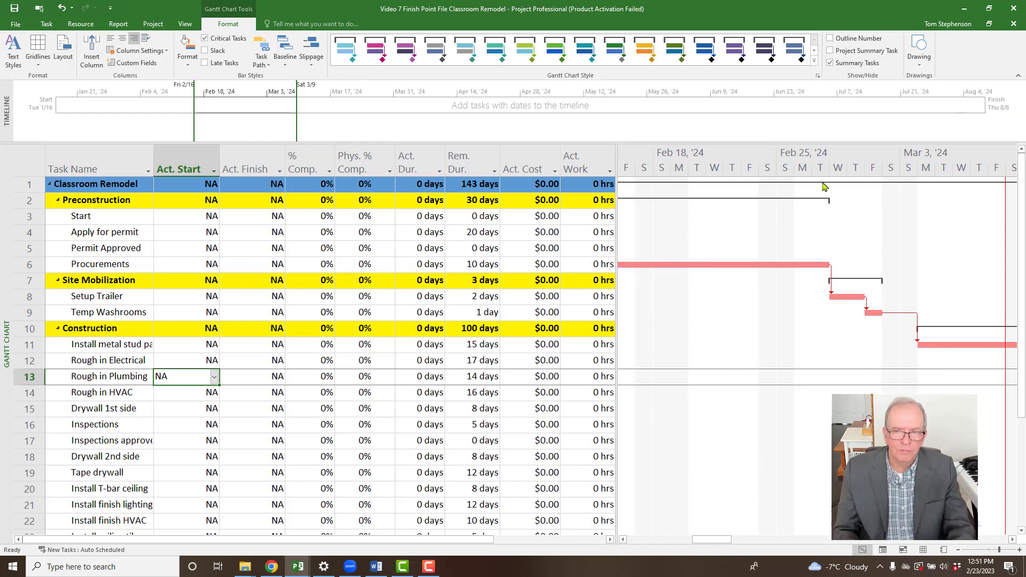
Set the timescale size to 55% and widen the Gantt chart to show the period from the project start past the status date line.
{"action": "double_click", "coordinate": [752, 173]}
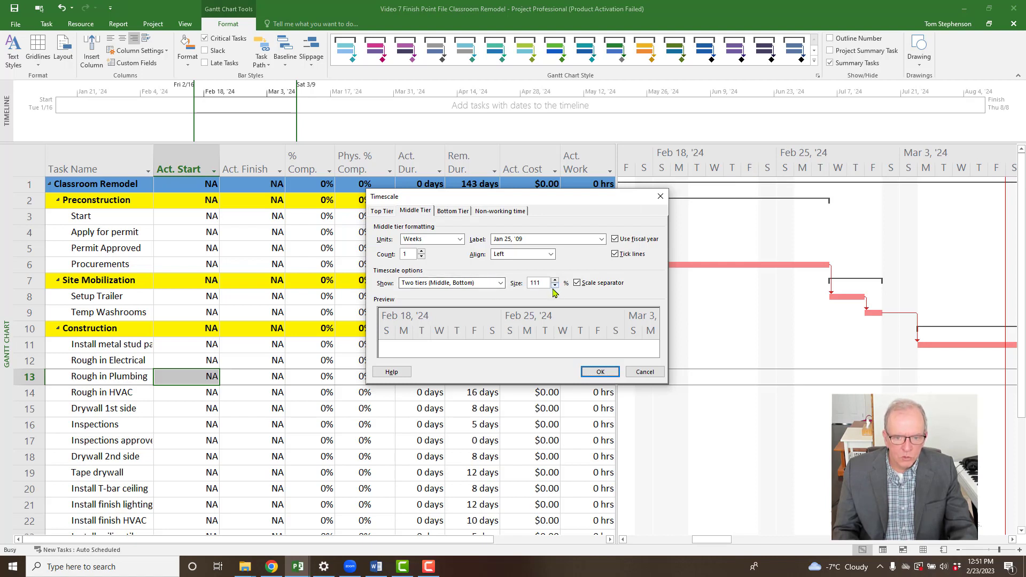
{"action": "left_click_drag", "start_coordinate": [555, 286], "coordinate": [555, 285]}
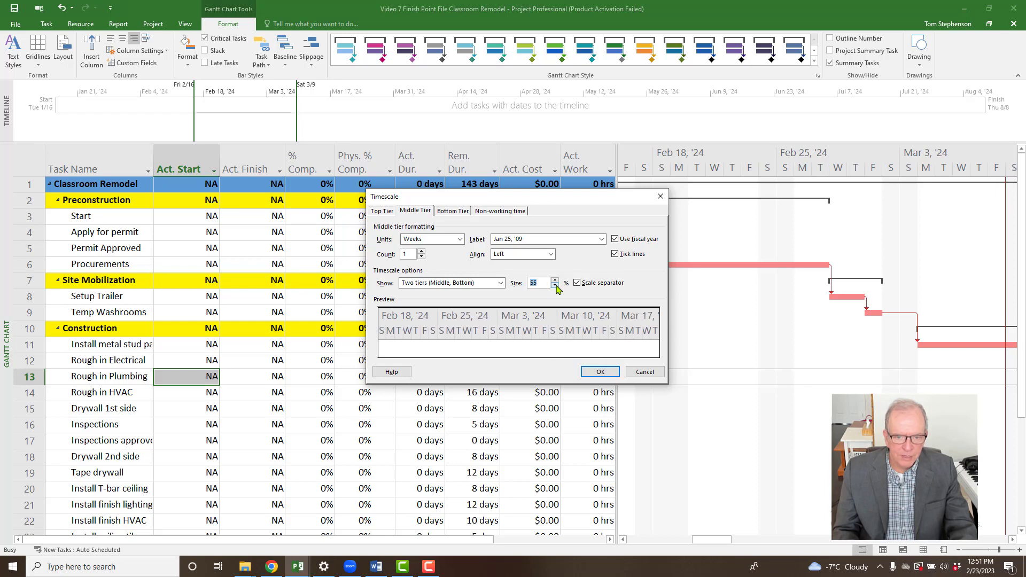
{"action": "left_click", "coordinate": [596, 374]}
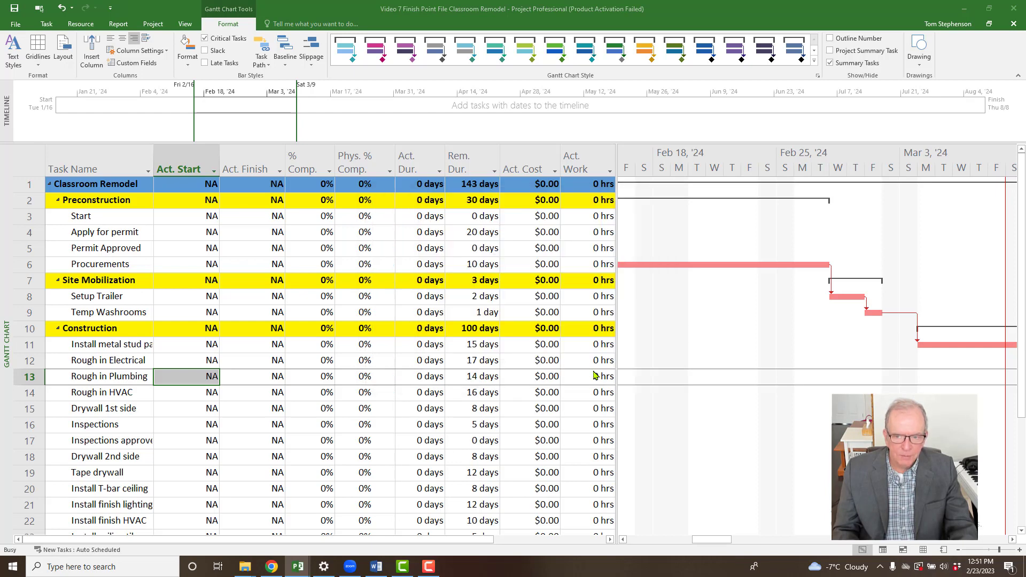
{"action": "left_click_drag", "start_coordinate": [725, 539], "coordinate": [701, 560]}
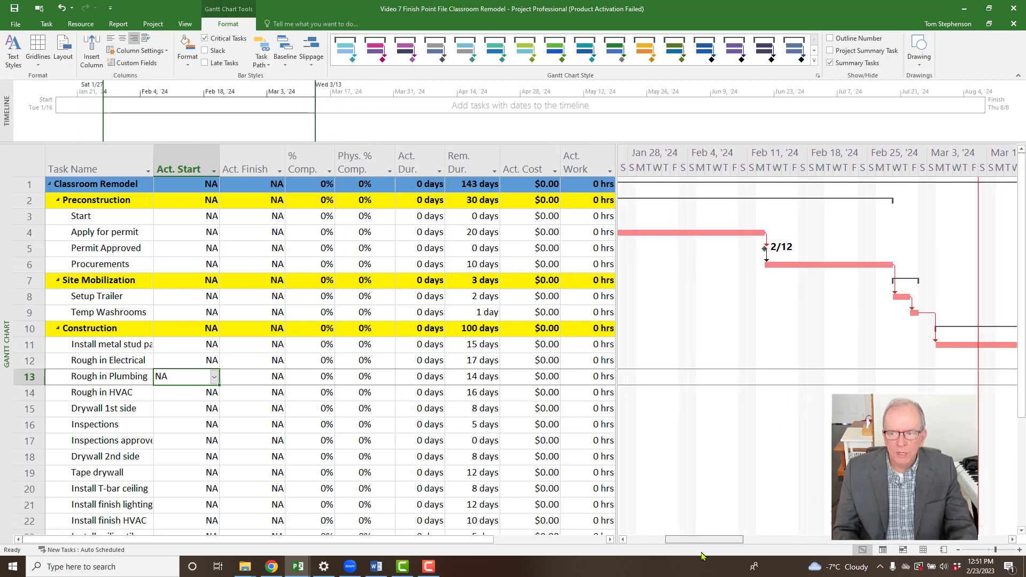
{"action": "left_click_drag", "start_coordinate": [616, 328], "coordinate": [396, 392]}
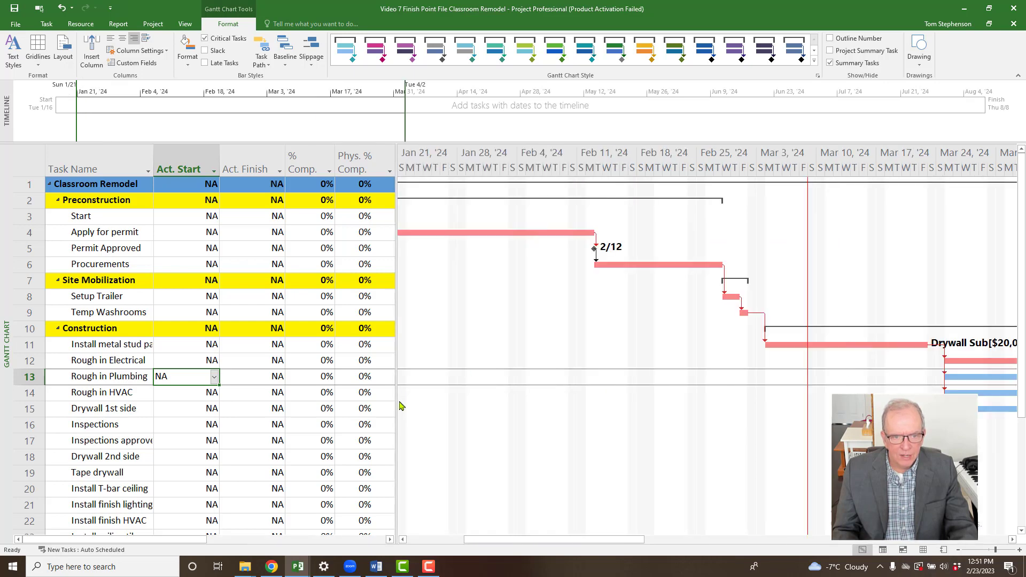
{"action": "left_click_drag", "start_coordinate": [573, 541], "coordinate": [557, 549]}
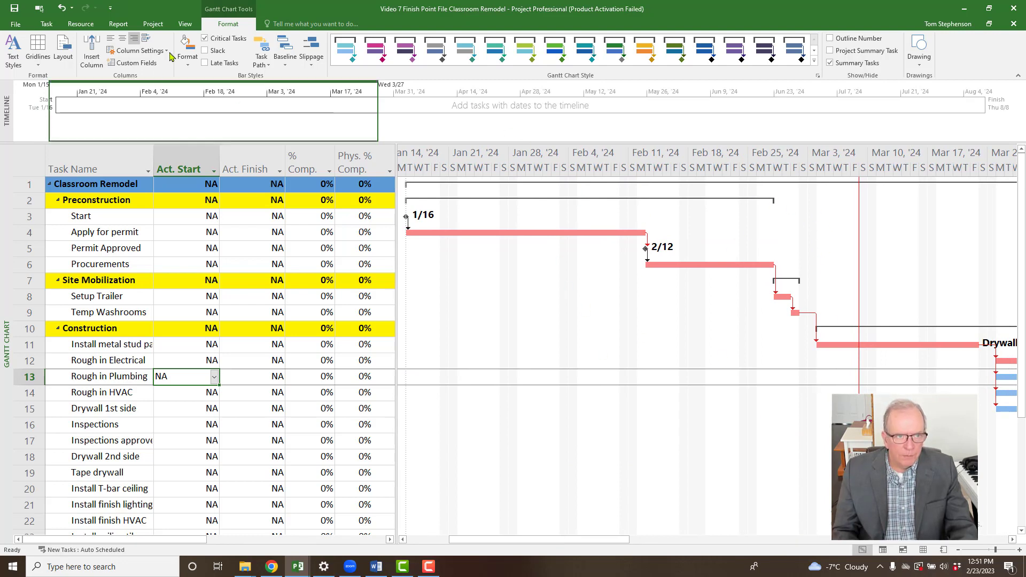
Draw a horizontal arrow on the Gantt chart from the status date line back to the project start, just above the Drywall 1st side row's middle.
{"action": "left_click", "coordinate": [919, 67]}
{"action": "left_click", "coordinate": [932, 77]}
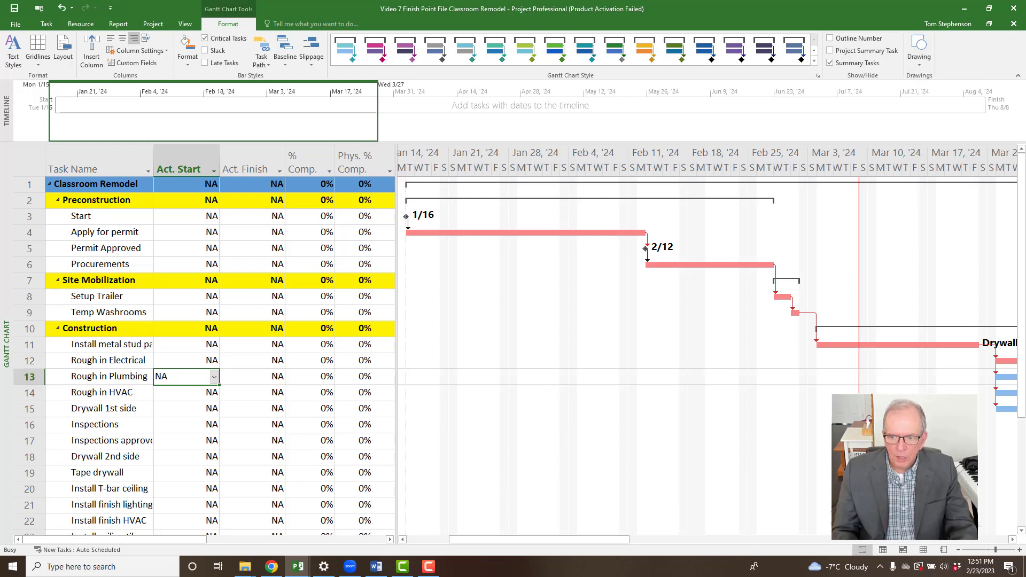
{"action": "left_click_drag", "start_coordinate": [855, 402], "coordinate": [414, 402]}
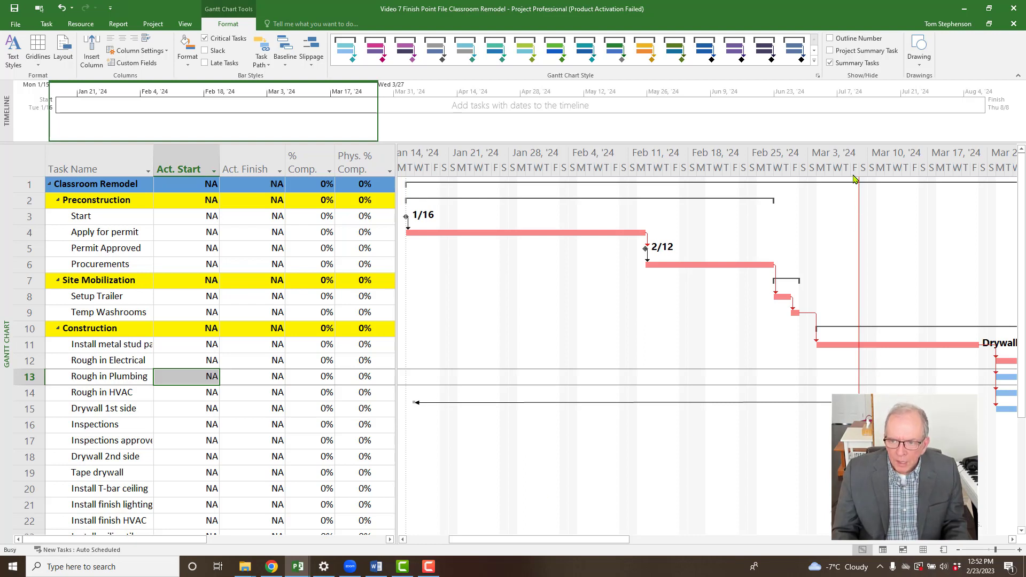
{"action": "left_click", "coordinate": [152, 24]}
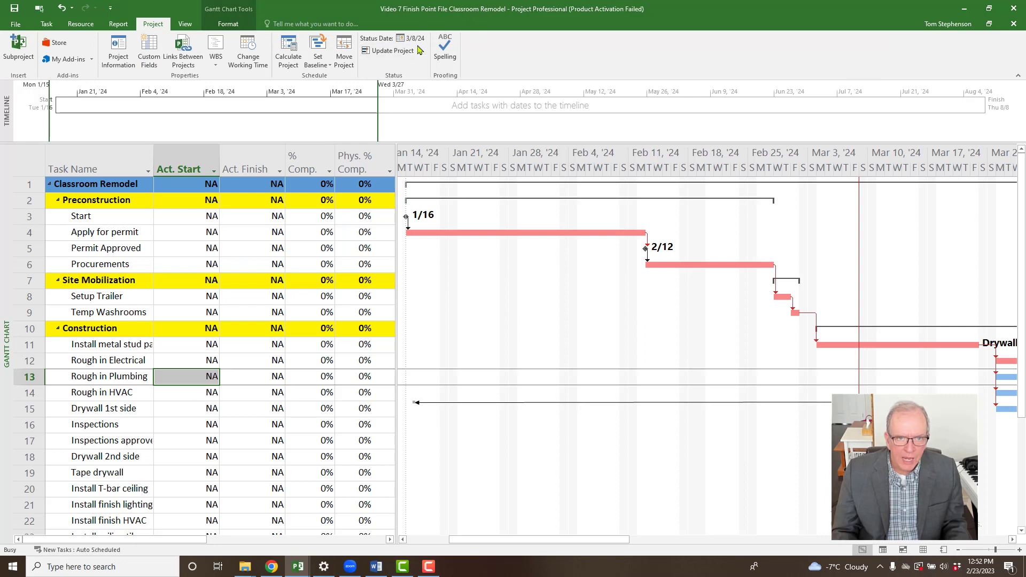
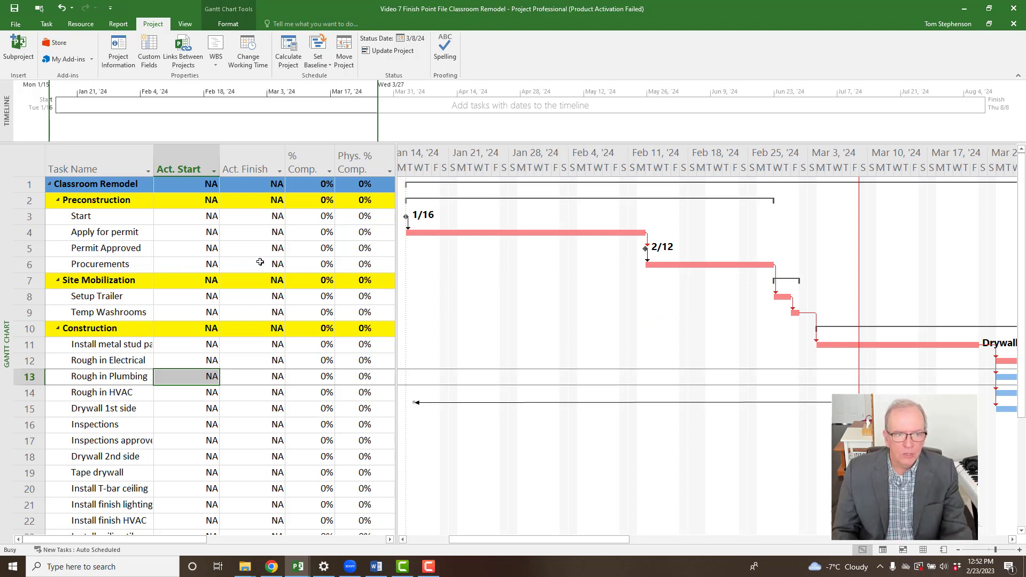
{"action": "mouse_move", "coordinate": [422, 233]}
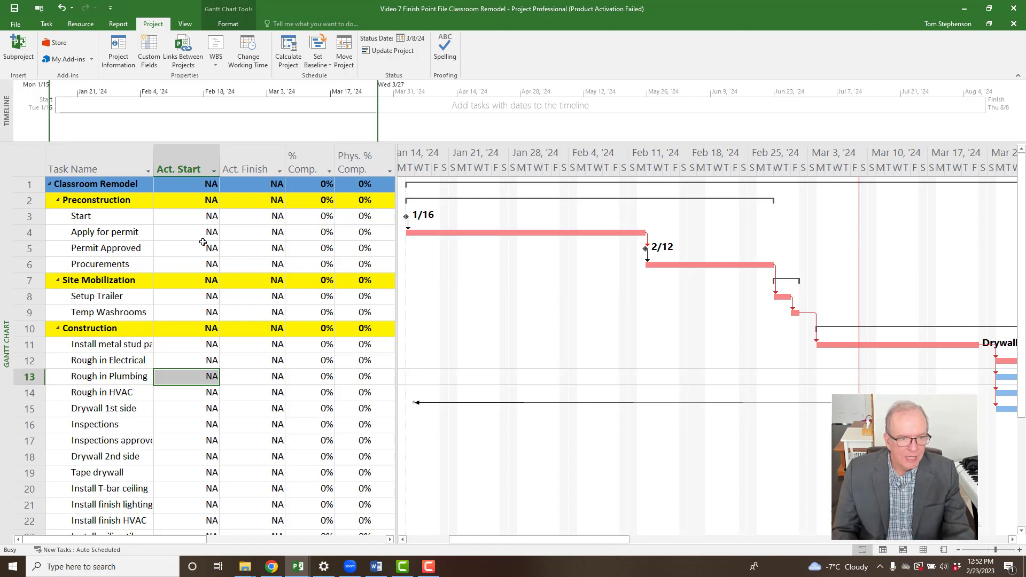
{"action": "left_click", "coordinate": [208, 218]}
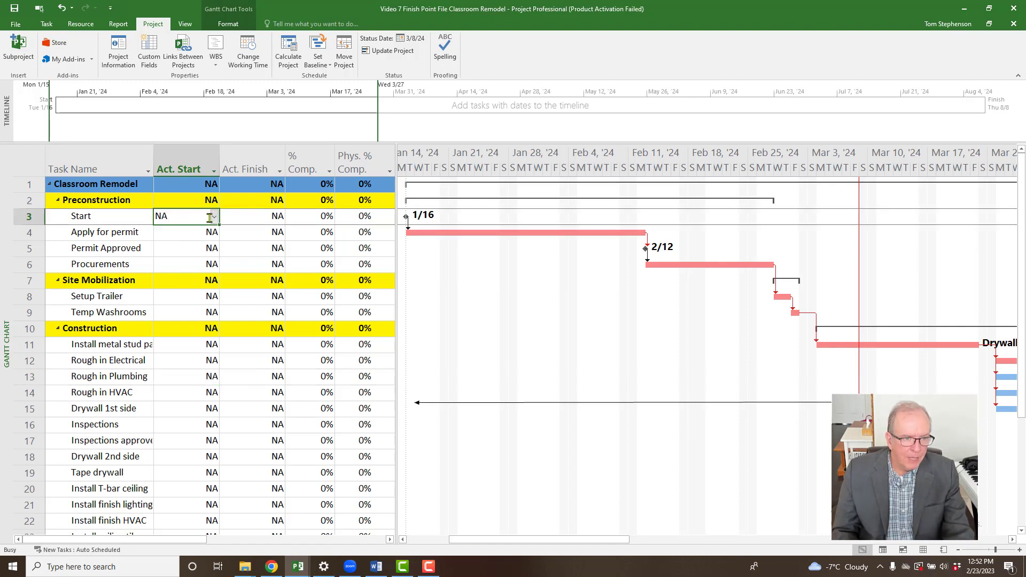
{"action": "left_click", "coordinate": [214, 217]}
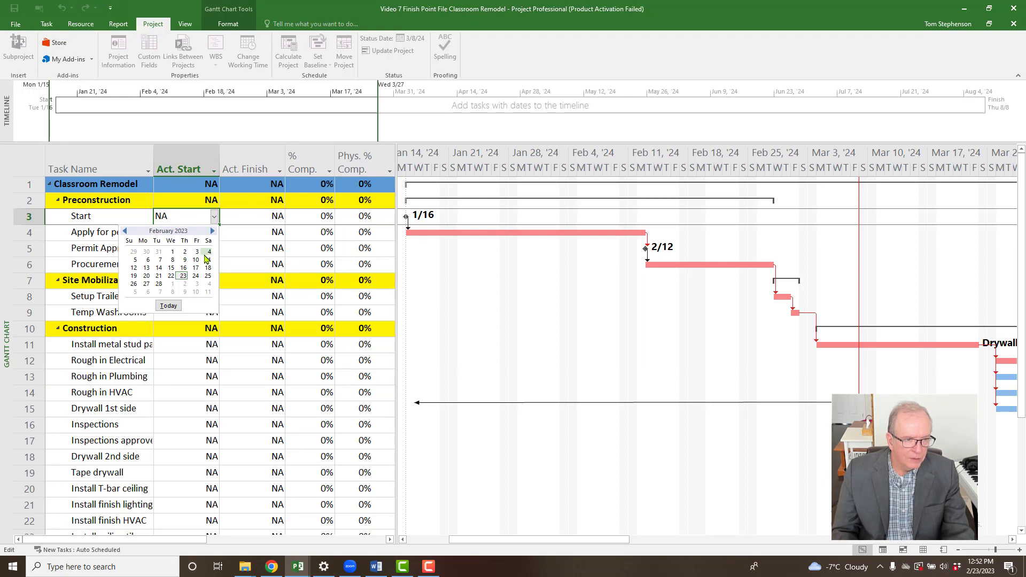
{"action": "left_click", "coordinate": [238, 231]}
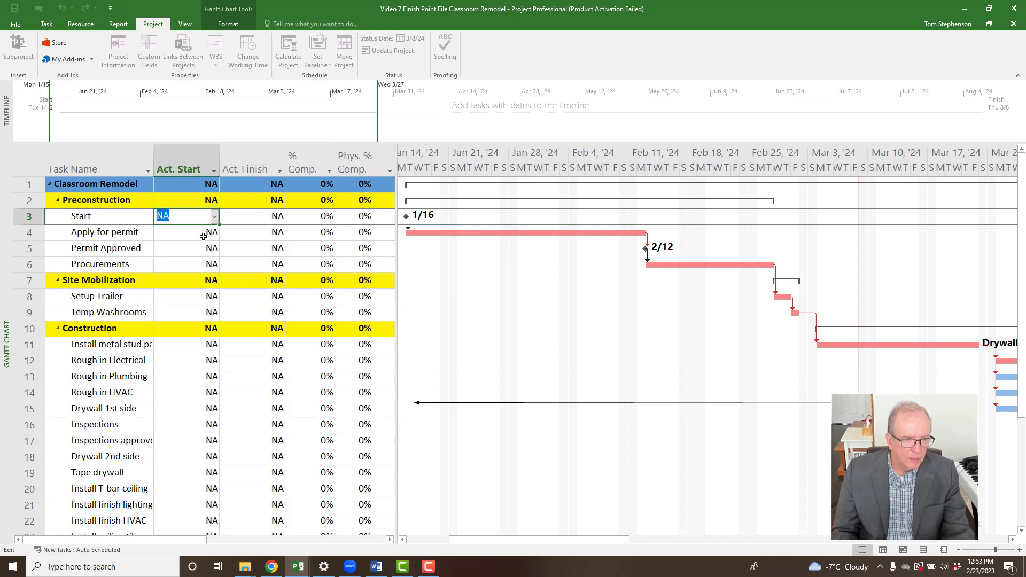
{"action": "left_click", "coordinate": [215, 217]}
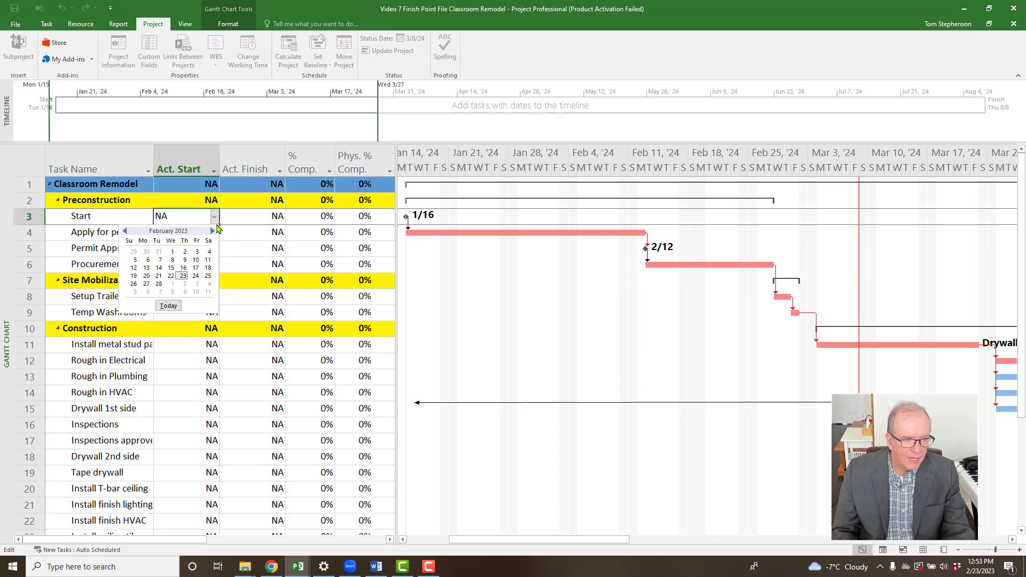
{"action": "left_click", "coordinate": [125, 232]}
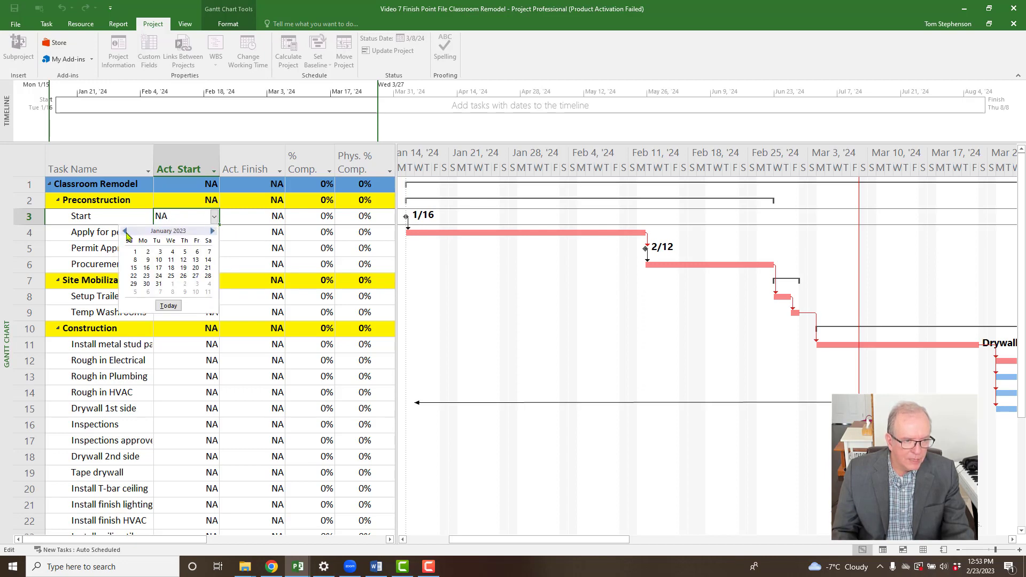
{"action": "left_click", "coordinate": [159, 268]}
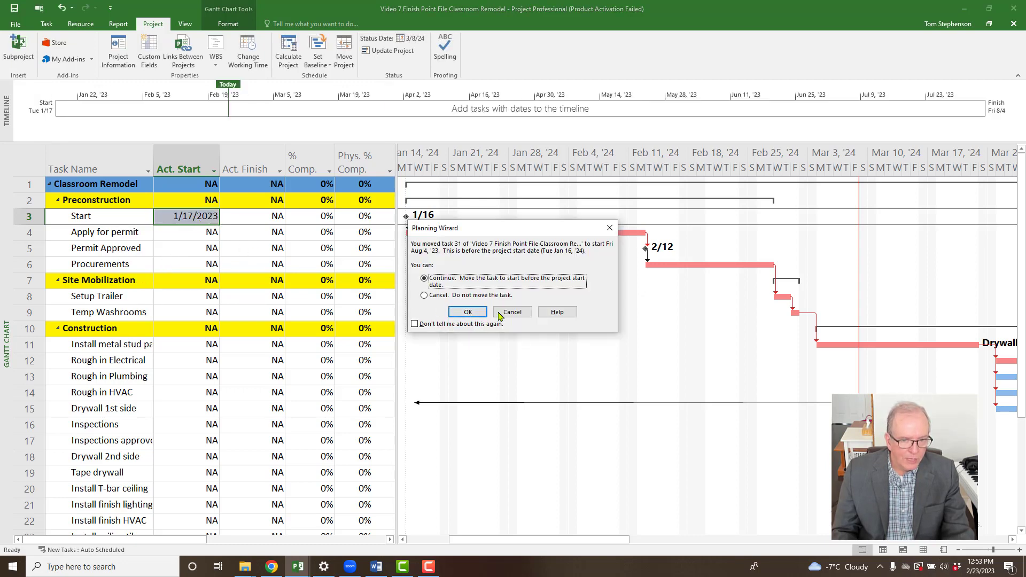
{"action": "left_click", "coordinate": [609, 228]}
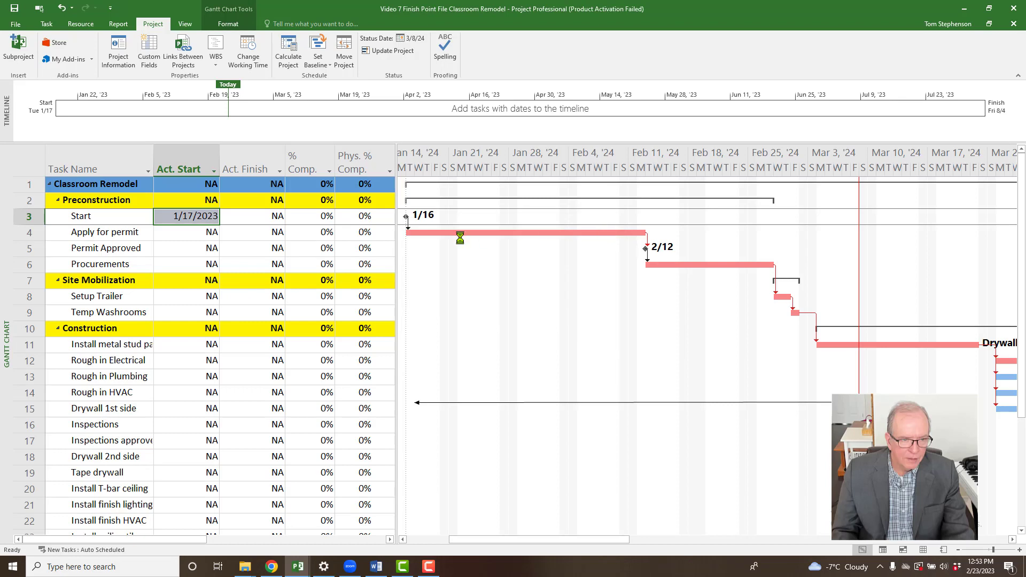
Set the Start milestone's actual start to January 17, 2024.
{"action": "left_click", "coordinate": [215, 219]}
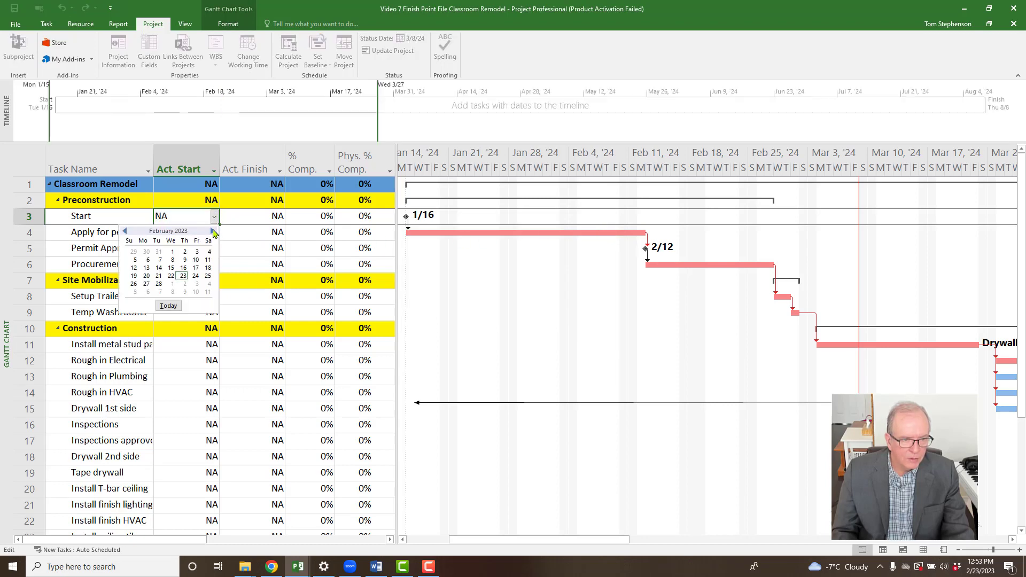
{"action": "double_click", "coordinate": [213, 231]}
{"action": "double_click", "coordinate": [213, 231]}
{"action": "triple_click", "coordinate": [213, 232]}
{"action": "double_click", "coordinate": [213, 231]}
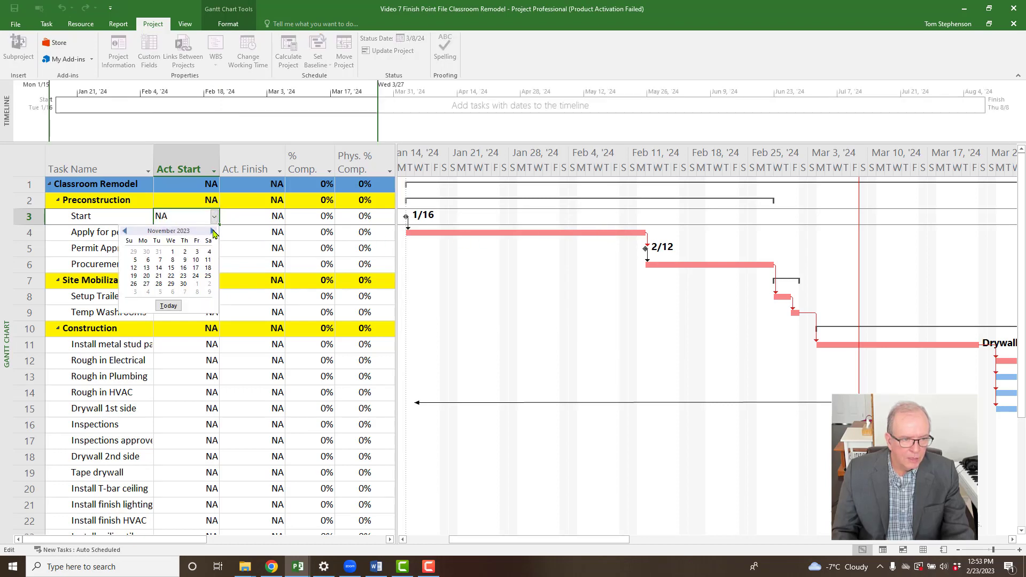
{"action": "double_click", "coordinate": [213, 231]}
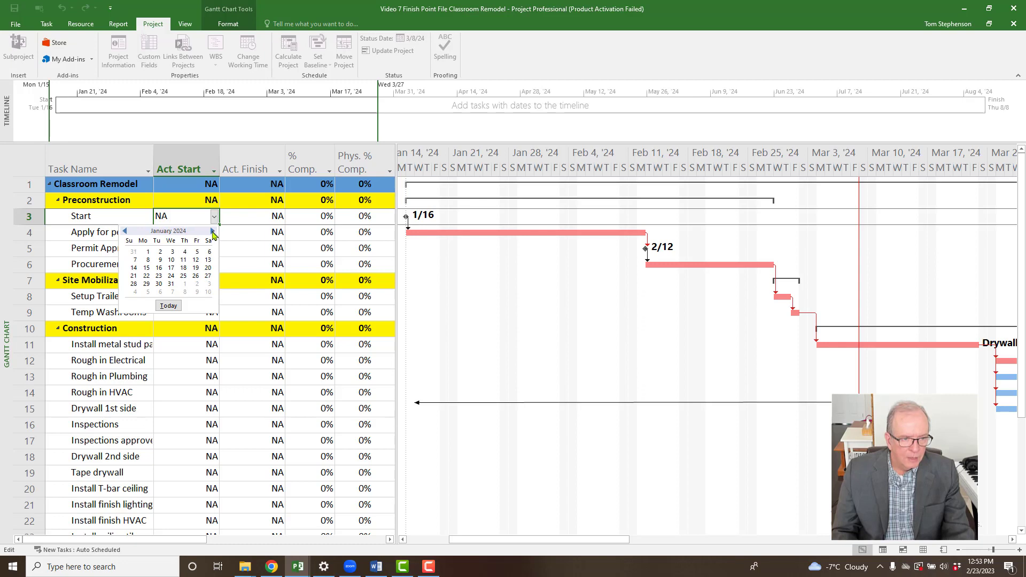
{"action": "left_click", "coordinate": [171, 268]}
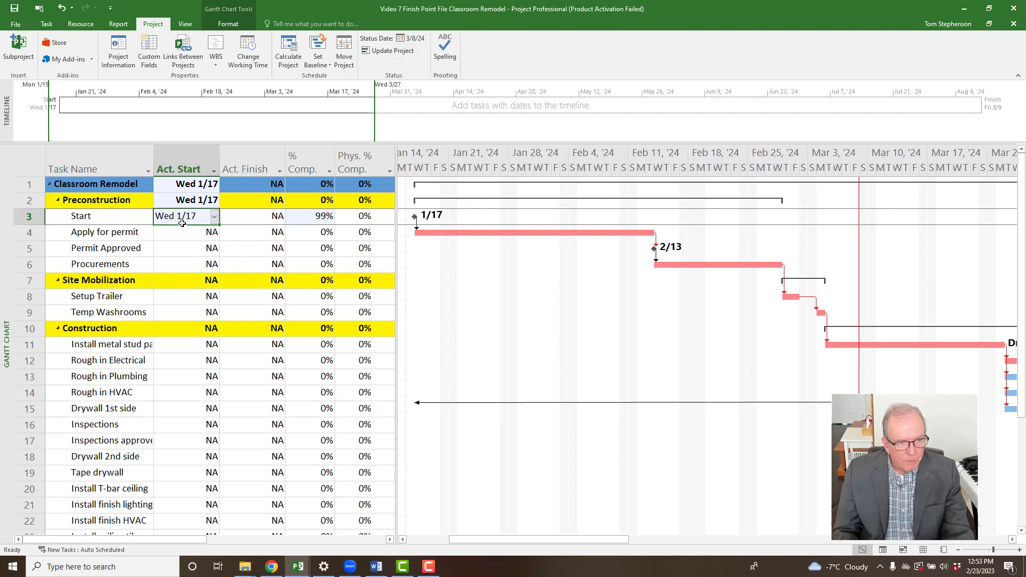
Mark the Start milestone as 100% complete.
{"action": "left_click", "coordinate": [321, 217]}
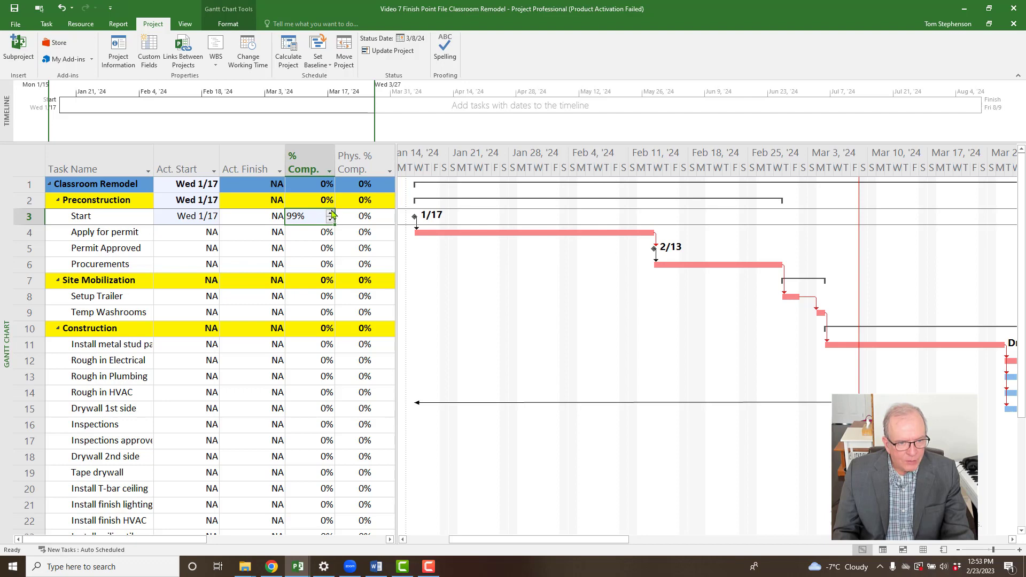
{"action": "left_click", "coordinate": [330, 213]}
{"action": "left_click", "coordinate": [321, 231]}
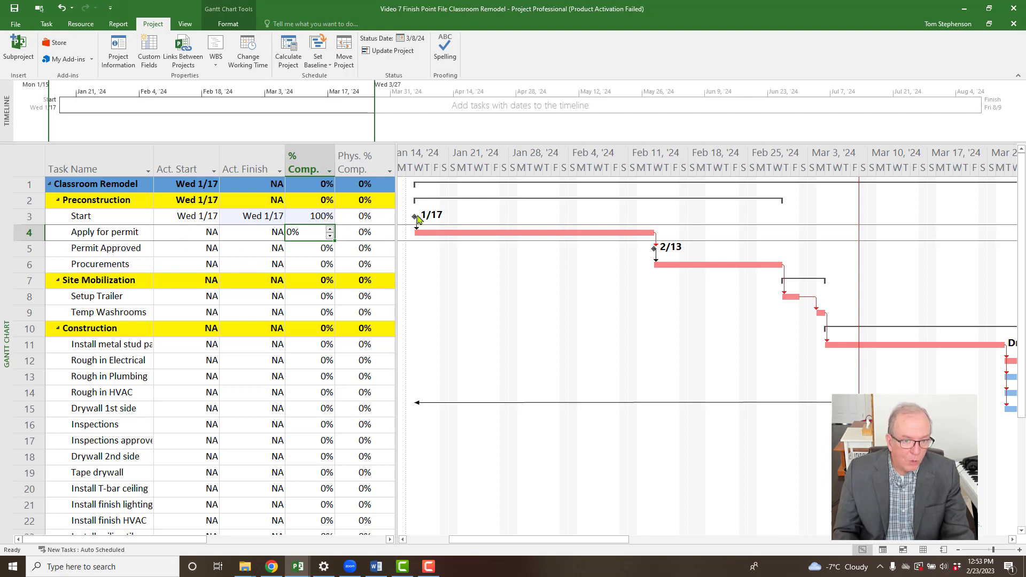
Widen the task table and insert a Duration column before the Actual Start column.
{"action": "mouse_move", "coordinate": [422, 232]}
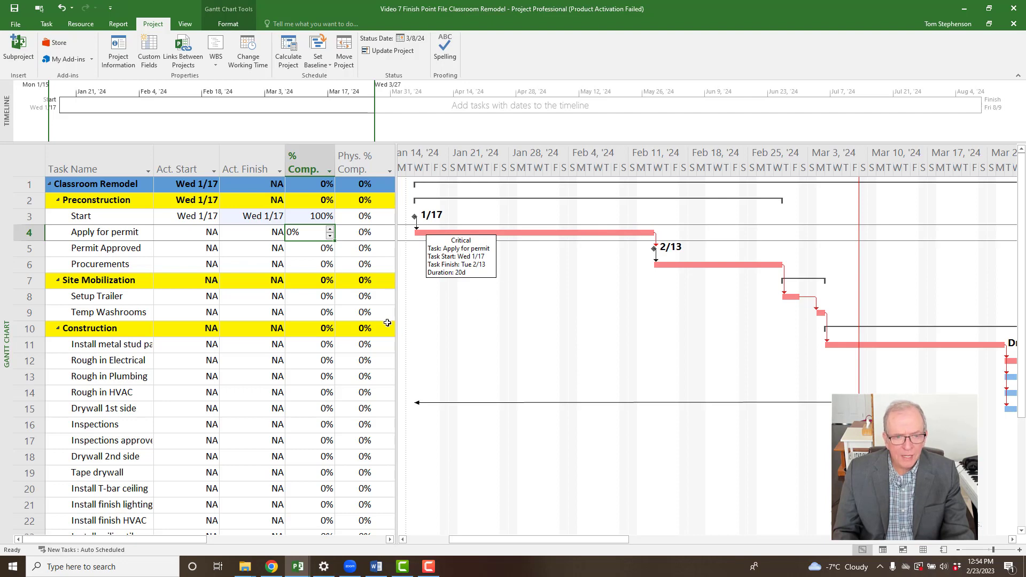
{"action": "left_click_drag", "start_coordinate": [395, 313], "coordinate": [444, 313]}
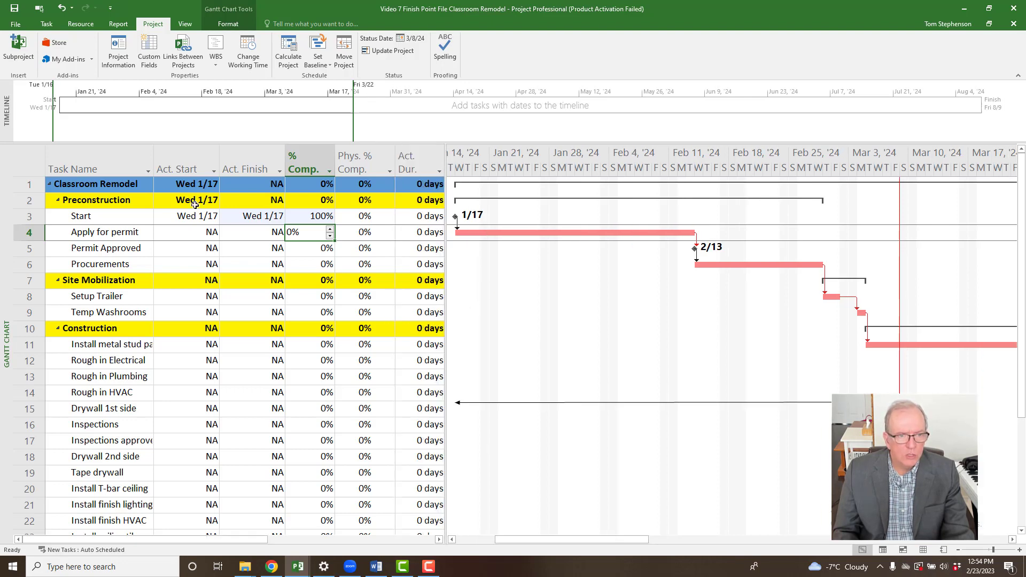
{"action": "left_click", "coordinate": [167, 163]}
{"action": "right_click", "coordinate": [166, 166]}
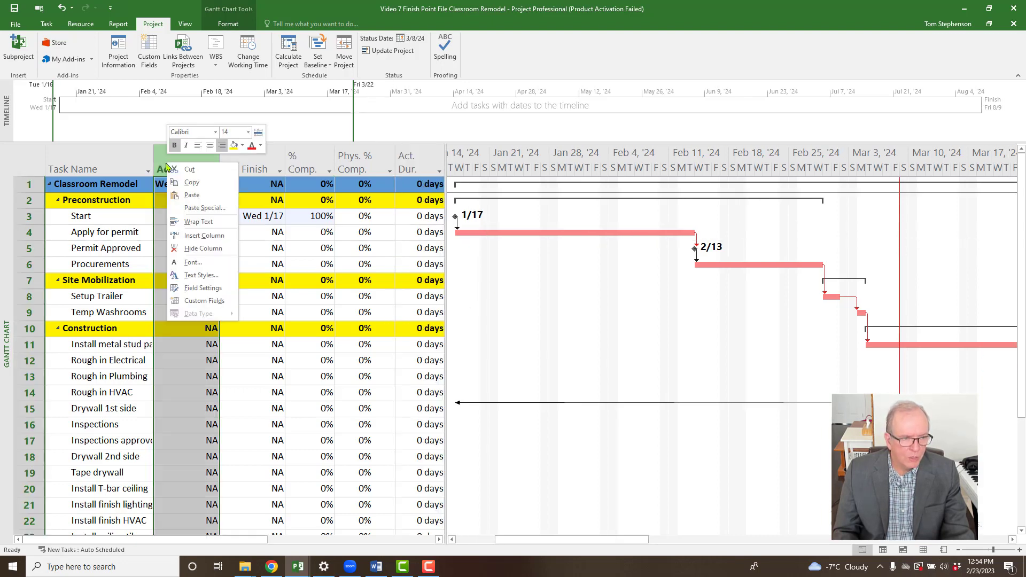
{"action": "left_click", "coordinate": [204, 235]}
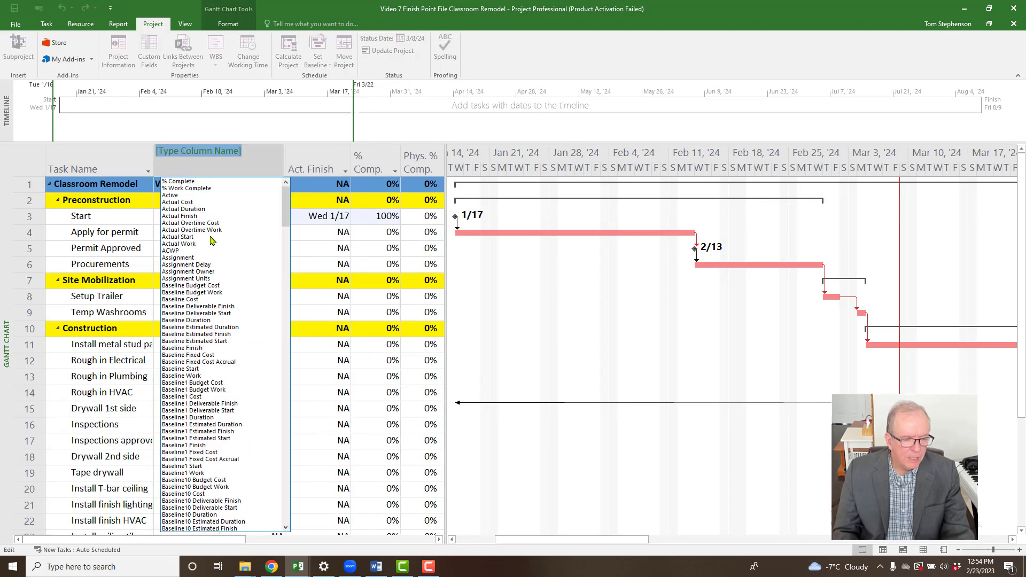
{"action": "type", "text": "date1"}
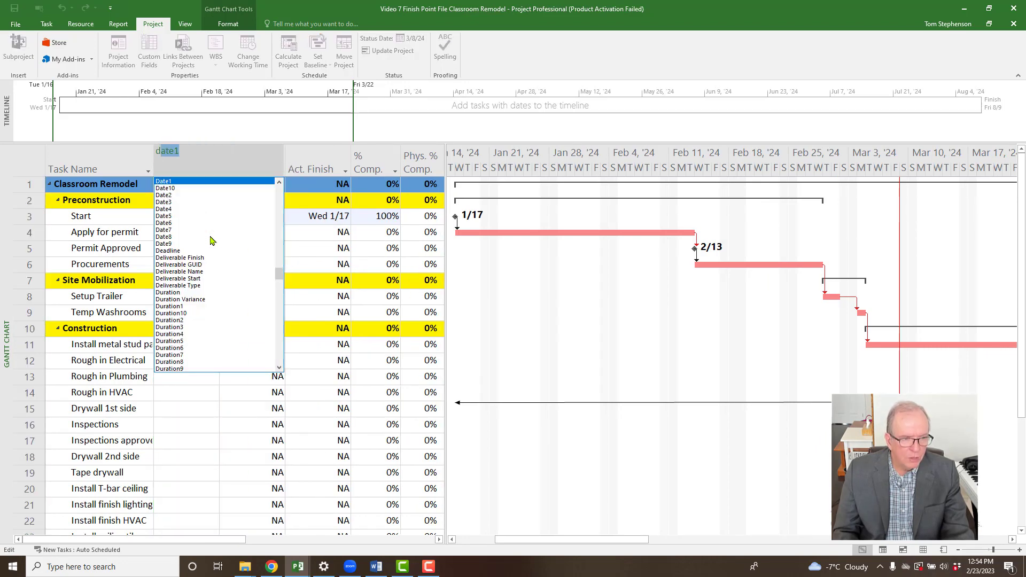
{"action": "left_click", "coordinate": [185, 293]}
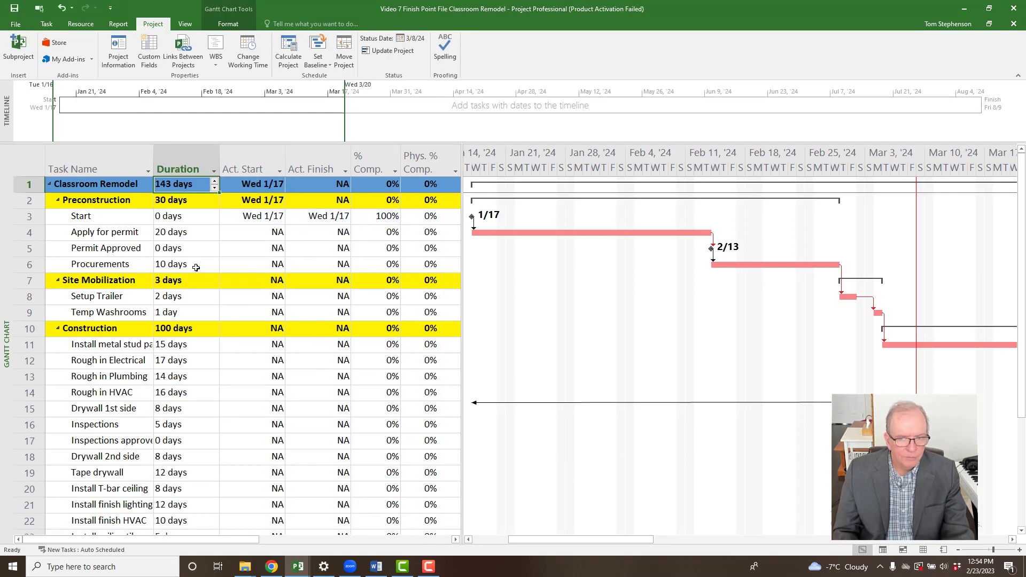
Set the Apply for permit task's duration to 22 days and mark it 100% complete.
{"action": "left_click", "coordinate": [209, 233]}
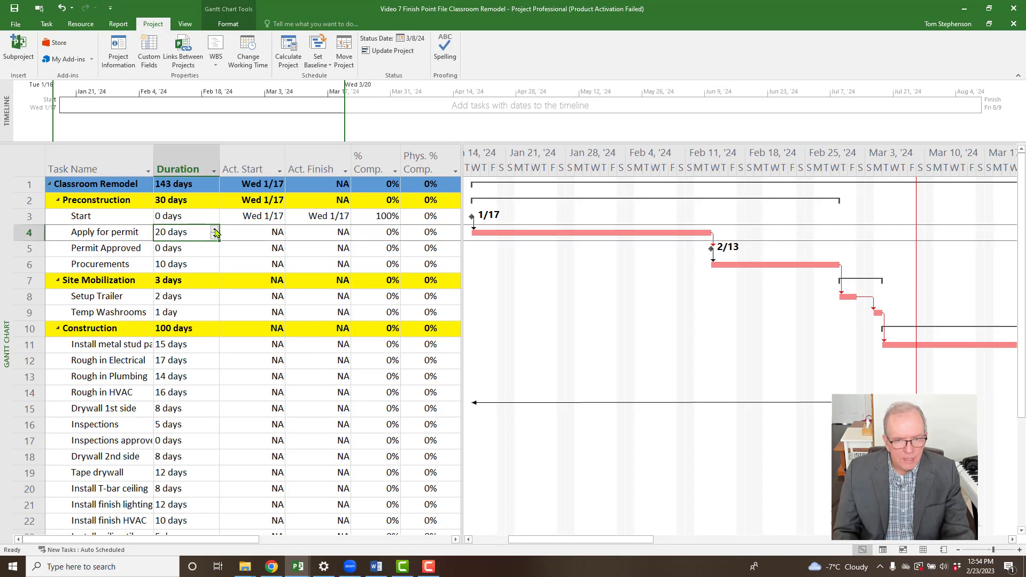
{"action": "left_click", "coordinate": [215, 230]}
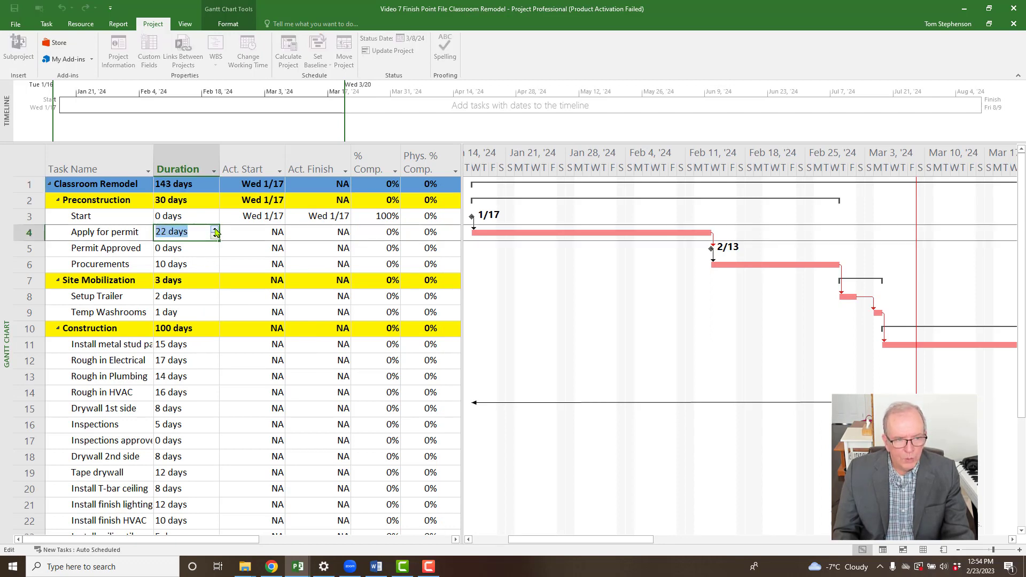
{"action": "left_click", "coordinate": [197, 267]}
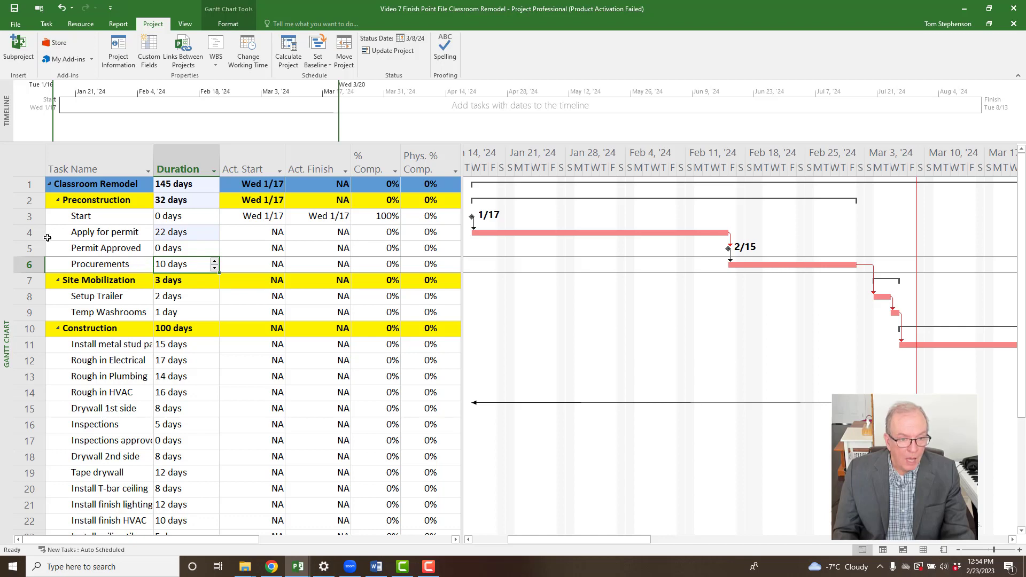
{"action": "left_click", "coordinate": [380, 235]}
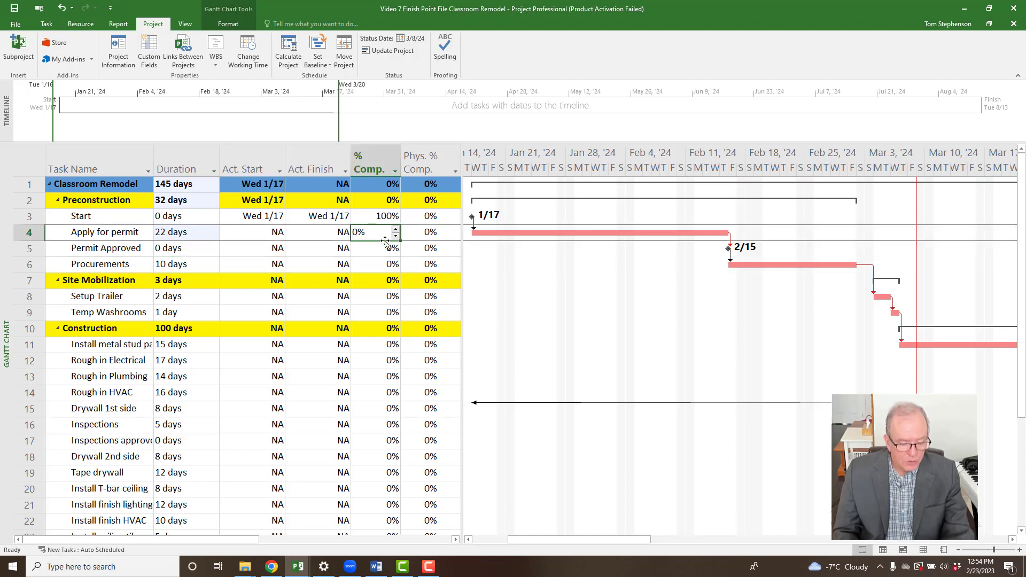
{"action": "type", "text": "100"}
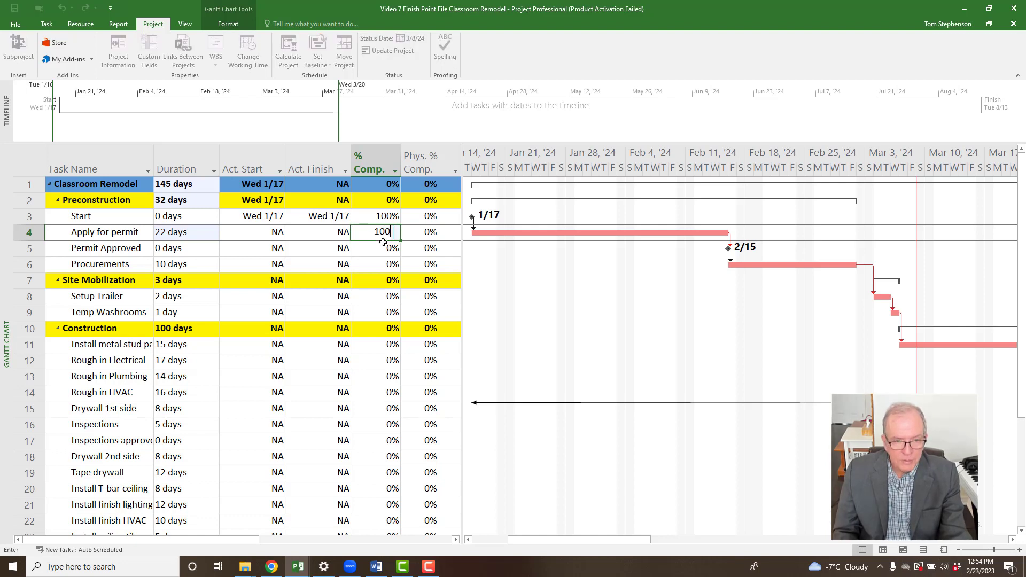
{"action": "left_click", "coordinate": [386, 262]}
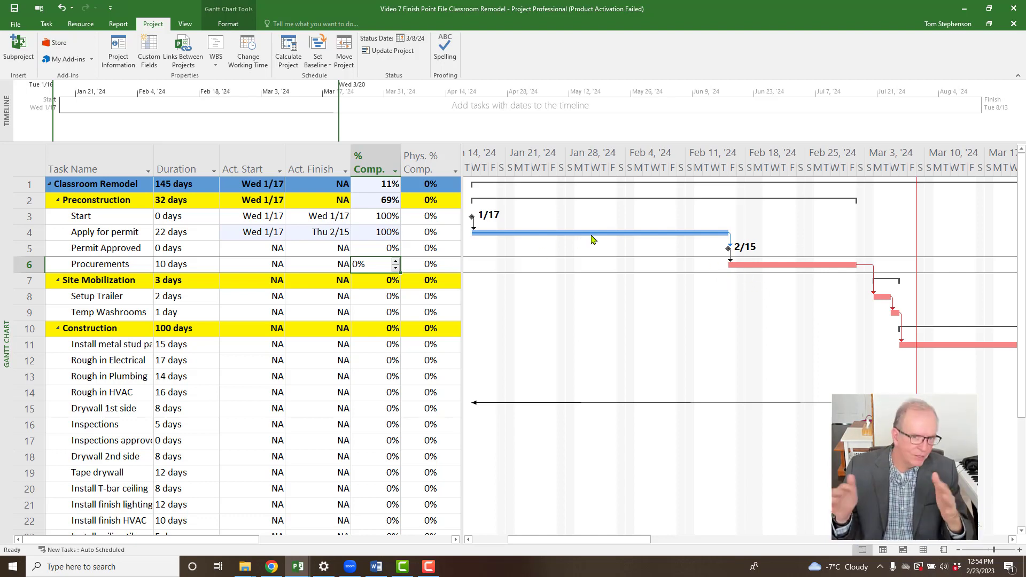
{"action": "mouse_move", "coordinate": [592, 239]}
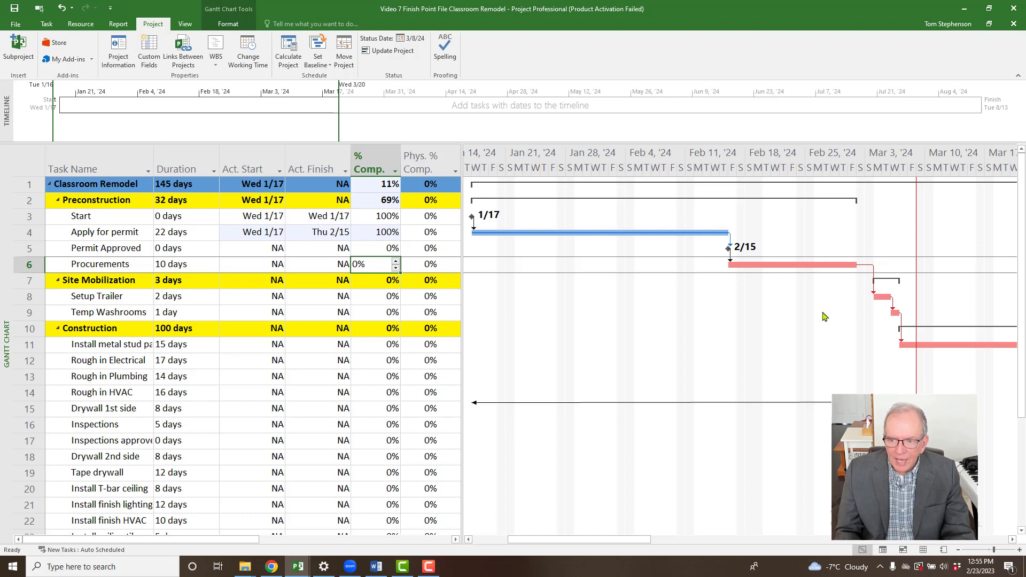
Mark the Setup Trailer task as 100% complete ahead of its unfinished predecessor, Procurements.
{"action": "left_click", "coordinate": [71, 297]}
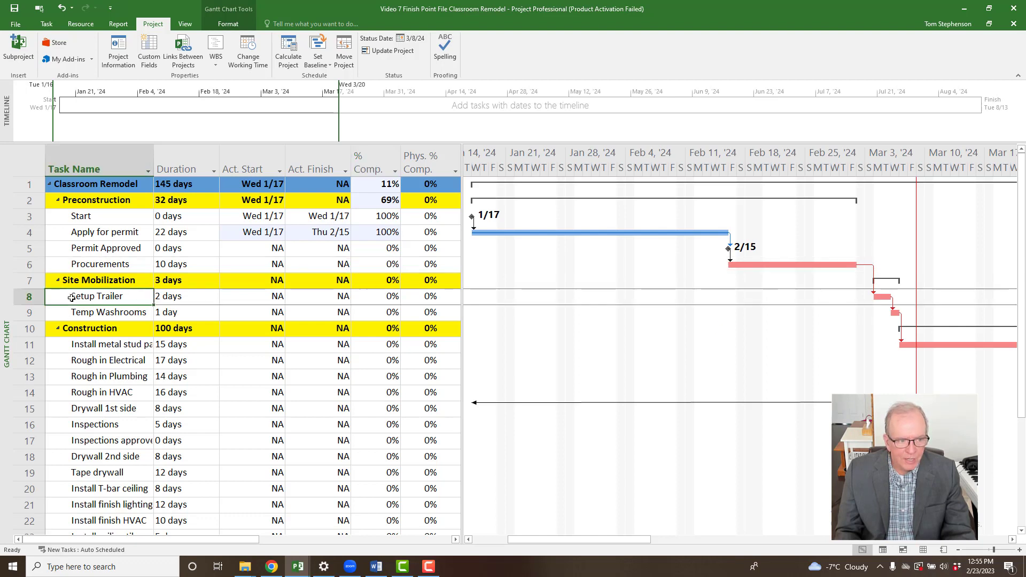
{"action": "left_click", "coordinate": [46, 25]}
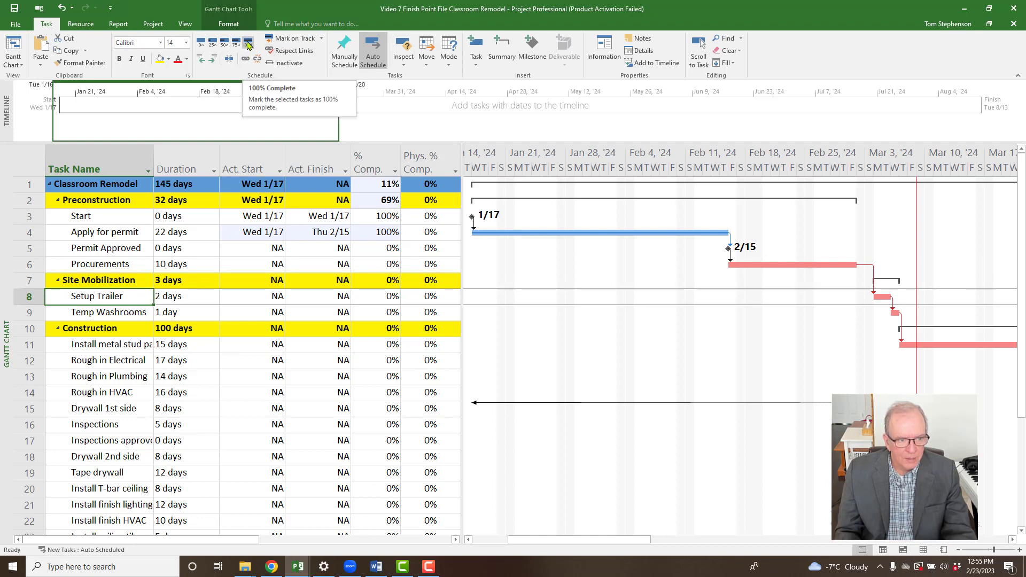
{"action": "left_click", "coordinate": [248, 42]}
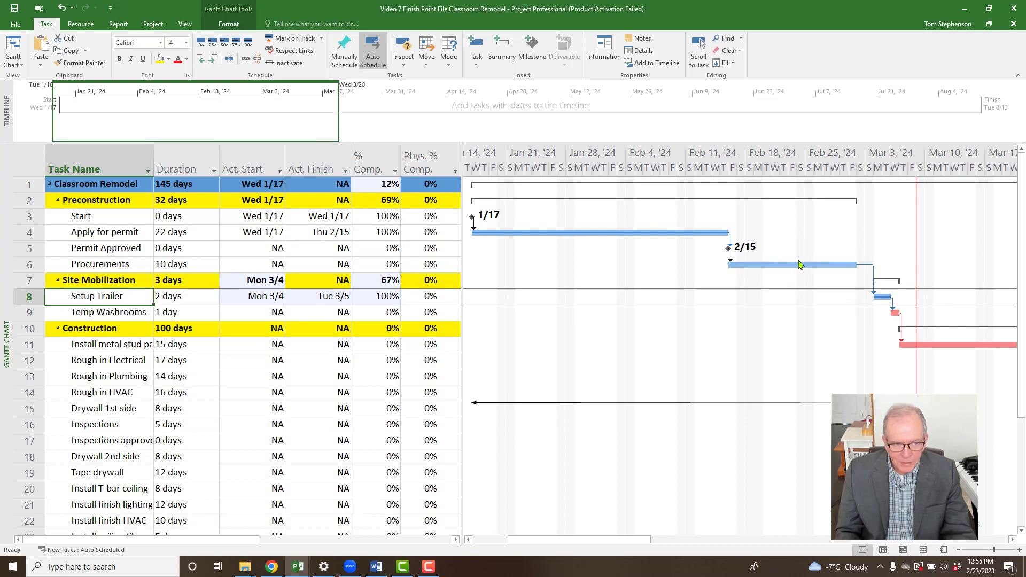
Set the Procurements task's duration to 12 days and inspect its link to Setup Trailer on the Gantt chart.
{"action": "left_click", "coordinate": [198, 266]}
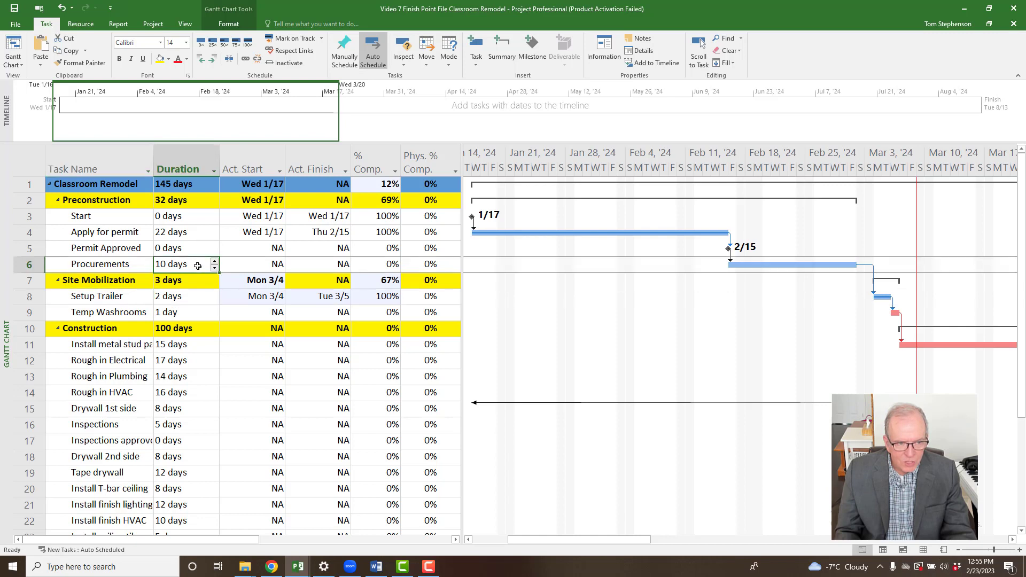
{"action": "left_click", "coordinate": [214, 262]}
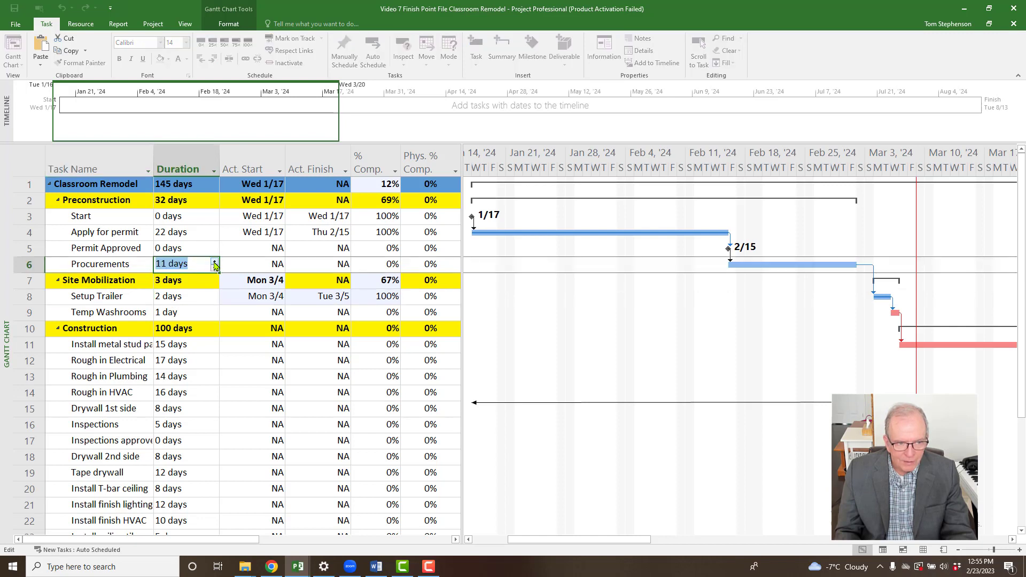
{"action": "left_click", "coordinate": [178, 361]}
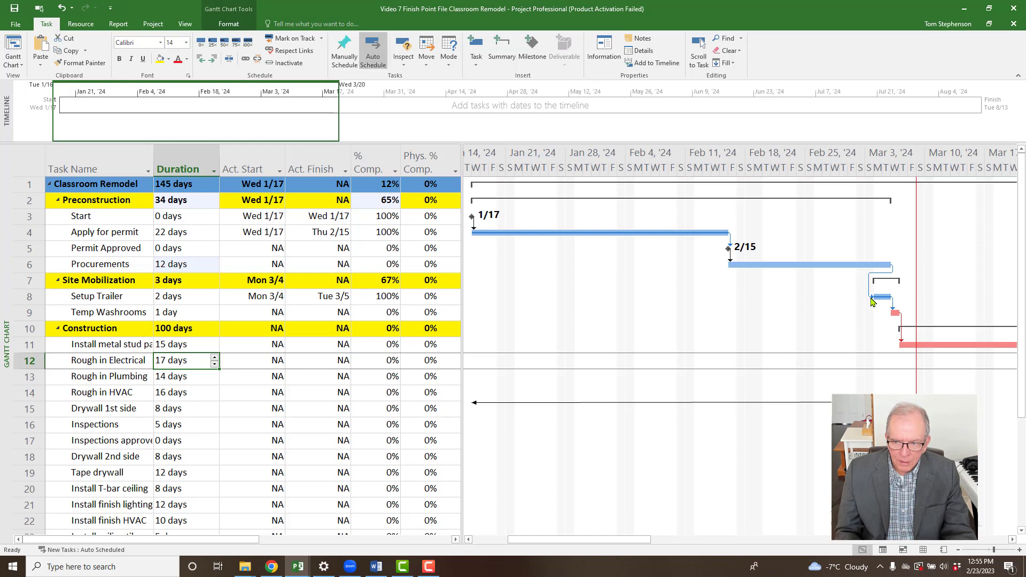
{"action": "mouse_move", "coordinate": [871, 302]}
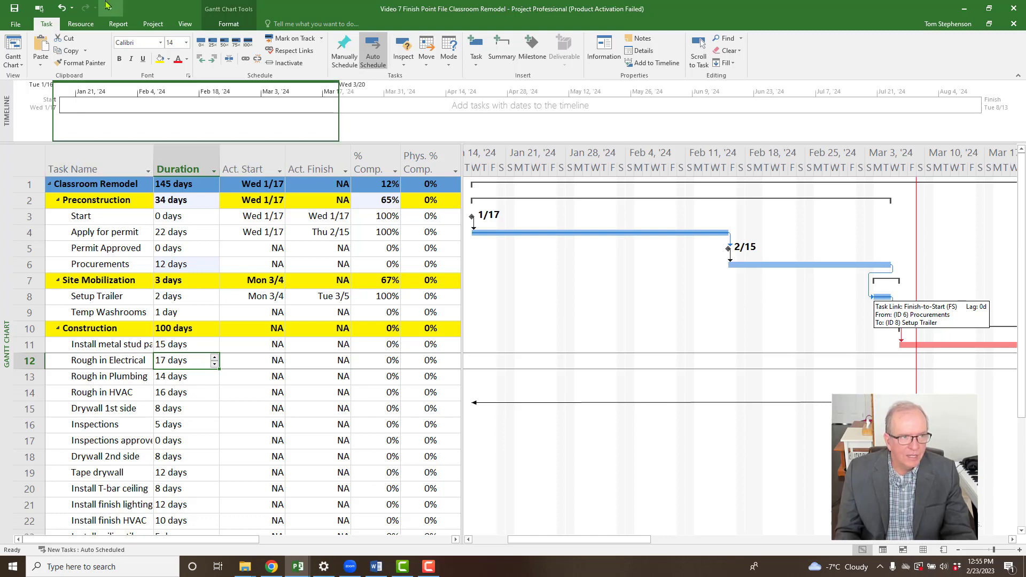
Undo the Procurements duration change and the Setup Trailer completion.
{"action": "left_click", "coordinate": [60, 12]}
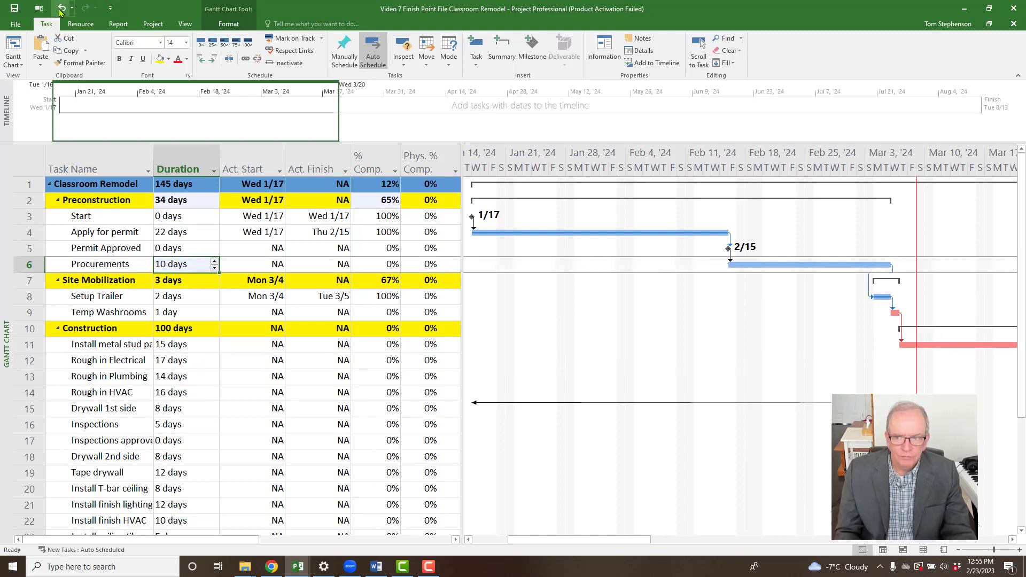
{"action": "left_click", "coordinate": [61, 11]}
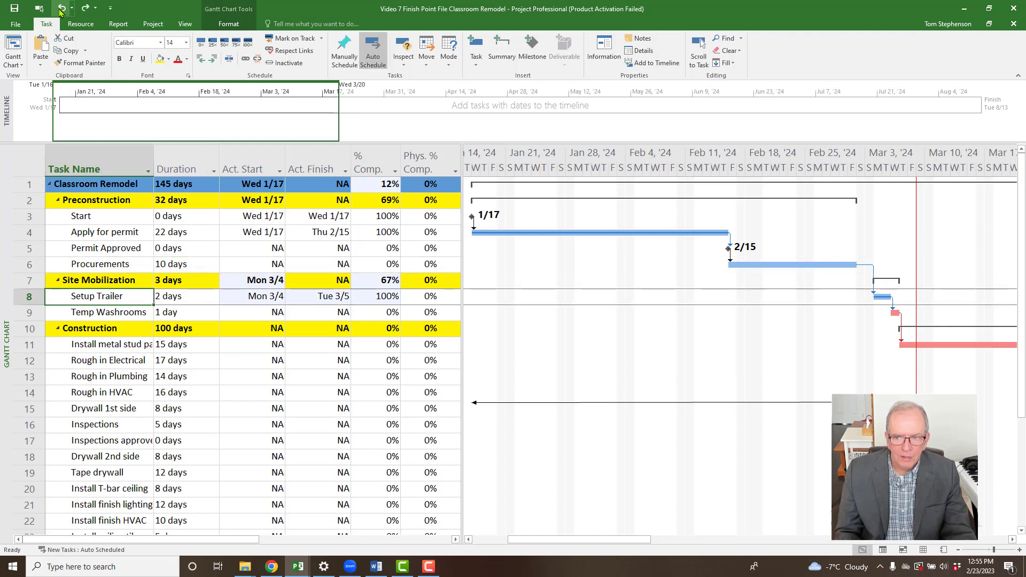
{"action": "left_click", "coordinate": [60, 12]}
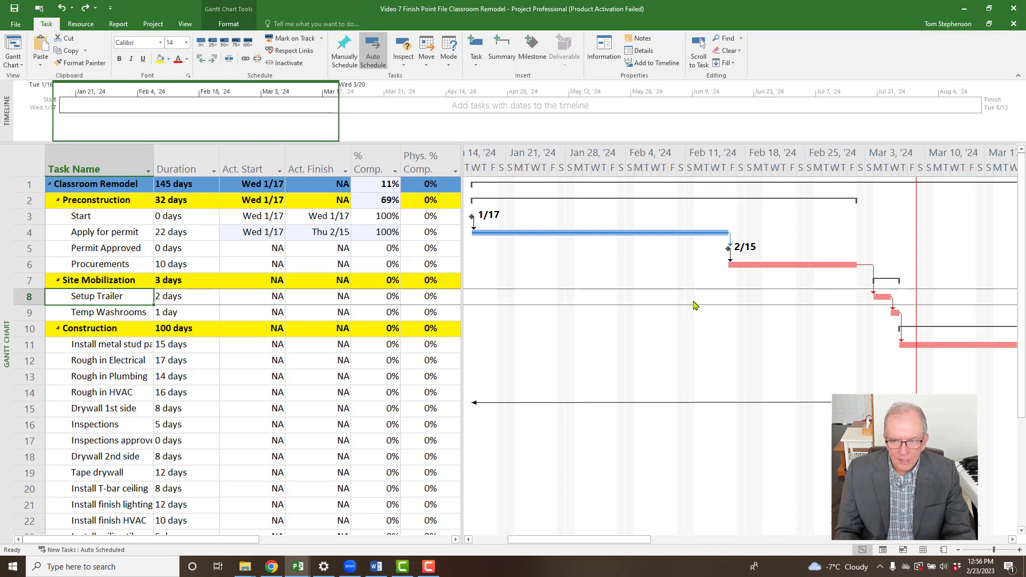
{"action": "left_click", "coordinate": [194, 266]}
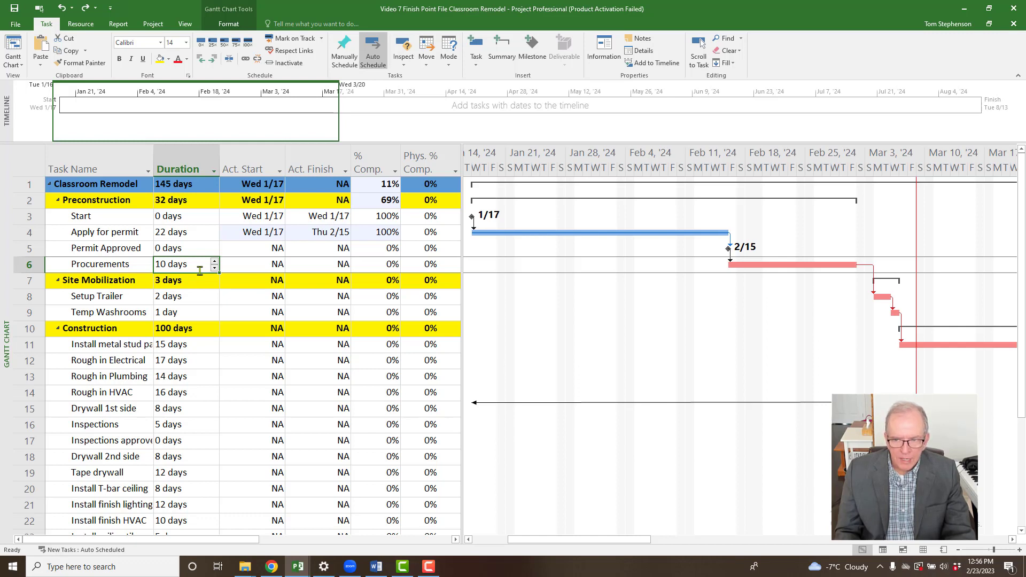
{"action": "left_click", "coordinate": [183, 300]}
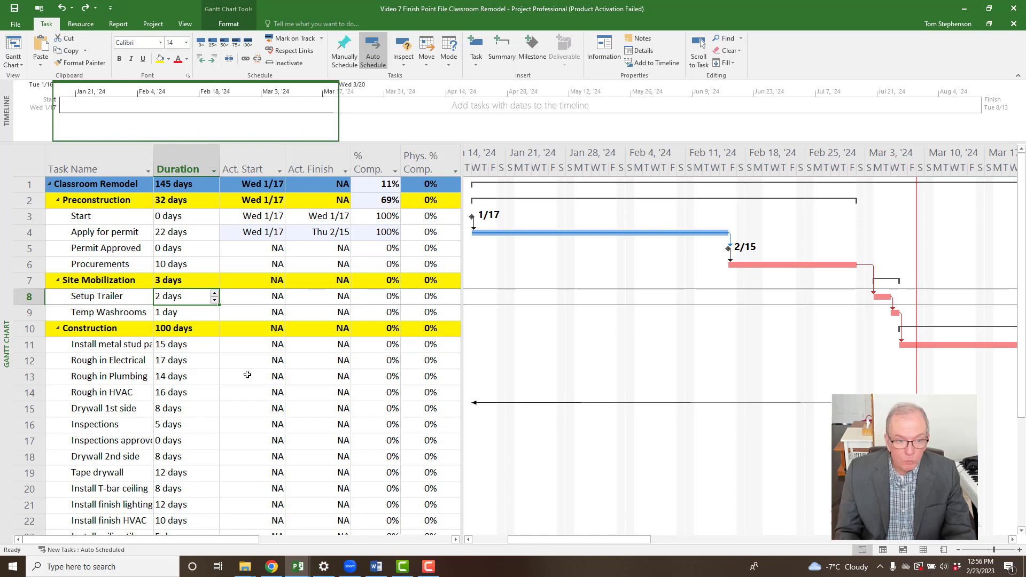
{"action": "left_click", "coordinate": [285, 293]}
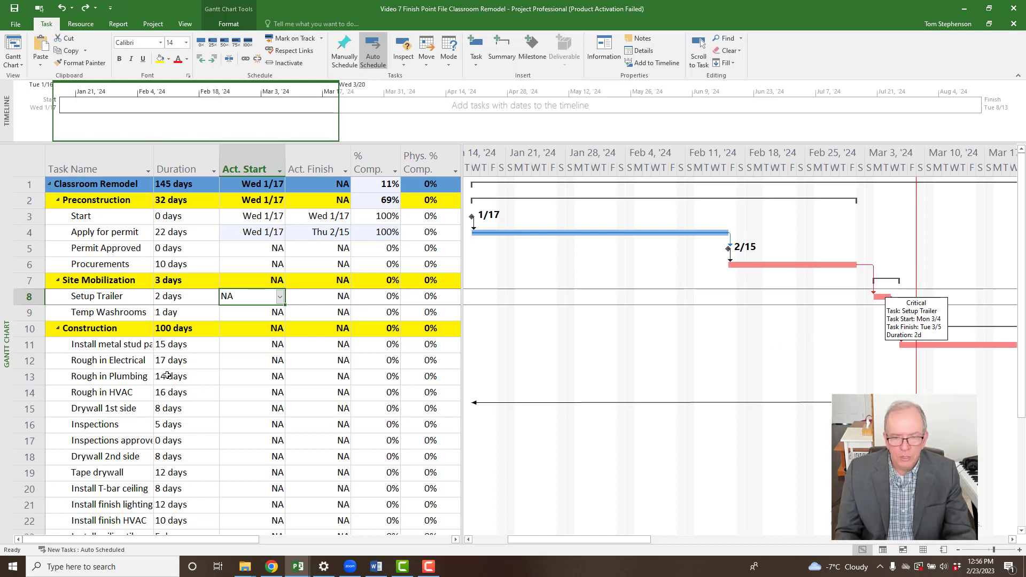
{"action": "left_click", "coordinate": [138, 359]}
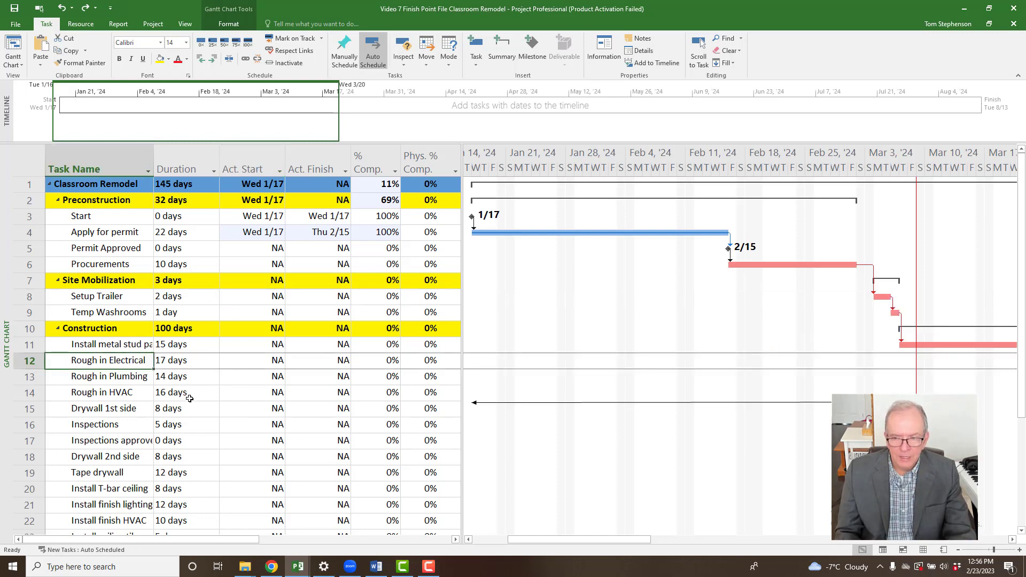
Try adding lag to the Finish-to-Start link between Setup Trailer and Temp Washrooms, and undo it.
{"action": "left_click", "coordinate": [131, 313]}
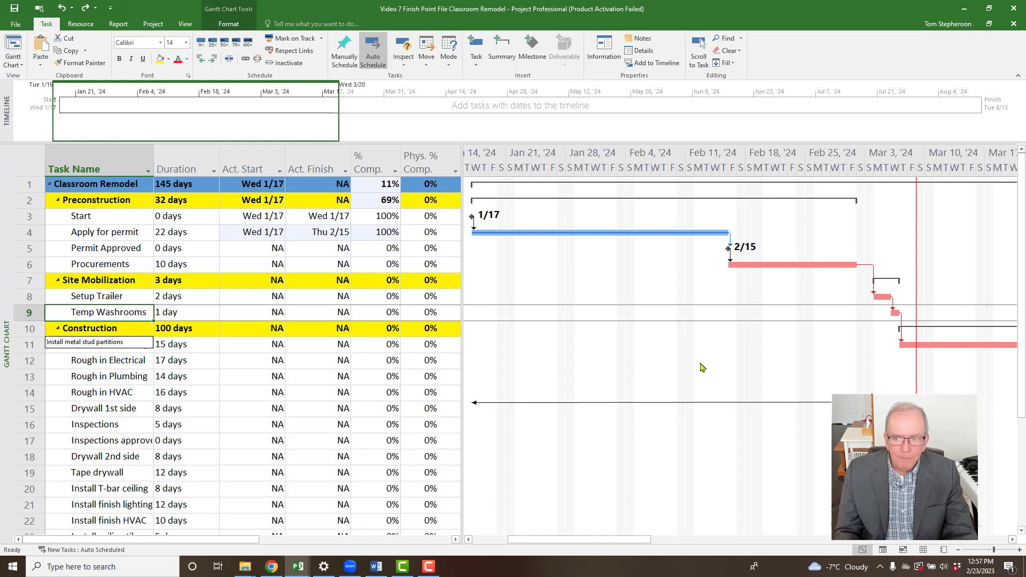
{"action": "double_click", "coordinate": [893, 305]}
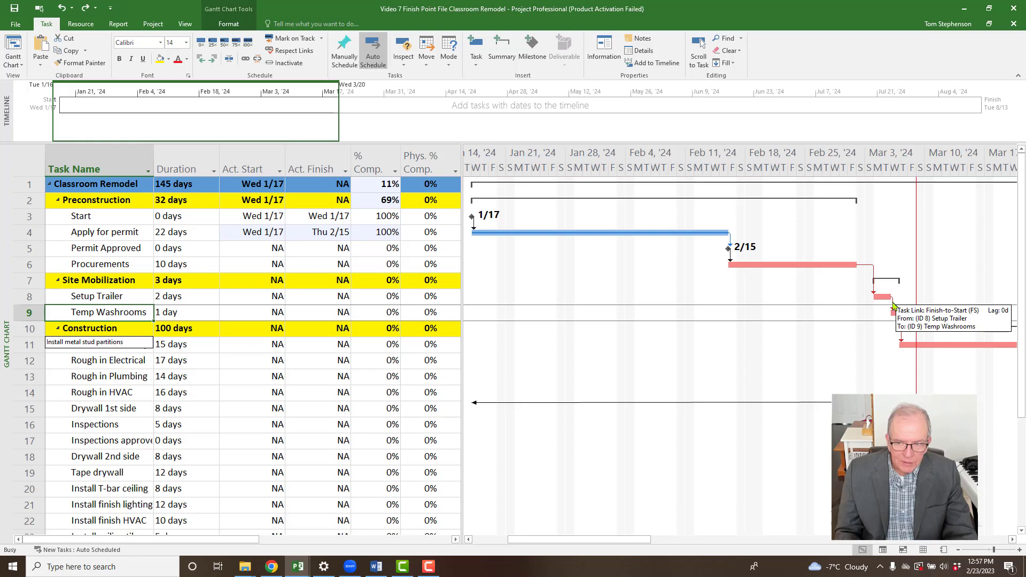
{"action": "left_click", "coordinate": [592, 286]}
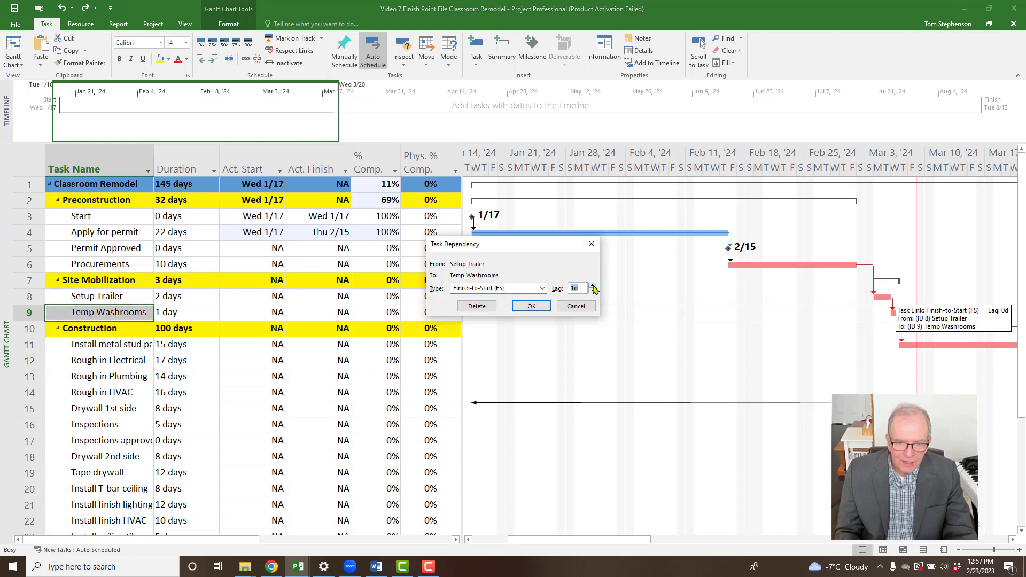
{"action": "left_click", "coordinate": [543, 312]}
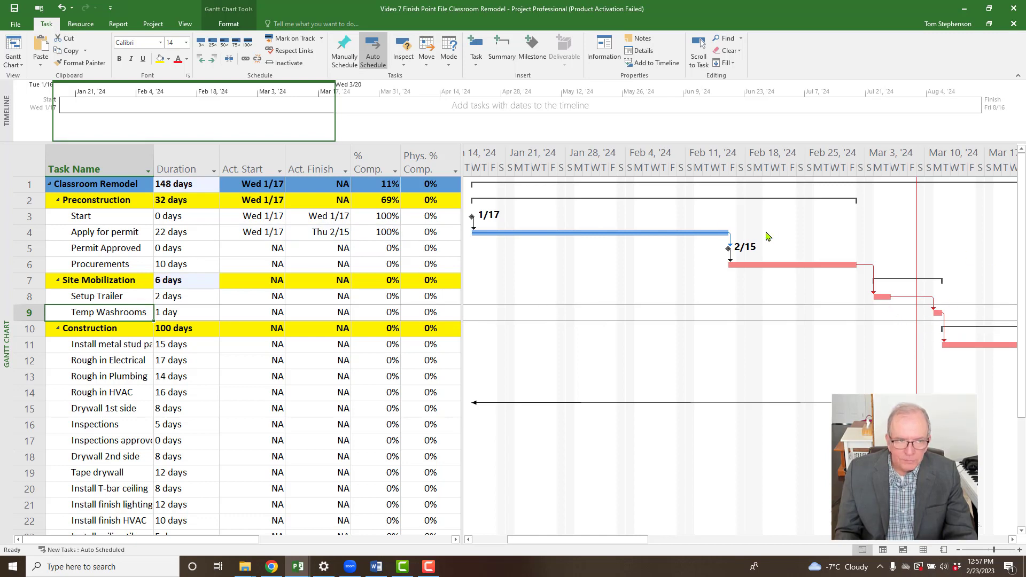
{"action": "left_click", "coordinate": [62, 8]}
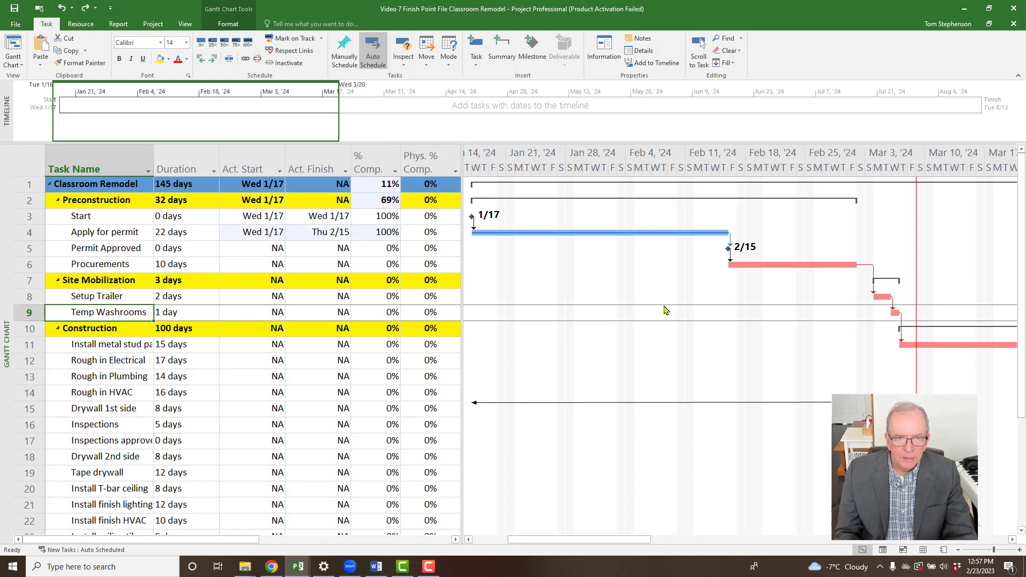
Move the incomplete parts of the Temp Washrooms task forward to the status date.
{"action": "left_click", "coordinate": [428, 69]}
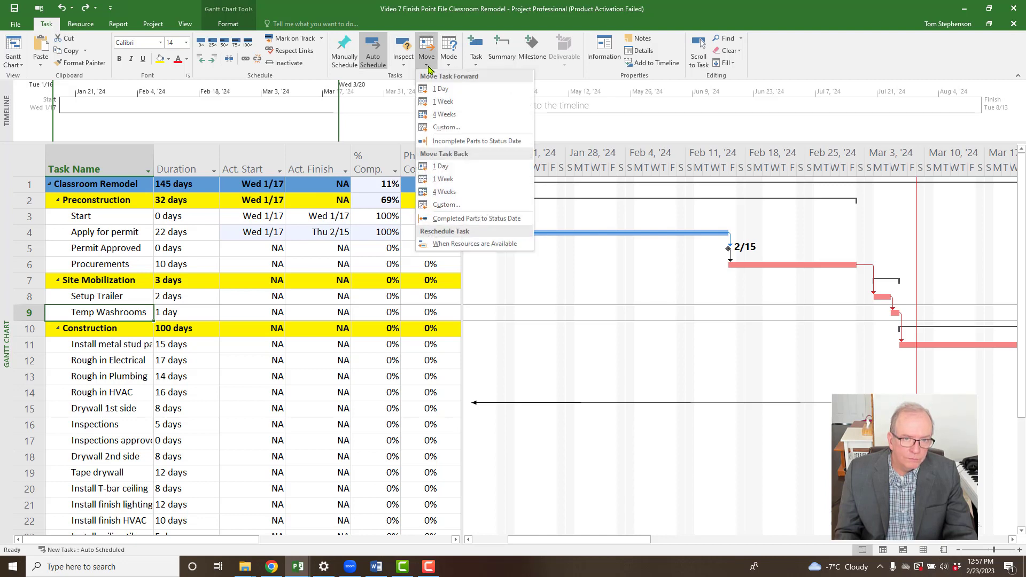
{"action": "left_click", "coordinate": [446, 143]}
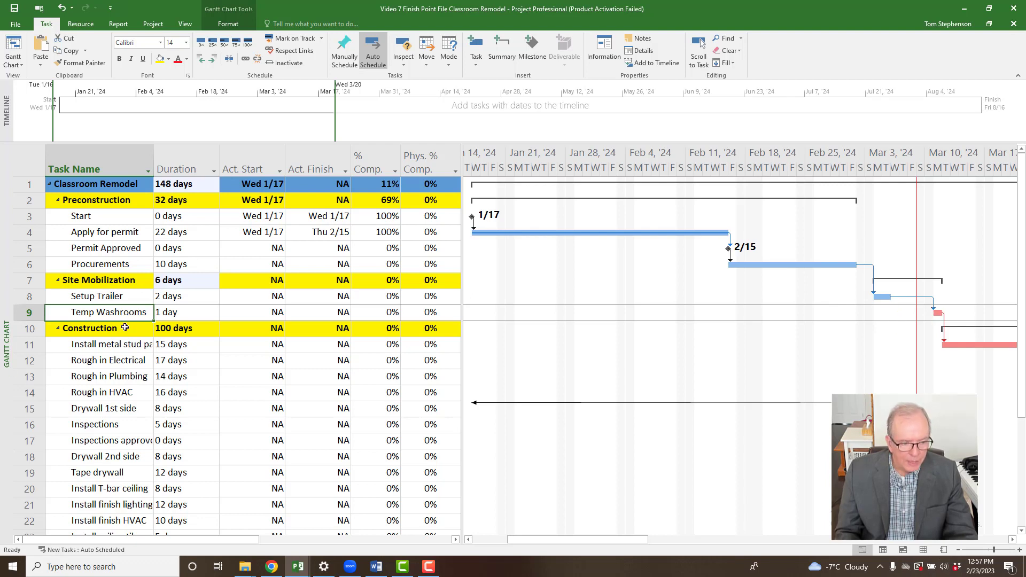
Switch the task sheet to the Entry table and examine the Temp Washrooms constraint indicator and its link from Setup Trailer.
{"action": "left_click", "coordinate": [28, 160]}
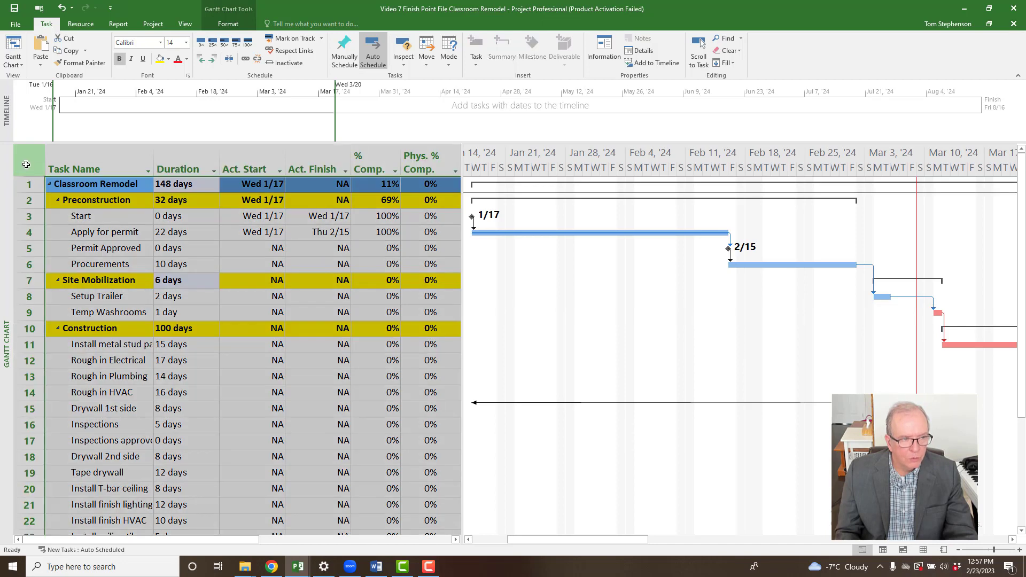
{"action": "right_click", "coordinate": [28, 163]}
{"action": "left_click", "coordinate": [40, 201]}
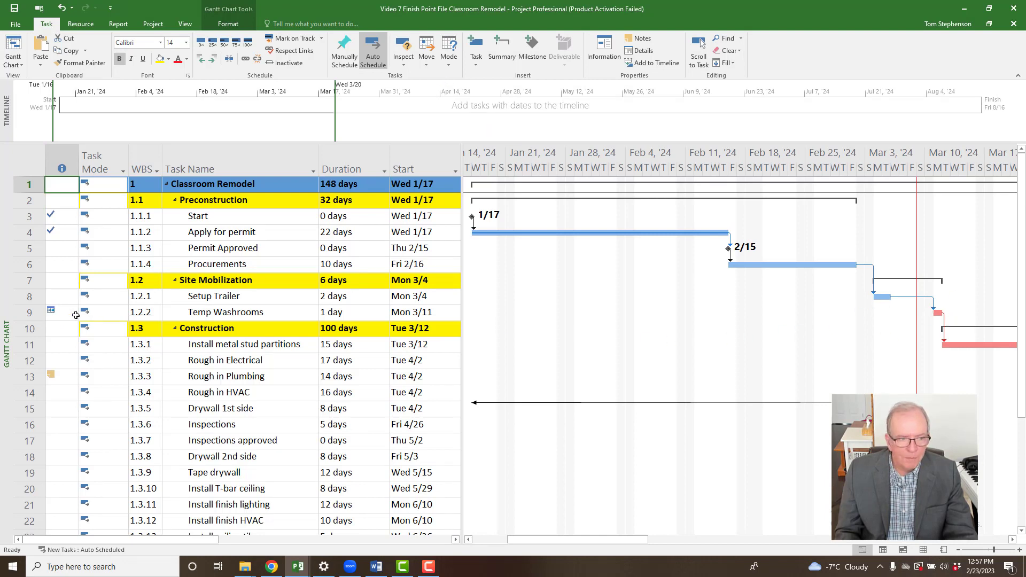
{"action": "mouse_move", "coordinate": [49, 312]}
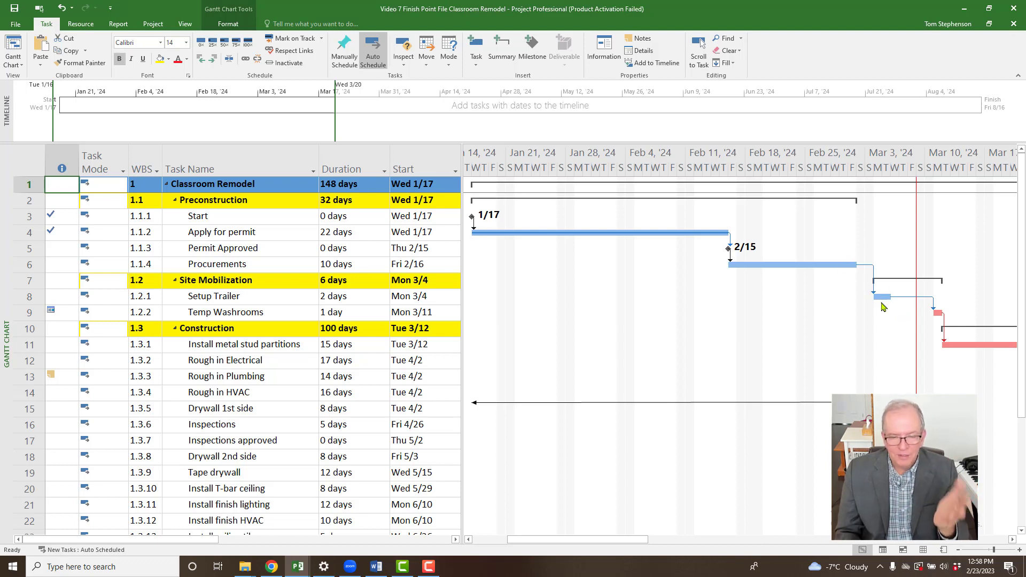
{"action": "mouse_move", "coordinate": [892, 283]}
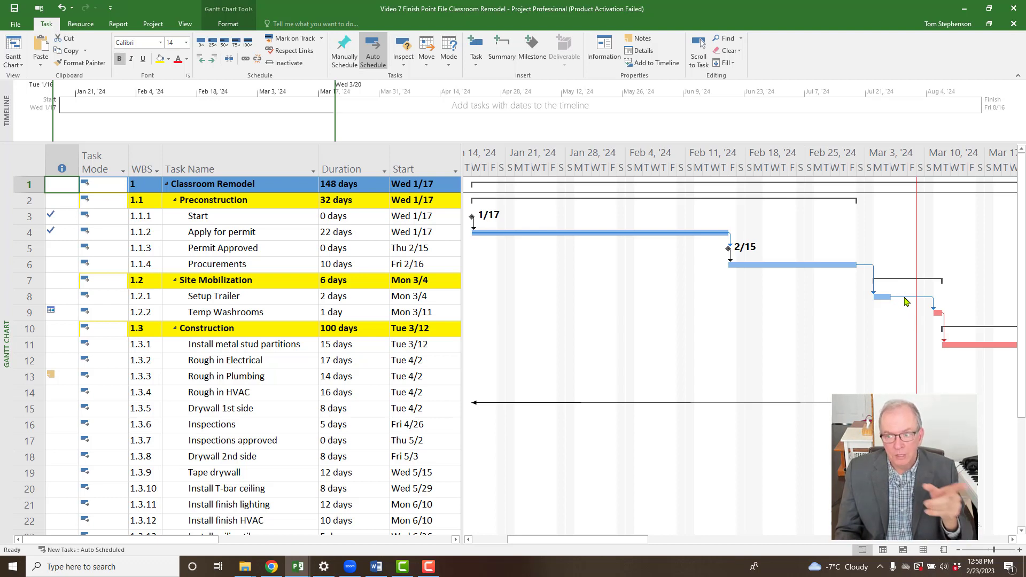
{"action": "mouse_move", "coordinate": [905, 302]}
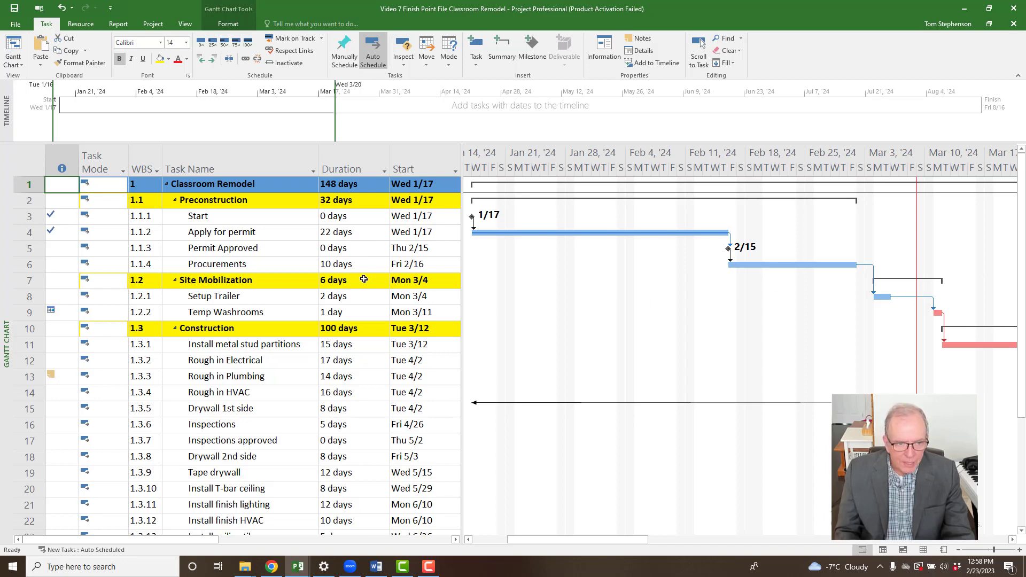
Switch the task sheet of the Gantt Chart from the Entry table to the Tracking table.
{"action": "left_click", "coordinate": [29, 169]}
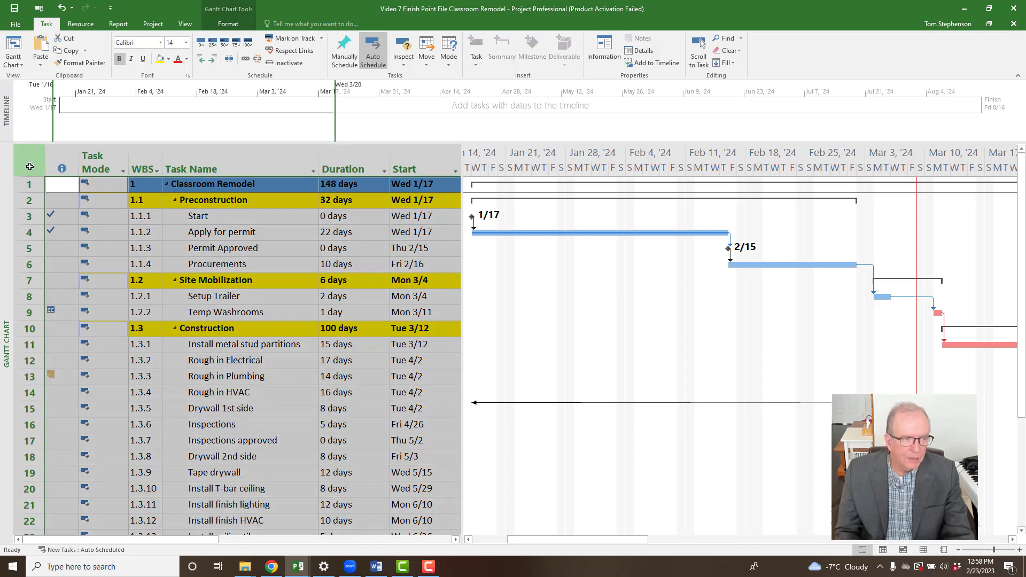
{"action": "right_click", "coordinate": [28, 169]}
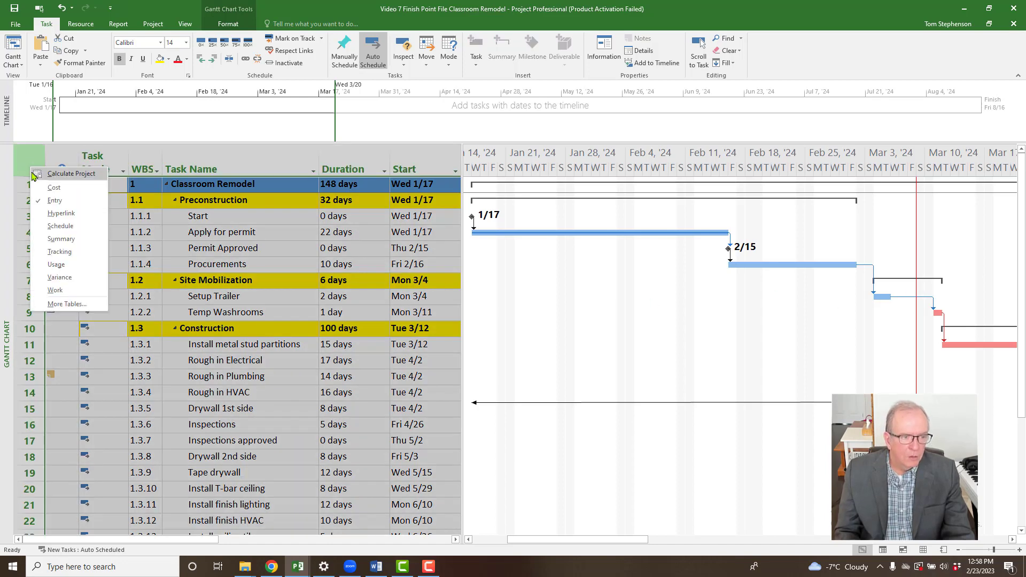
{"action": "left_click", "coordinate": [51, 252]}
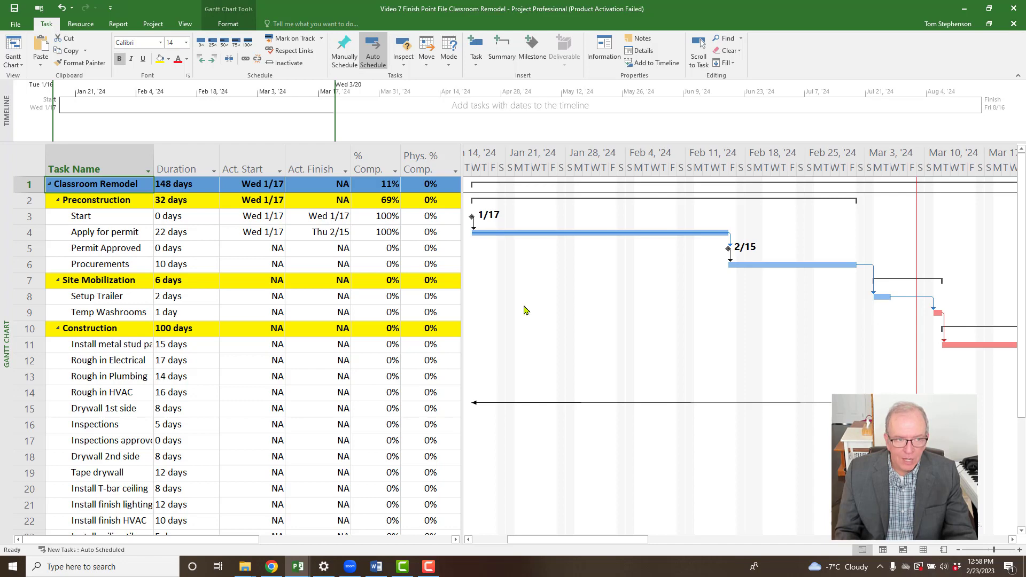
Mark all tasks in the Classroom Remodel schedule as on track and review their actual dates and percent complete.
{"action": "left_click", "coordinate": [33, 163]}
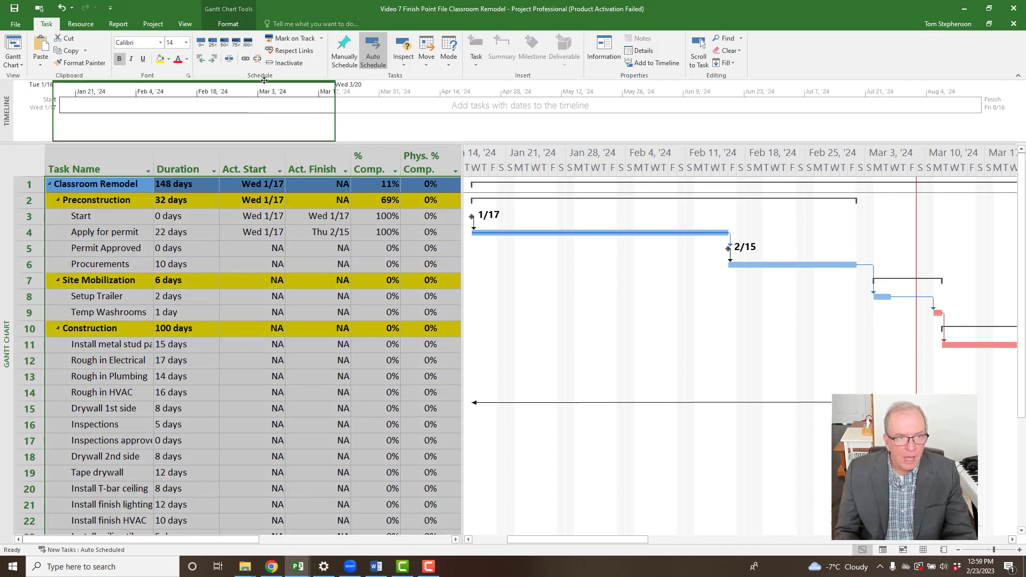
{"action": "left_click", "coordinate": [288, 39]}
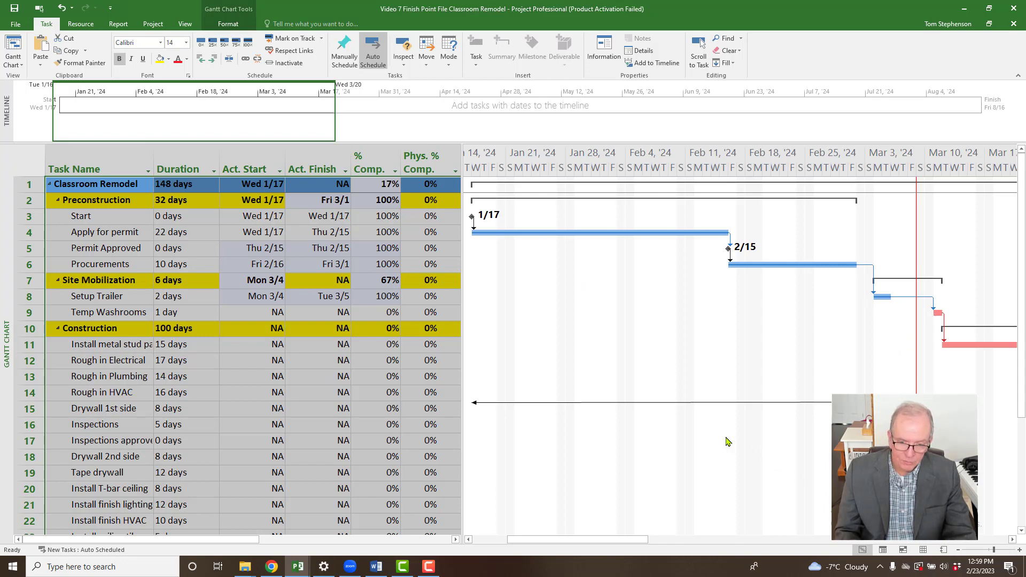
{"action": "scroll", "coordinate": [726, 441], "scroll_direction": "down", "scroll_amount": 2}
{"action": "scroll", "coordinate": [716, 449], "scroll_direction": "up", "scroll_amount": 1}
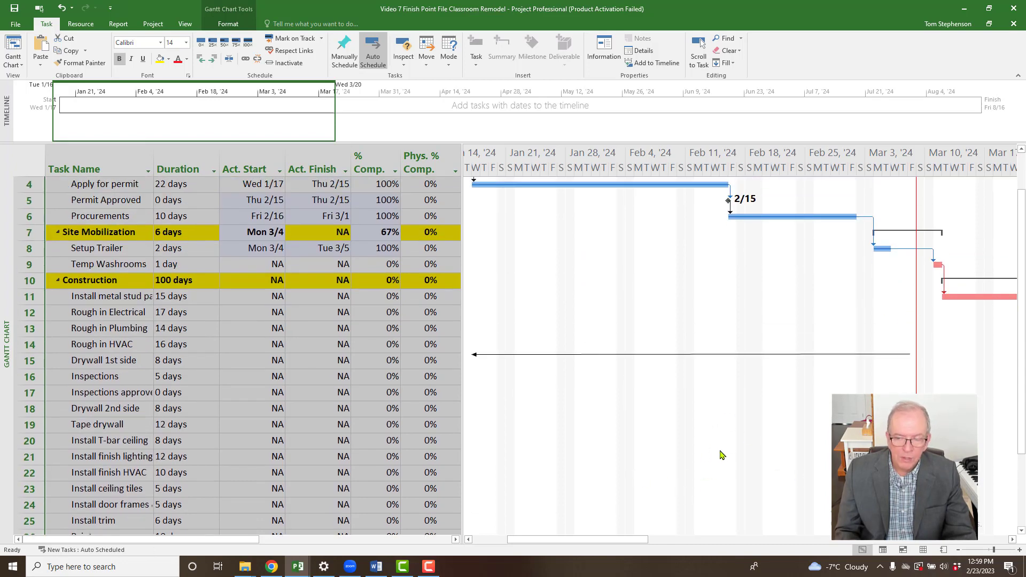
{"action": "scroll", "coordinate": [700, 495], "scroll_direction": "up", "scroll_amount": 2}
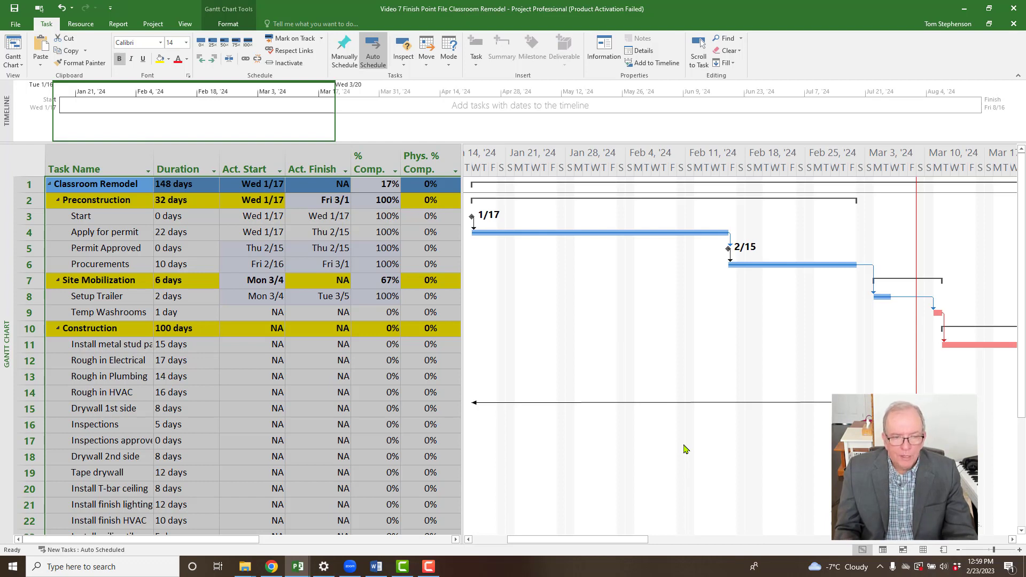
Switch the task sheet to the Cost table and widen it to expose the Variance, Actual and Remaining columns.
{"action": "right_click", "coordinate": [27, 159]}
{"action": "left_click", "coordinate": [54, 208]}
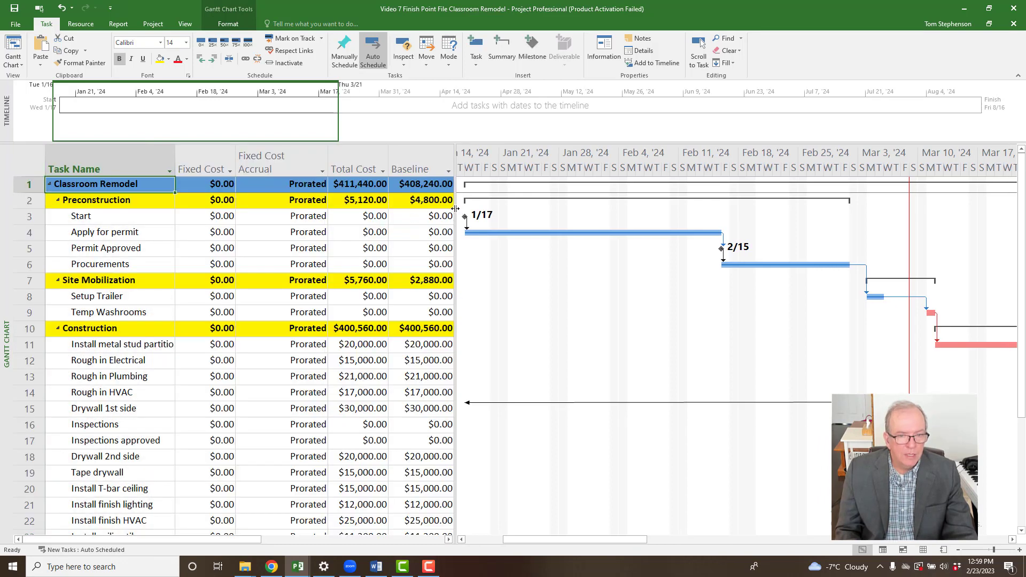
{"action": "left_click_drag", "start_coordinate": [455, 209], "coordinate": [665, 200]}
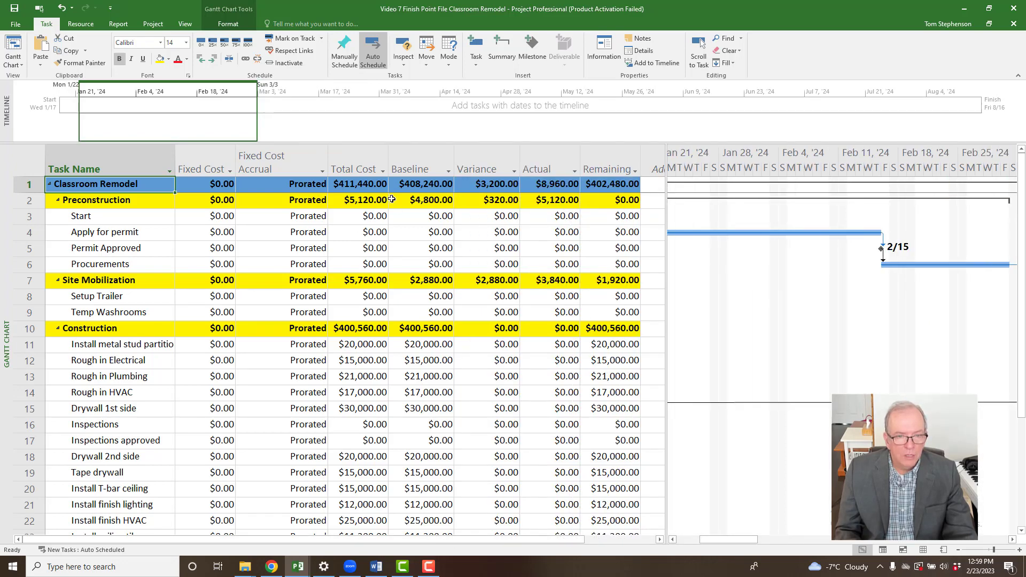
Examine the Classroom Remodel summary row's total, baseline, variance, actual and remaining costs.
{"action": "left_click", "coordinate": [433, 185]}
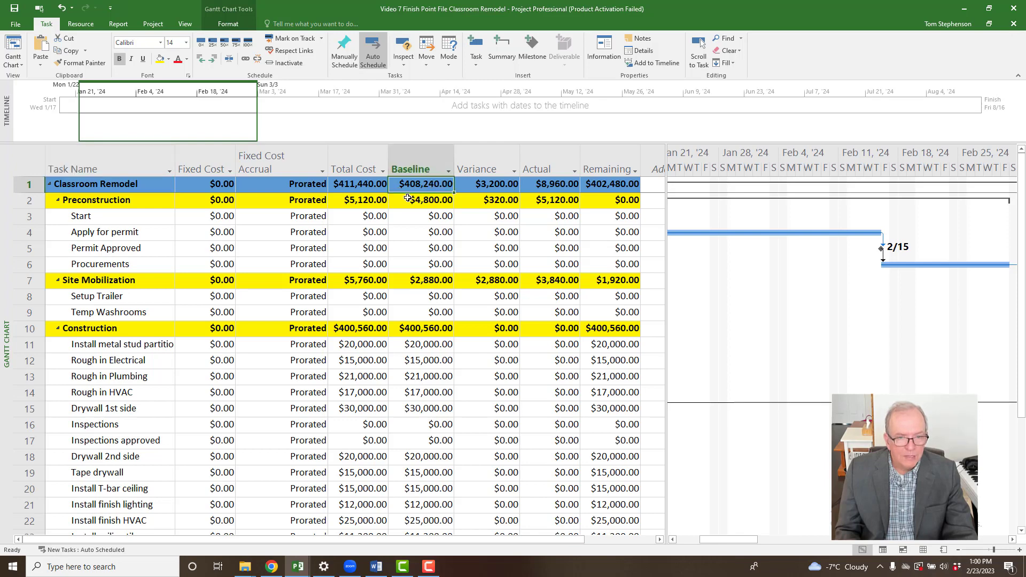
{"action": "left_click", "coordinate": [364, 186]}
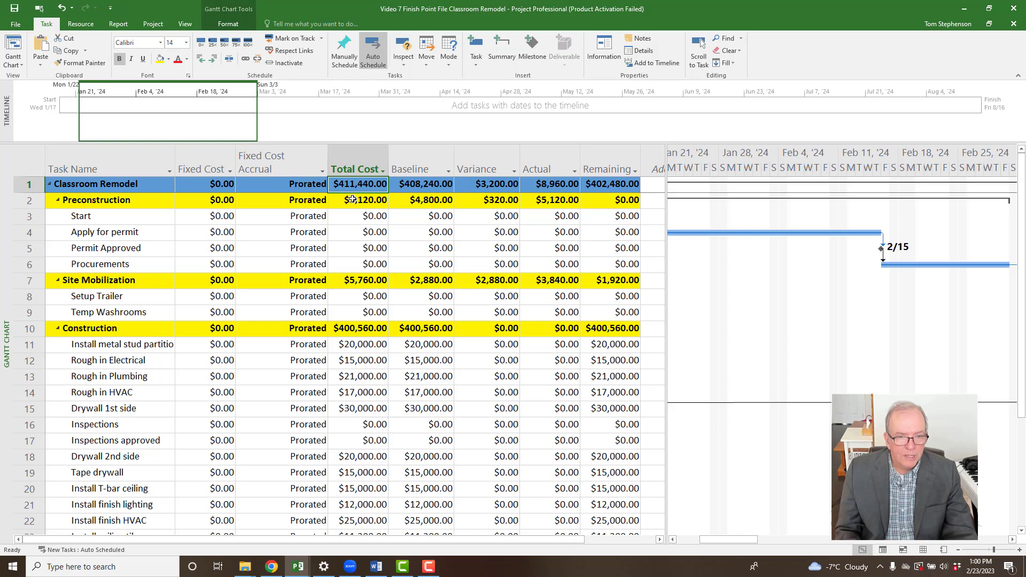
{"action": "left_click", "coordinate": [503, 184]}
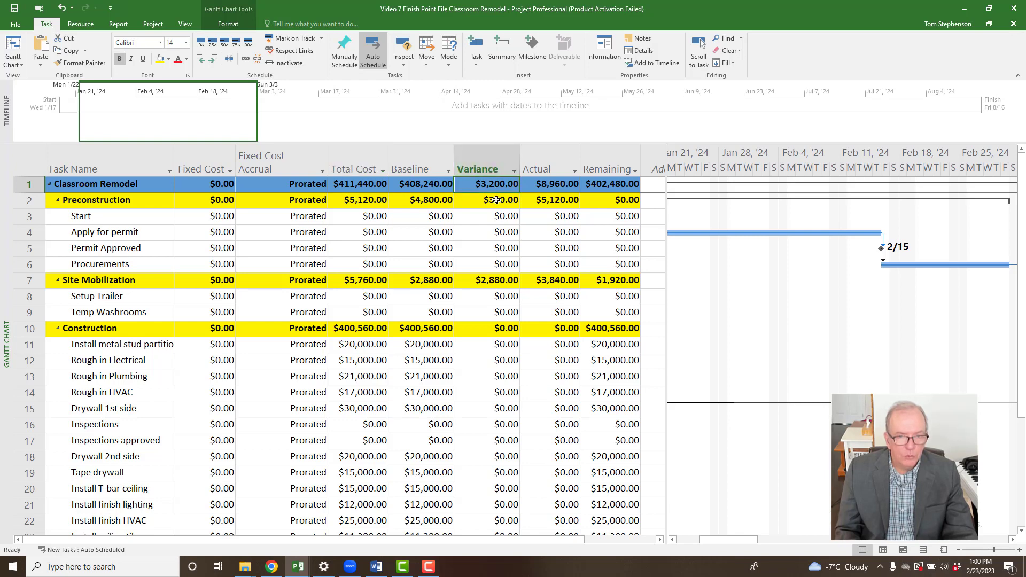
{"action": "left_click", "coordinate": [558, 187]}
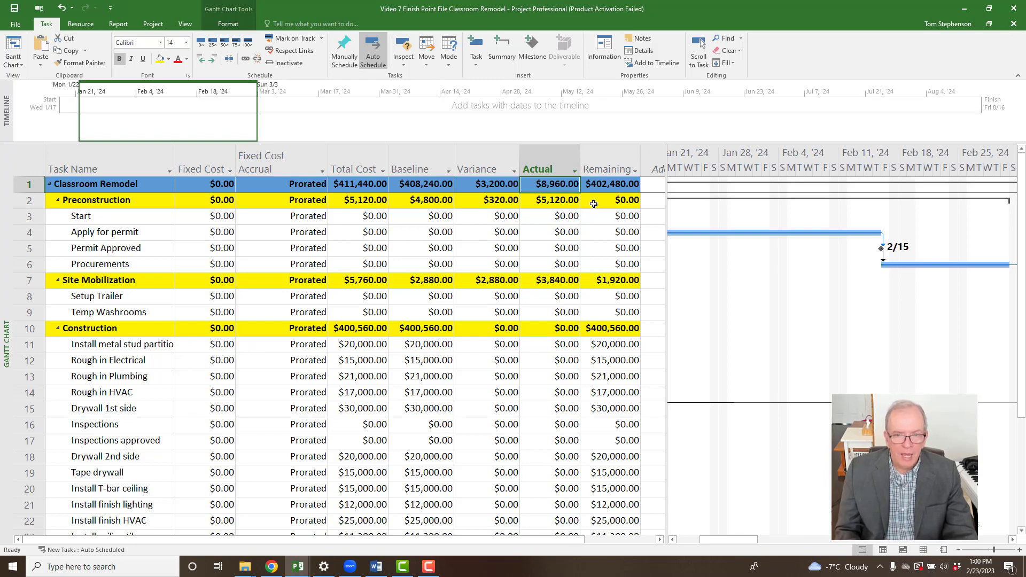
{"action": "left_click", "coordinate": [603, 185]}
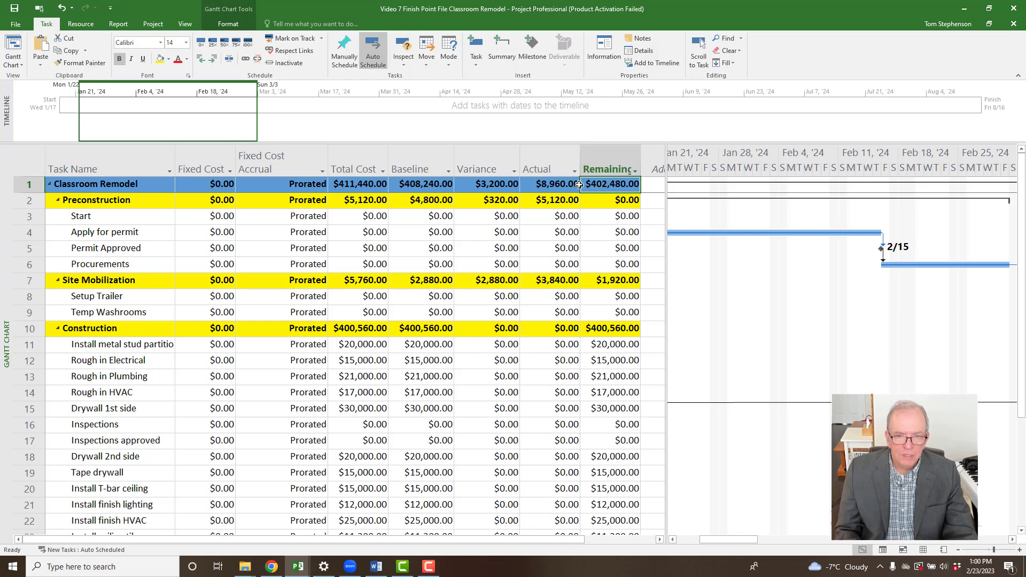
{"action": "left_click", "coordinate": [571, 185]}
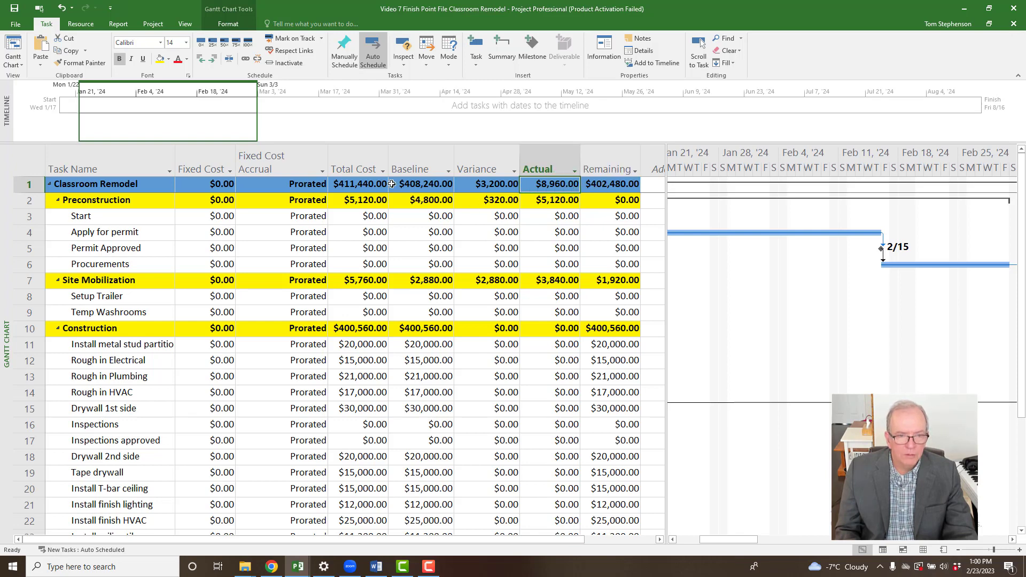
{"action": "left_click", "coordinate": [349, 195]}
{"action": "left_click", "coordinate": [351, 188]}
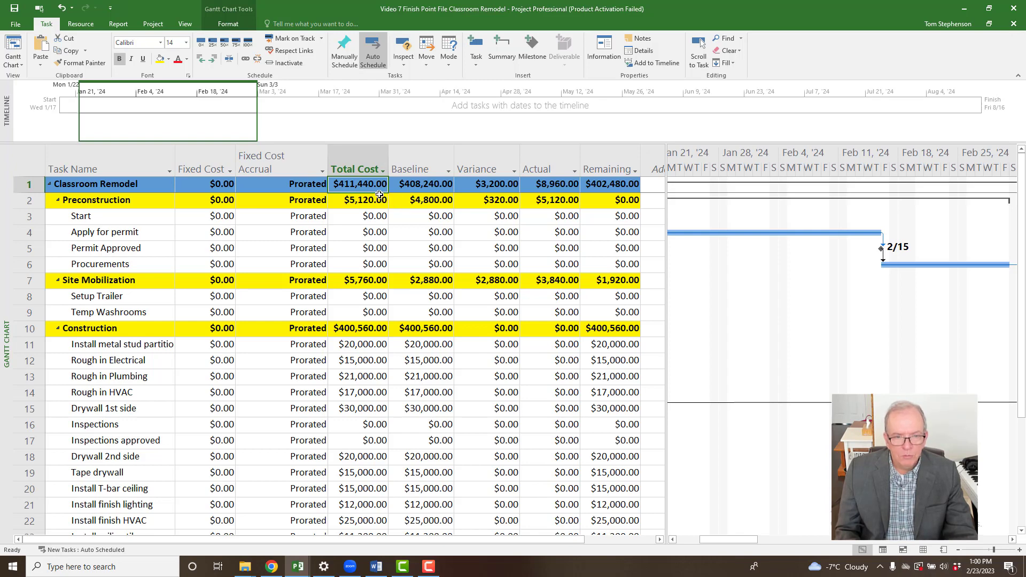
{"action": "left_click", "coordinate": [407, 188]}
{"action": "left_click", "coordinate": [487, 184]}
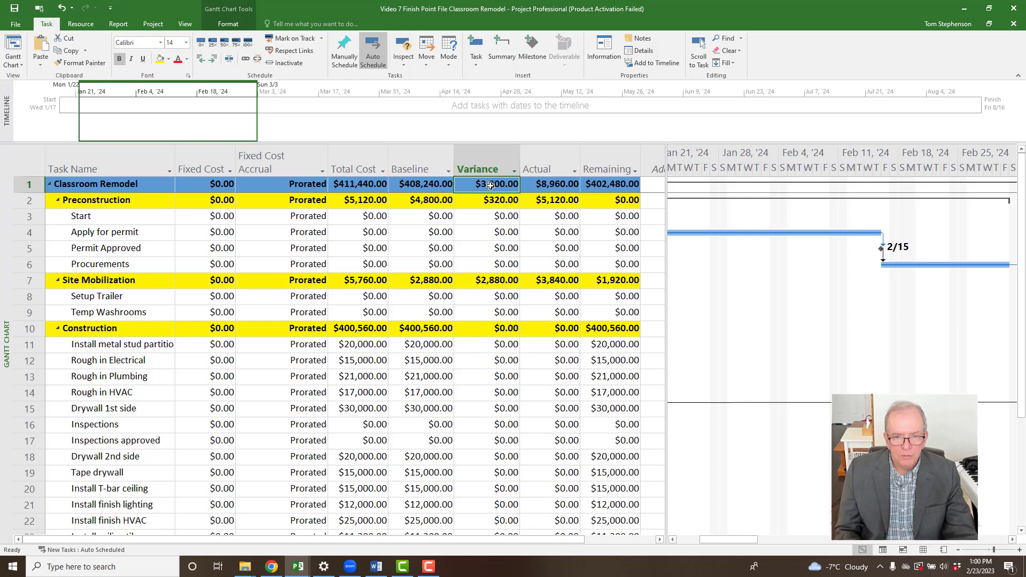
{"action": "left_click", "coordinate": [545, 188]}
{"action": "left_click", "coordinate": [596, 187]}
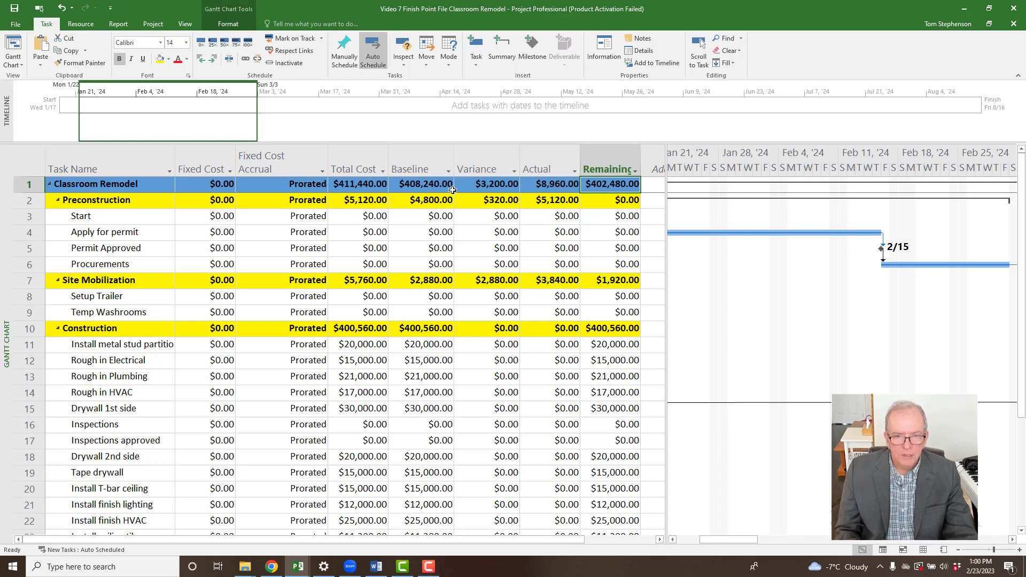
{"action": "left_click", "coordinate": [353, 189]}
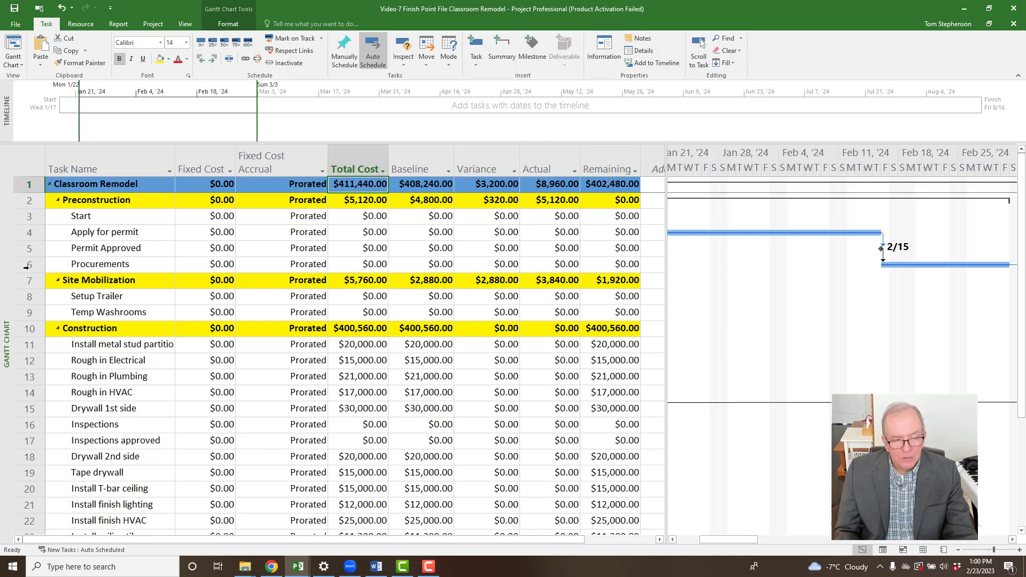
Show the Resource Sheet view with its Entry table.
{"action": "right_click", "coordinate": [4, 284]}
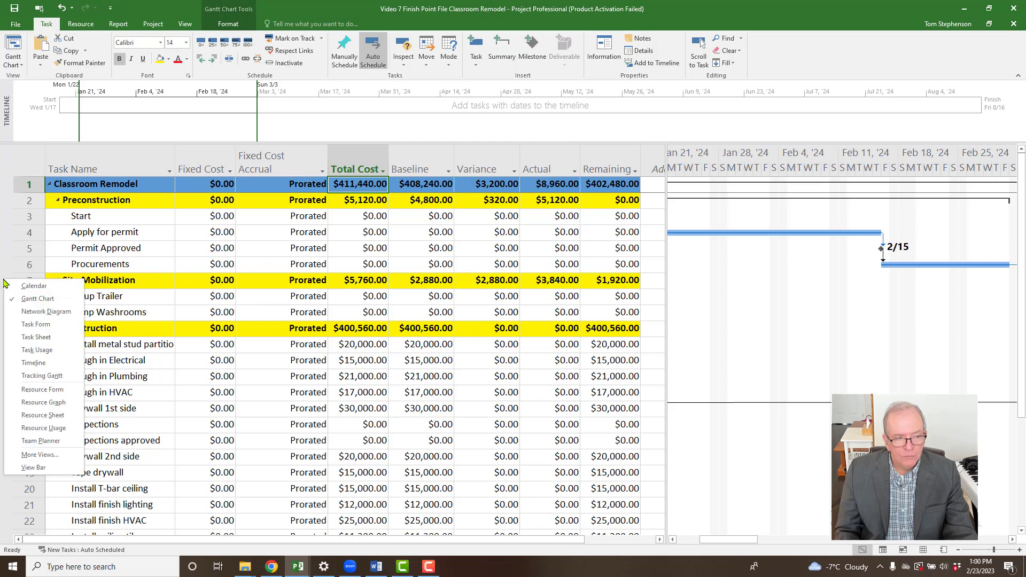
{"action": "left_click", "coordinate": [19, 416]}
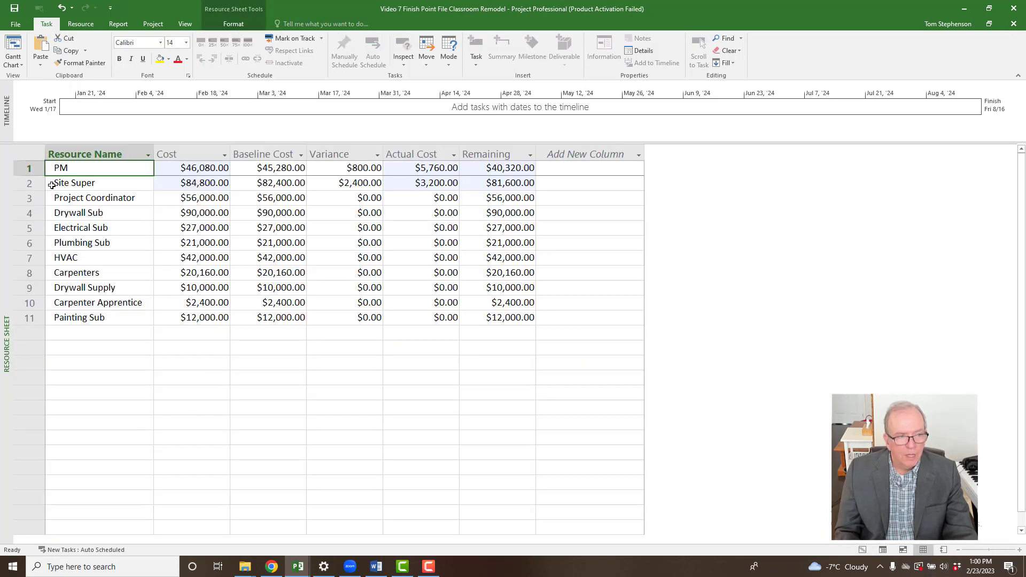
{"action": "left_click", "coordinate": [30, 153]}
{"action": "right_click", "coordinate": [30, 154]}
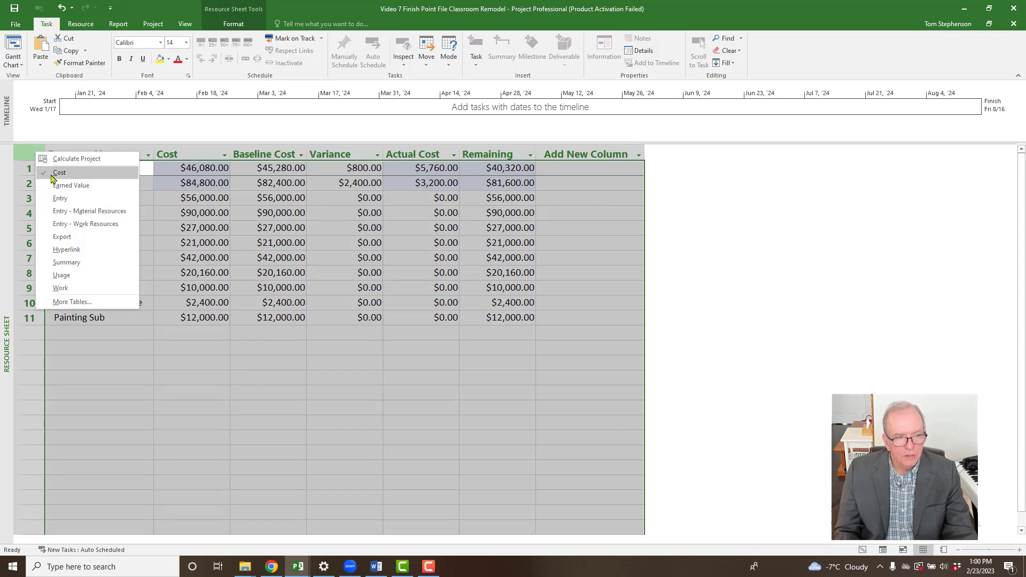
{"action": "left_click", "coordinate": [75, 200]}
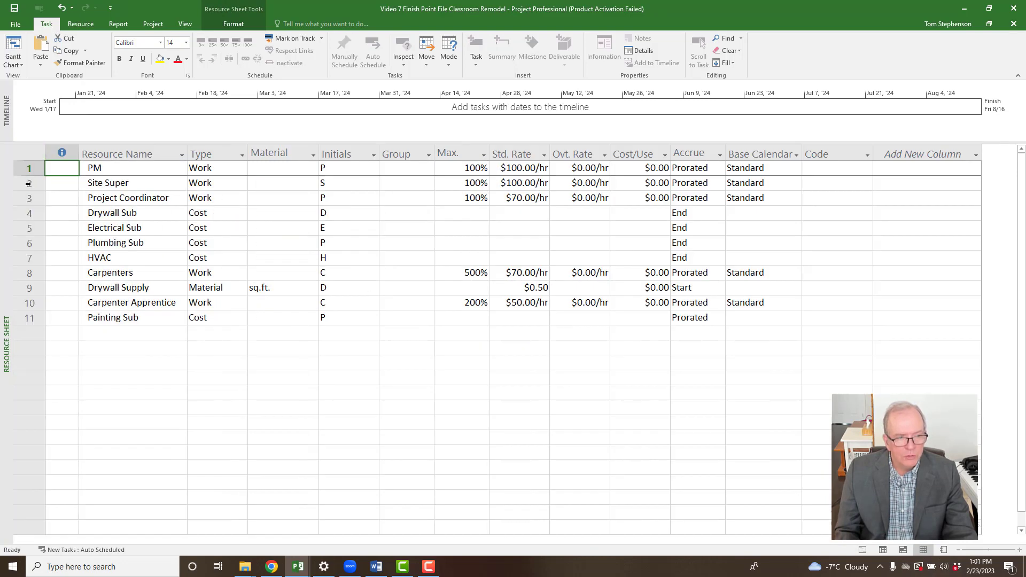
Switch the Resource Sheet to the Cost table and examine the cost variances of the PM and Site Super.
{"action": "left_click", "coordinate": [31, 151]}
{"action": "right_click", "coordinate": [31, 151]}
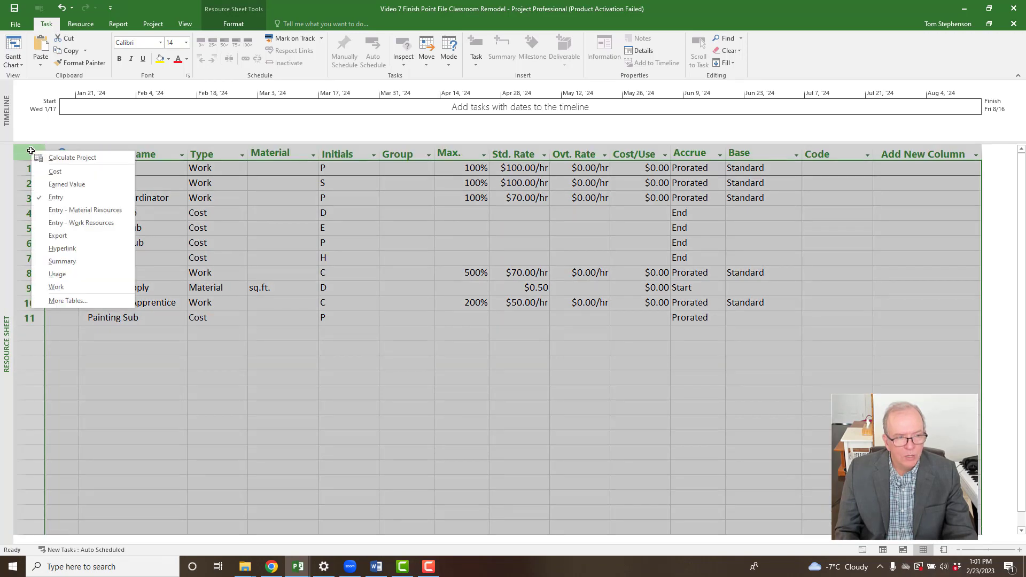
{"action": "left_click", "coordinate": [54, 177]}
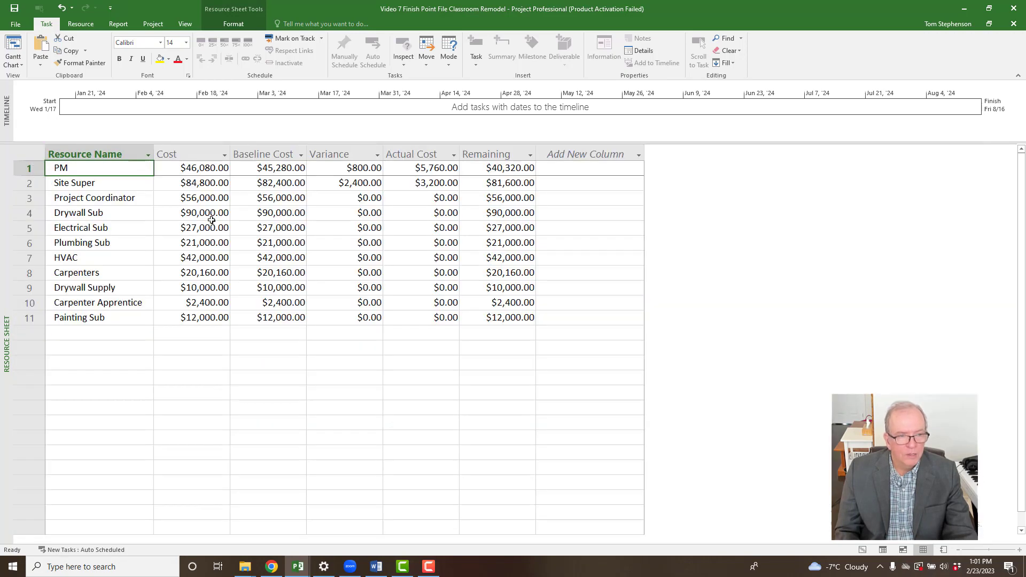
{"action": "left_click", "coordinate": [368, 184]}
{"action": "left_click", "coordinate": [372, 167]}
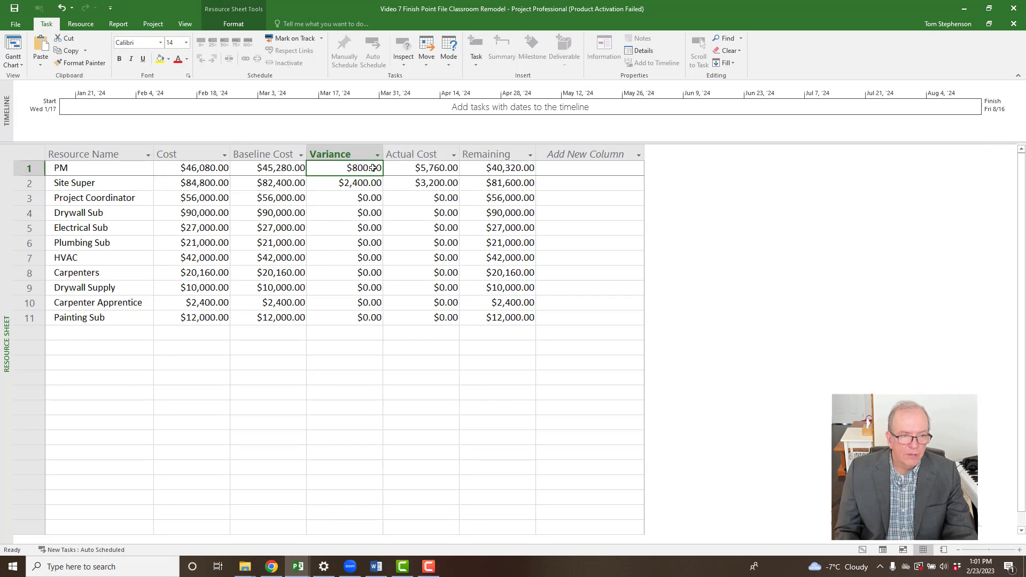
{"action": "left_click", "coordinate": [373, 184]}
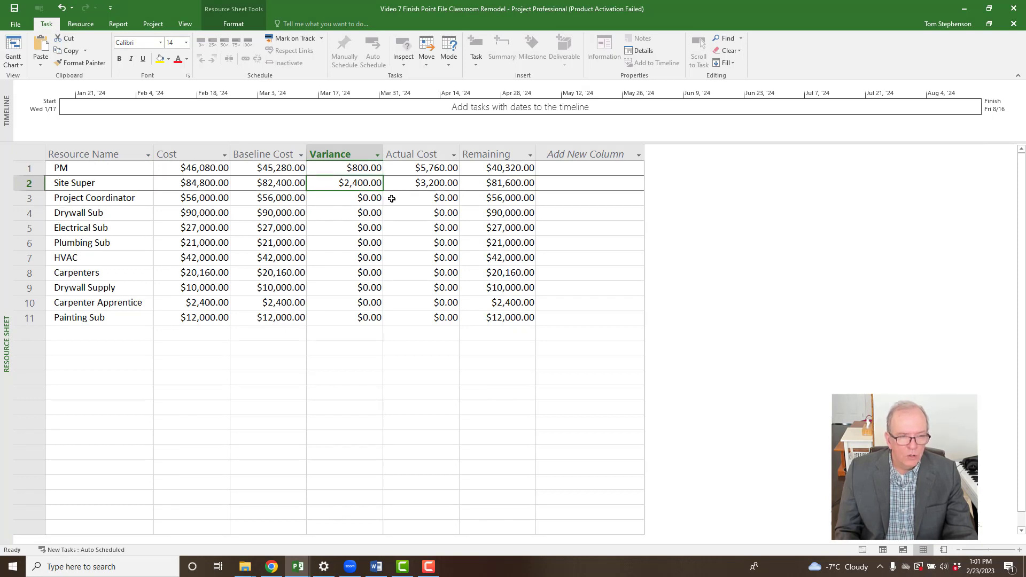
Switch the Resource Sheet to the Entry table and check the standard rates of the PM and Site Super.
{"action": "left_click", "coordinate": [33, 152]}
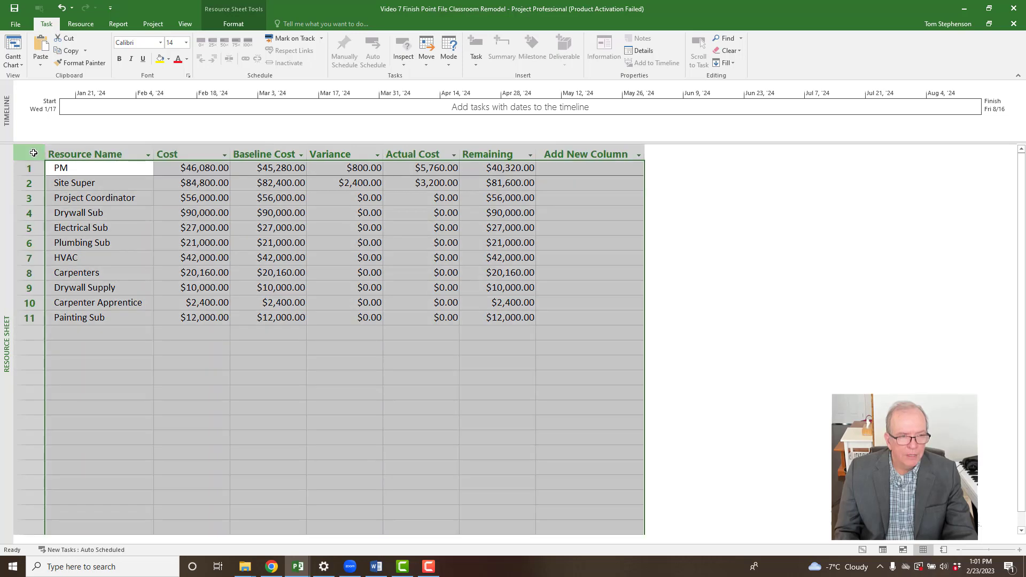
{"action": "right_click", "coordinate": [33, 153]}
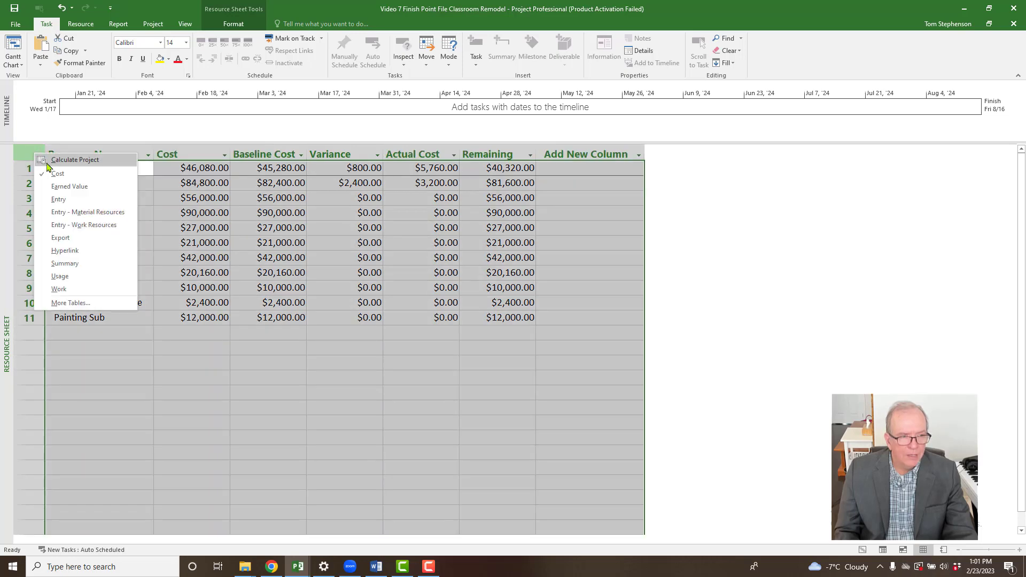
{"action": "left_click", "coordinate": [64, 201]}
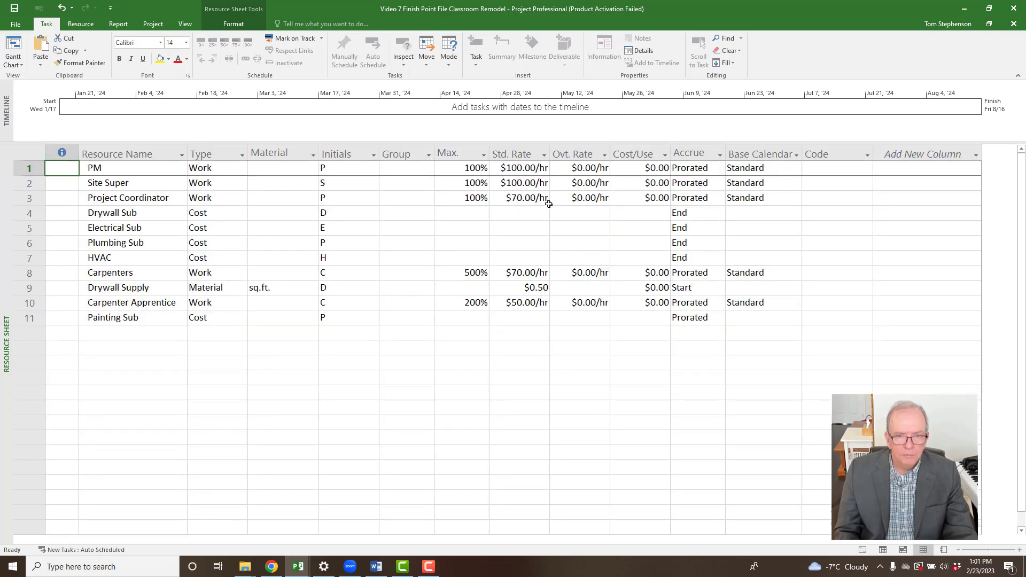
{"action": "left_click", "coordinate": [540, 171]}
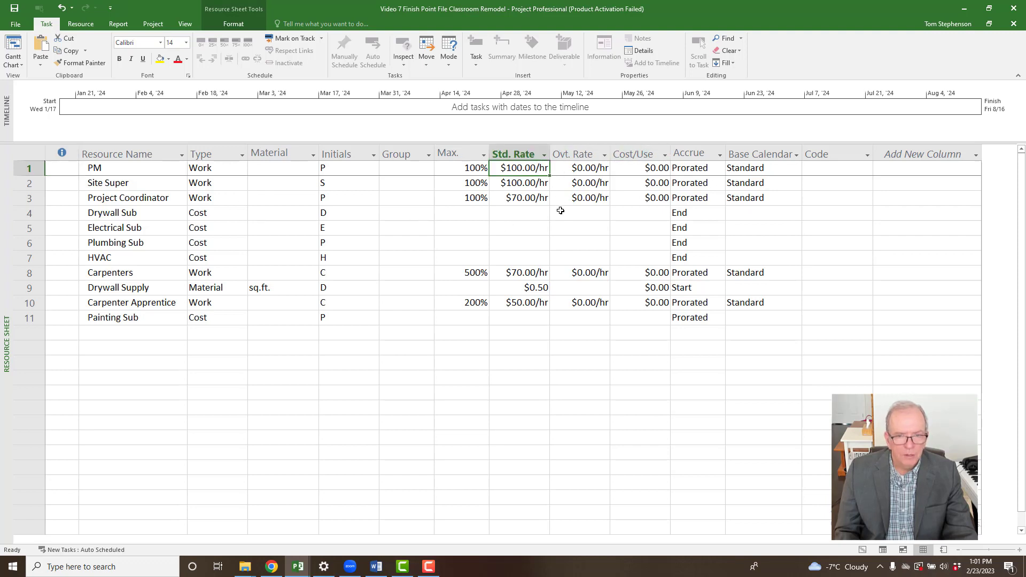
{"action": "left_click", "coordinate": [526, 184]}
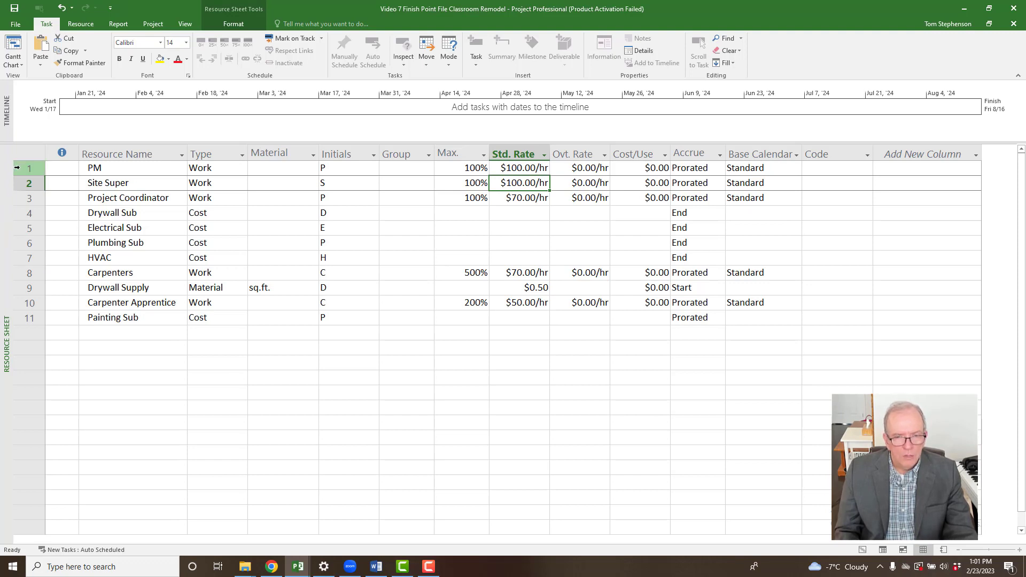
Return to the Gantt Chart view and show the bars around the March 2024 status date.
{"action": "right_click", "coordinate": [3, 216]}
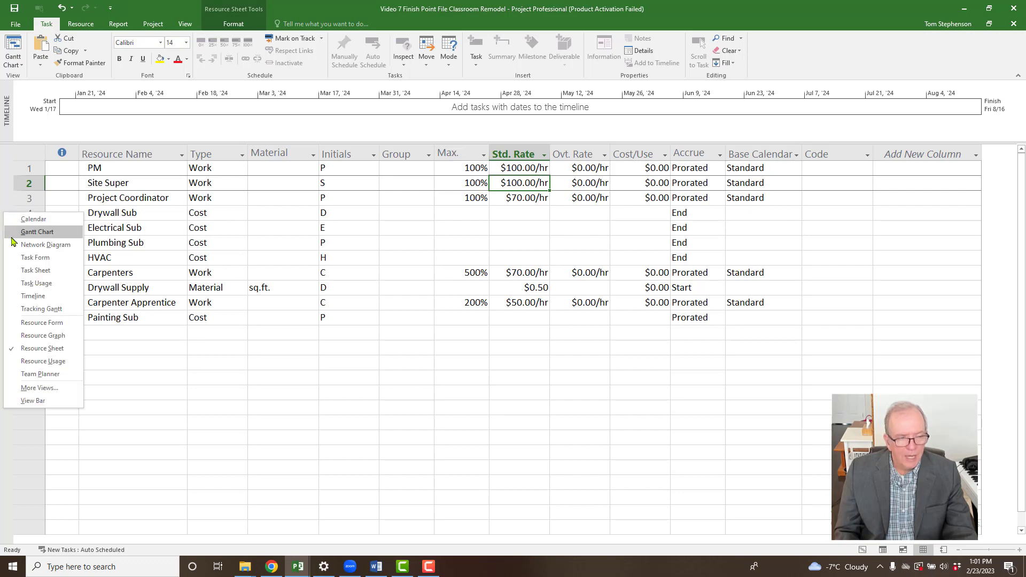
{"action": "left_click", "coordinate": [16, 233]}
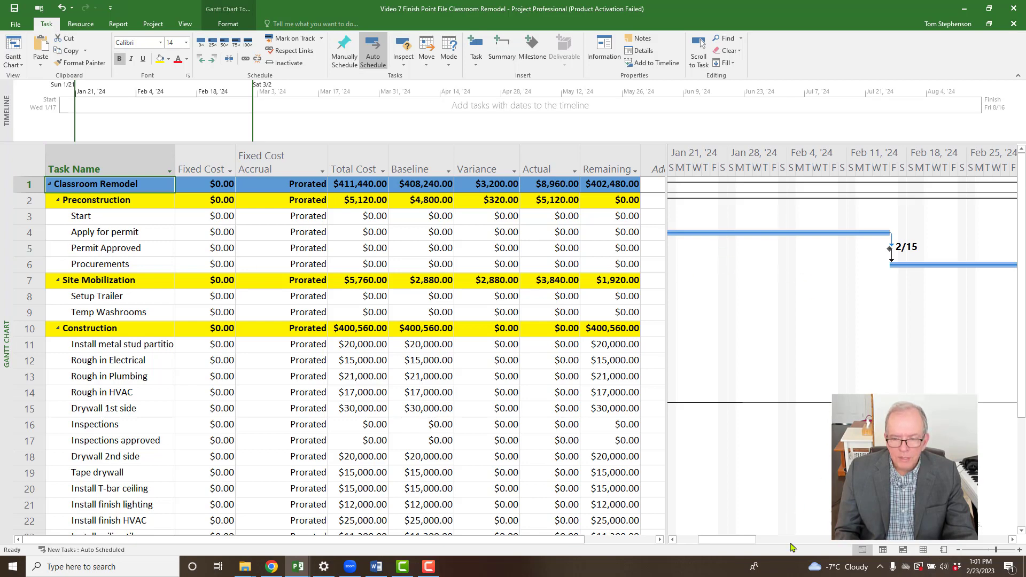
{"action": "left_click_drag", "start_coordinate": [734, 541], "coordinate": [770, 546]}
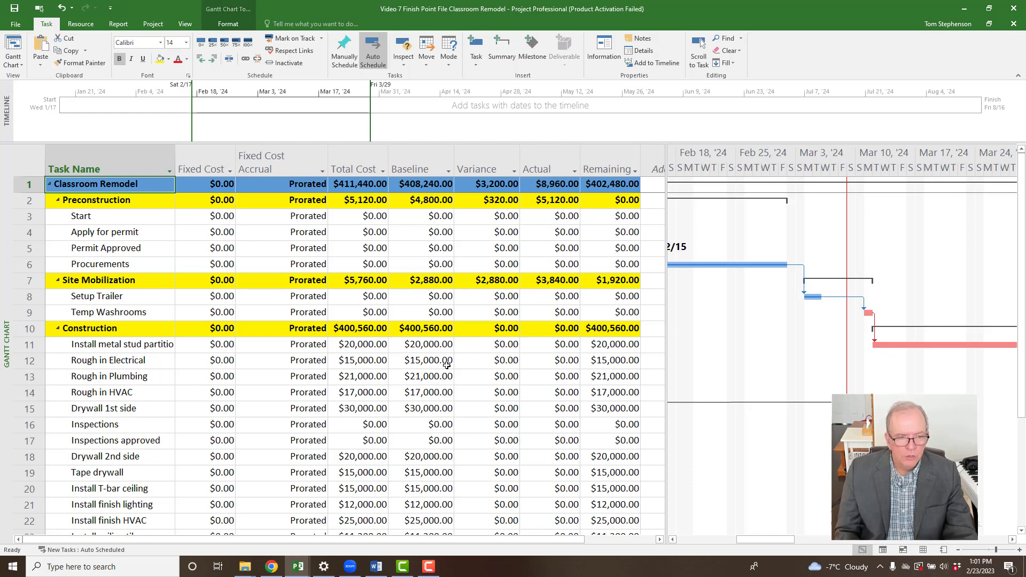
Switch to the Tracking Gantt view and bring the bar of the Install metal stud partitions task into view.
{"action": "right_click", "coordinate": [3, 286]}
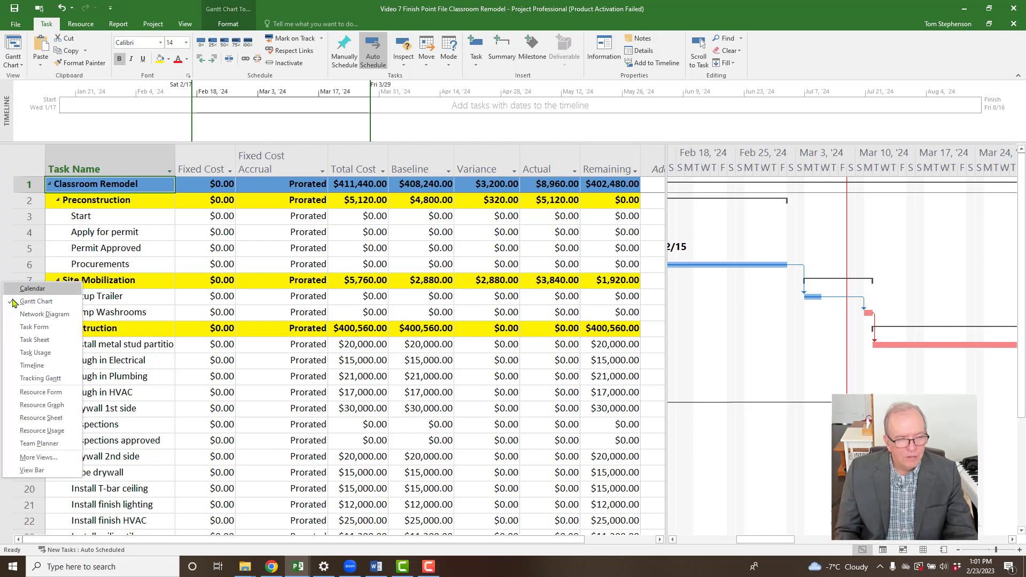
{"action": "left_click", "coordinate": [30, 380]}
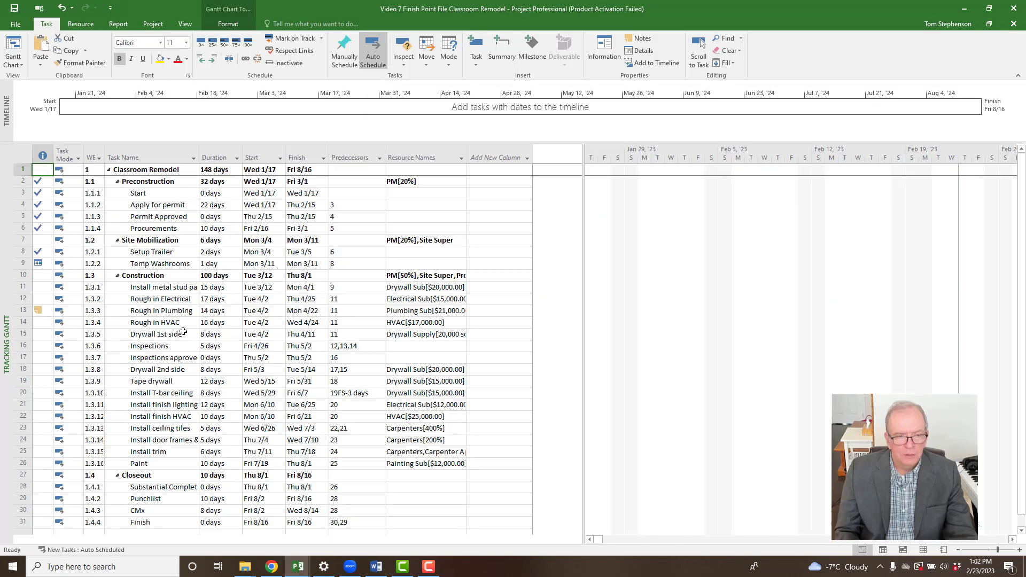
{"action": "right_click", "coordinate": [4, 342]}
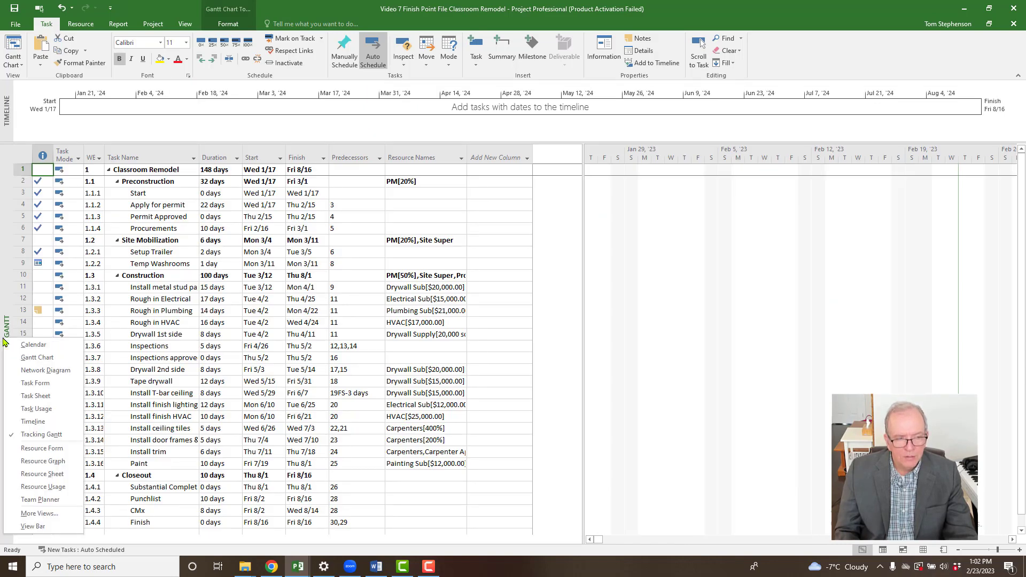
{"action": "left_click", "coordinate": [149, 383]}
{"action": "left_click", "coordinate": [184, 288]}
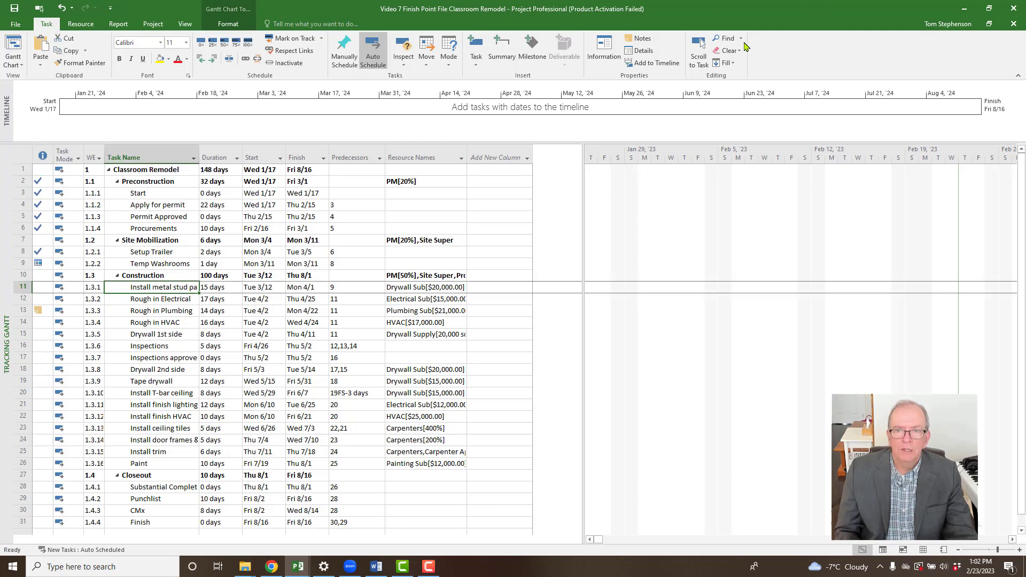
{"action": "left_click", "coordinate": [700, 46]}
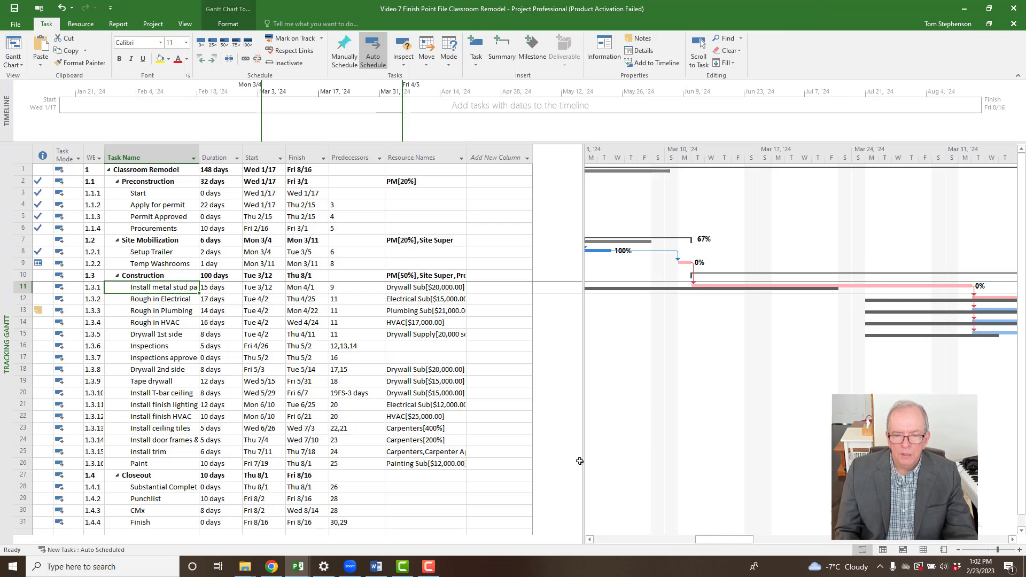
Widen the chart area up to the Resource Names column and compare the Preconstruction bars with their baseline bars from mid-January 2024.
{"action": "left_click_drag", "start_coordinate": [583, 449], "coordinate": [465, 513]}
{"action": "left_click_drag", "start_coordinate": [636, 538], "coordinate": [515, 559]}
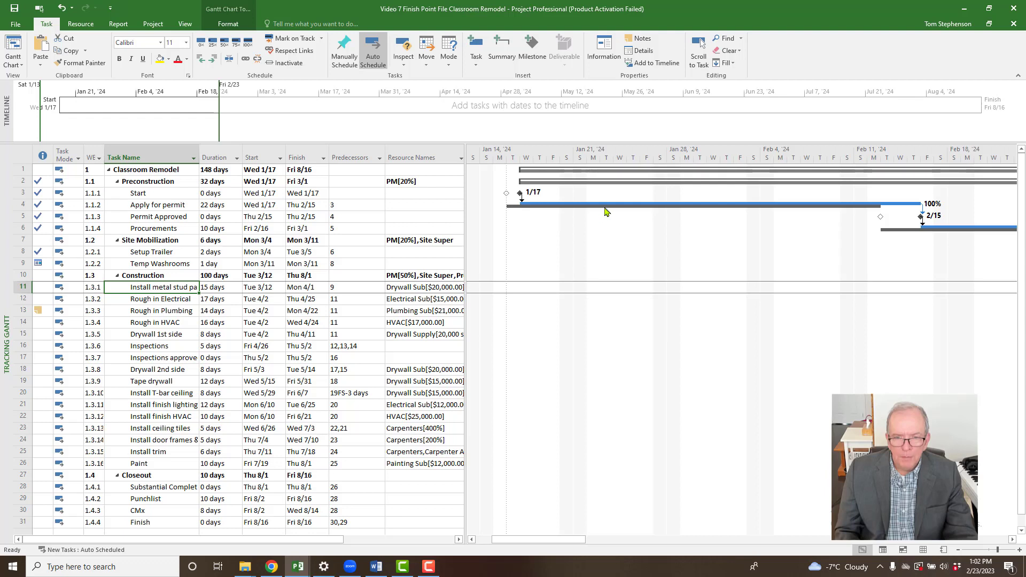
{"action": "mouse_move", "coordinate": [551, 208]}
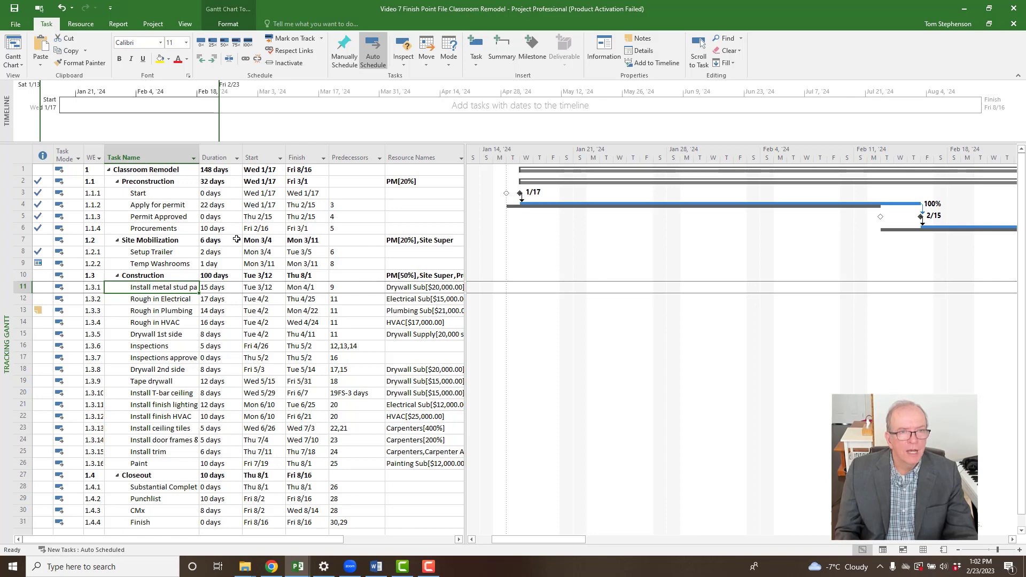
Set the text style size of all items to 14, narrow the Task Name column and widen the table to show the Predecessors column.
{"action": "left_click", "coordinate": [230, 25]}
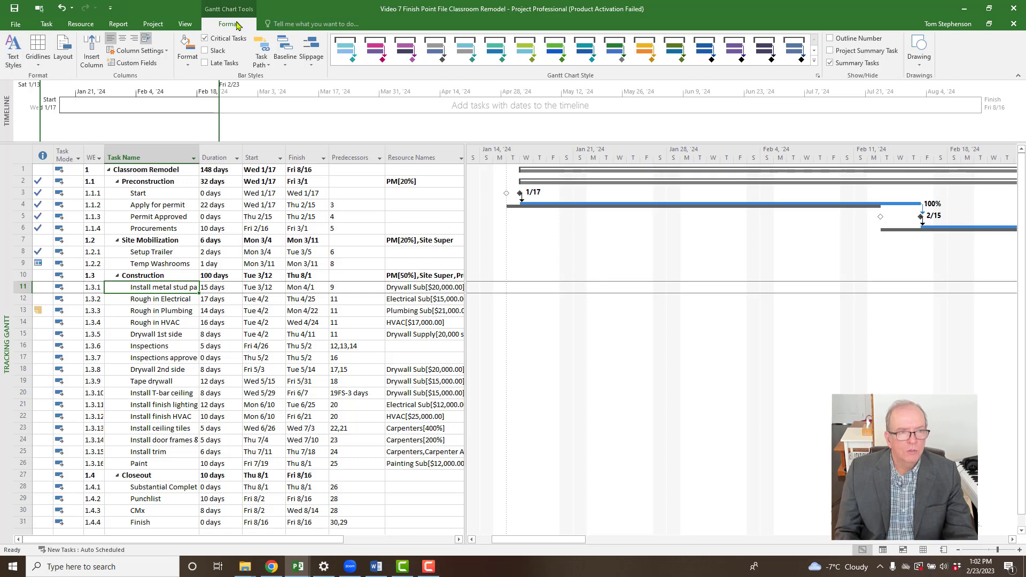
{"action": "left_click", "coordinate": [13, 57]}
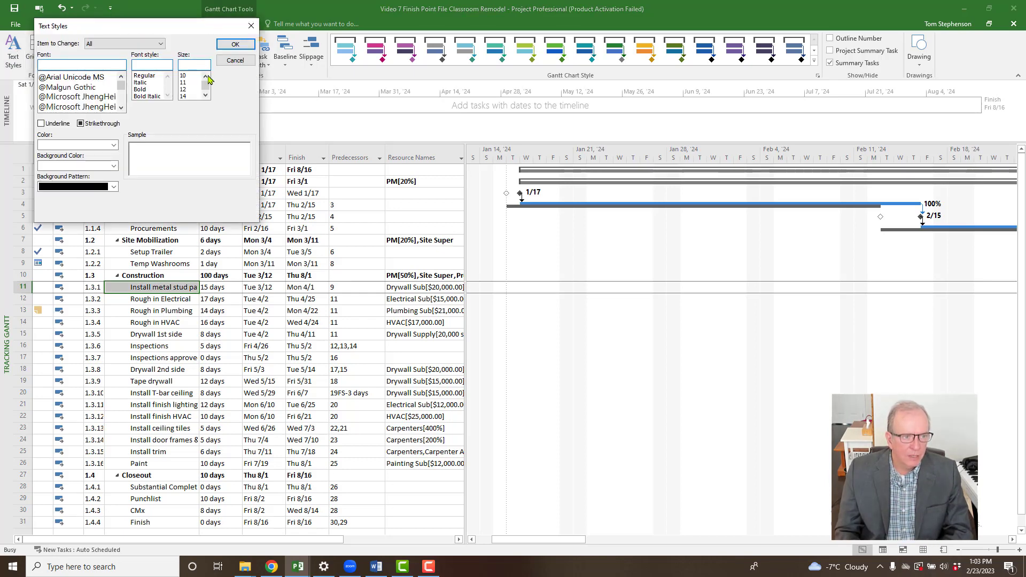
{"action": "left_click", "coordinate": [185, 96]}
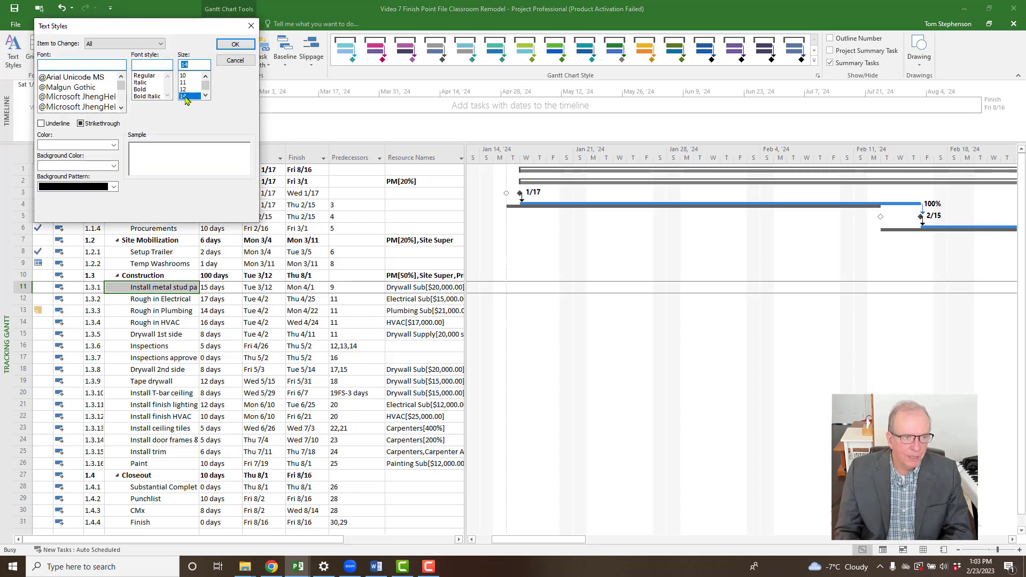
{"action": "left_click", "coordinate": [235, 44]}
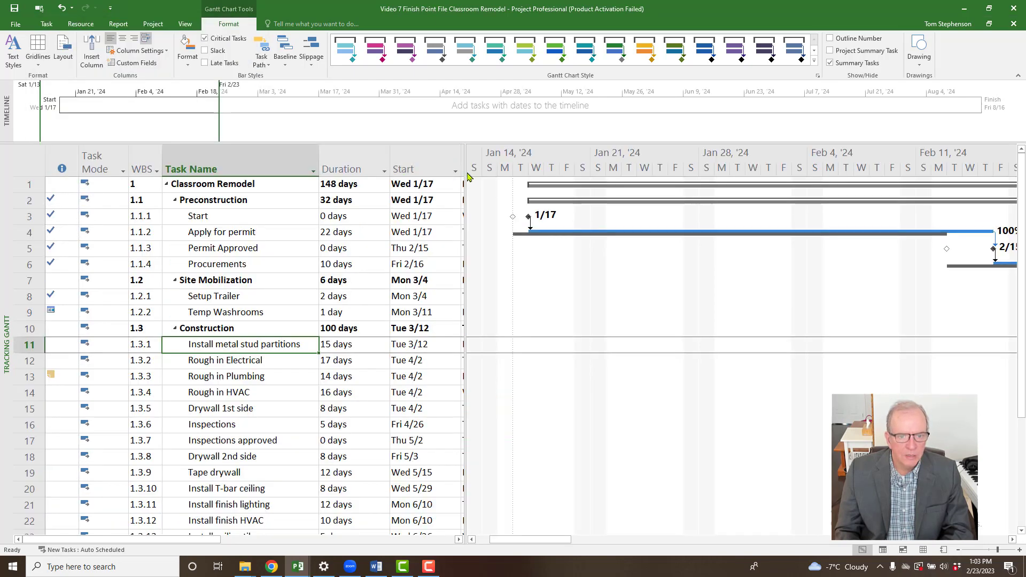
{"action": "left_click_drag", "start_coordinate": [319, 168], "coordinate": [303, 168]}
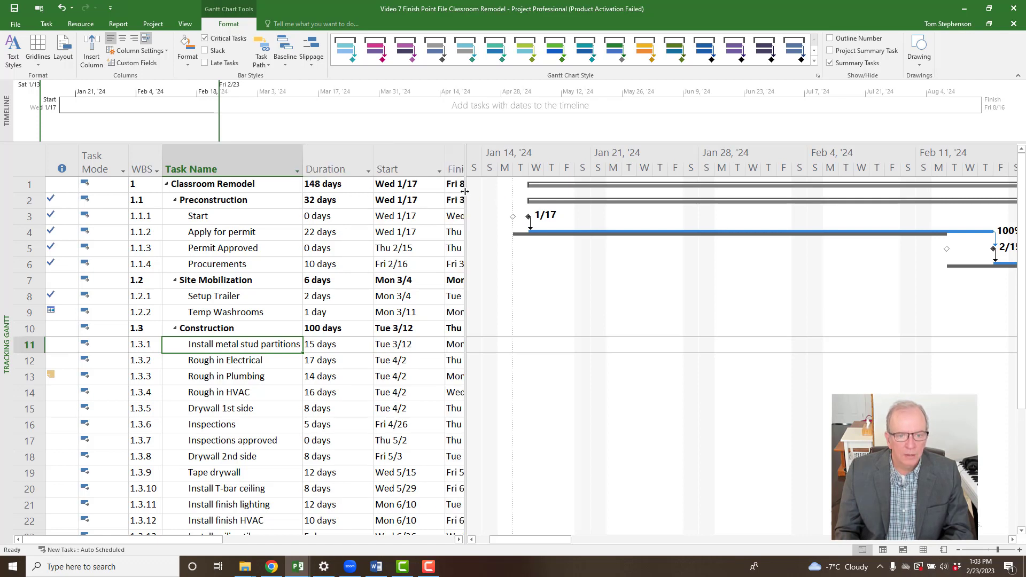
{"action": "left_click_drag", "start_coordinate": [468, 193], "coordinate": [580, 182]}
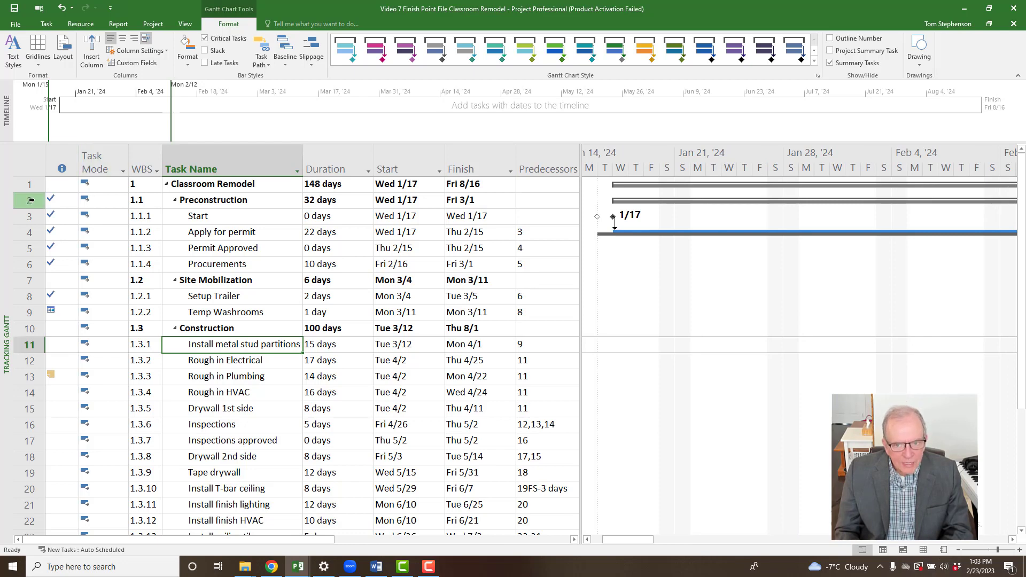
Apply the Variance table to the Tracking Gantt and widen the table area to show the full Finish Var. column.
{"action": "right_click", "coordinate": [39, 164]}
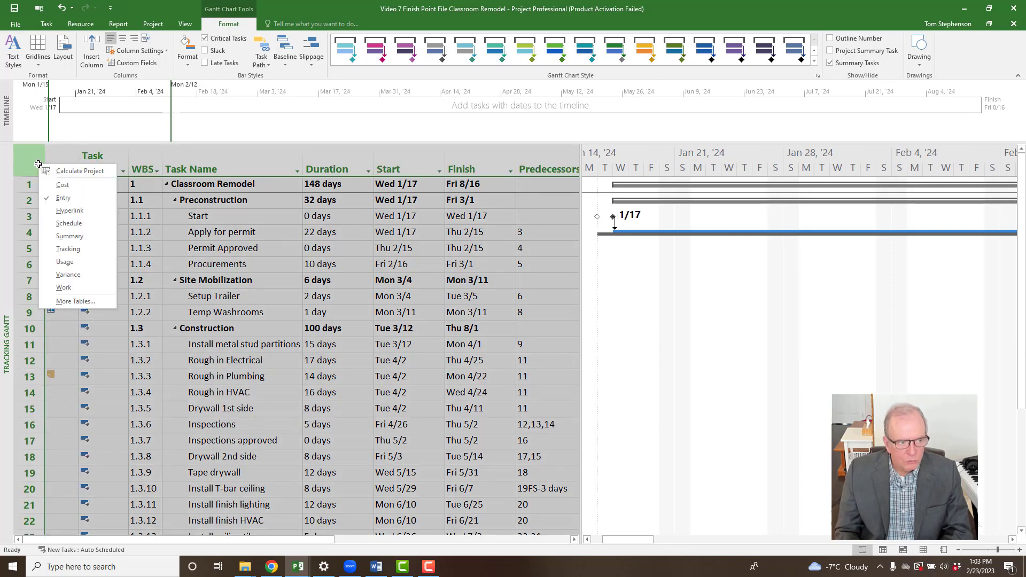
{"action": "left_click", "coordinate": [68, 275]}
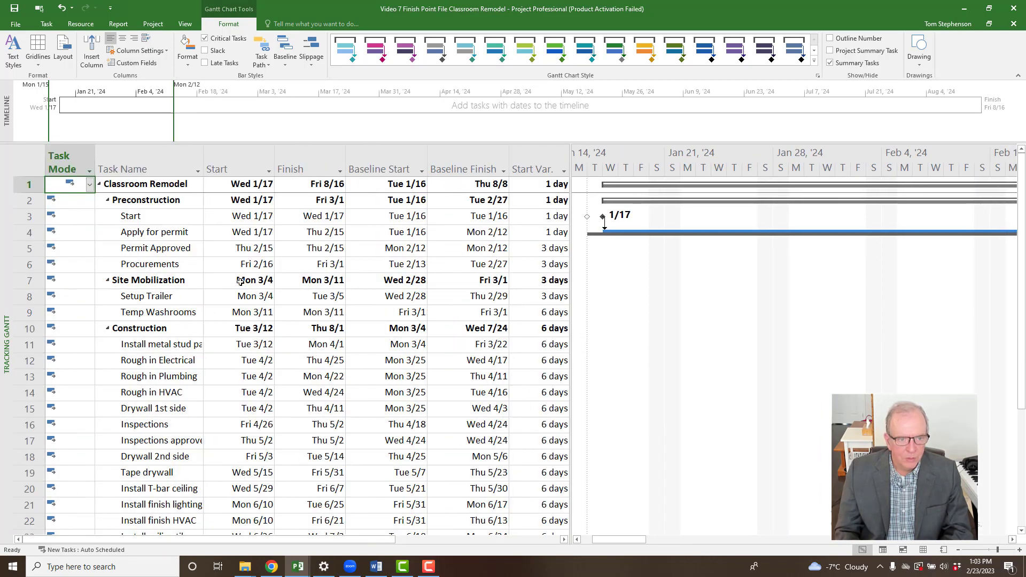
{"action": "left_click", "coordinate": [398, 158]}
{"action": "left_click", "coordinate": [465, 158]}
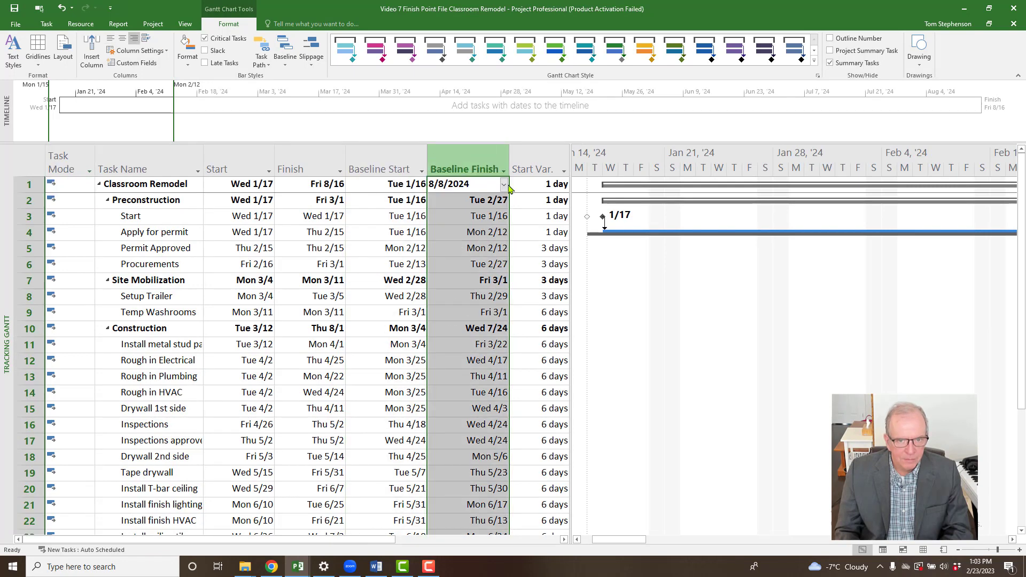
{"action": "left_click_drag", "start_coordinate": [571, 212], "coordinate": [628, 215]}
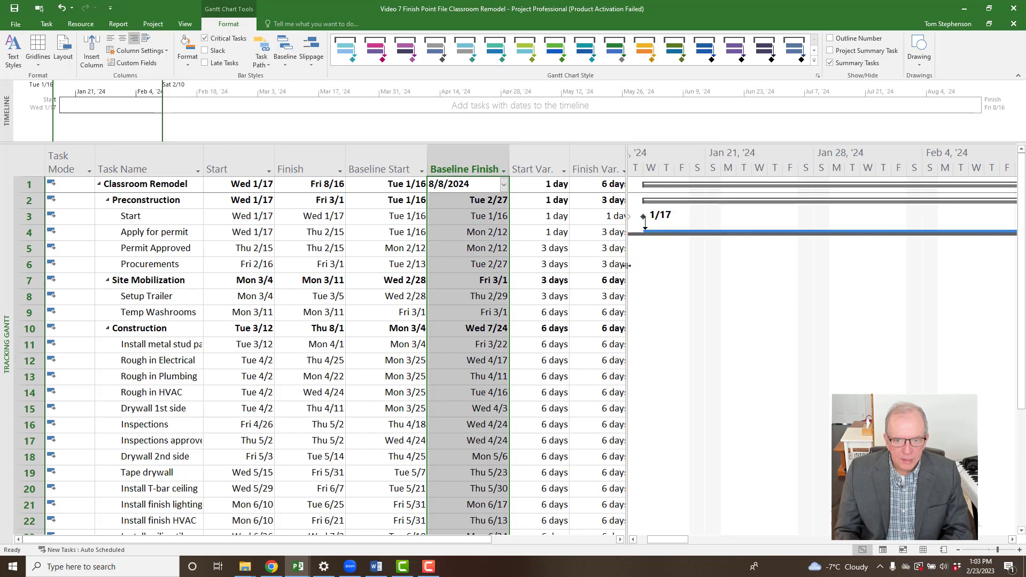
{"action": "left_click_drag", "start_coordinate": [627, 266], "coordinate": [636, 267]}
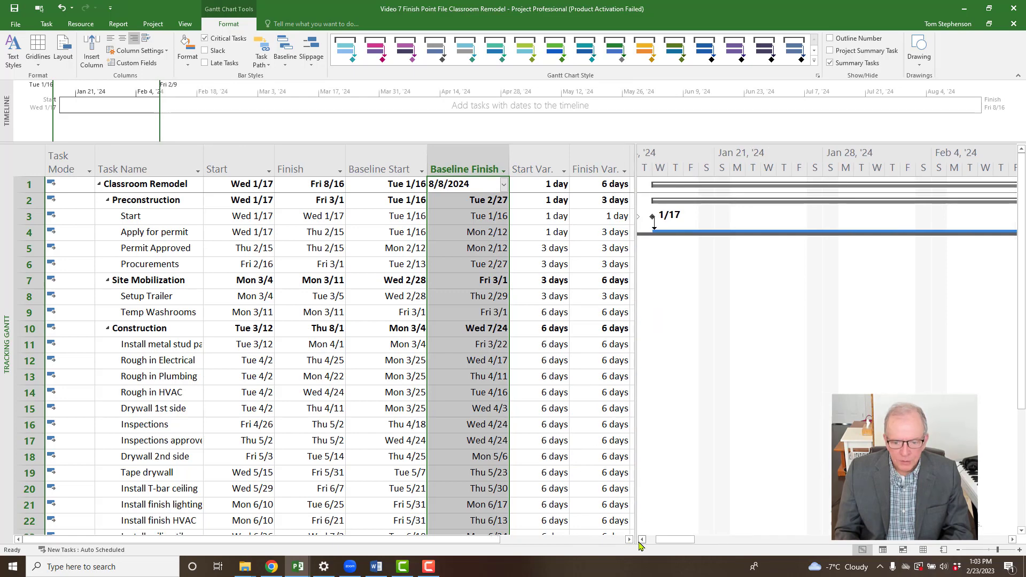
Examine the current and baseline bars along the timescale from mid-January to mid-March 2024.
{"action": "left_click", "coordinate": [642, 540]}
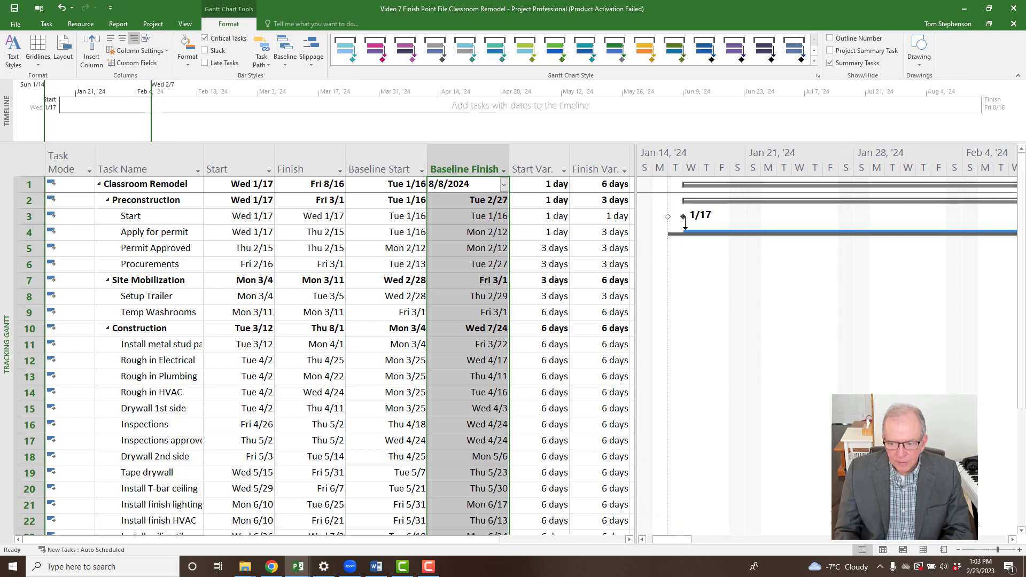
{"action": "left_click", "coordinate": [1012, 540]}
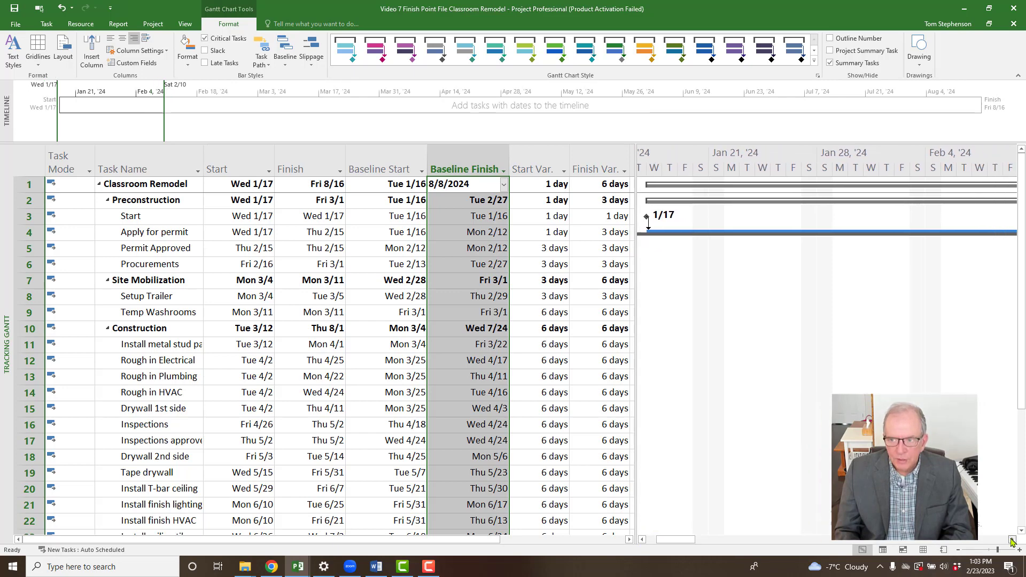
{"action": "left_click", "coordinate": [1012, 541]}
{"action": "scroll", "coordinate": [874, 182], "scroll_direction": "down", "scroll_amount": 1}
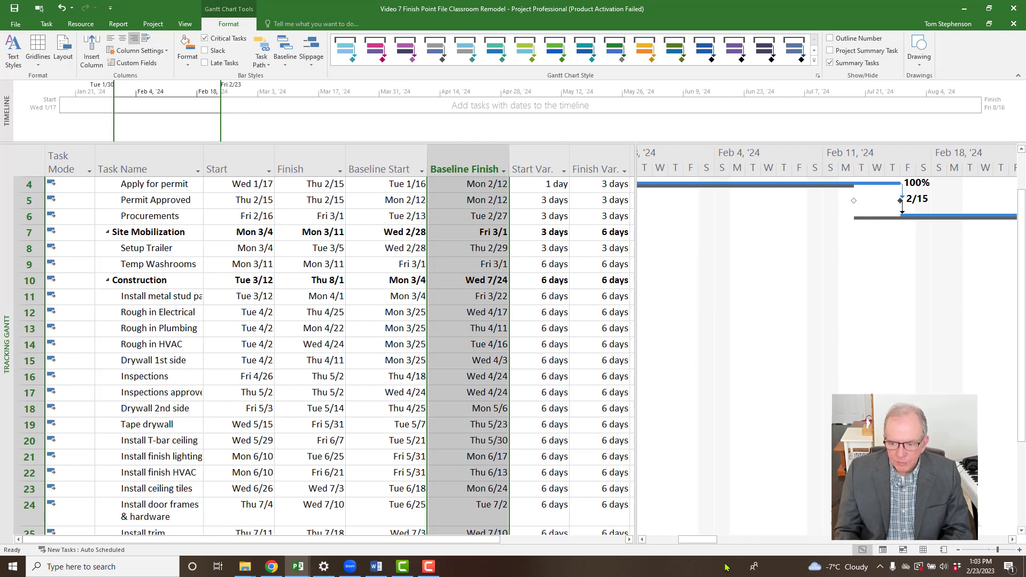
{"action": "left_click", "coordinate": [1012, 539]}
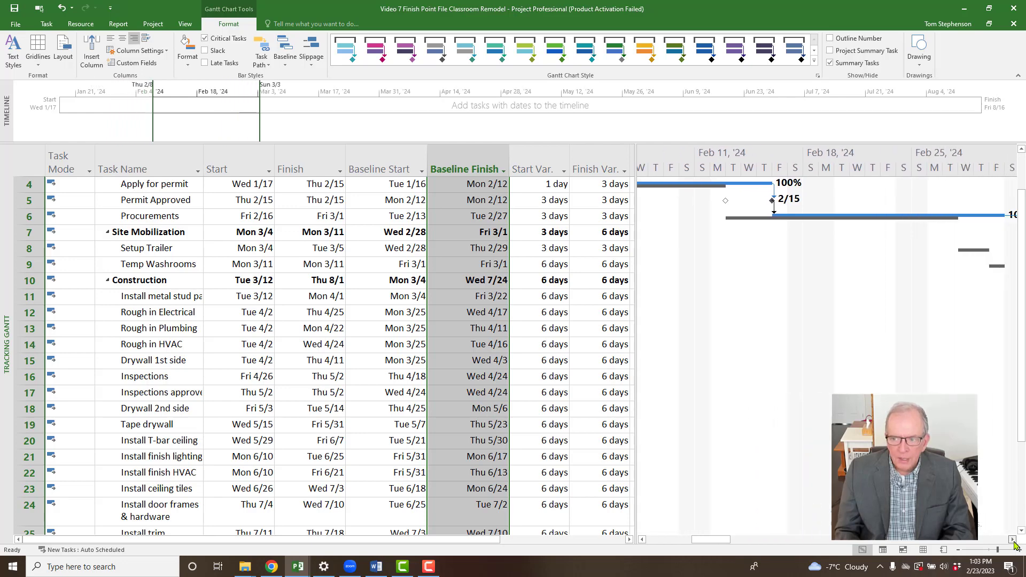
{"action": "left_click", "coordinate": [1012, 540]}
{"action": "left_click", "coordinate": [1012, 540]}
{"action": "left_click", "coordinate": [1012, 540]}
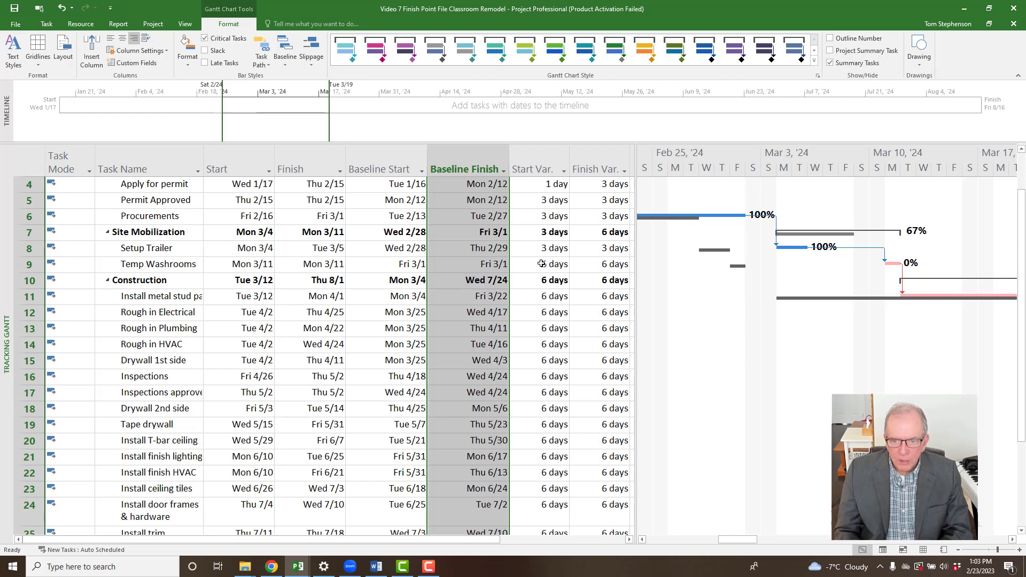
Examine the start and finish variances of Setup Trailer, Temp Washrooms and Apply for permit against their baseline bars.
{"action": "left_click", "coordinate": [598, 251]}
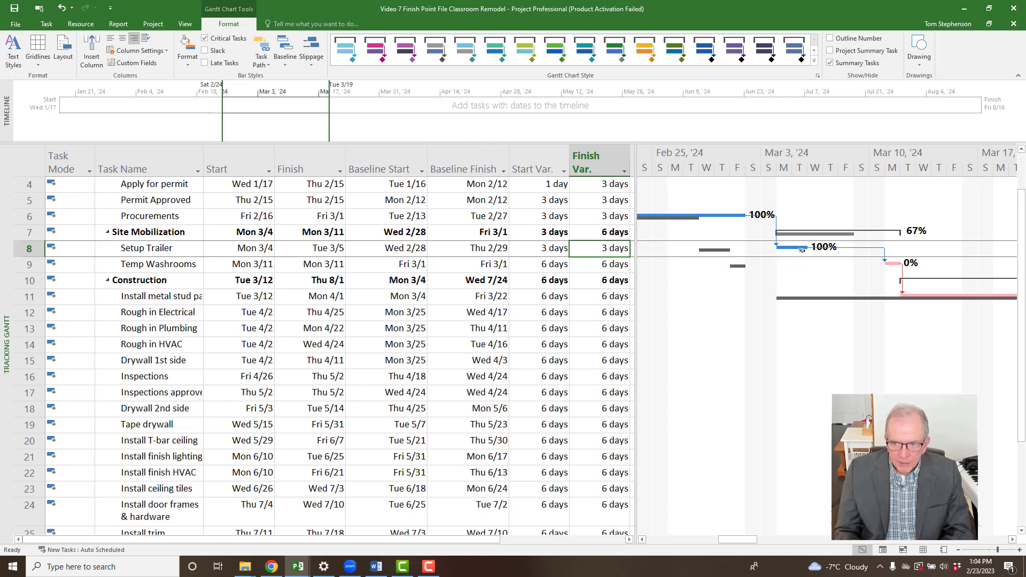
{"action": "left_click", "coordinate": [557, 267]}
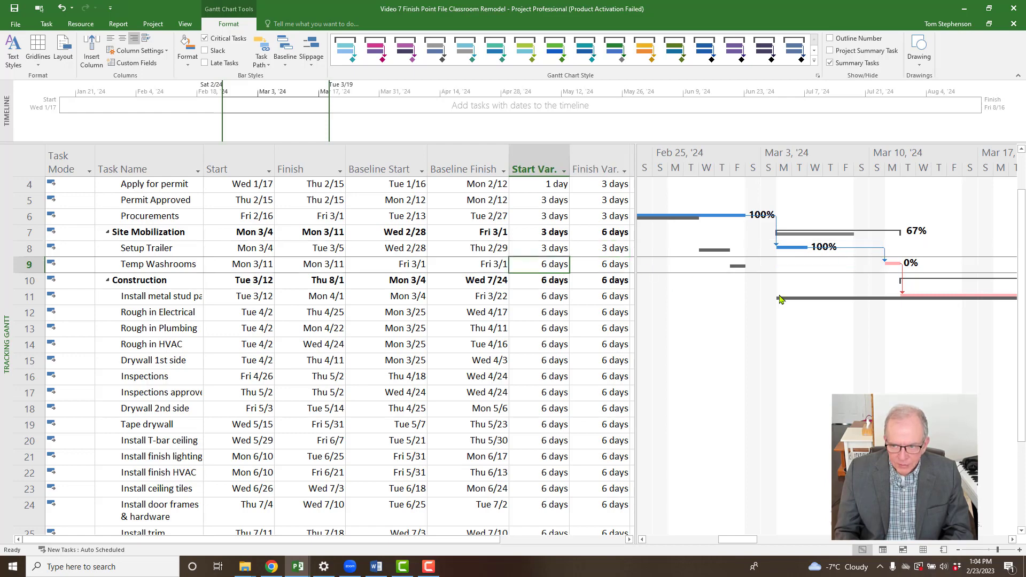
{"action": "left_click", "coordinate": [611, 265]}
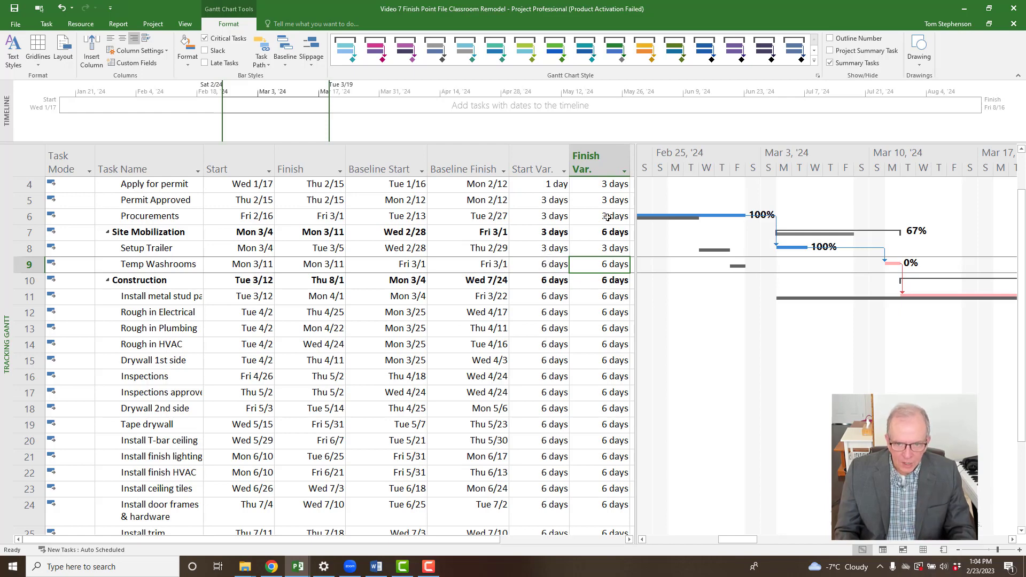
{"action": "left_click", "coordinate": [557, 184]}
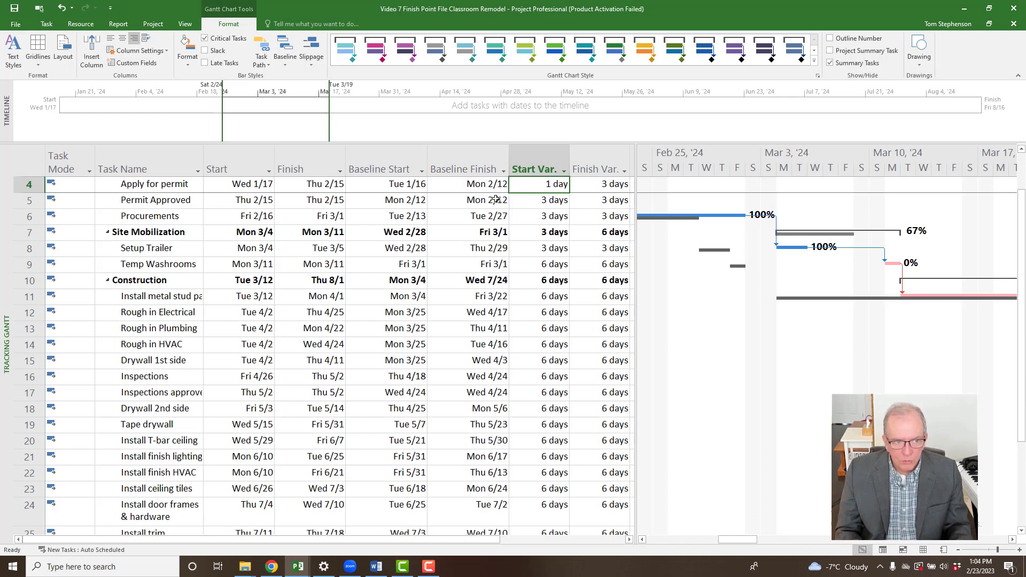
{"action": "scroll", "coordinate": [533, 196], "scroll_direction": "up", "scroll_amount": 1}
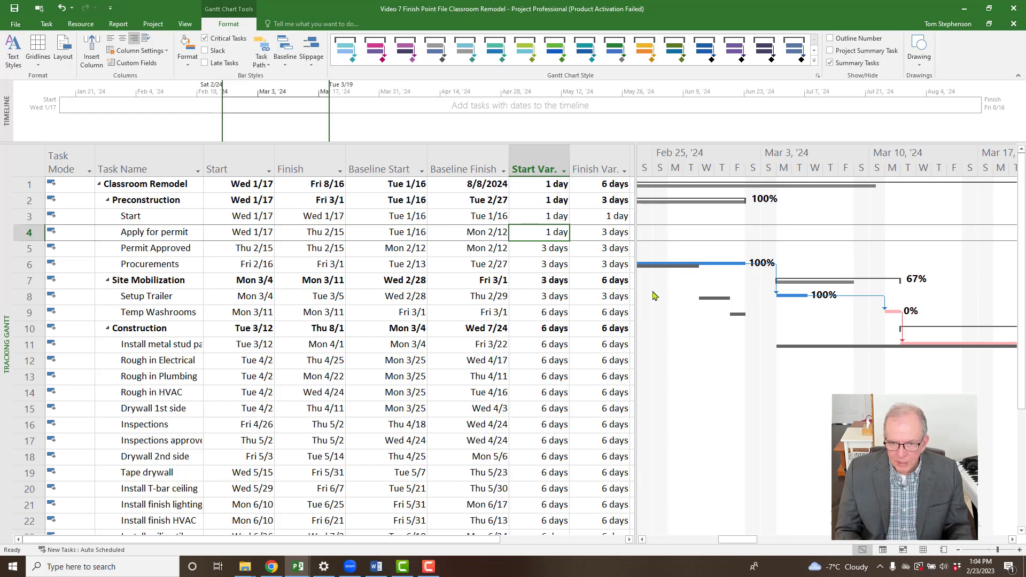
{"action": "left_click", "coordinate": [604, 296]}
{"action": "left_click", "coordinate": [548, 318]}
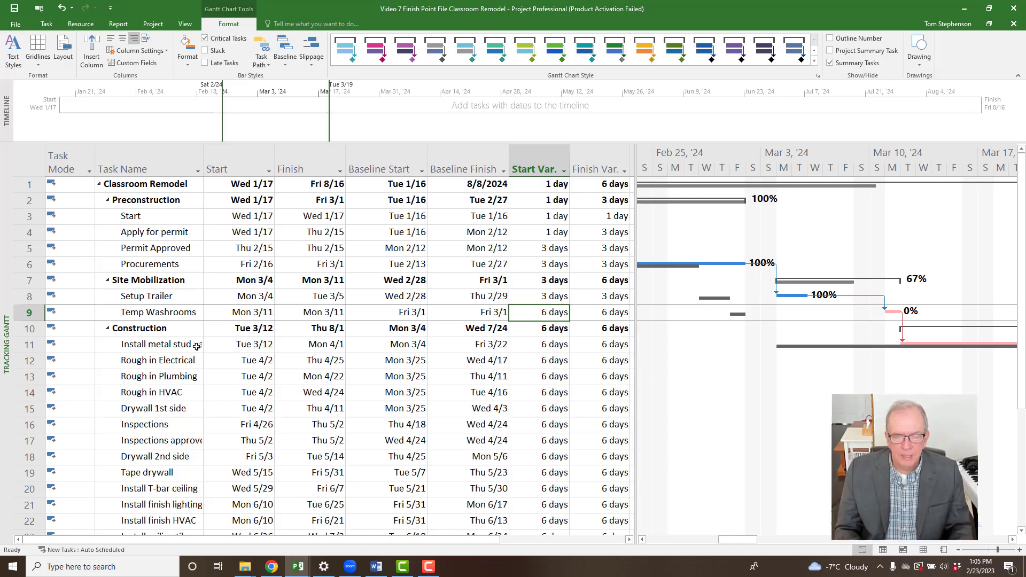
{"action": "left_click", "coordinate": [178, 346]}
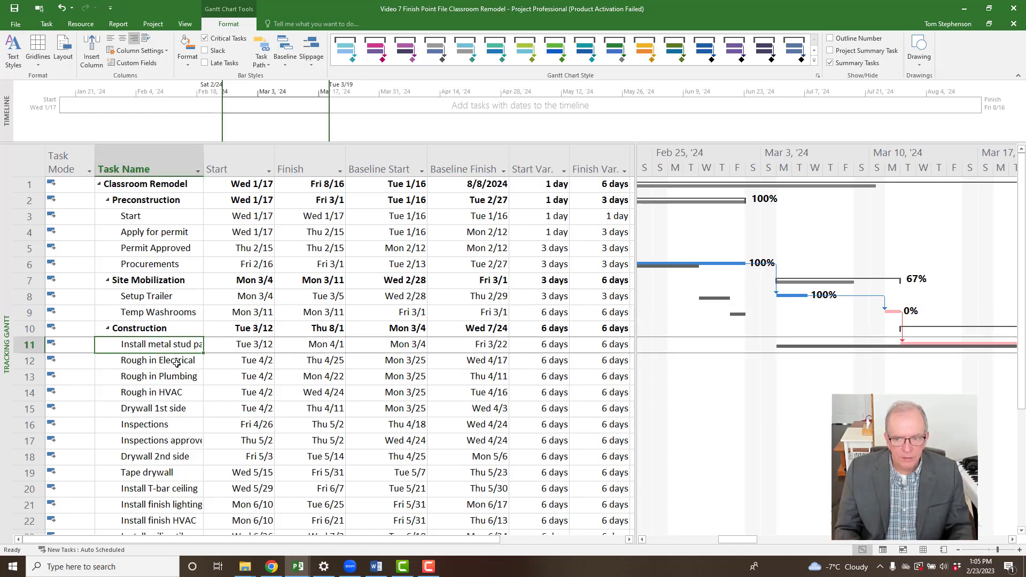
Add the note "Supply chain issue" to the Temp Washrooms task and select the finish variance of Classroom Remodel.
{"action": "double_click", "coordinate": [159, 314]}
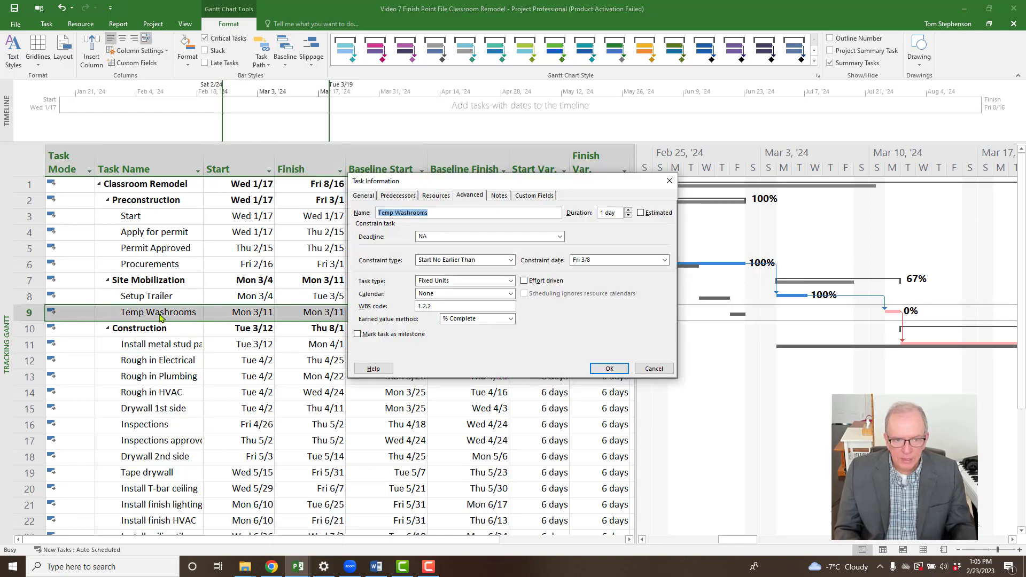
{"action": "left_click", "coordinate": [499, 196]}
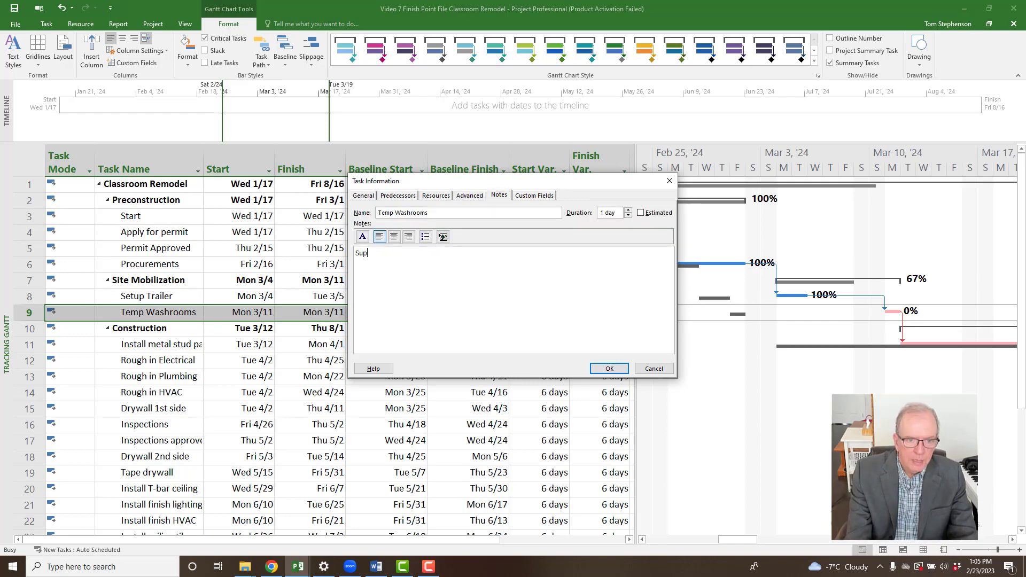
{"action": "type", "text": "Supply chain issue"}
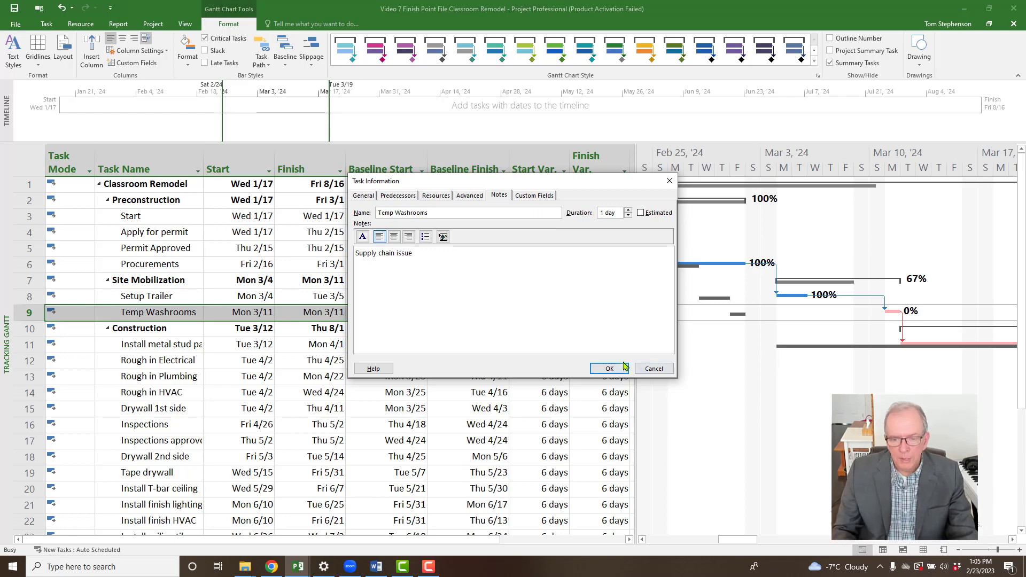
{"action": "left_click", "coordinate": [605, 372]}
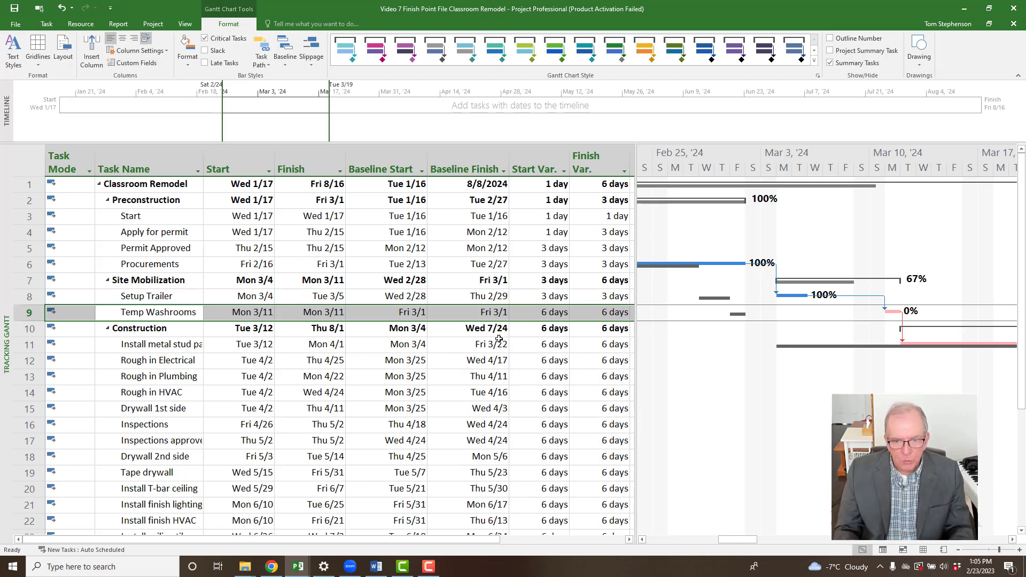
{"action": "left_click", "coordinate": [584, 187]}
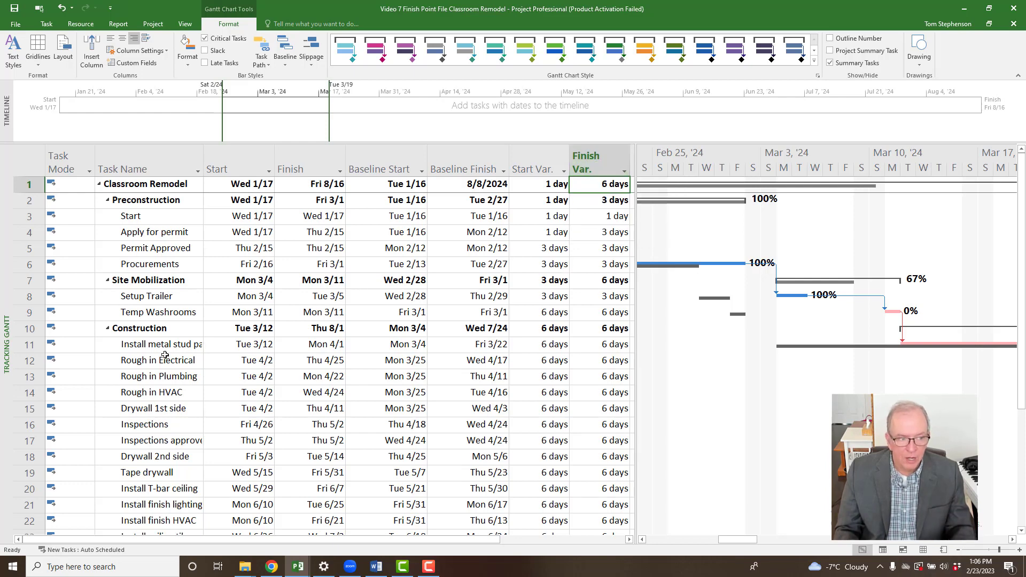
Switch to the Resource Usage view, add a Work Variance column, and widen the table area and the Resource Name column.
{"action": "right_click", "coordinate": [4, 310]}
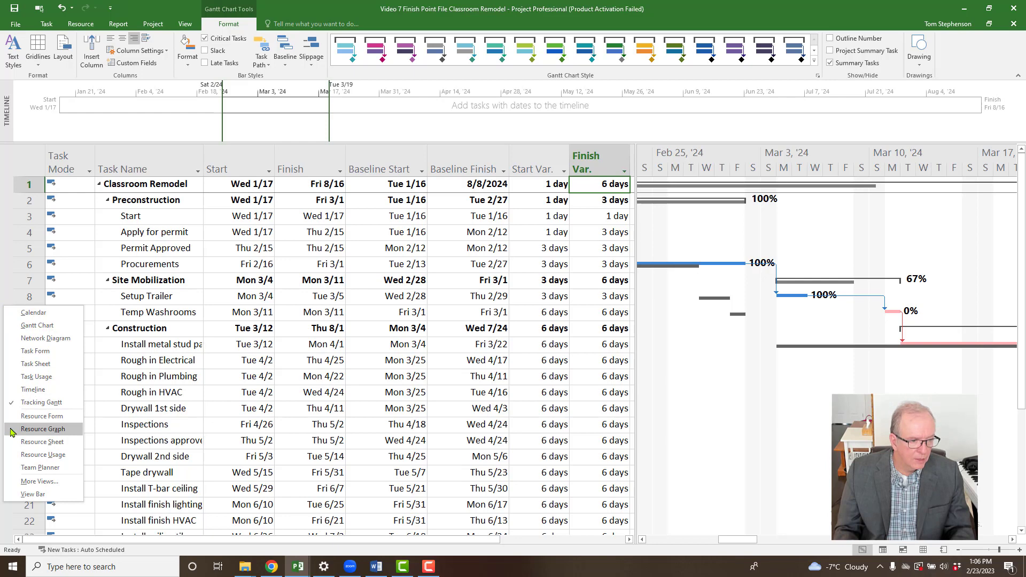
{"action": "left_click", "coordinate": [18, 460]}
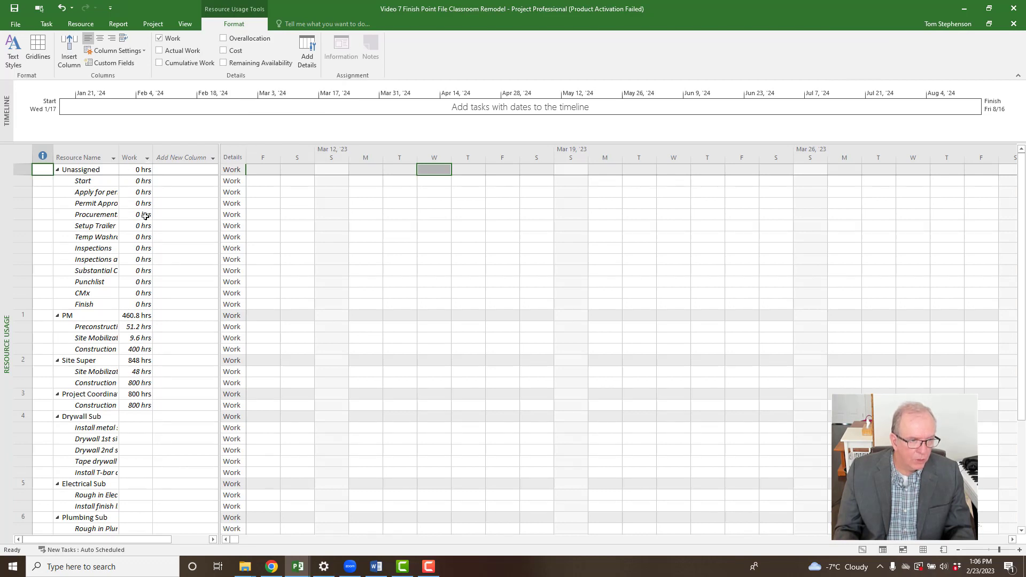
{"action": "left_click", "coordinate": [170, 159]}
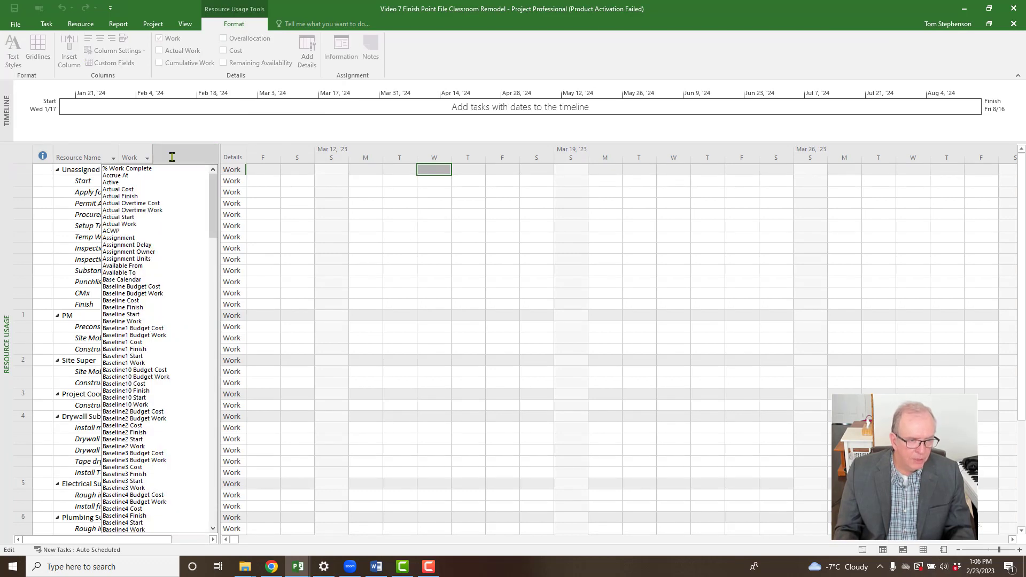
{"action": "type", "text": "wBS"}
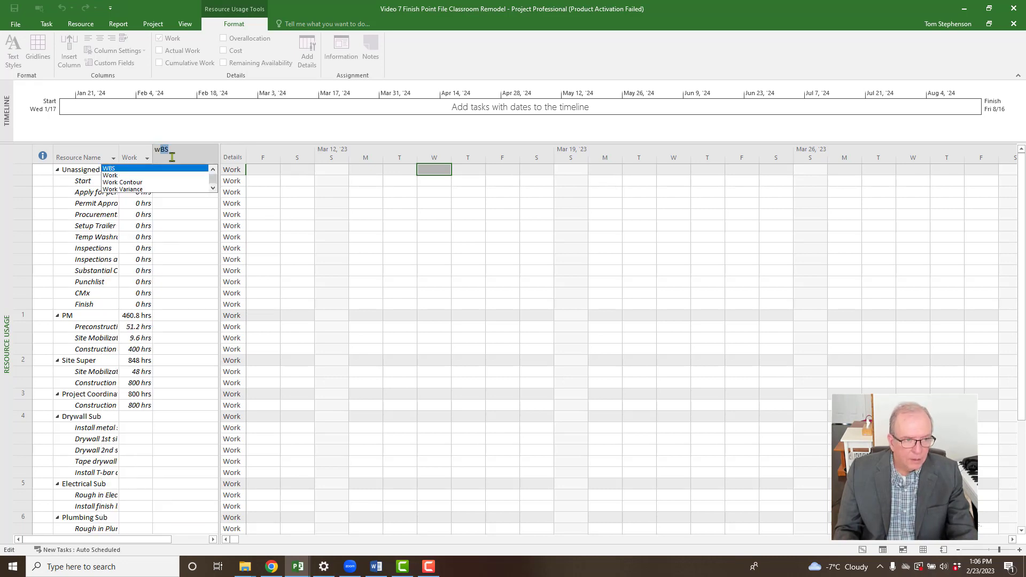
{"action": "left_click", "coordinate": [143, 190]}
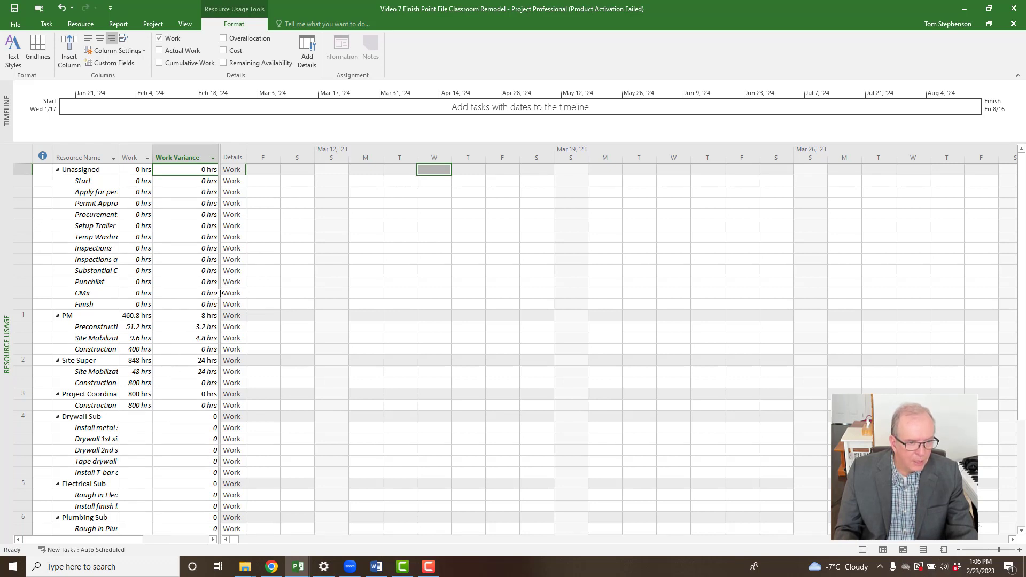
{"action": "left_click_drag", "start_coordinate": [219, 292], "coordinate": [249, 301]}
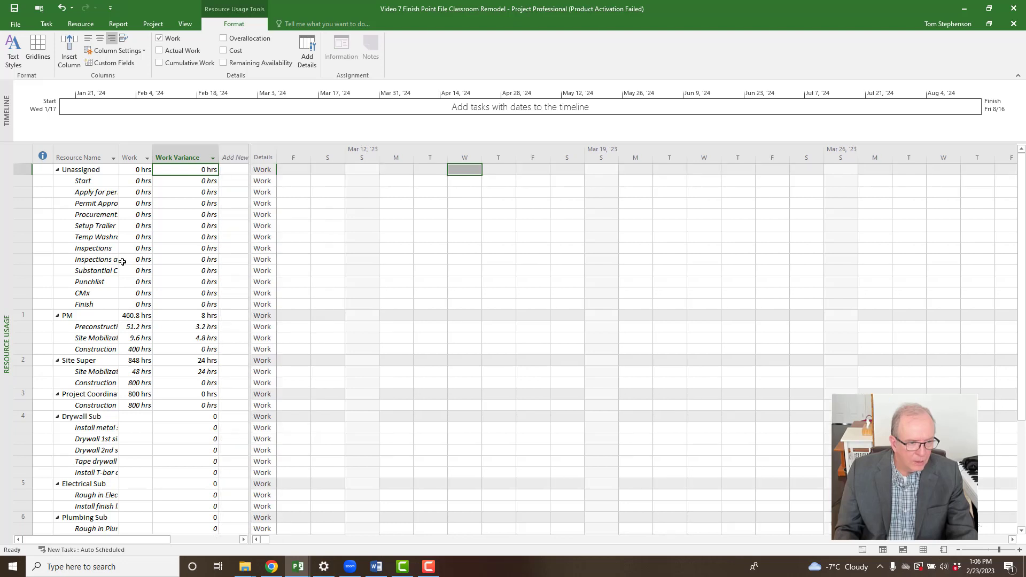
{"action": "left_click_drag", "start_coordinate": [118, 159], "coordinate": [135, 161]}
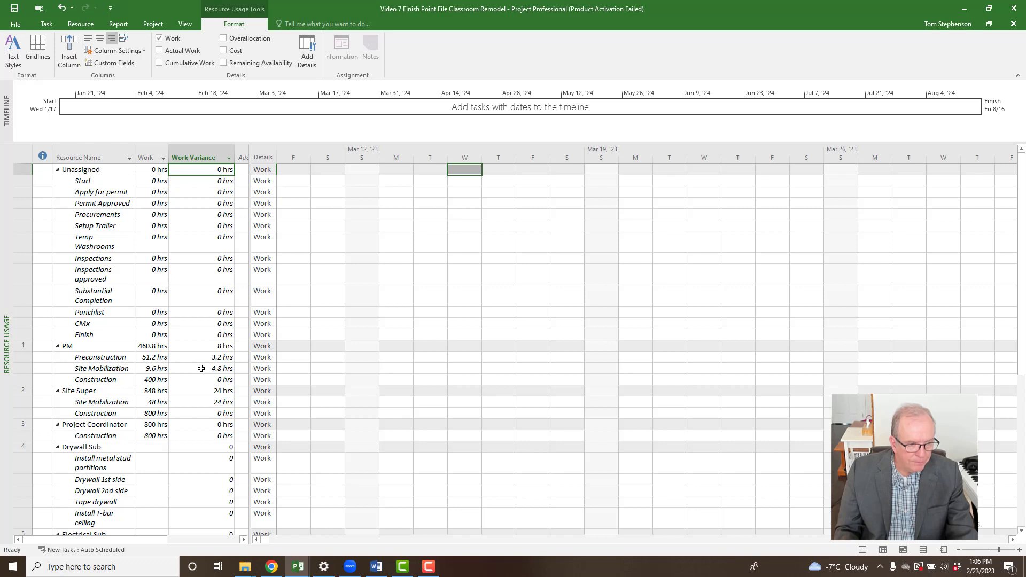
Examine the work and work variance of the PM and Site Super, including their Preconstruction, Site Mobilization and Construction assignments.
{"action": "left_click", "coordinate": [222, 347]}
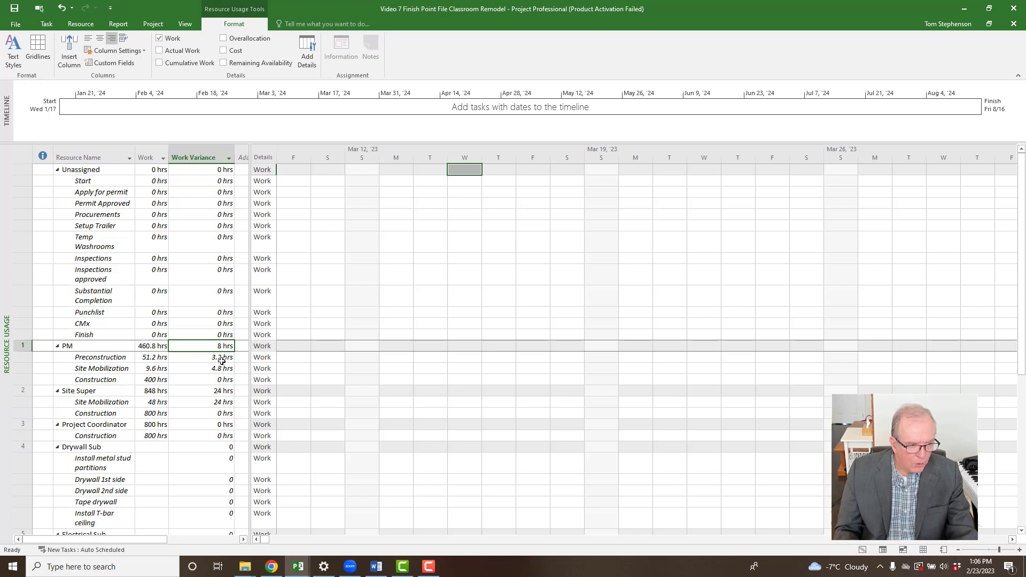
{"action": "left_click", "coordinate": [97, 360]}
{"action": "left_click", "coordinate": [99, 370]}
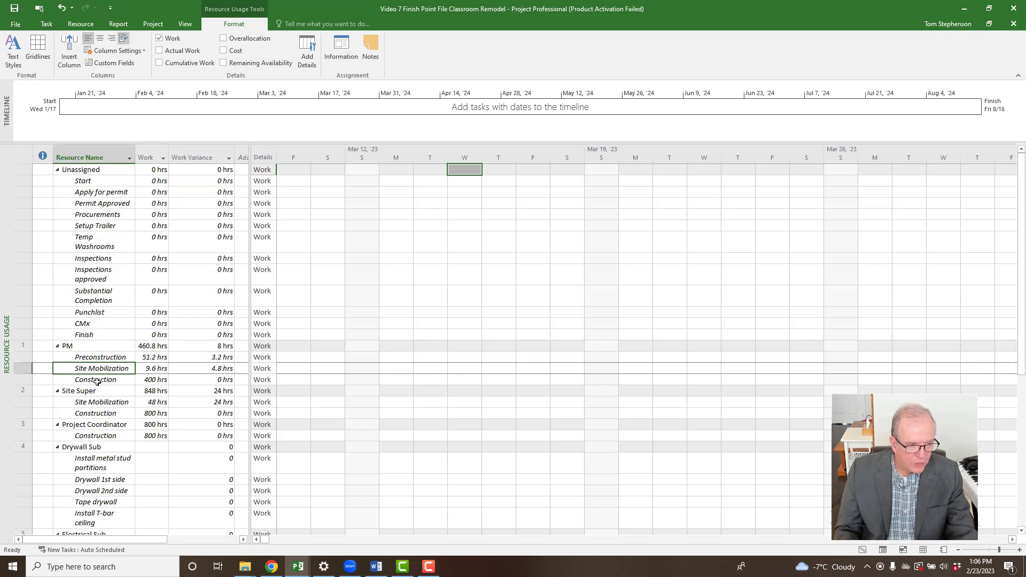
{"action": "left_click", "coordinate": [97, 382]}
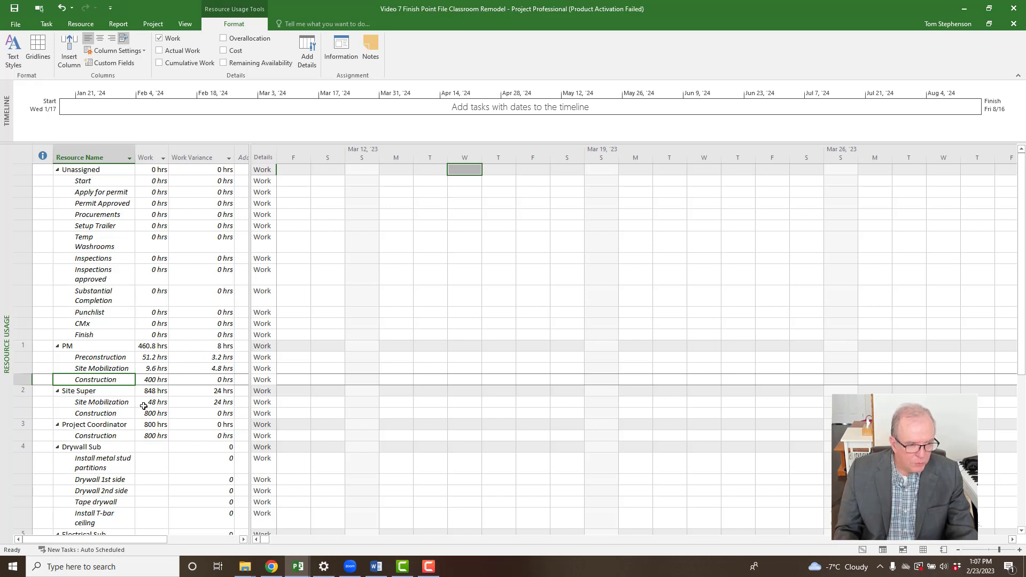
{"action": "left_click", "coordinate": [107, 404]}
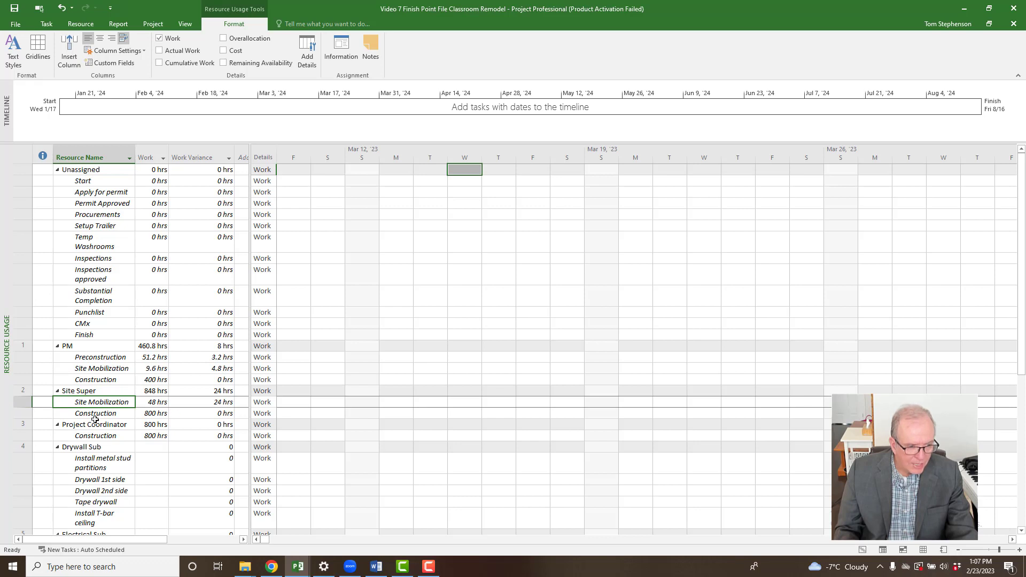
{"action": "left_click", "coordinate": [213, 404]}
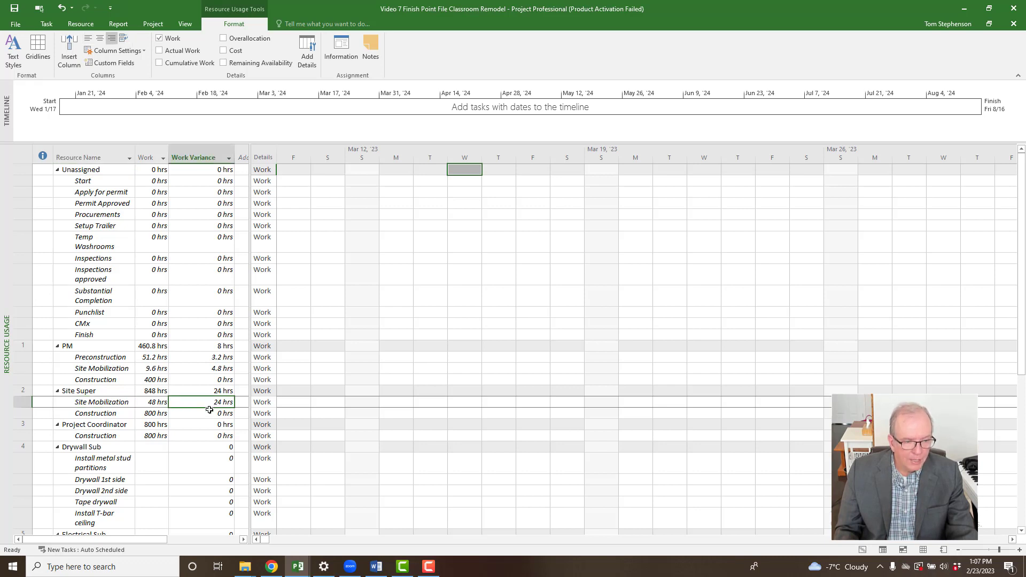
{"action": "left_click", "coordinate": [150, 403]}
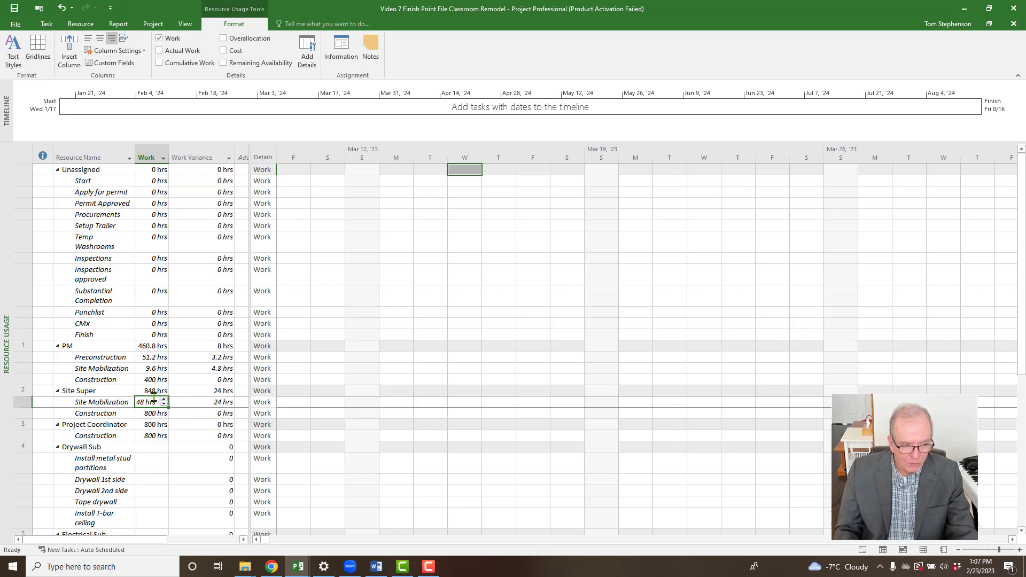
{"action": "left_click", "coordinate": [157, 392]}
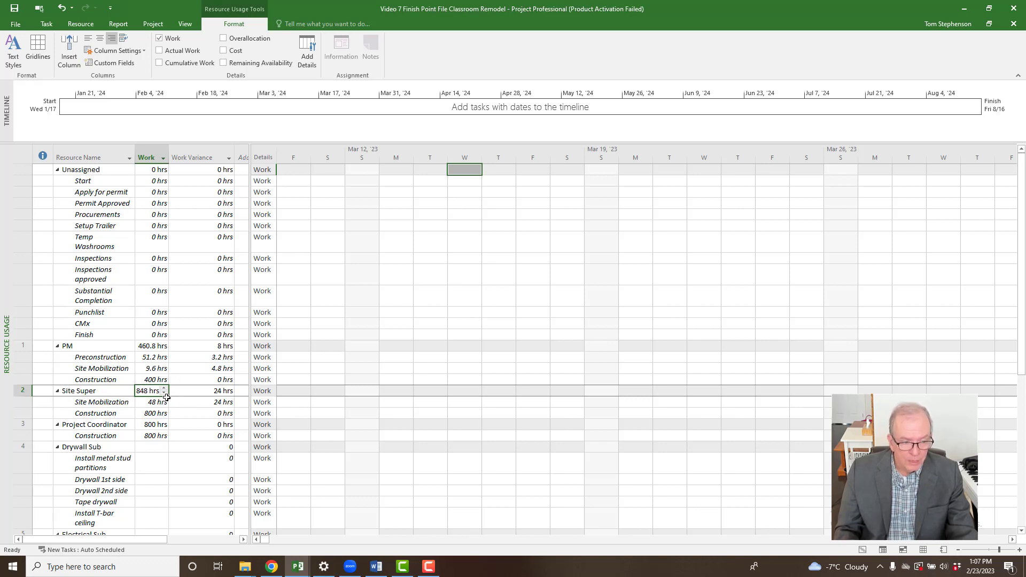
{"action": "left_click", "coordinate": [151, 347]}
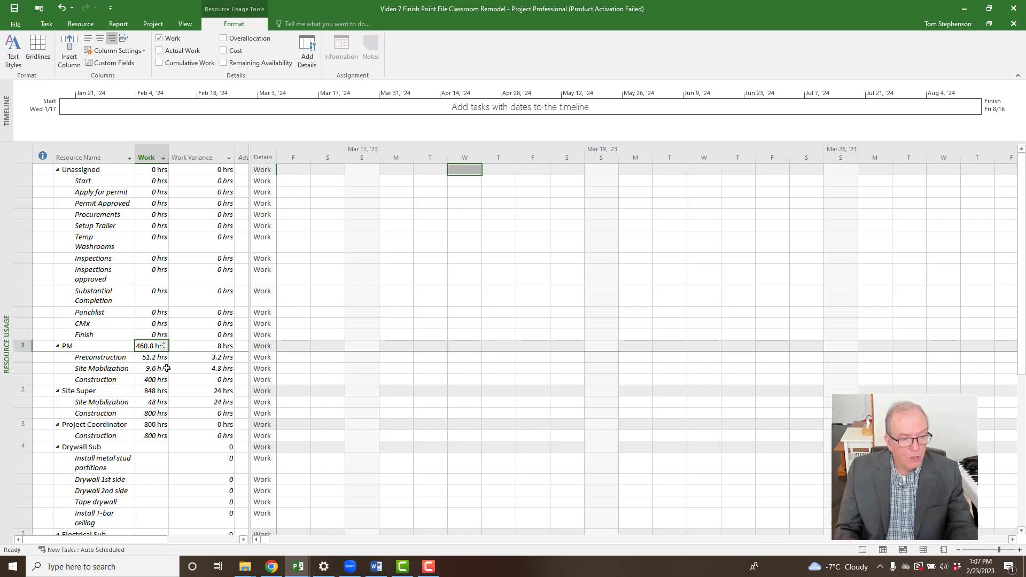
{"action": "left_click", "coordinate": [208, 345]}
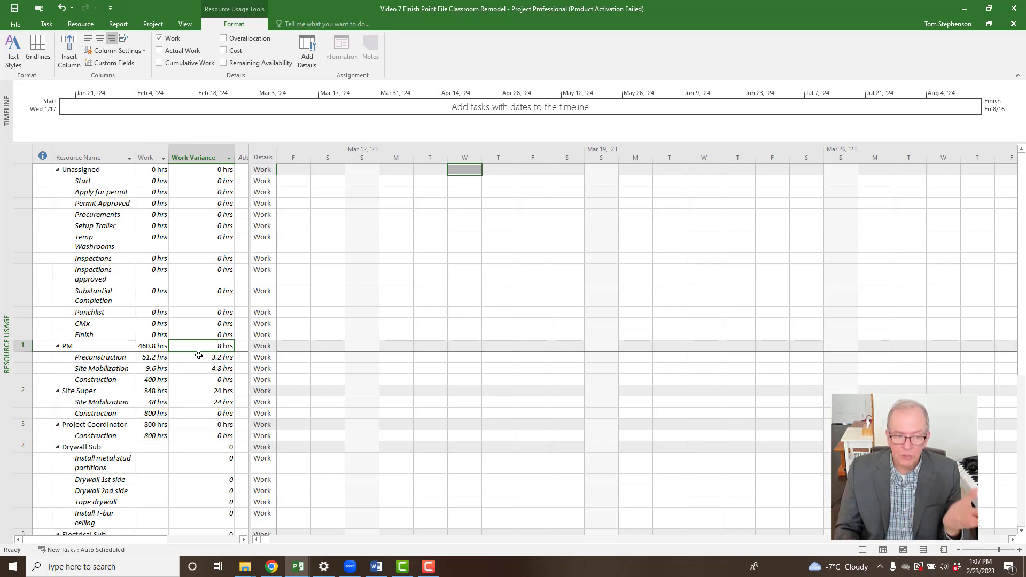
{"action": "left_click", "coordinate": [217, 391]}
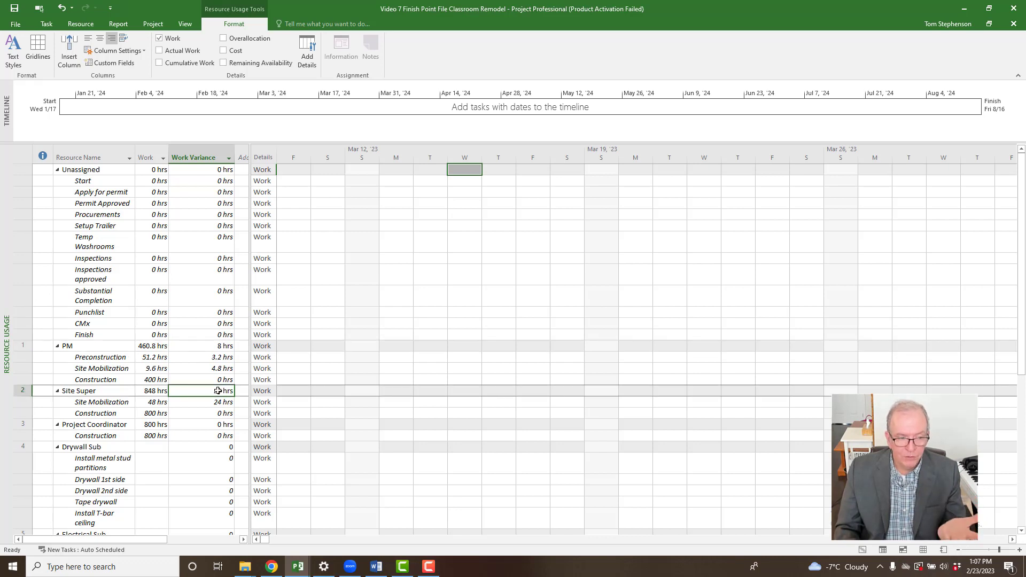
Check the PM's standard rate in the Resource Sheet view.
{"action": "right_click", "coordinate": [7, 328]}
{"action": "left_click", "coordinate": [33, 463]}
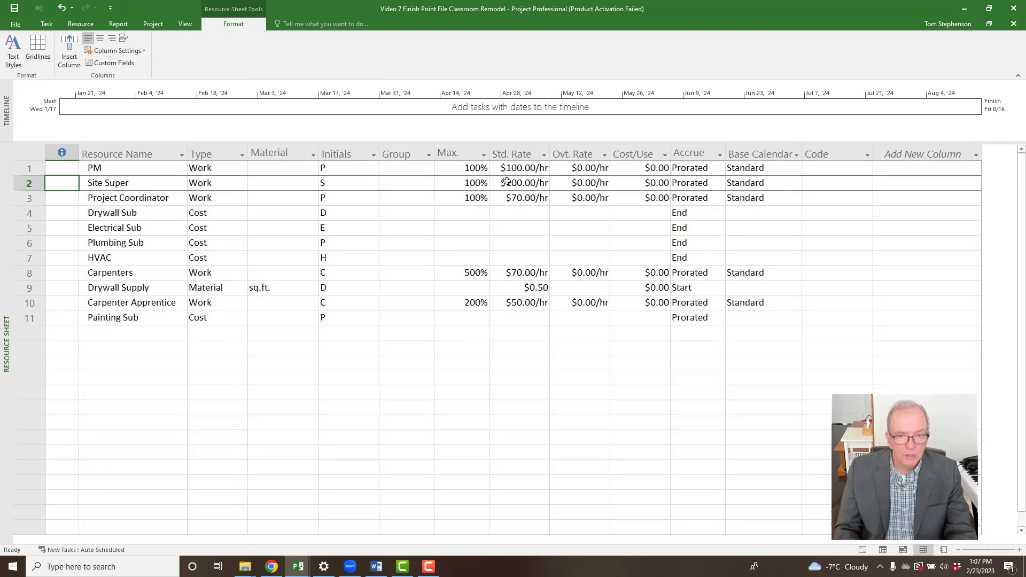
{"action": "left_click", "coordinate": [508, 166]}
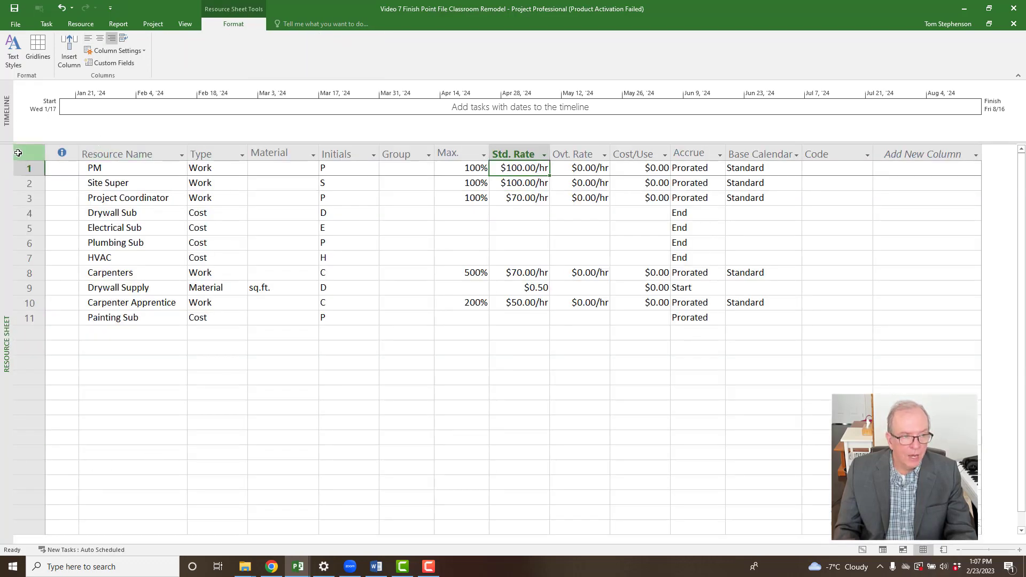
Apply the Cost table to the Resource Sheet and check the cost variances of the PM and Site Super.
{"action": "left_click", "coordinate": [18, 153]}
{"action": "right_click", "coordinate": [25, 151]}
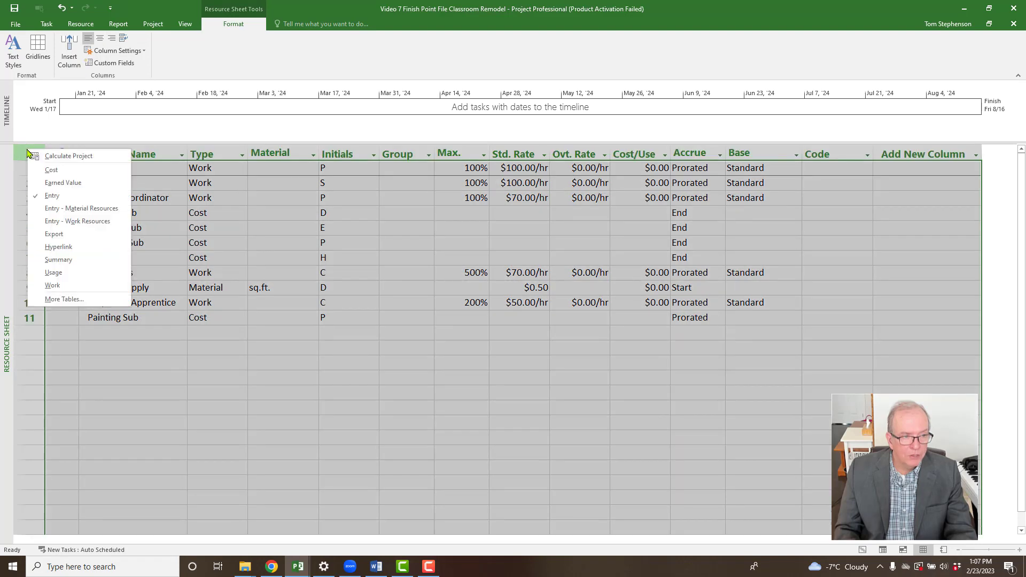
{"action": "left_click", "coordinate": [50, 170]}
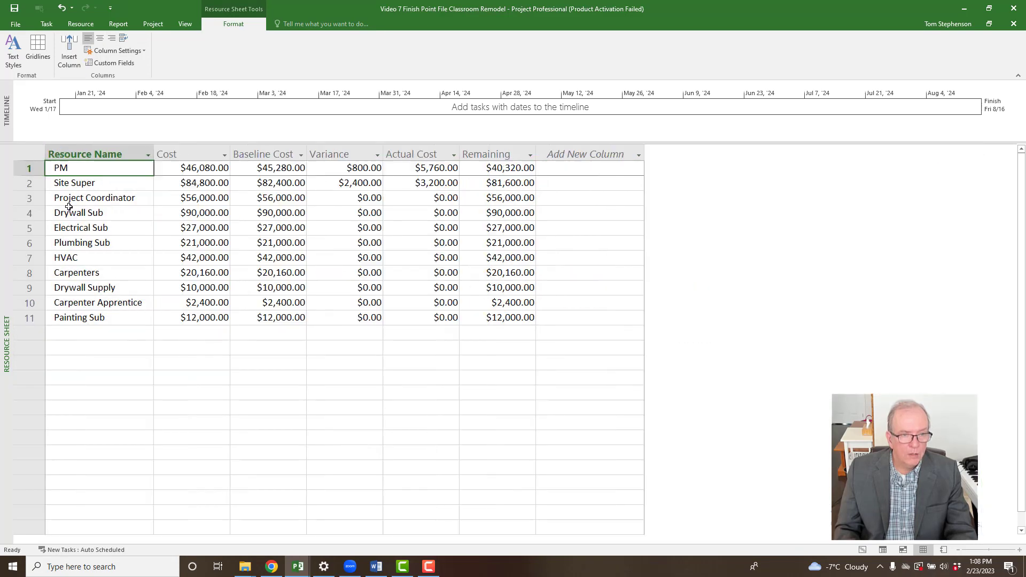
{"action": "left_click", "coordinate": [342, 171]}
{"action": "left_click", "coordinate": [351, 182]}
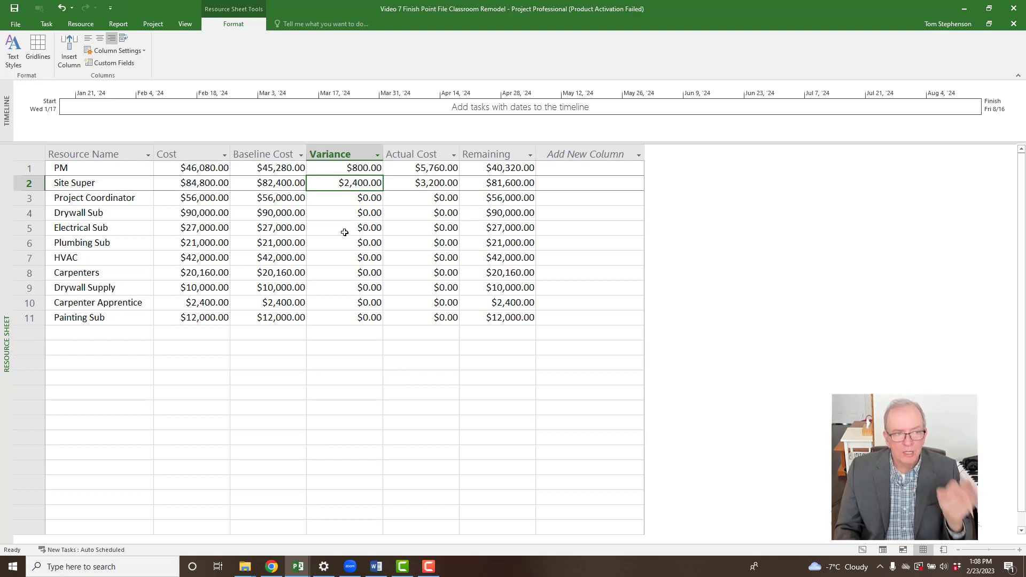
Switch to the Gantt Chart view and apply the Entry table.
{"action": "right_click", "coordinate": [3, 285]}
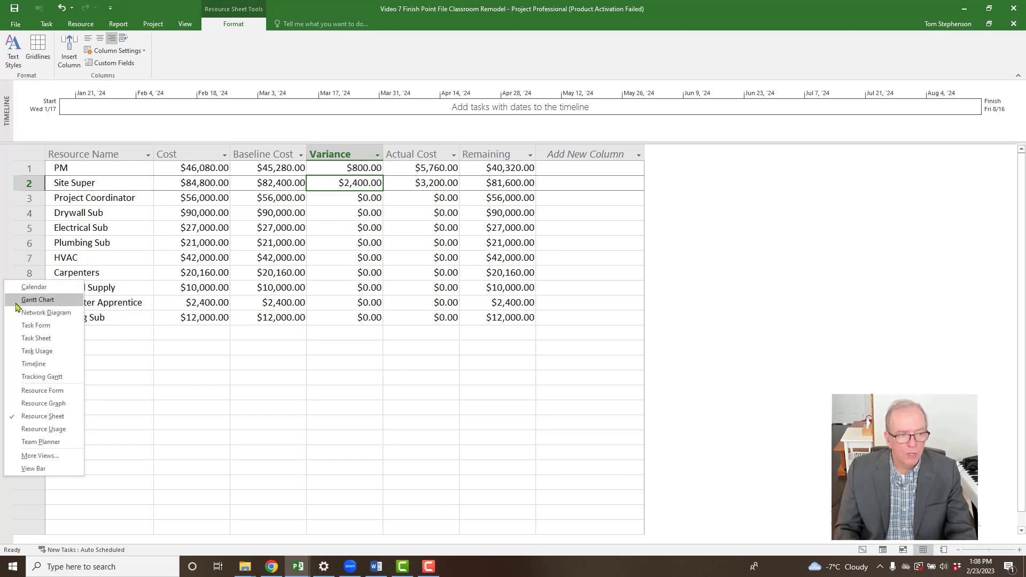
{"action": "left_click", "coordinate": [16, 299]}
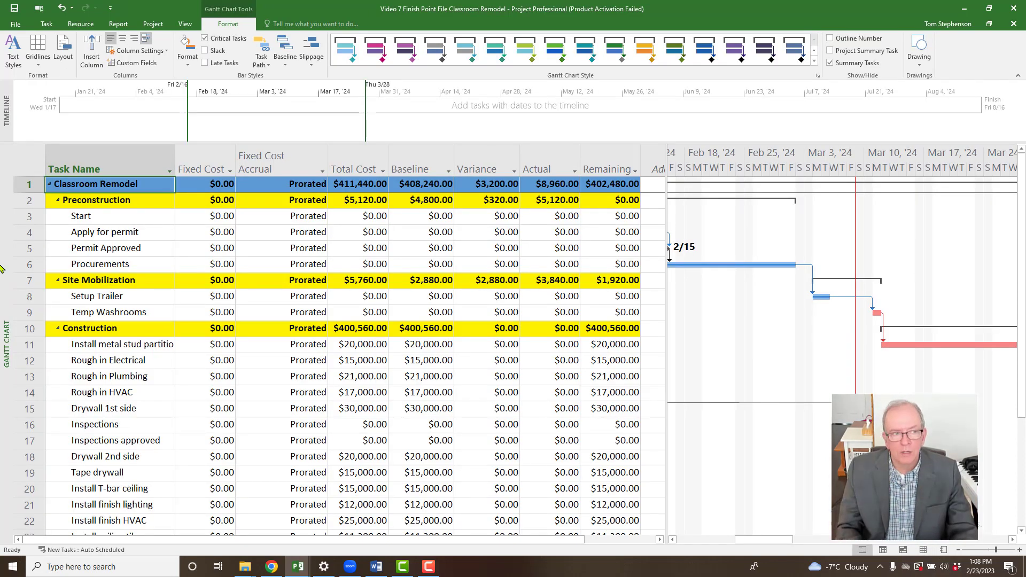
{"action": "left_click", "coordinate": [25, 159]}
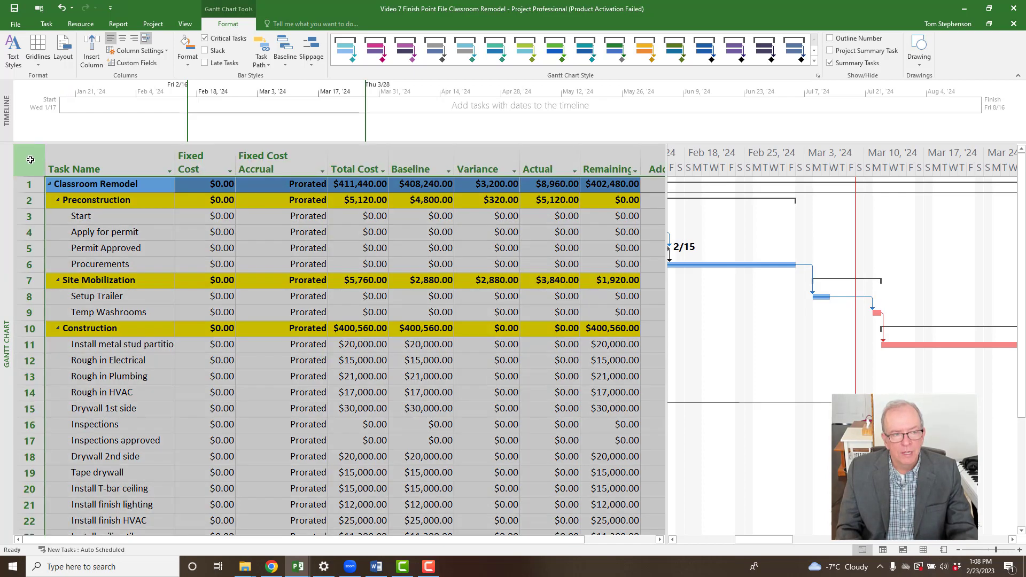
{"action": "right_click", "coordinate": [31, 161]}
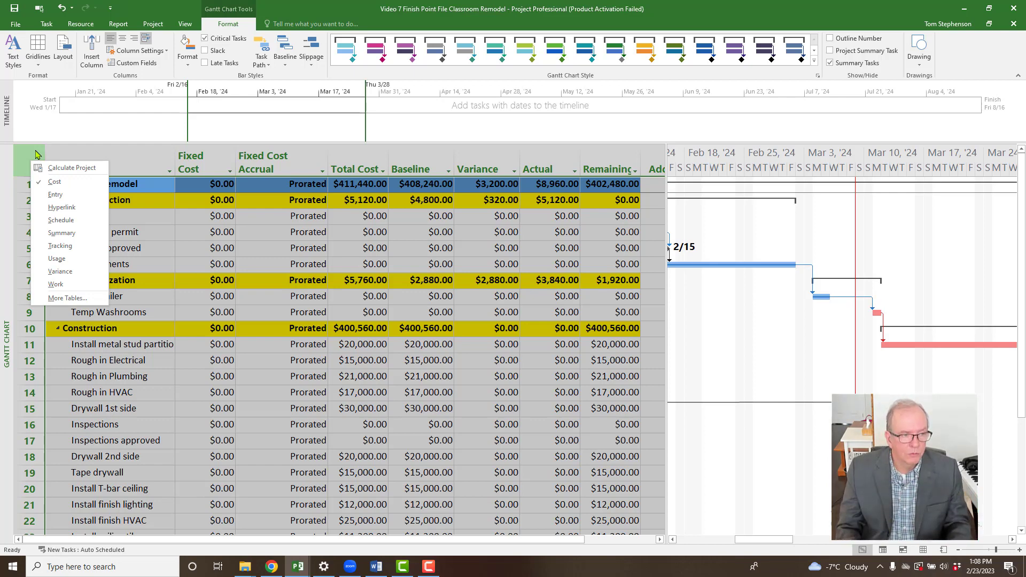
{"action": "left_click", "coordinate": [53, 196]}
Apply the Cost table to the Gantt Chart and select the cost variance of Classroom Remodel.
{"action": "left_click", "coordinate": [32, 159]}
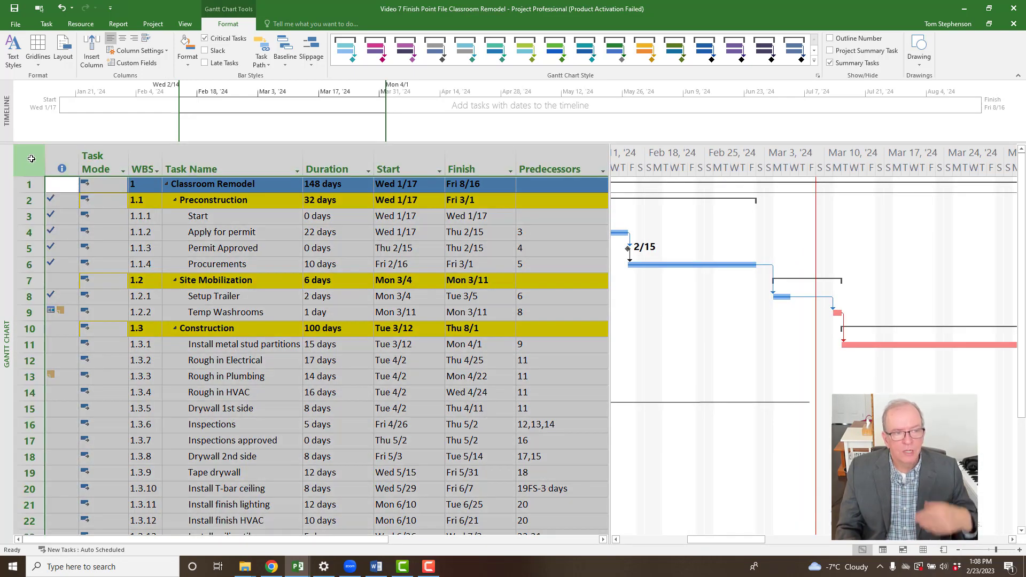
{"action": "right_click", "coordinate": [31, 158]}
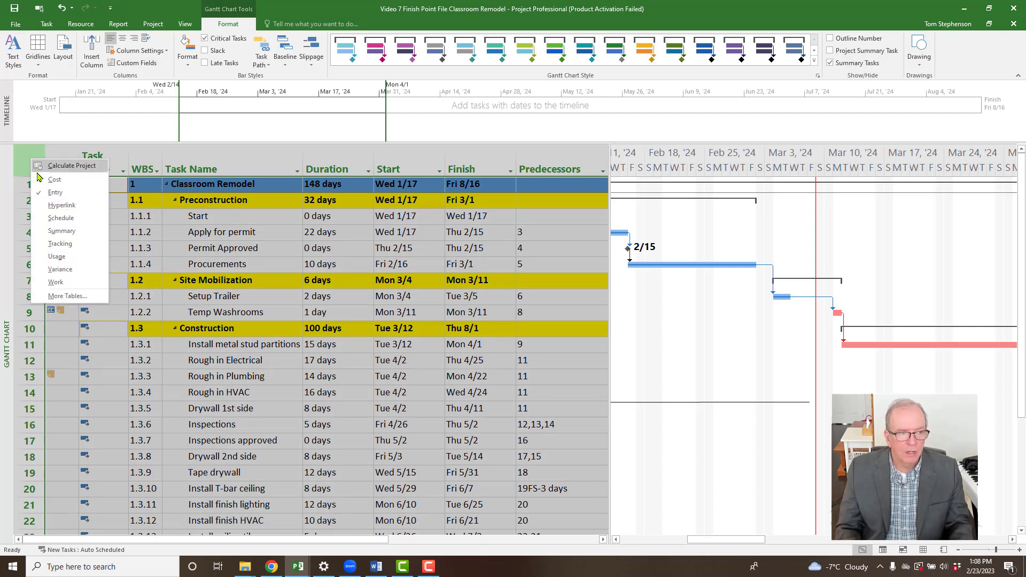
{"action": "left_click", "coordinate": [54, 182]}
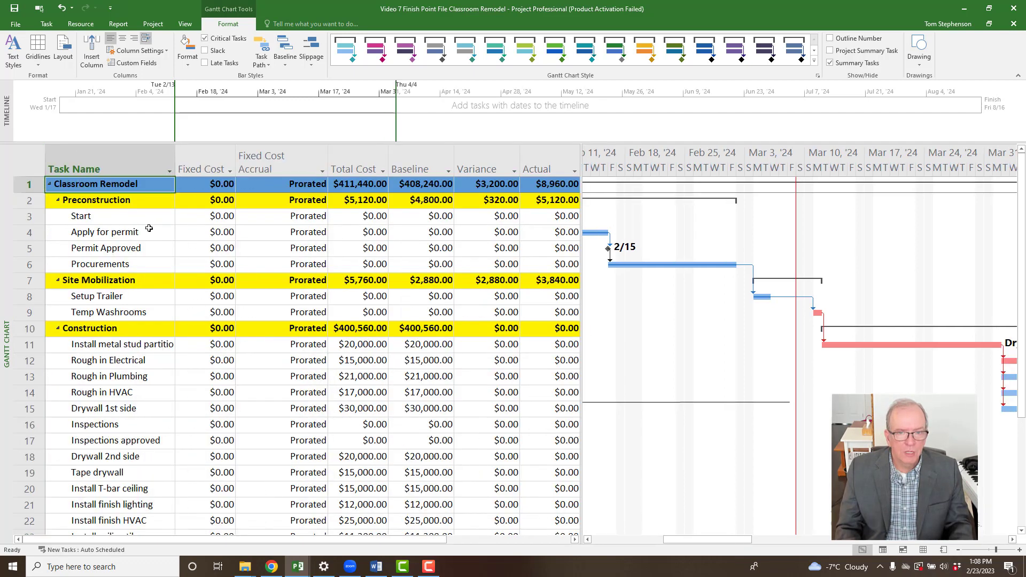
{"action": "left_click", "coordinate": [514, 188]}
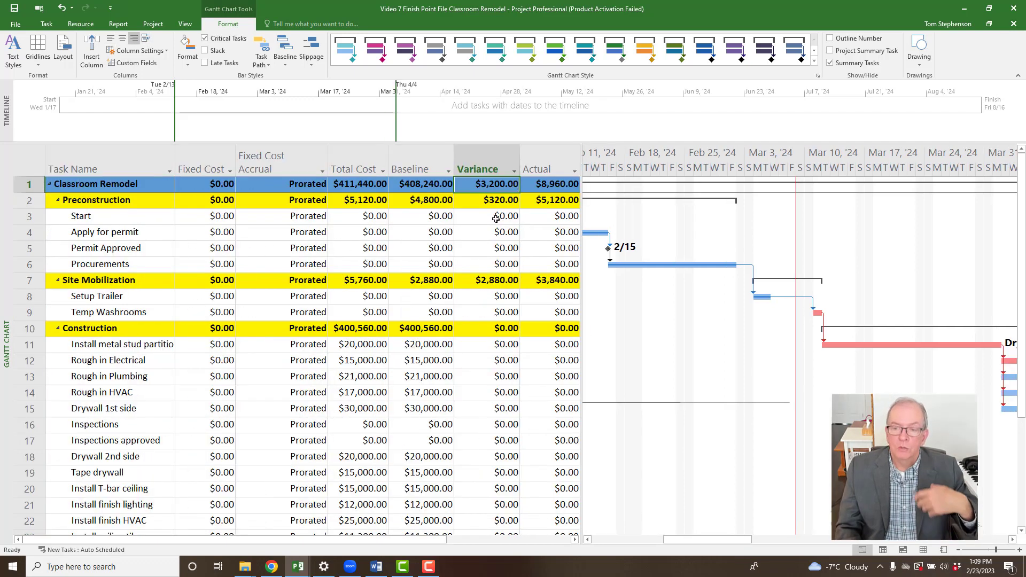